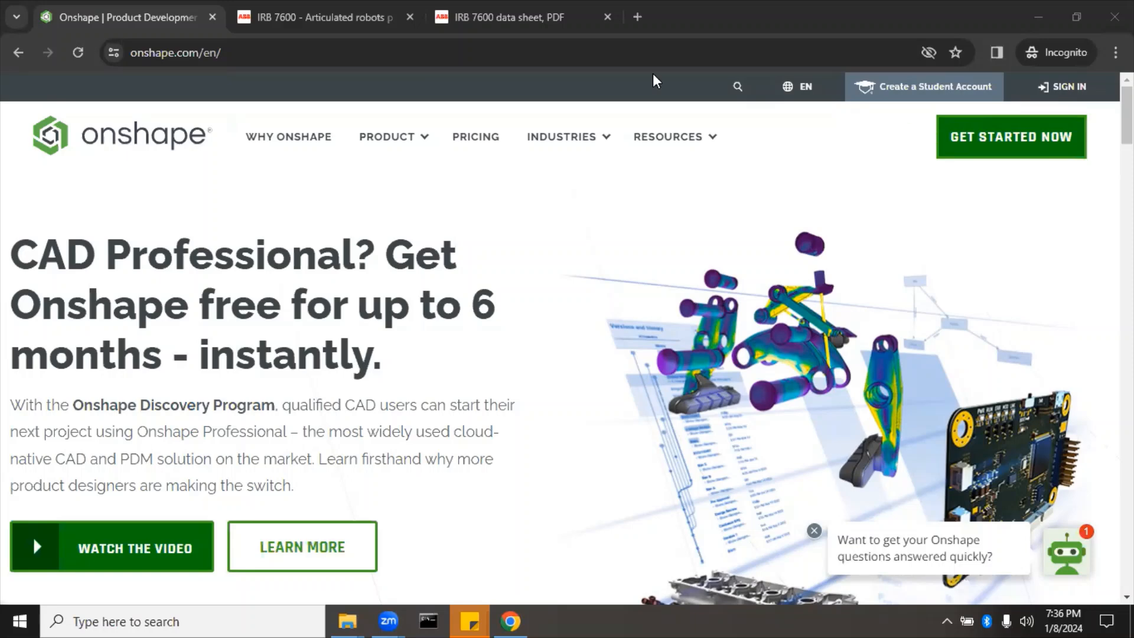
Step: Go to onshape.com and bring up the free student account sign-up form
{"action": "left_click", "coordinate": [458, 51]}
{"action": "type", "text": "onshape.com"}
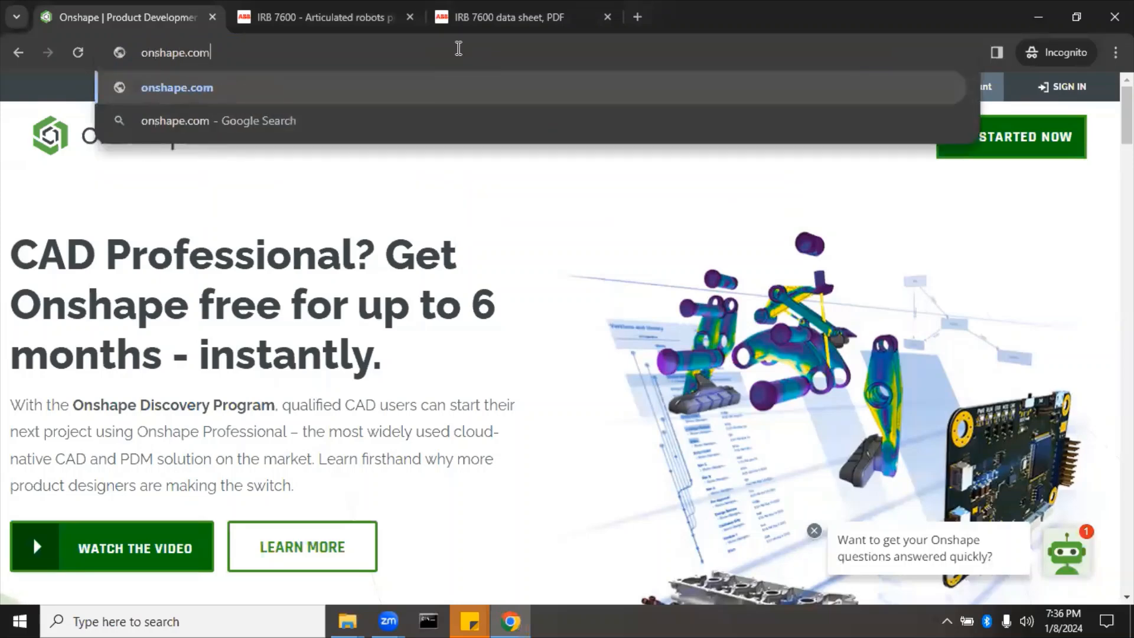
{"action": "key", "text": "Return"}
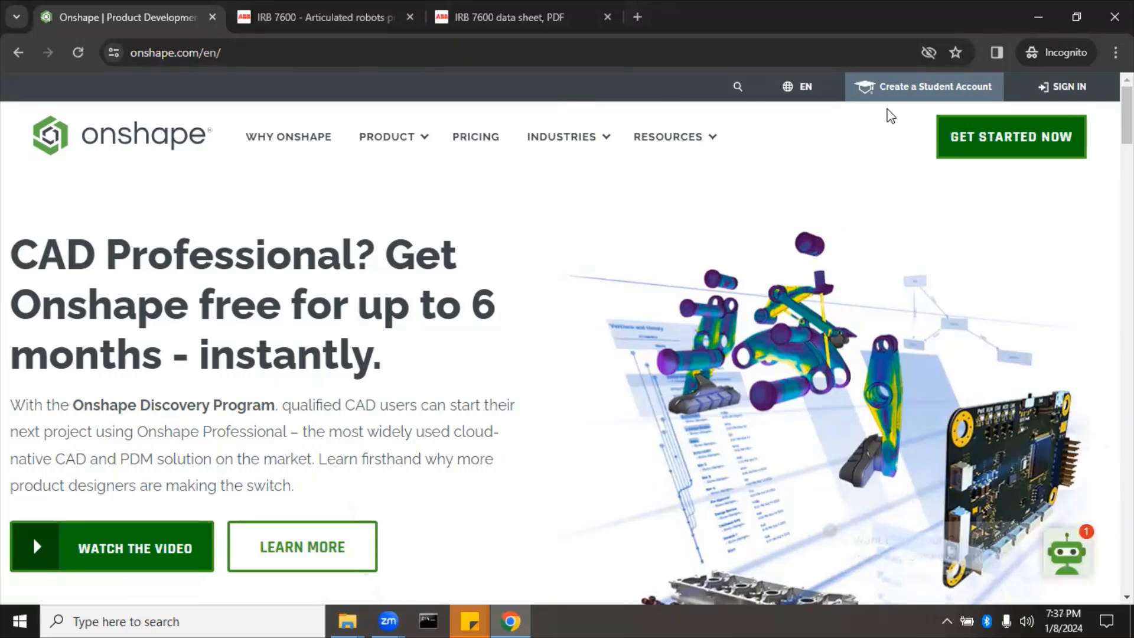
{"action": "left_click", "coordinate": [895, 95]}
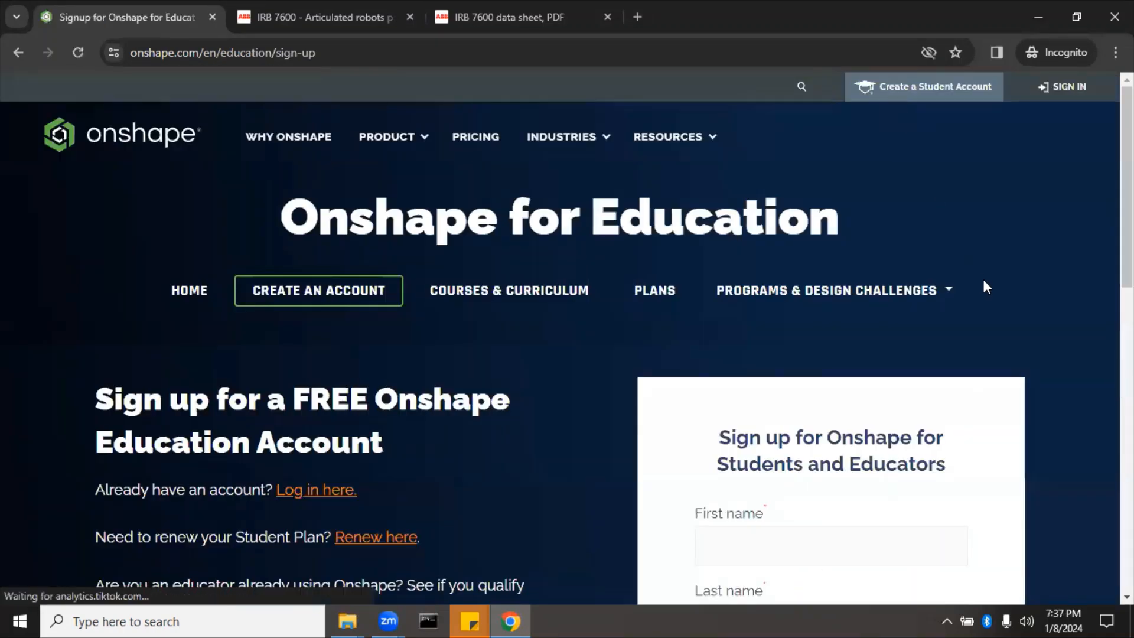
{"action": "scroll", "coordinate": [982, 278], "scroll_direction": "down", "scroll_amount": 2}
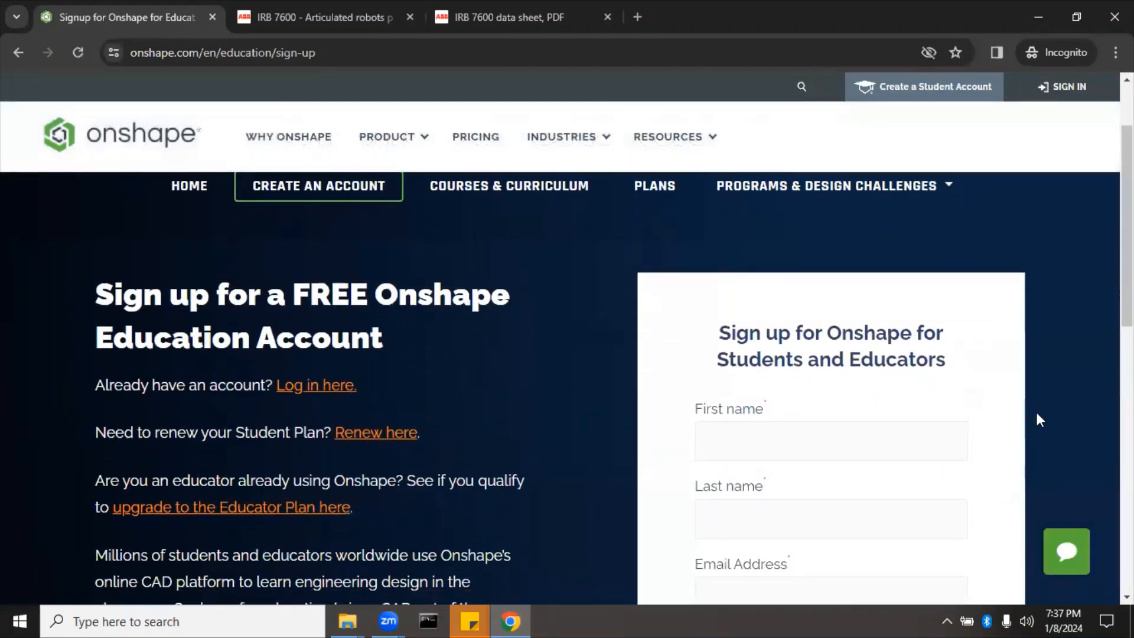
{"action": "scroll", "coordinate": [1038, 418], "scroll_direction": "down", "scroll_amount": 1}
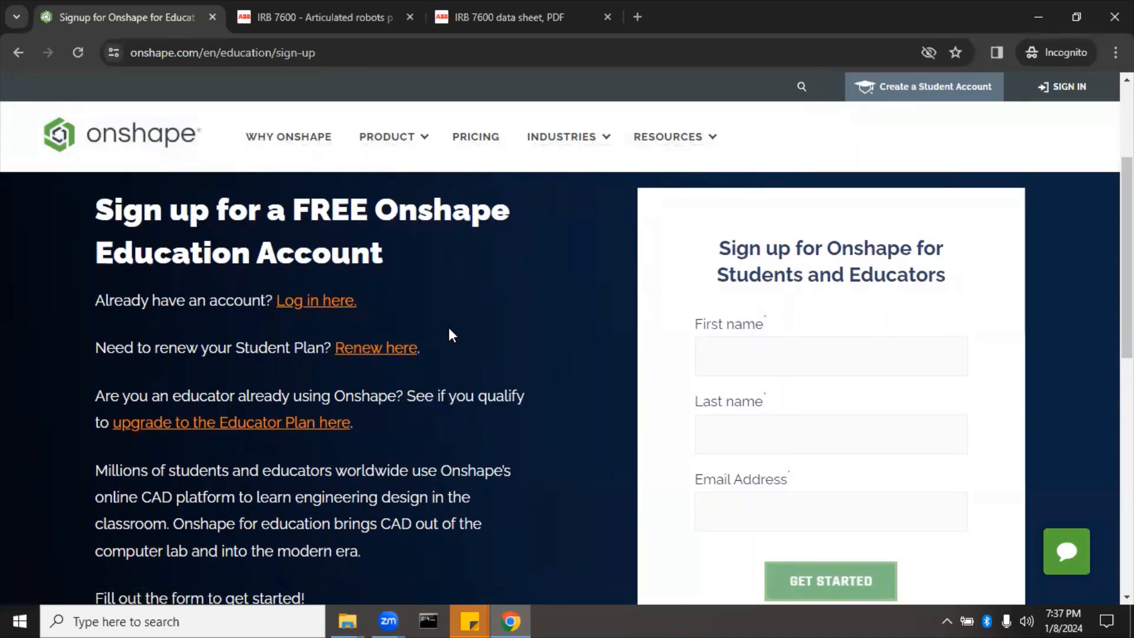
Step: Log in with the account e-mail and password, then open the ENGR 4501 folder
{"action": "left_click", "coordinate": [329, 307]}
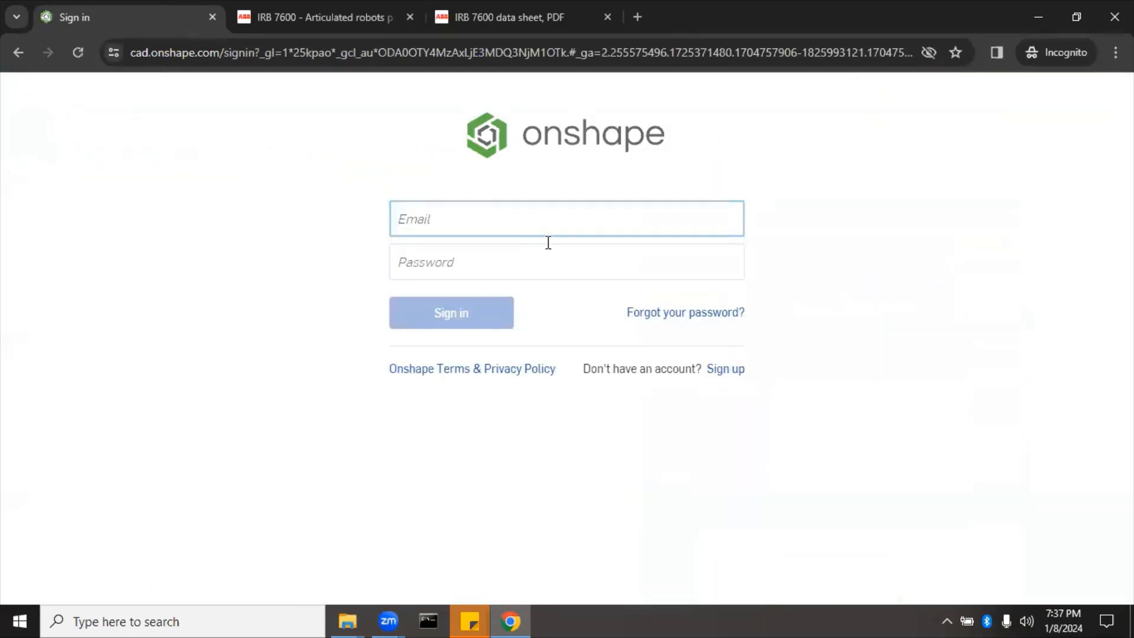
{"action": "key", "text": "Tab"}
{"action": "type", "text": "•••"}
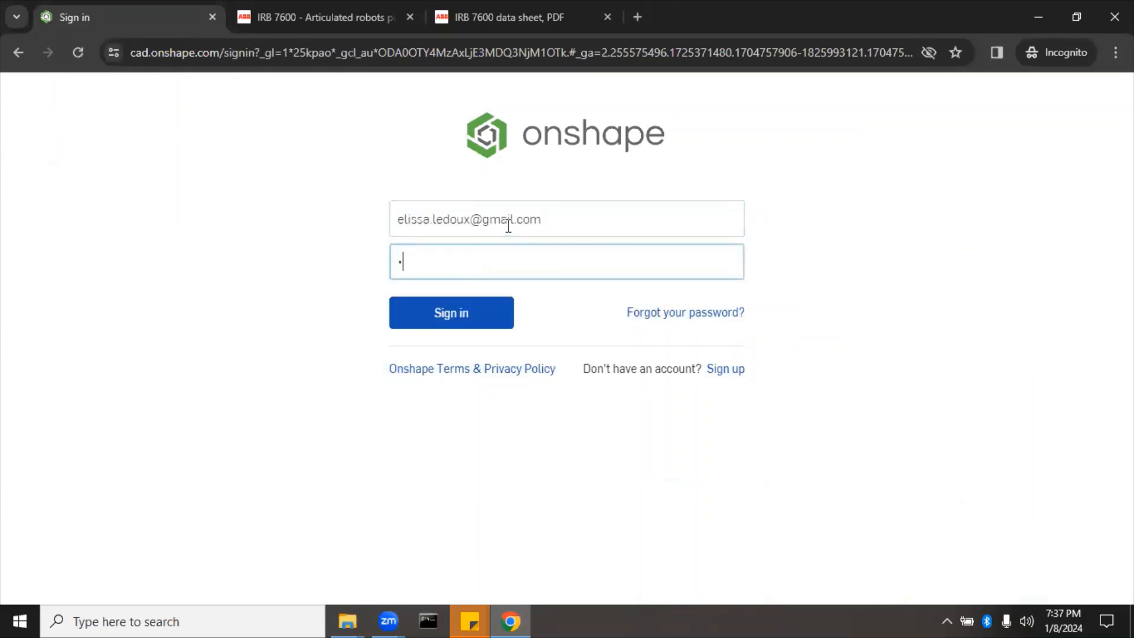
{"action": "type", "text": "•••••••••"}
{"action": "key", "text": "Return"}
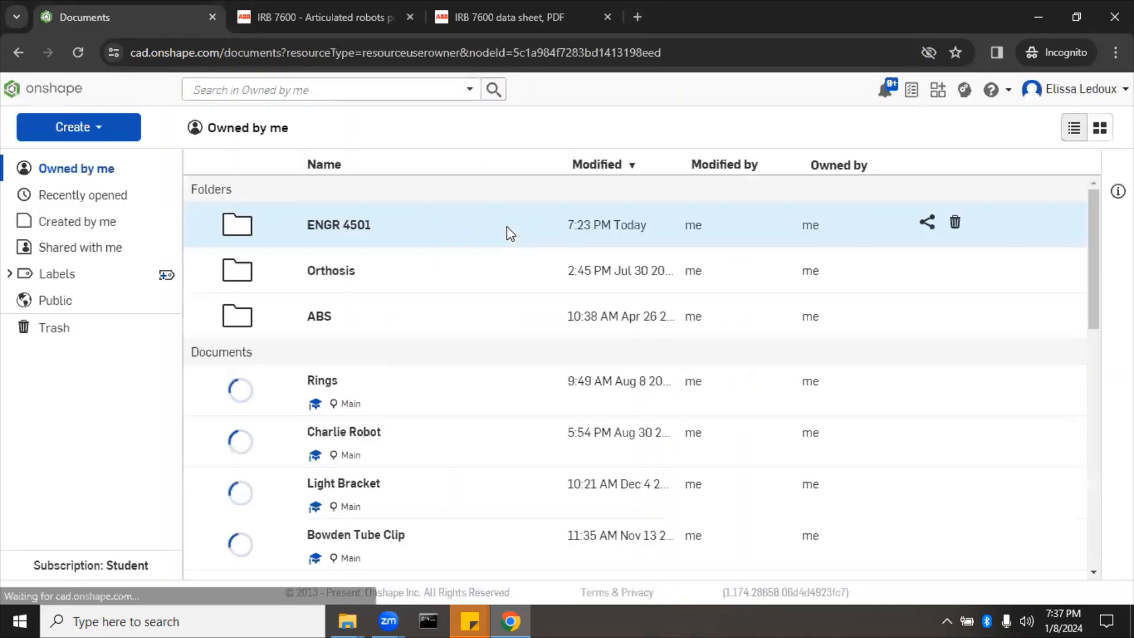
{"action": "left_click", "coordinate": [507, 226]}
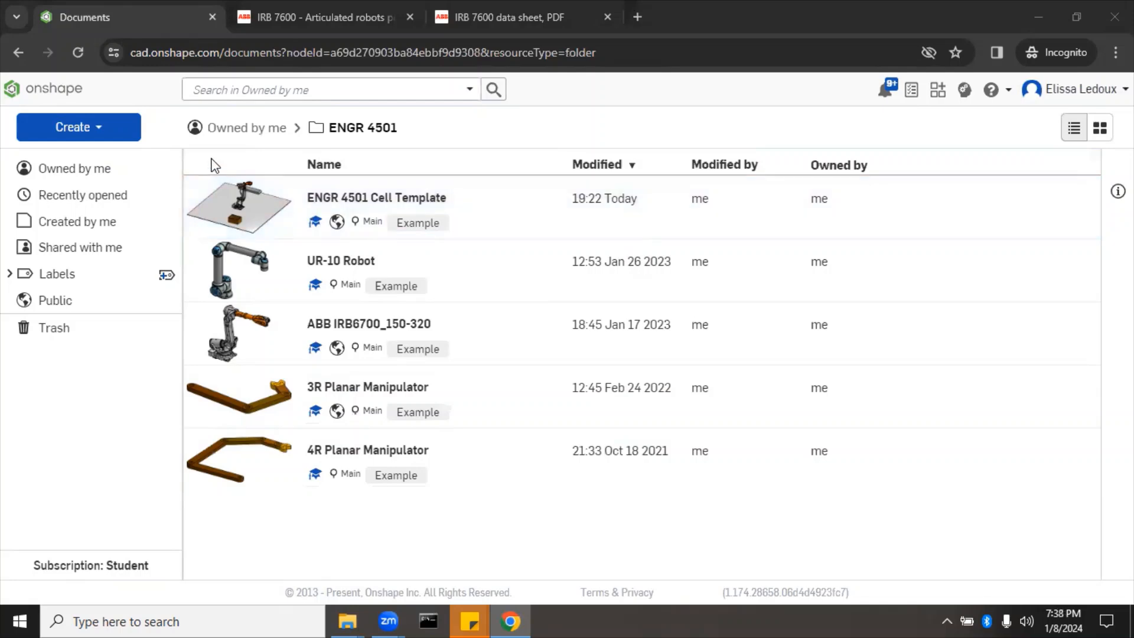
{"action": "left_click", "coordinate": [100, 130]}
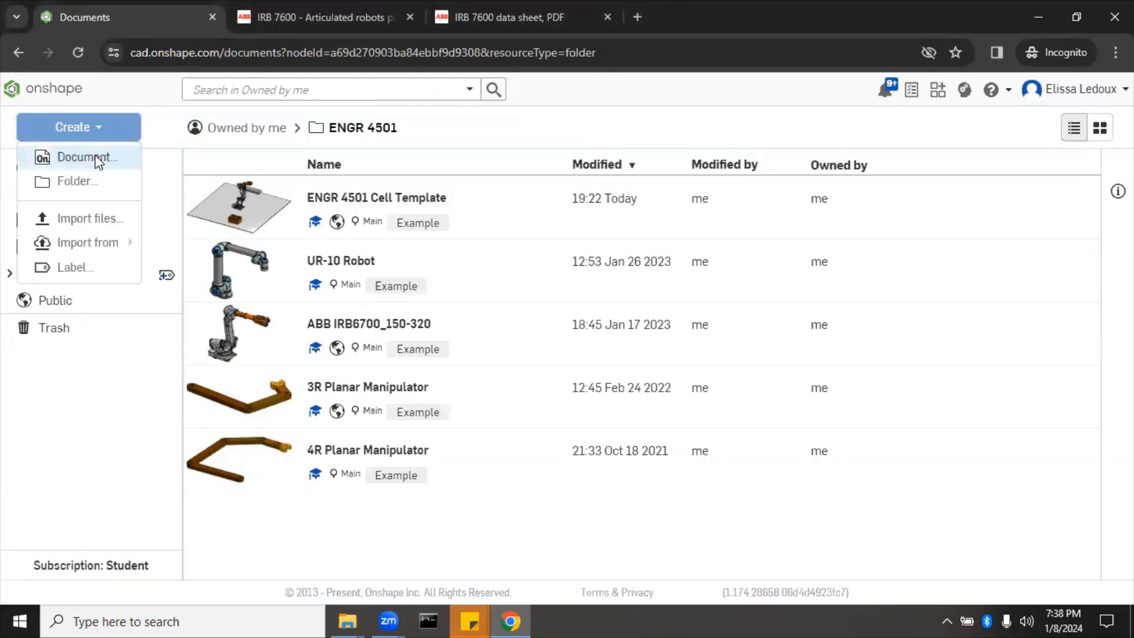
Step: Create a new document named 'robot' in the ENGR 4501 folder
{"action": "left_click", "coordinate": [88, 157]}
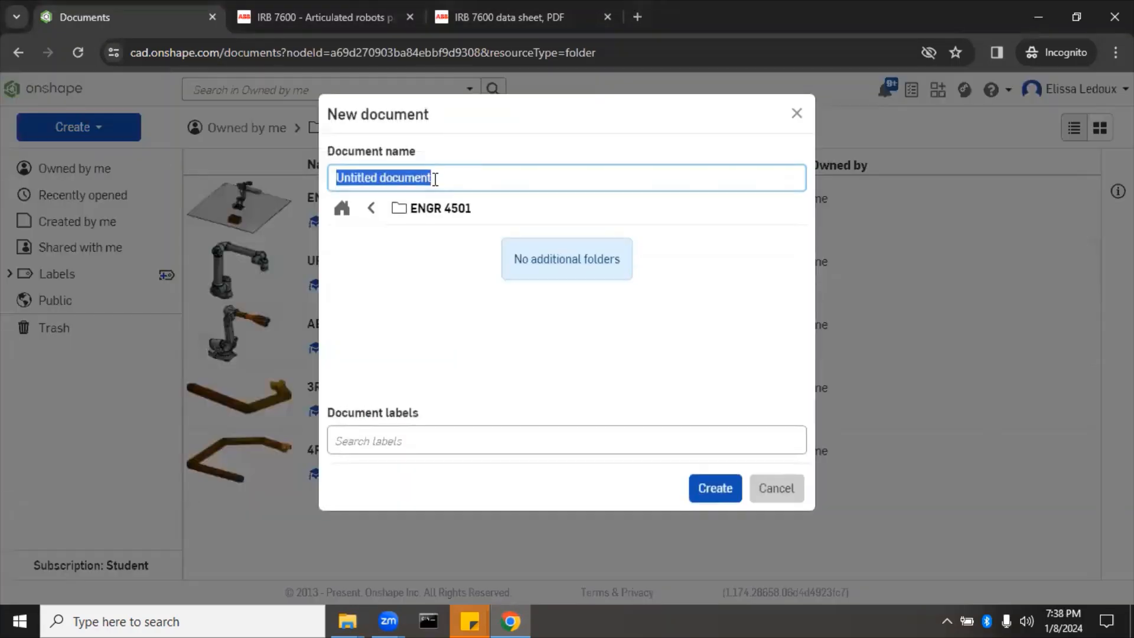
{"action": "type", "text": "robot"}
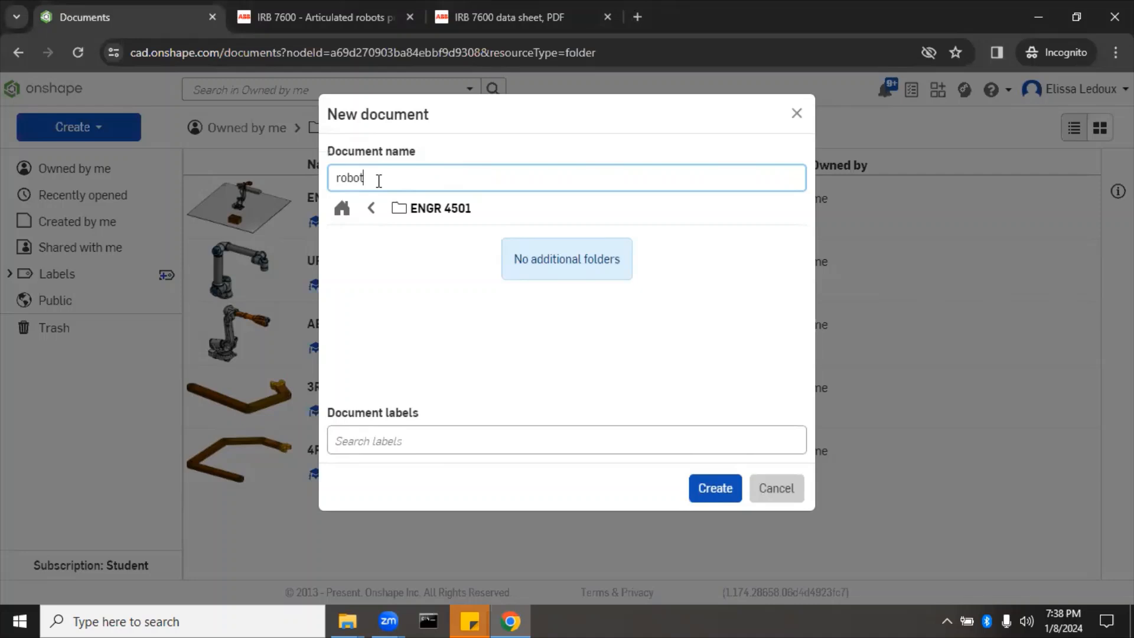
{"action": "left_click", "coordinate": [726, 485]}
{"action": "left_click", "coordinate": [703, 492]}
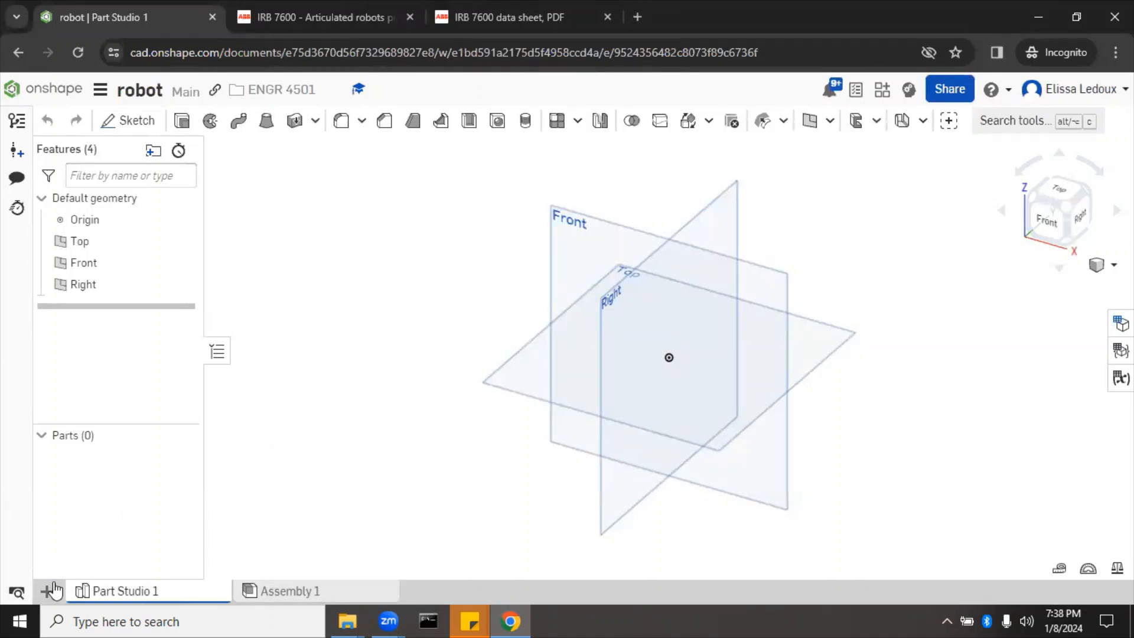
Step: Select all STEP files in Downloads' IRB7600 STEP folder for import
{"action": "left_click", "coordinate": [47, 592]}
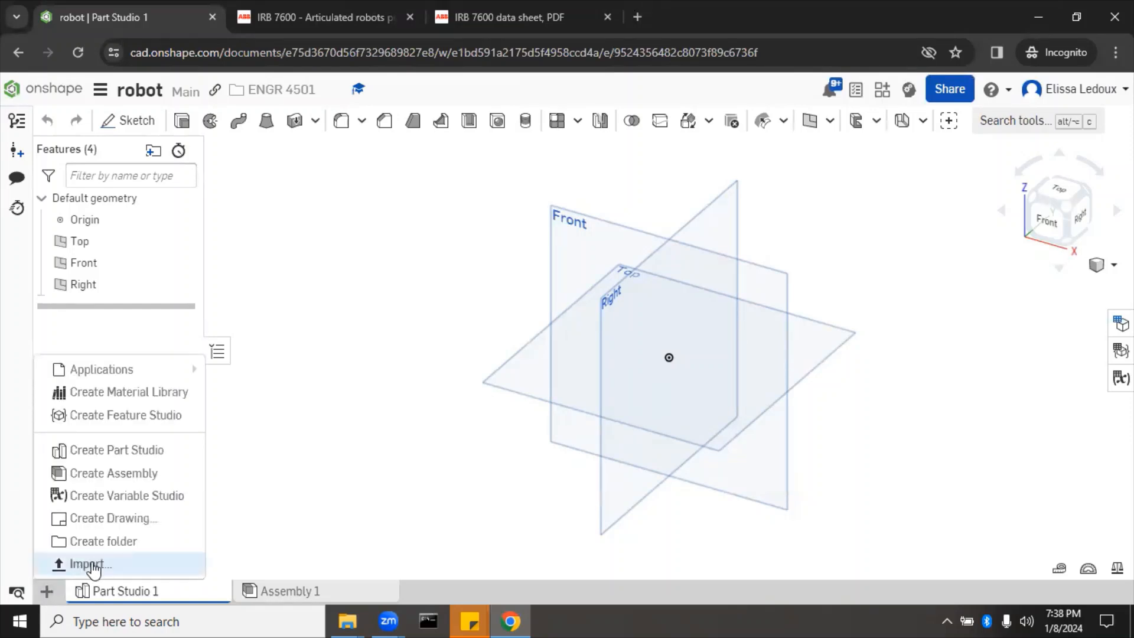
{"action": "left_click", "coordinate": [136, 568]}
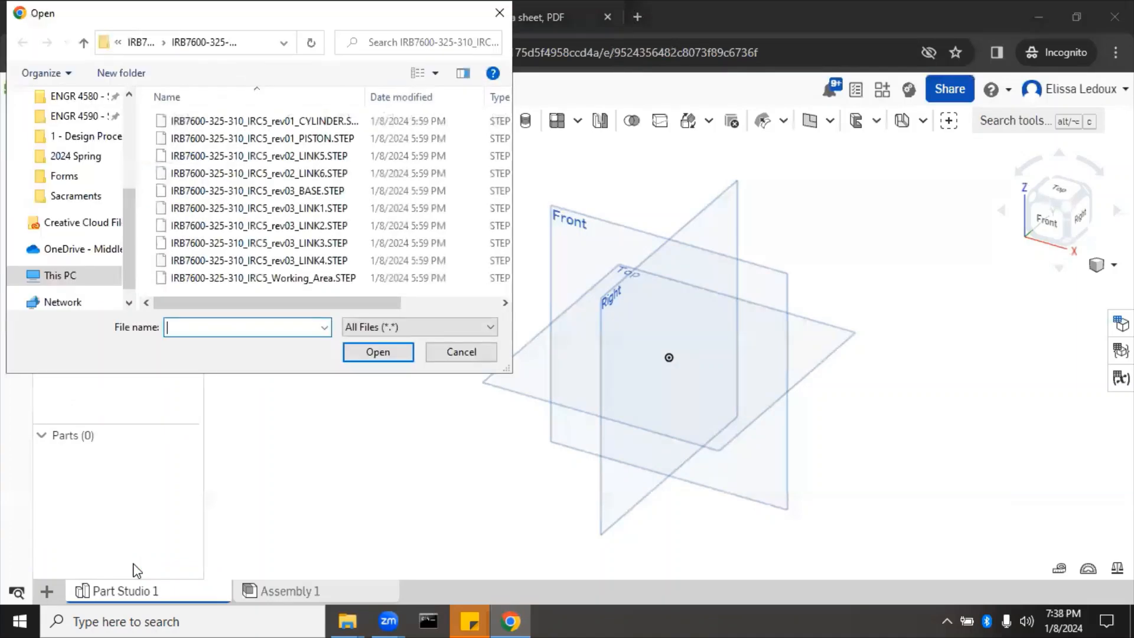
{"action": "left_click_drag", "start_coordinate": [129, 250], "coordinate": [129, 122]}
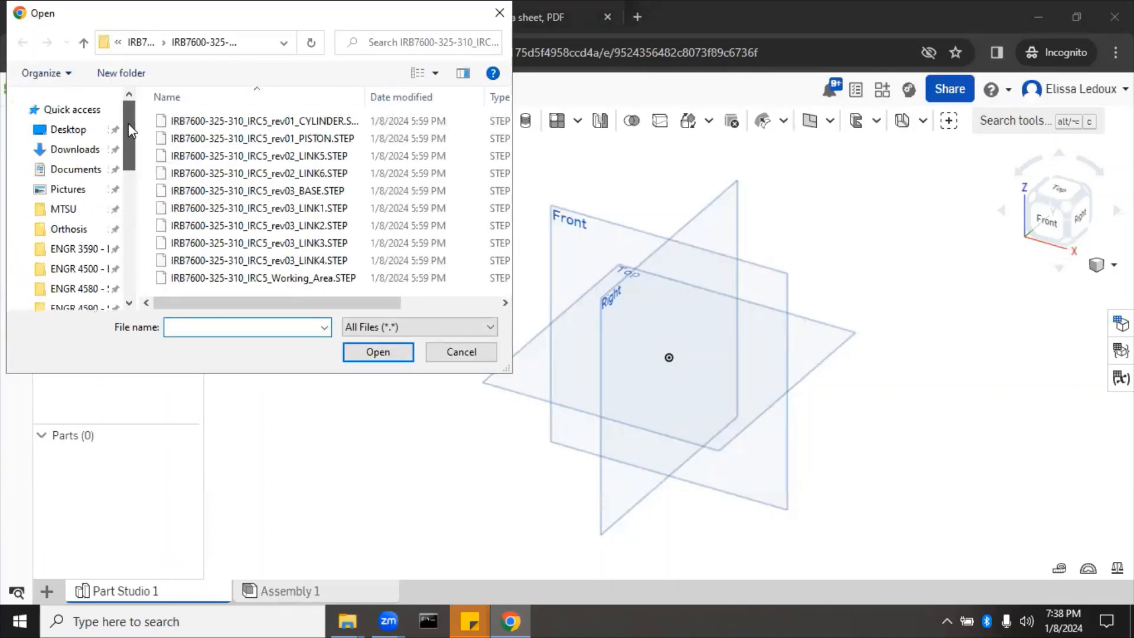
{"action": "left_click", "coordinate": [81, 153]}
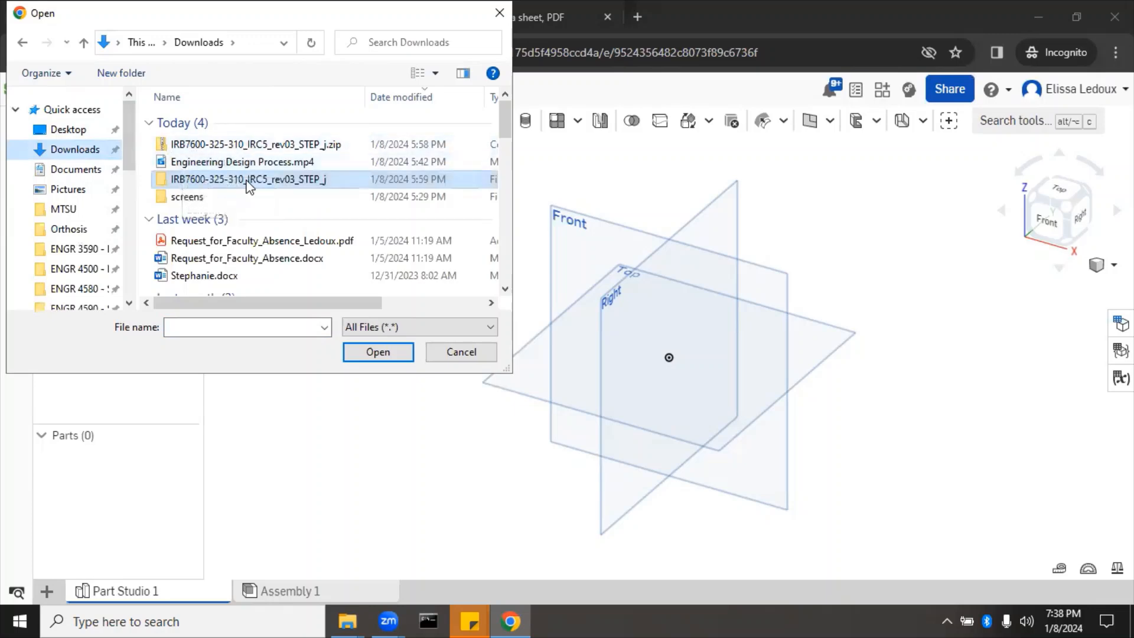
{"action": "double_click", "coordinate": [248, 180]}
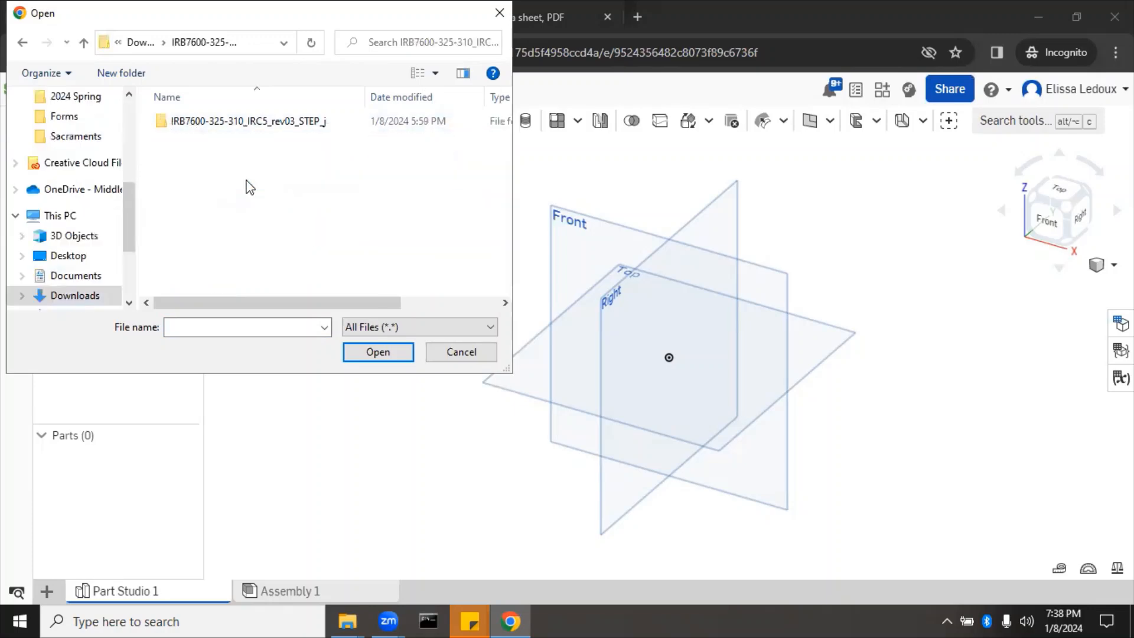
{"action": "double_click", "coordinate": [227, 124]}
{"action": "left_click_drag", "start_coordinate": [144, 116], "coordinate": [219, 309]}
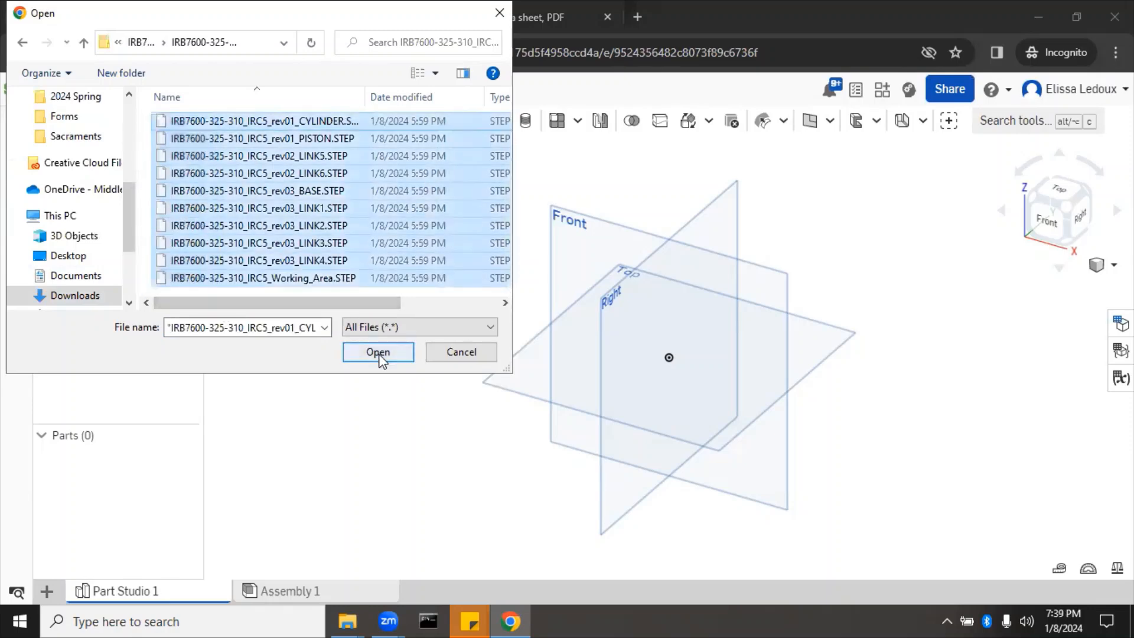
{"action": "left_click", "coordinate": [378, 353]}
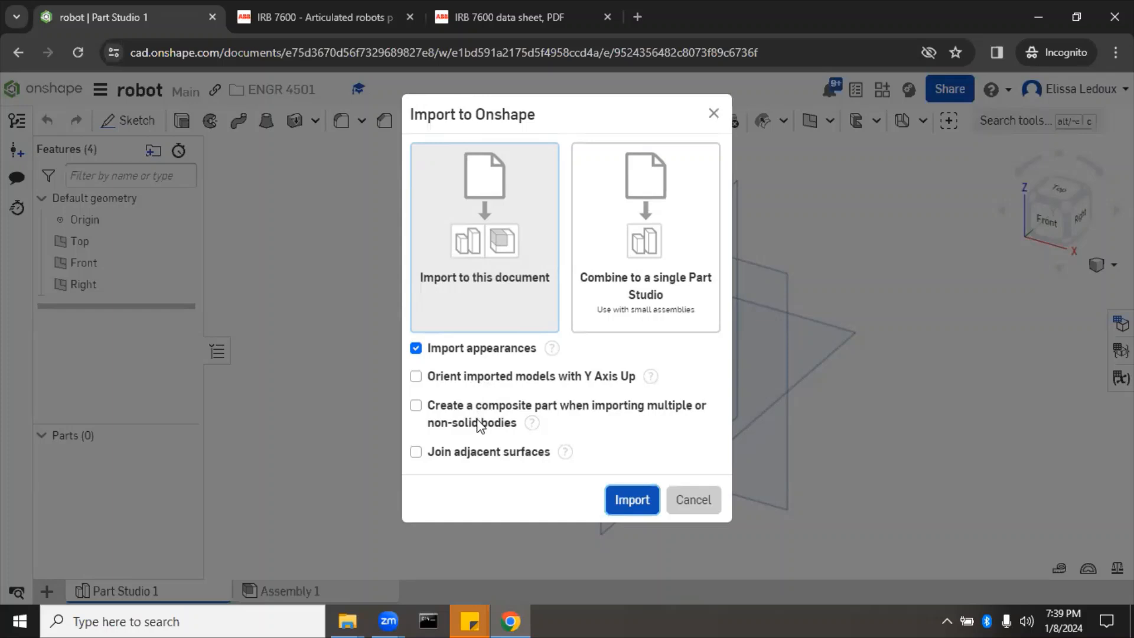
Step: Import the IRB7600 STEP files into the robot document and dismiss the notifications
{"action": "mouse_move", "coordinate": [525, 424]}
{"action": "left_click", "coordinate": [632, 500]}
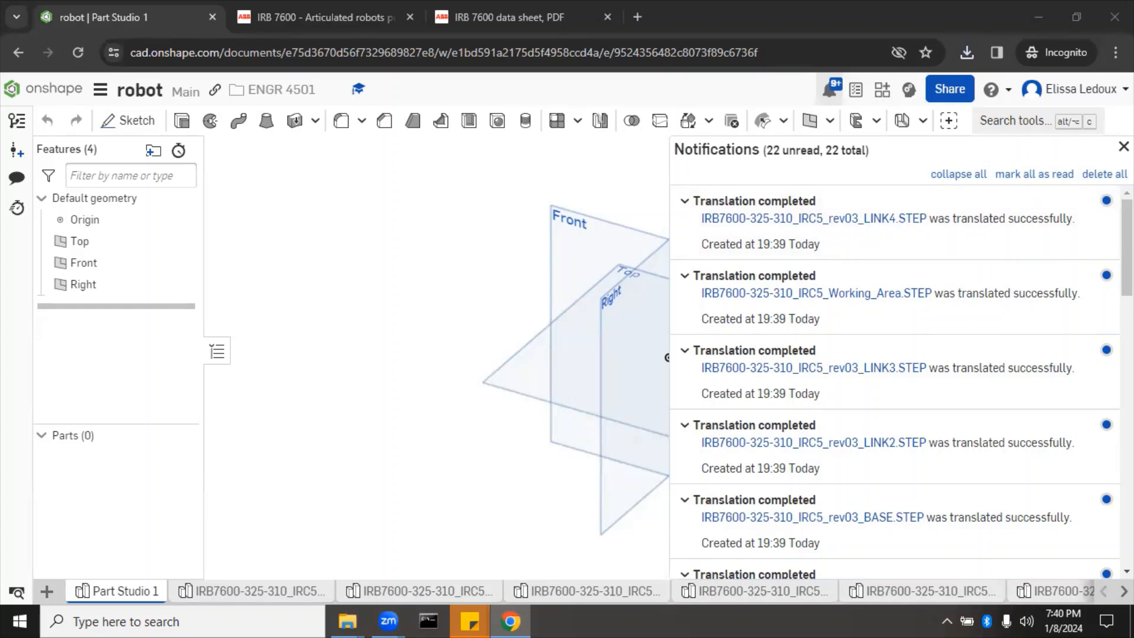
{"action": "left_click", "coordinate": [1123, 146]}
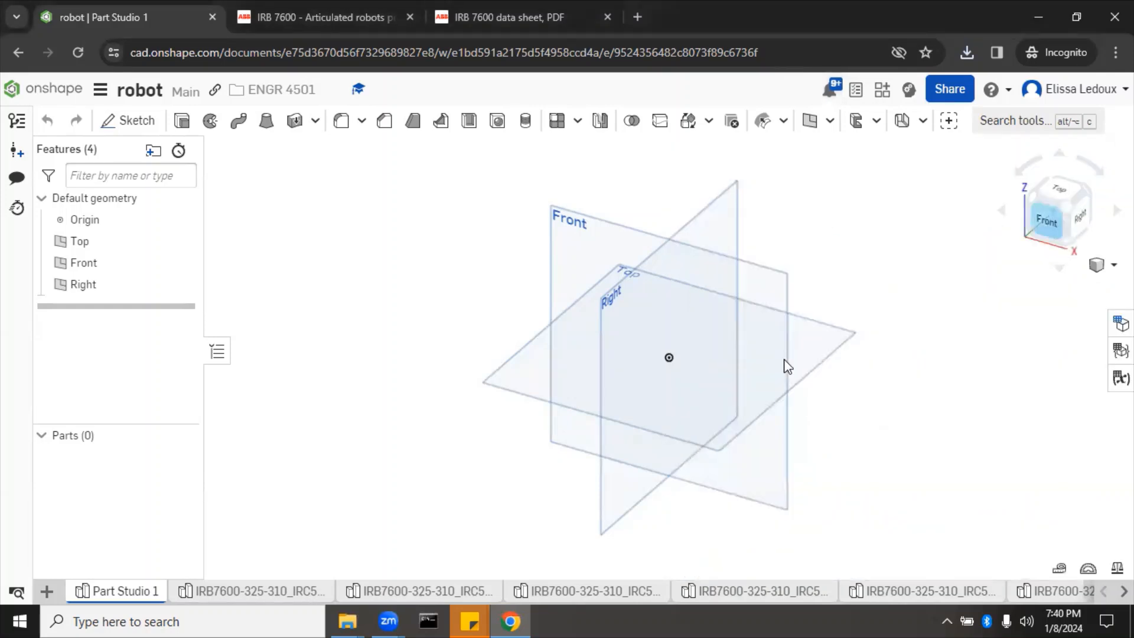
{"action": "left_click", "coordinate": [307, 17]}
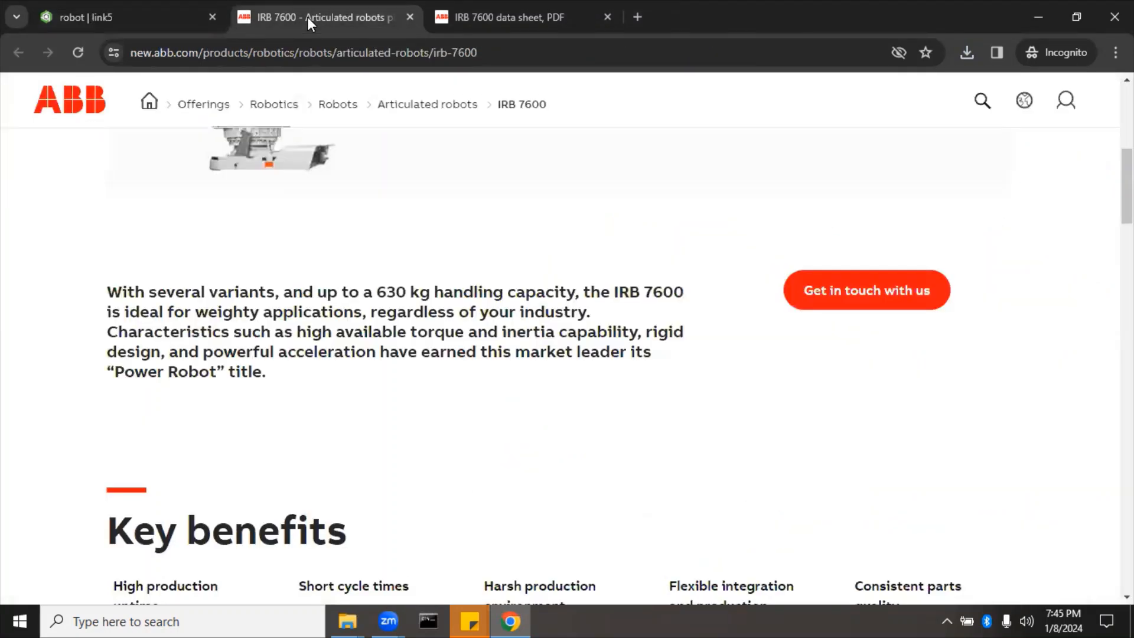
Step: Scroll the IRB 7600 product page down to the Downloads section listing the data sheet PDF
{"action": "scroll", "coordinate": [374, 345], "scroll_direction": "up", "scroll_amount": 6}
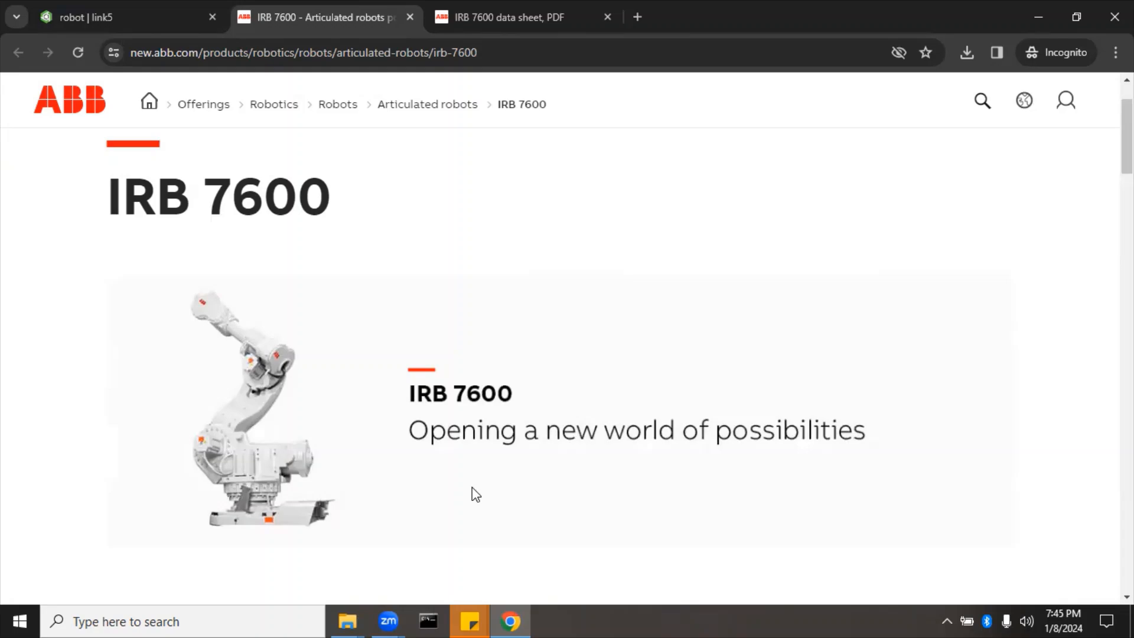
{"action": "scroll", "coordinate": [473, 487], "scroll_direction": "down", "scroll_amount": 9}
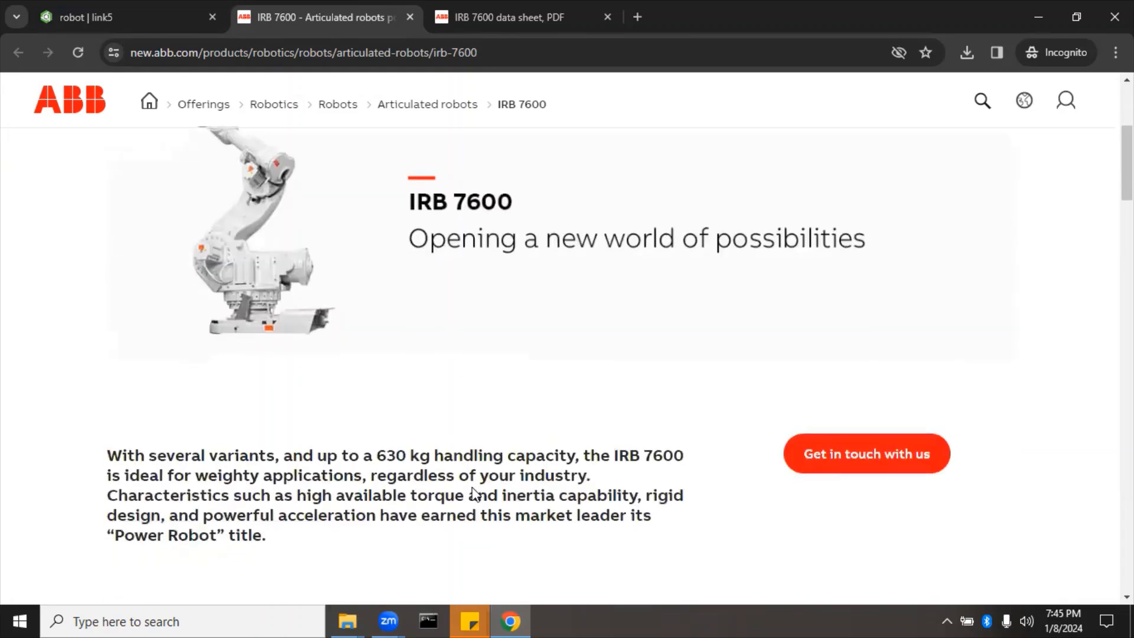
{"action": "scroll", "coordinate": [472, 488], "scroll_direction": "down", "scroll_amount": 12}
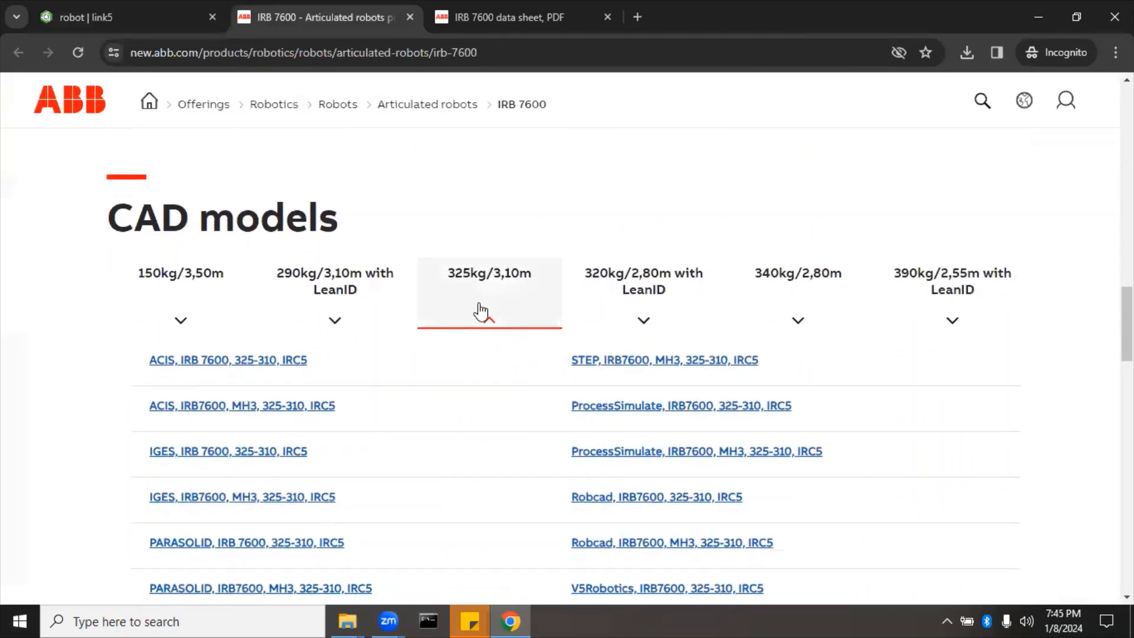
{"action": "left_click", "coordinate": [482, 304]}
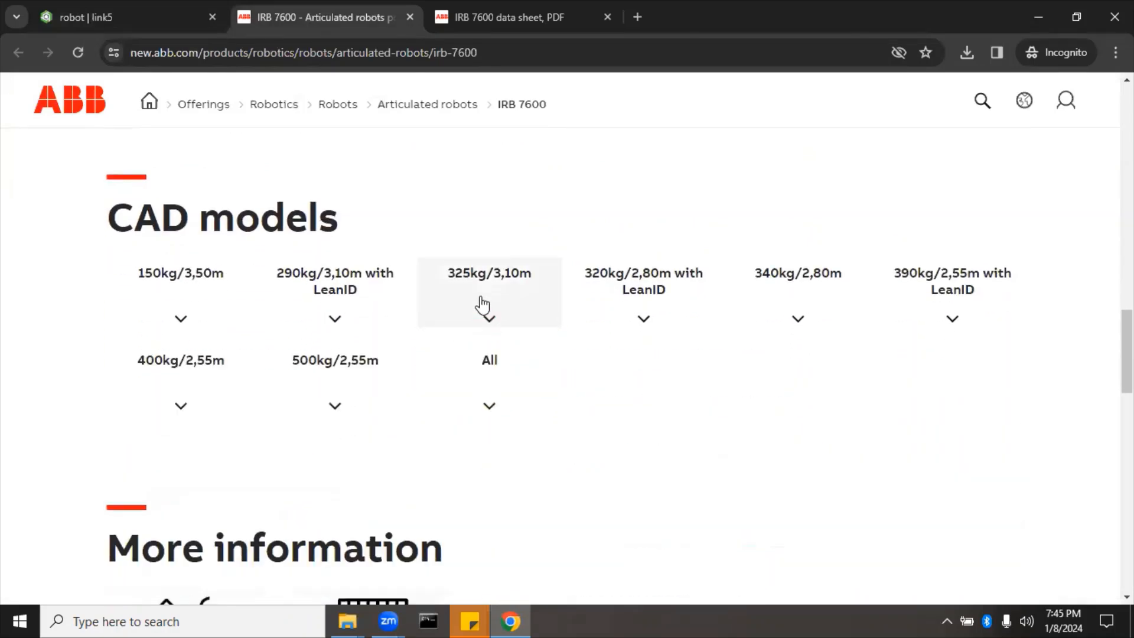
{"action": "left_click", "coordinate": [482, 304]}
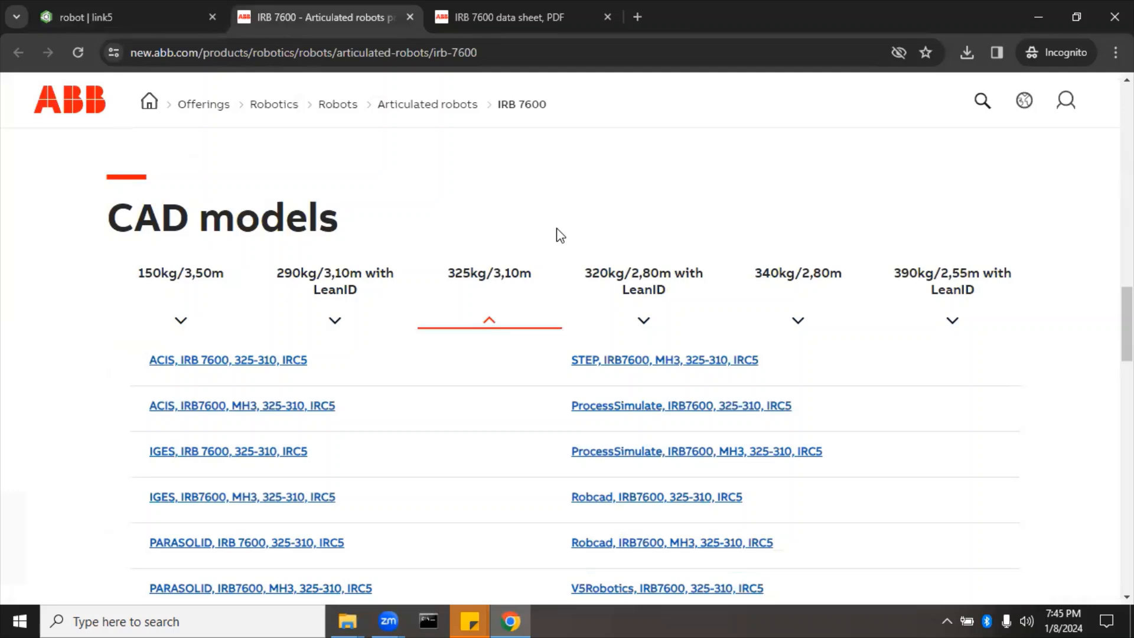
{"action": "scroll", "coordinate": [558, 234], "scroll_direction": "down", "scroll_amount": 2}
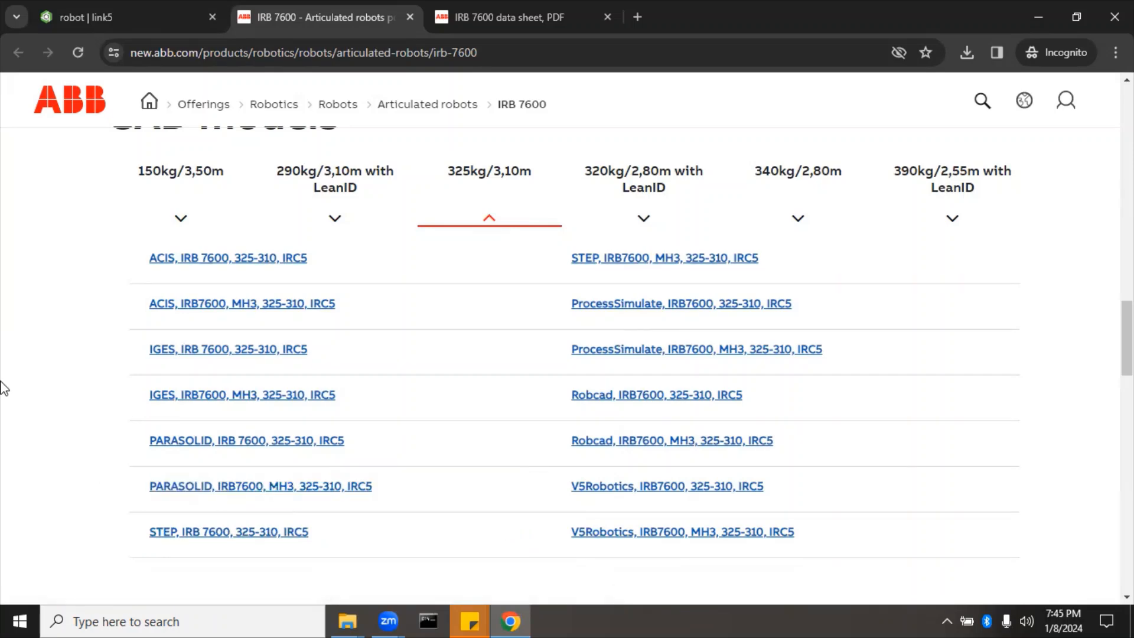
{"action": "scroll", "coordinate": [2, 388], "scroll_direction": "up", "scroll_amount": 1}
{"action": "scroll", "coordinate": [2, 389], "scroll_direction": "down", "scroll_amount": 10}
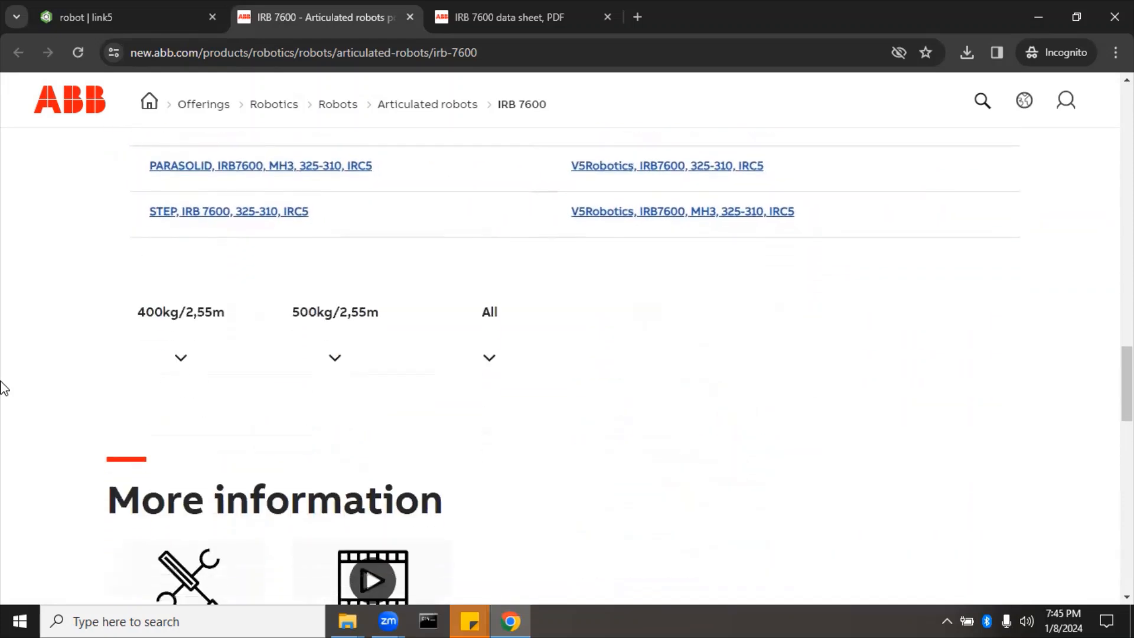
{"action": "scroll", "coordinate": [2, 389], "scroll_direction": "down", "scroll_amount": 3}
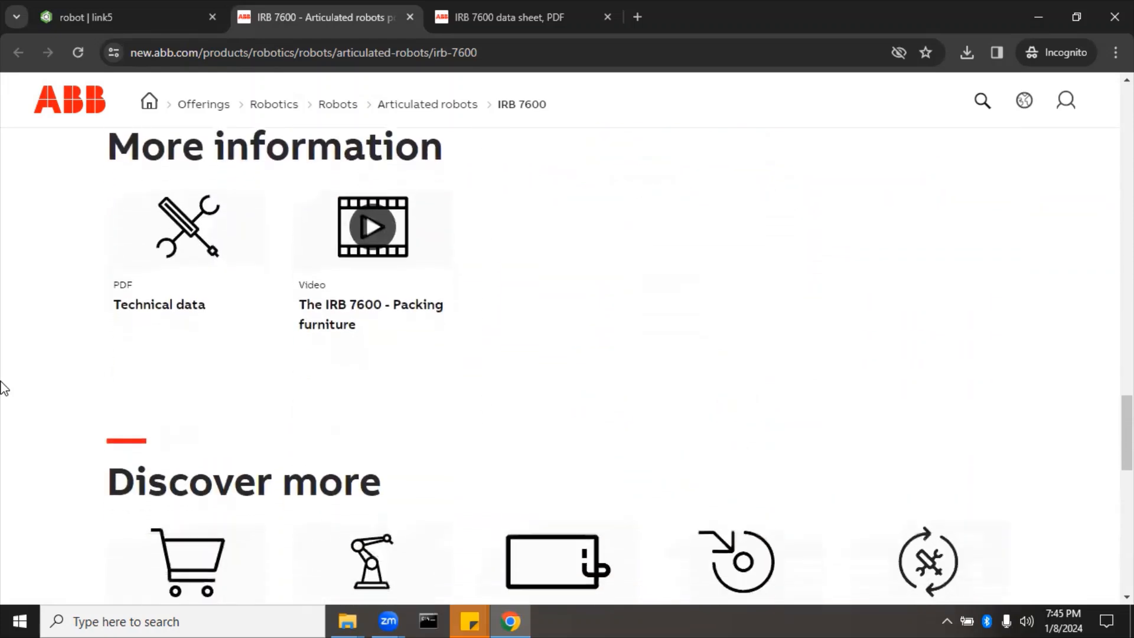
{"action": "scroll", "coordinate": [2, 387], "scroll_direction": "down", "scroll_amount": 8}
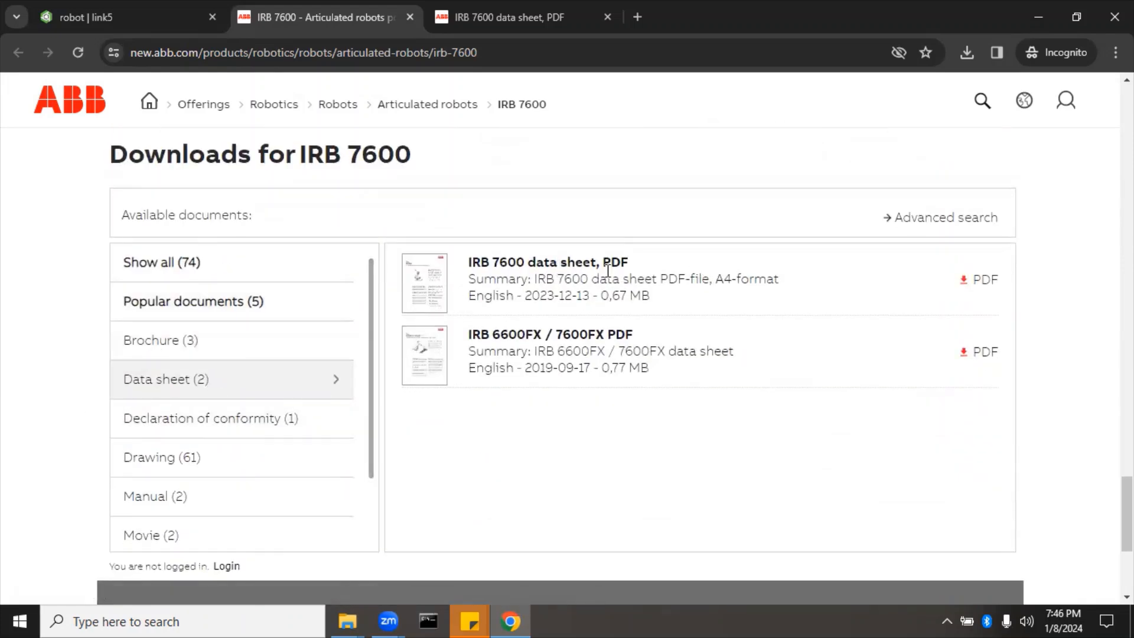
Step: Read the IRB 7600 data sheet PDF down to the page 3 working-range drawings
{"action": "left_click", "coordinate": [515, 12]}
{"action": "scroll", "coordinate": [411, 386], "scroll_direction": "down", "scroll_amount": 10}
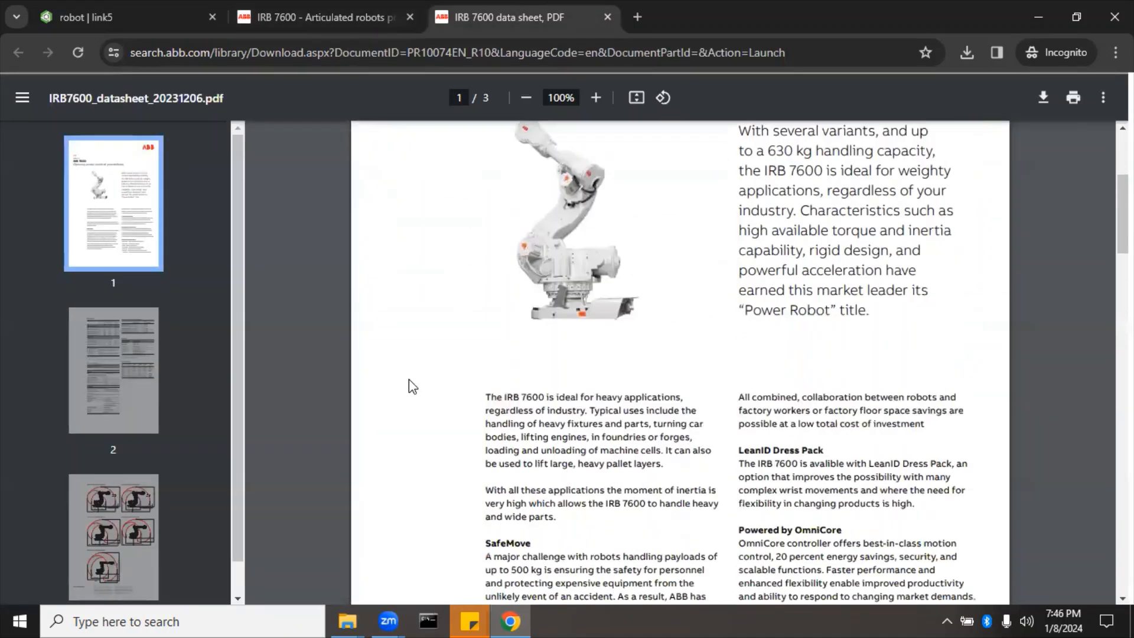
{"action": "scroll", "coordinate": [411, 386], "scroll_direction": "down", "scroll_amount": 5}
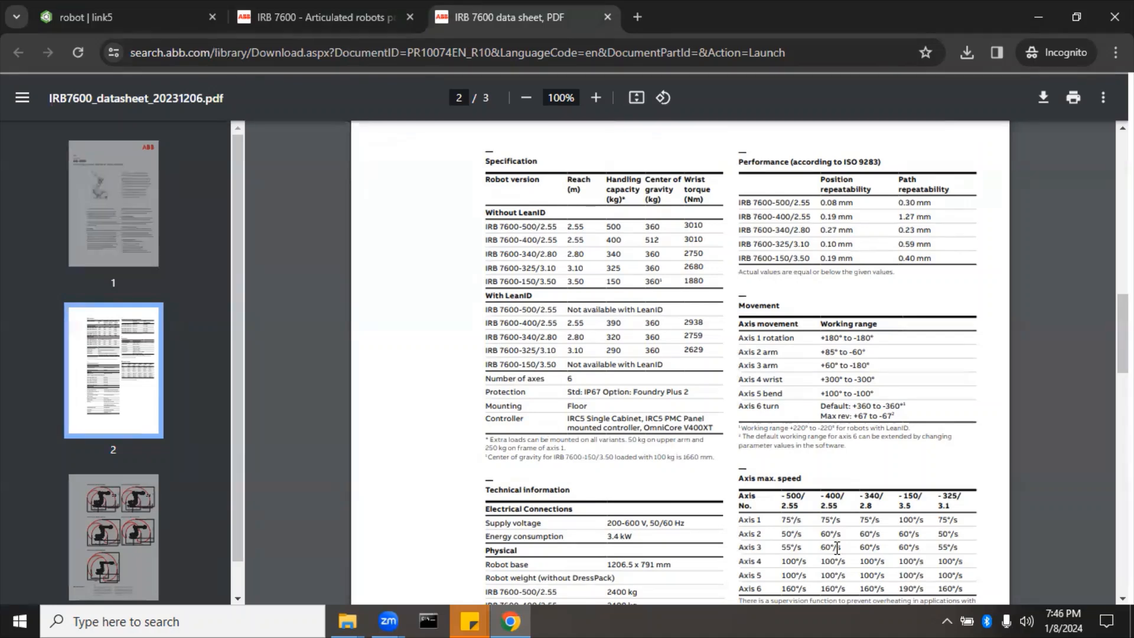
{"action": "scroll", "coordinate": [837, 548], "scroll_direction": "down", "scroll_amount": 2}
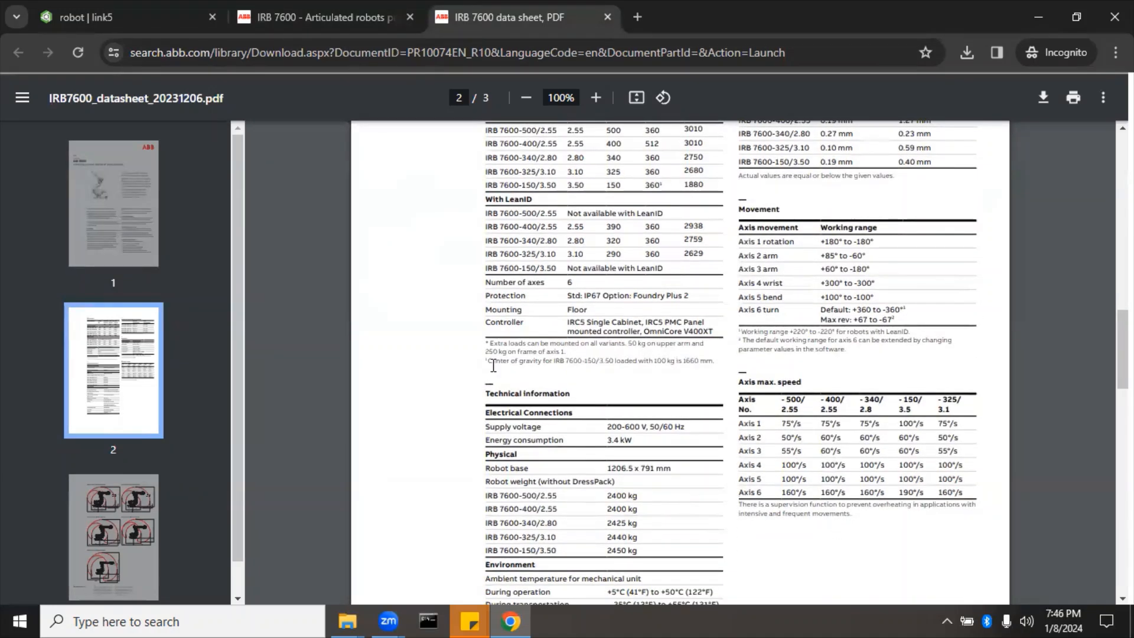
{"action": "scroll", "coordinate": [462, 450], "scroll_direction": "down", "scroll_amount": 15}
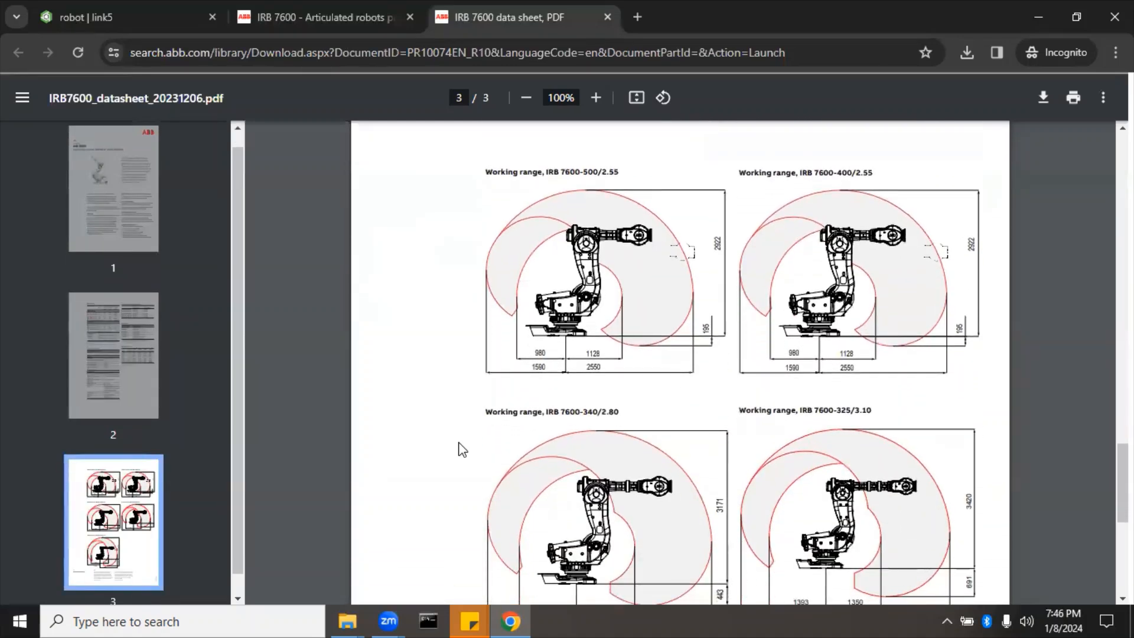
{"action": "scroll", "coordinate": [462, 450], "scroll_direction": "down", "scroll_amount": 2}
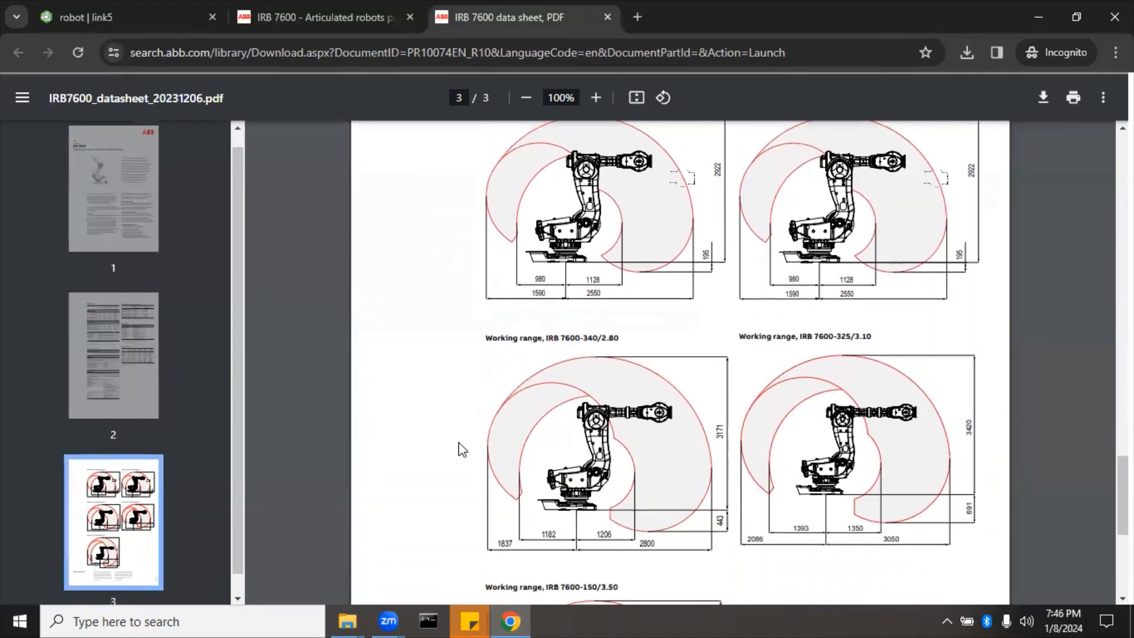
{"action": "scroll", "coordinate": [462, 450], "scroll_direction": "down", "scroll_amount": 2}
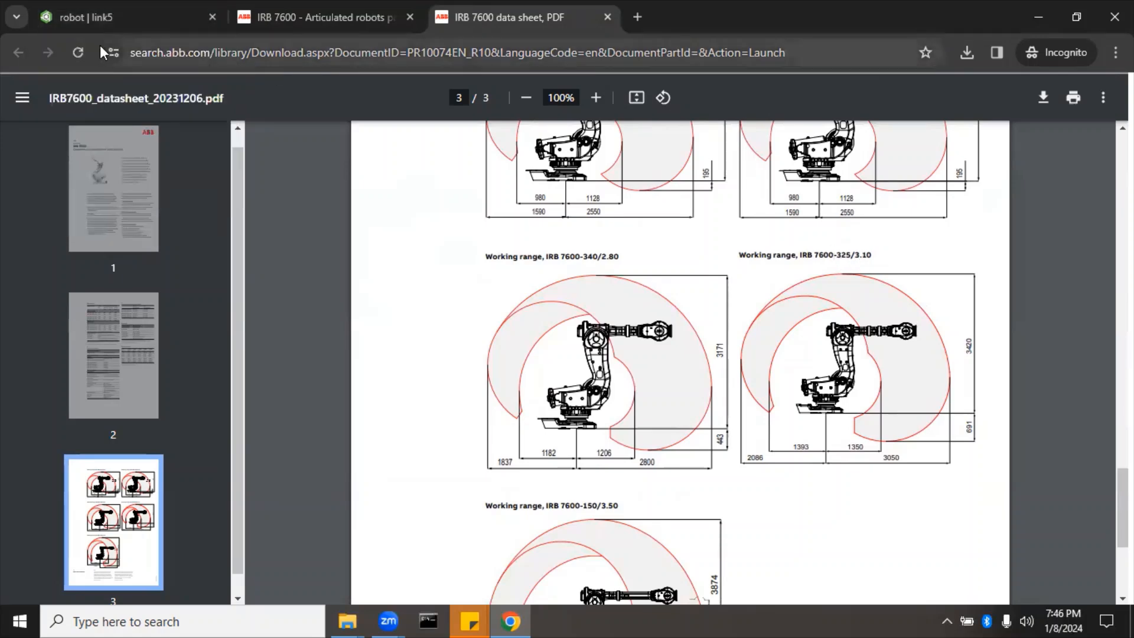
Step: Back in the robot document, look through the imported part tabs and the CAD Imports folder
{"action": "left_click", "coordinate": [104, 19]}
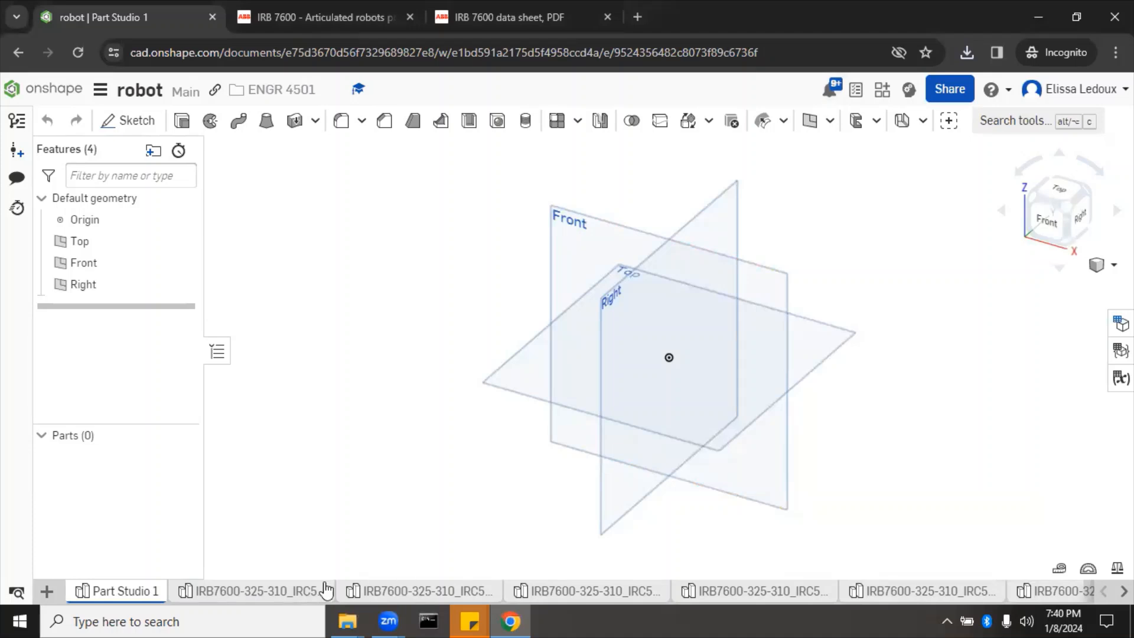
{"action": "mouse_move", "coordinate": [298, 595]}
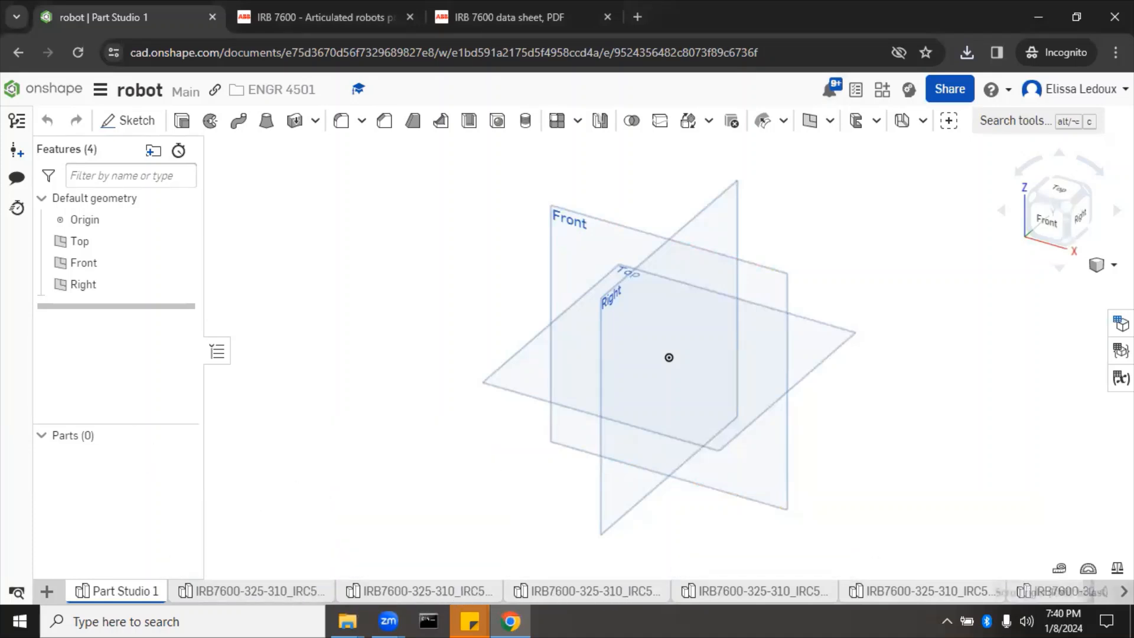
{"action": "left_click", "coordinate": [1123, 591]}
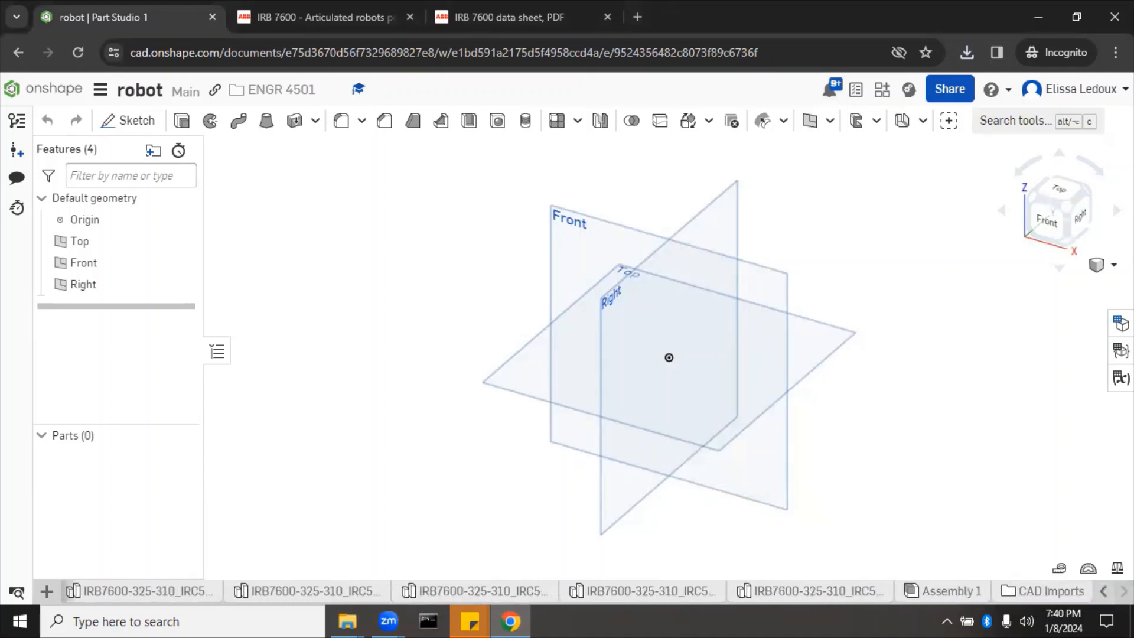
{"action": "mouse_move", "coordinate": [1029, 602]}
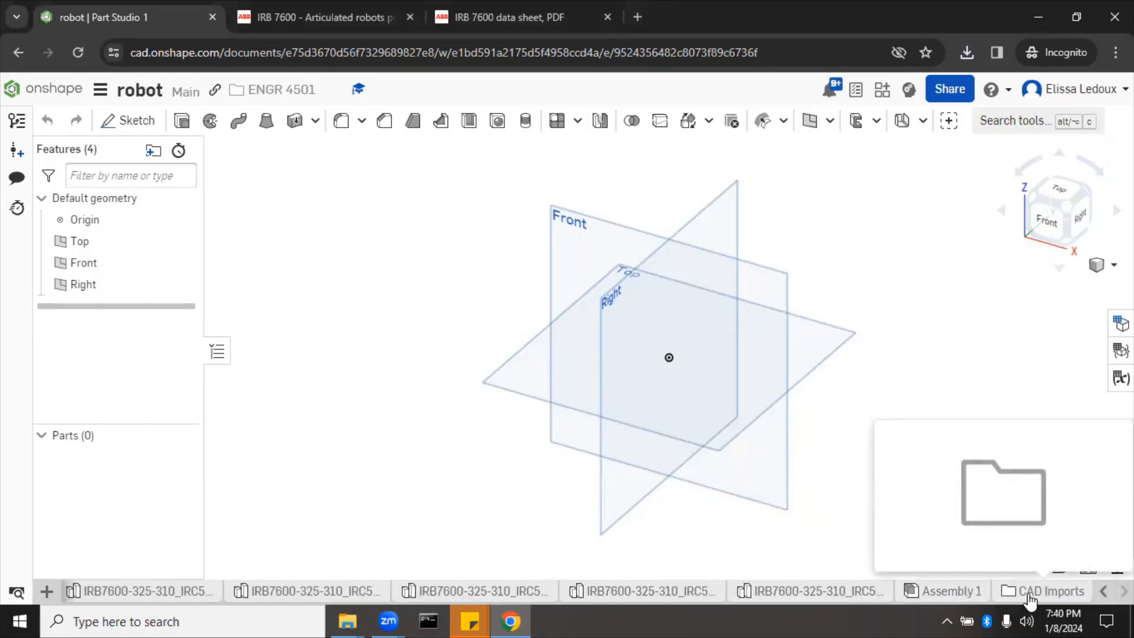
{"action": "left_click", "coordinate": [1030, 594]}
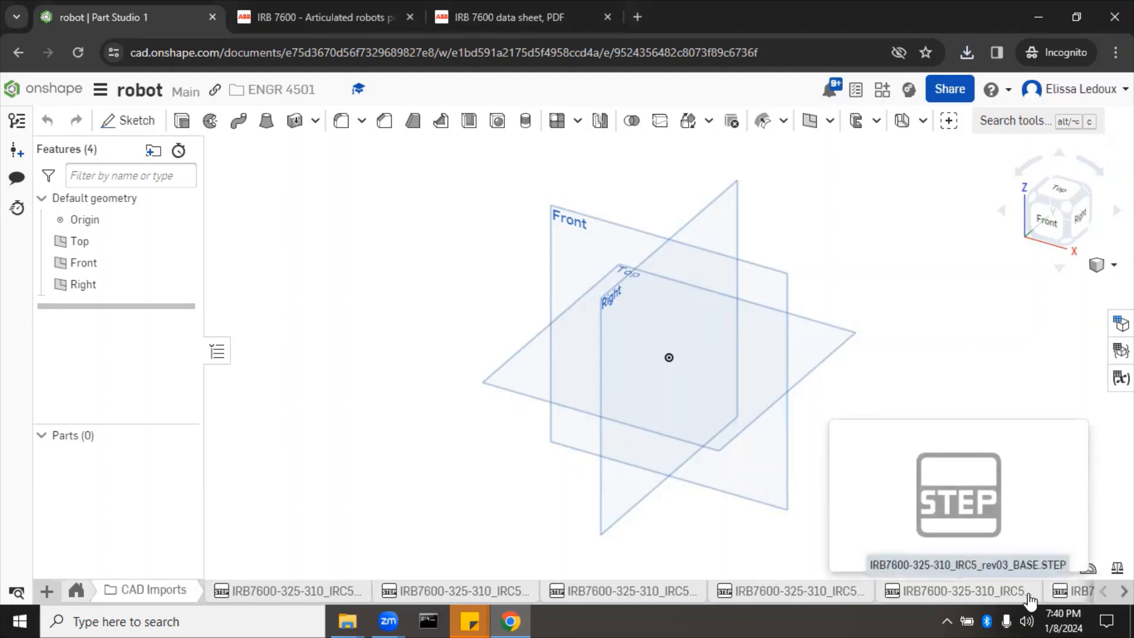
{"action": "mouse_move", "coordinate": [329, 604]}
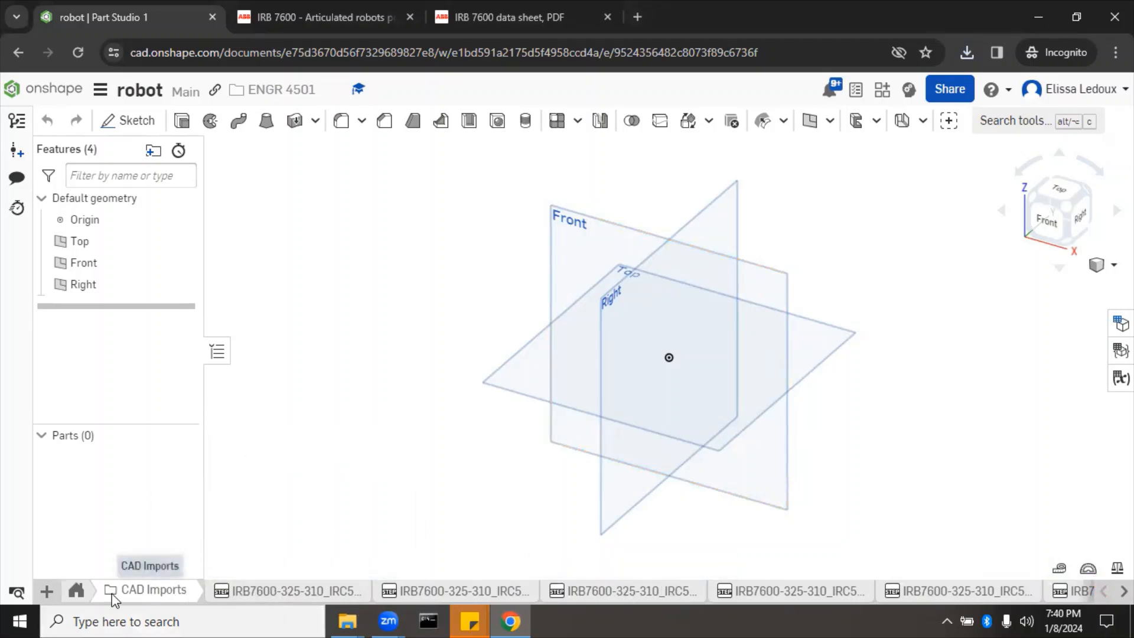
{"action": "left_click", "coordinate": [76, 592]}
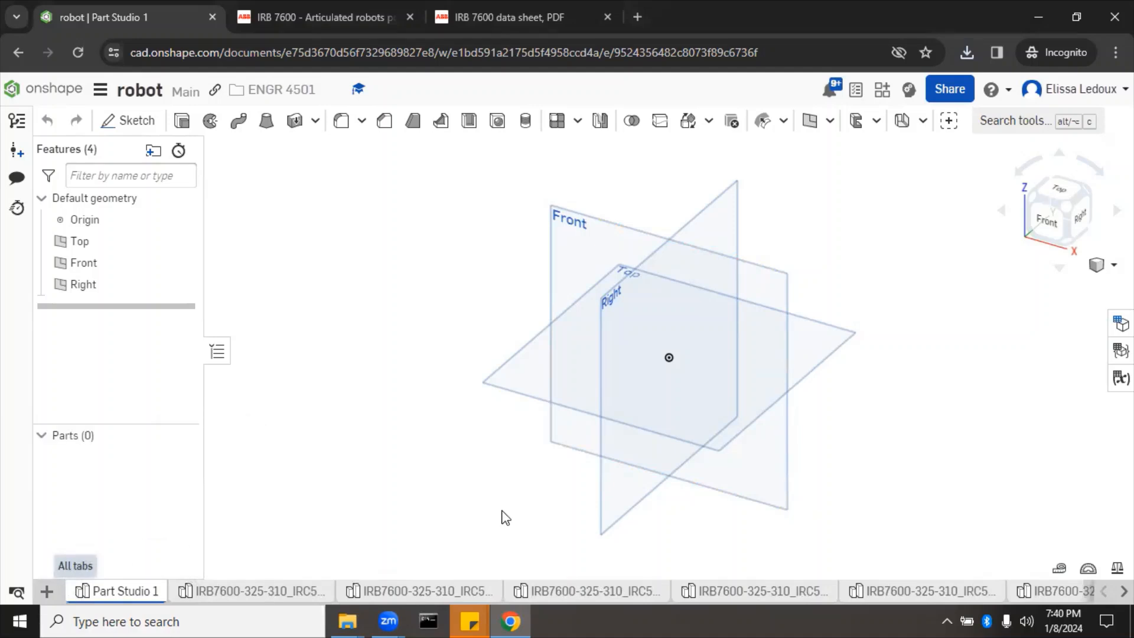
{"action": "right_click", "coordinate": [134, 592]}
Step: Delete the empty Part Studio 1 tab
{"action": "left_click", "coordinate": [138, 423]}
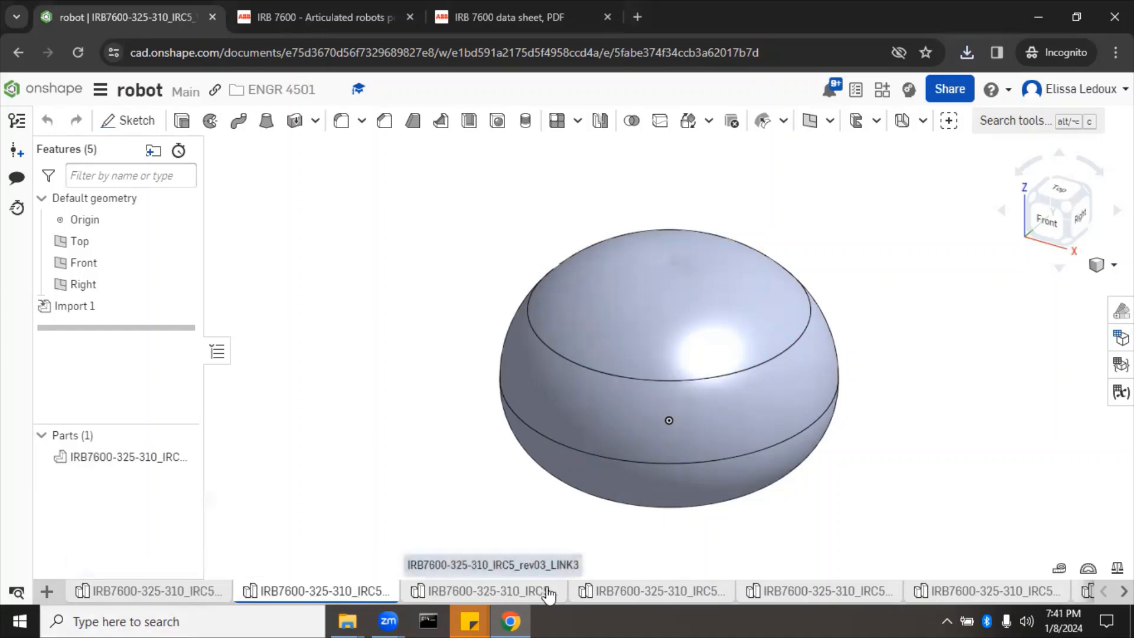
{"action": "mouse_move", "coordinate": [548, 592]}
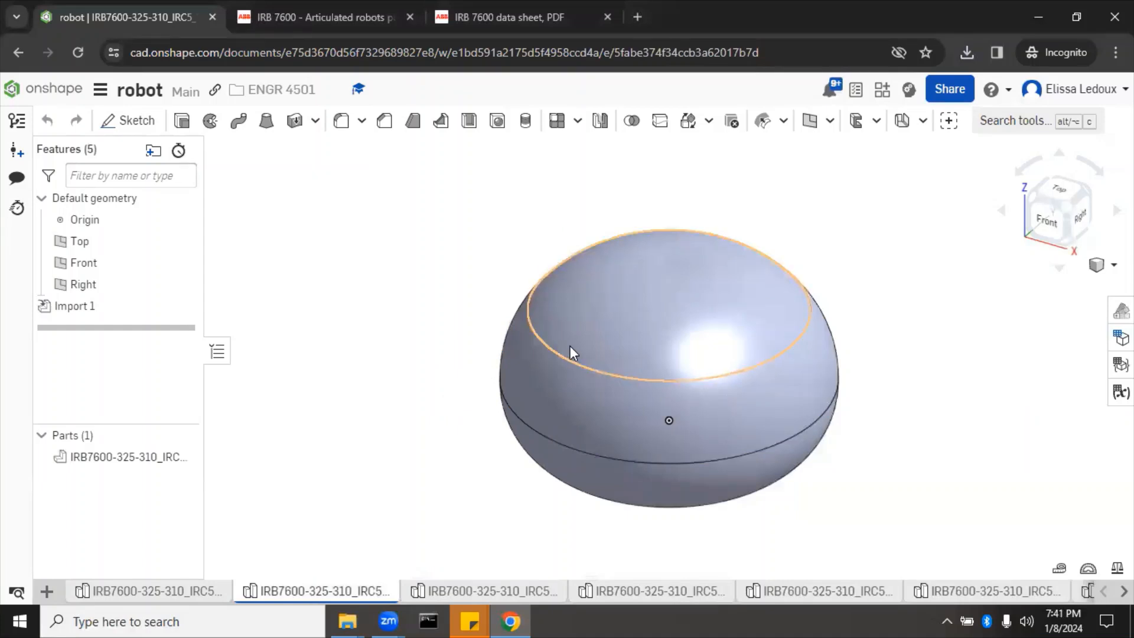
Step: Rename the Working_Area part studio tab to 'workspace'
{"action": "right_click", "coordinate": [305, 593]}
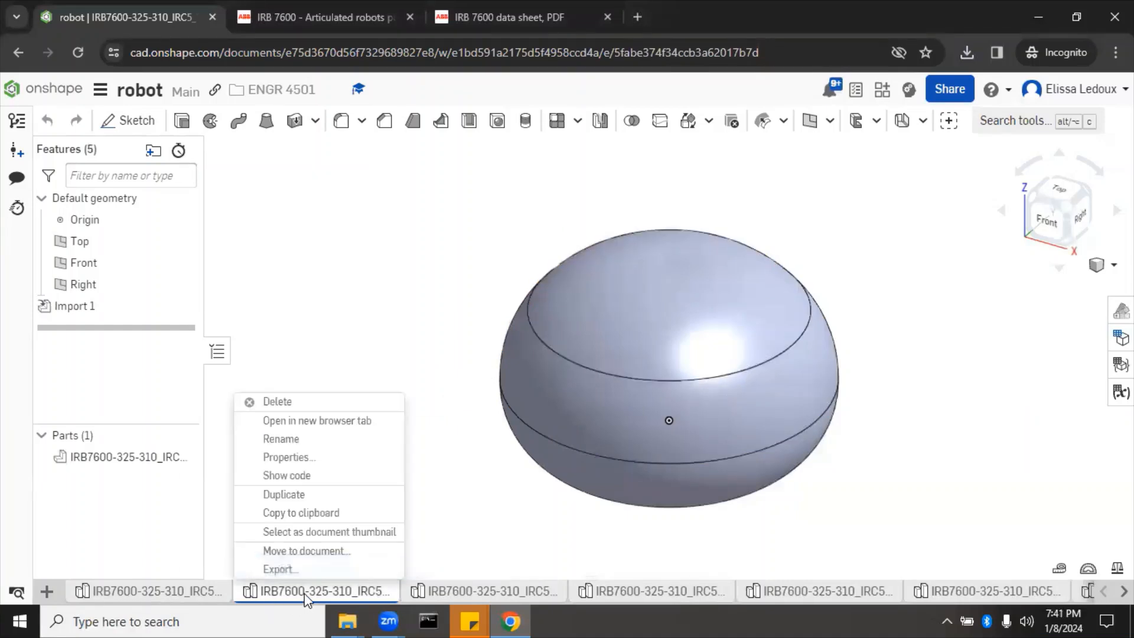
{"action": "left_click", "coordinate": [295, 440]}
{"action": "type", "text": "workspace"}
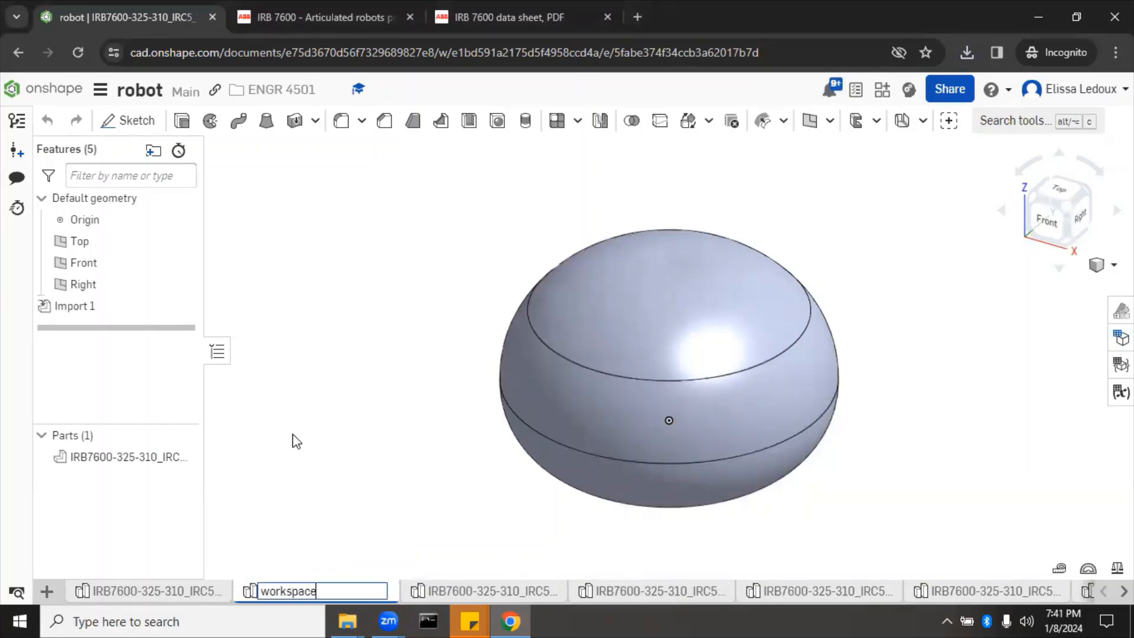
{"action": "key", "text": "Return"}
Step: Rename its imported dome part to 'bubble'
{"action": "right_click", "coordinate": [126, 457]}
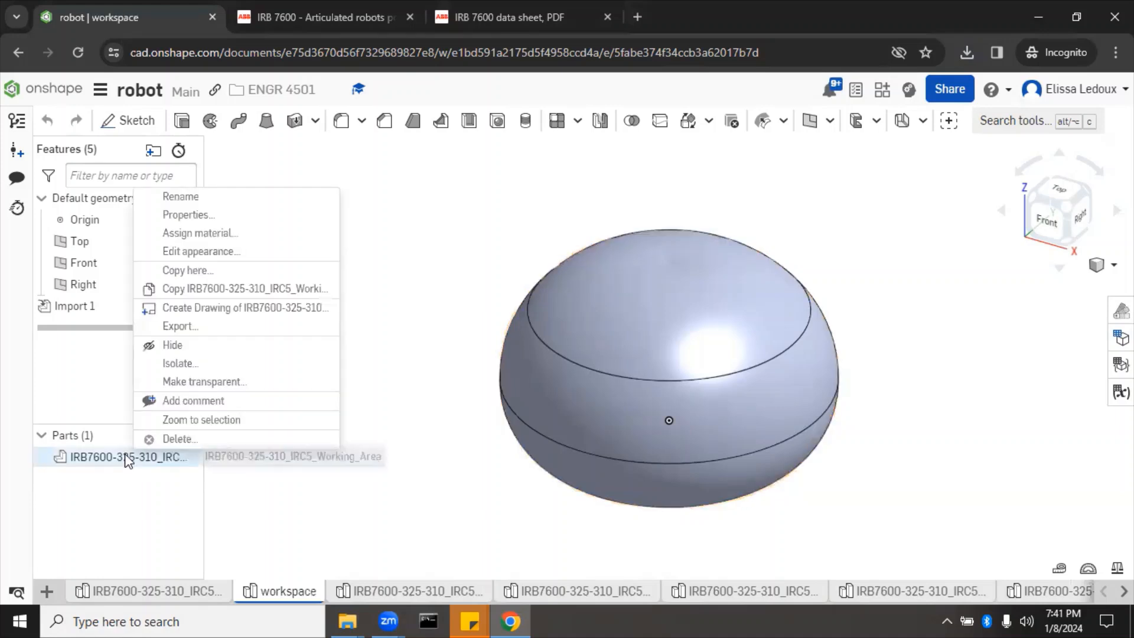
{"action": "left_click", "coordinate": [201, 198]}
{"action": "type", "text": "bubble"}
{"action": "key", "text": "Return"}
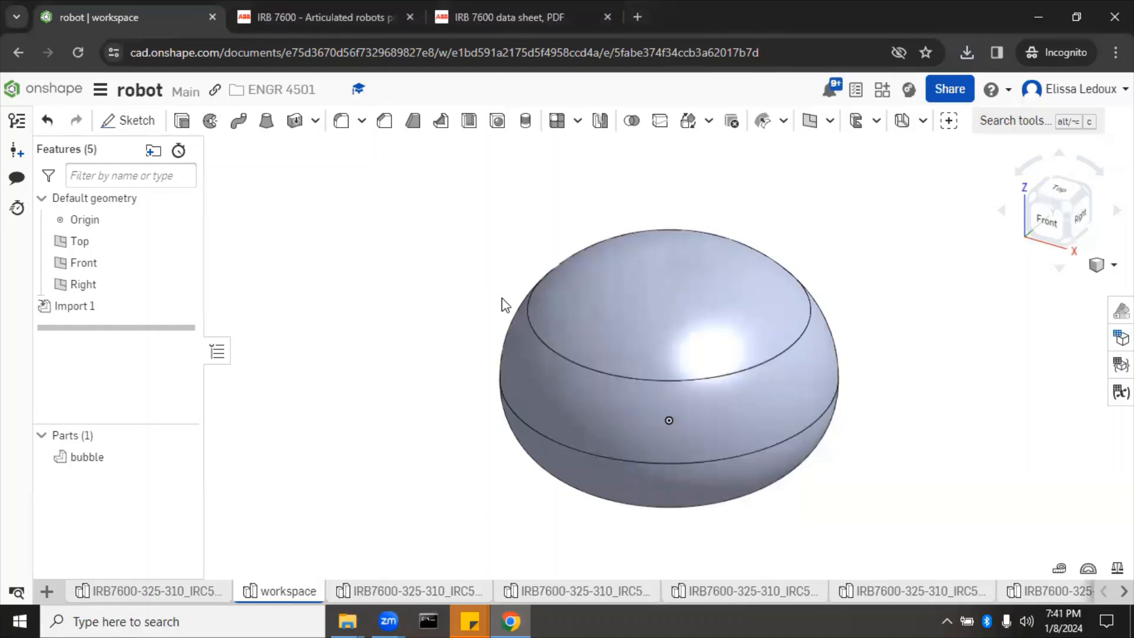
Step: Set the bubble part's appearance transparency to 0.50 so its inside shows through
{"action": "right_click", "coordinate": [113, 468]}
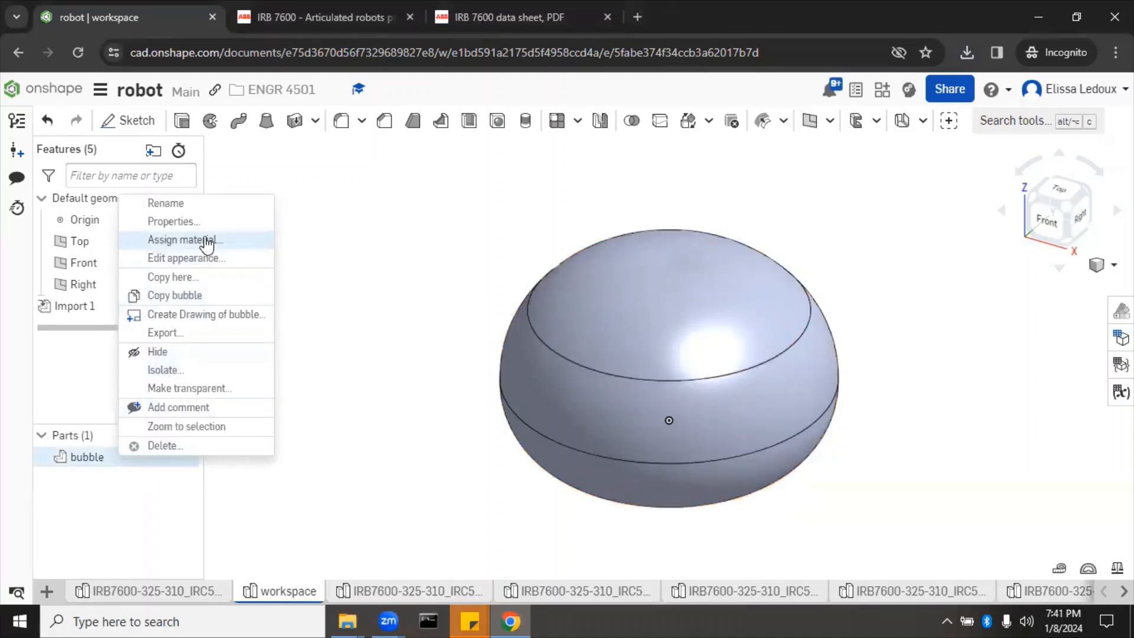
{"action": "left_click", "coordinate": [201, 262]}
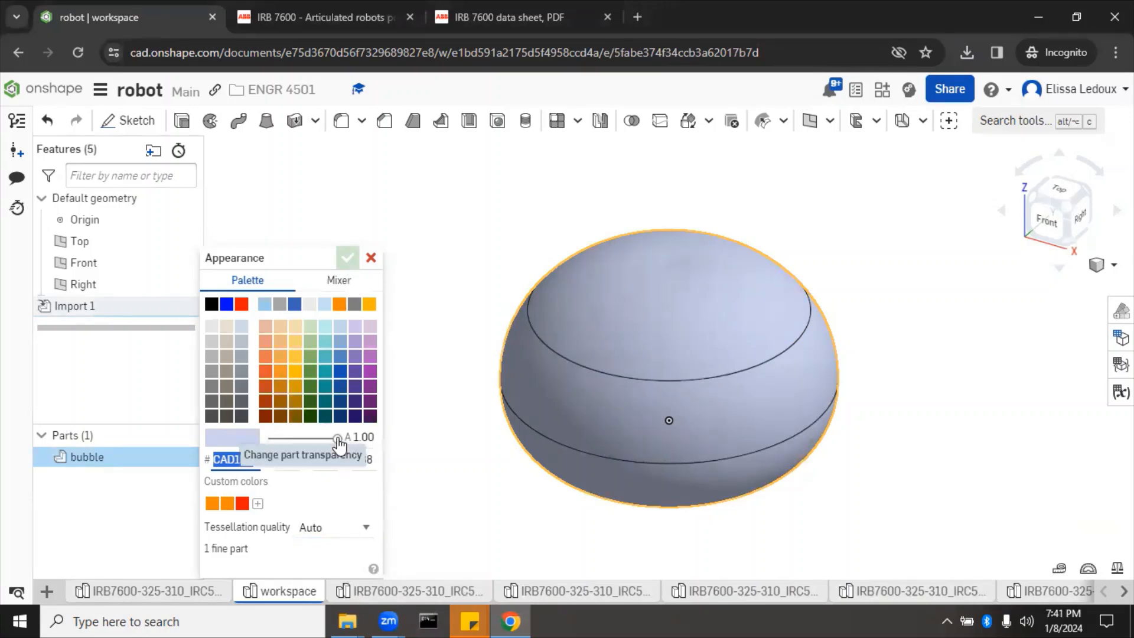
{"action": "left_click_drag", "start_coordinate": [337, 440], "coordinate": [302, 440]}
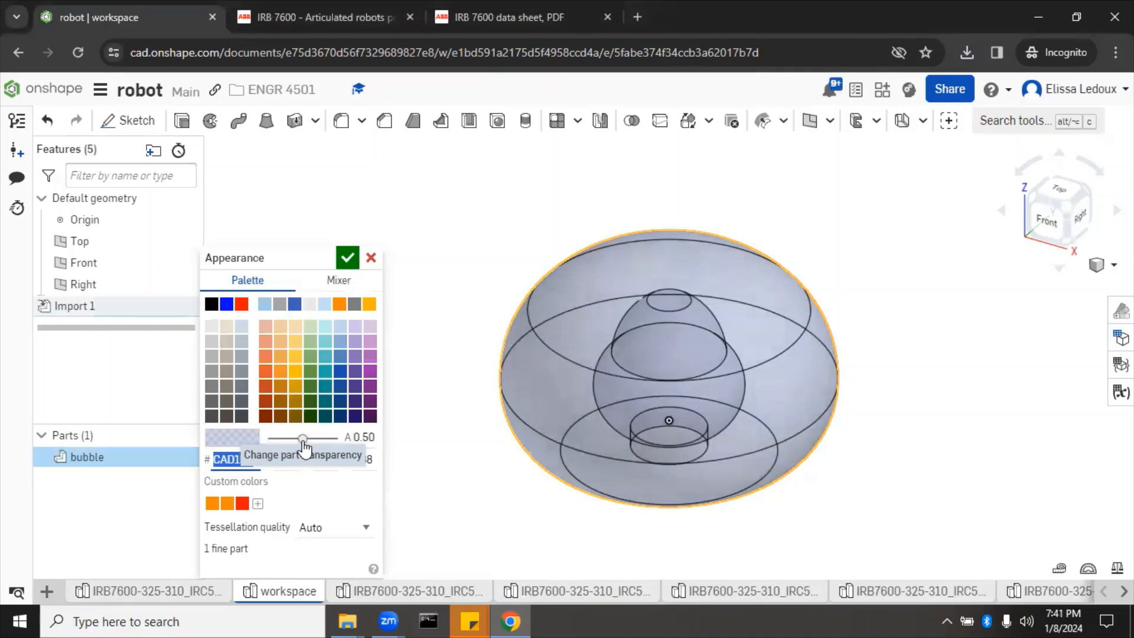
{"action": "left_click", "coordinate": [353, 261]}
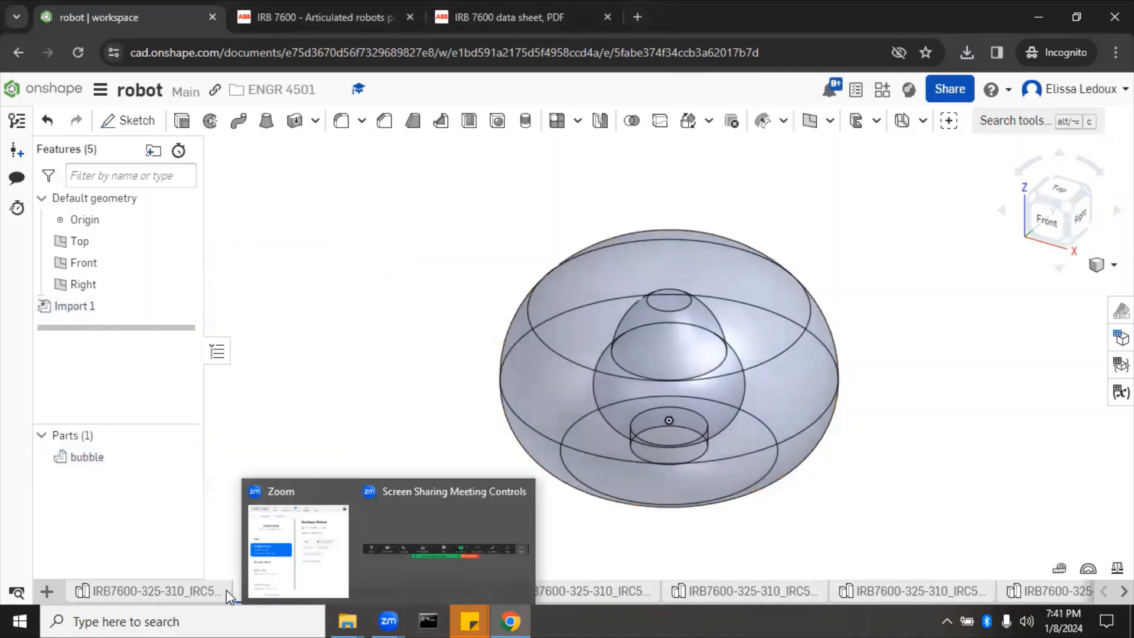
{"action": "mouse_move", "coordinate": [202, 597]}
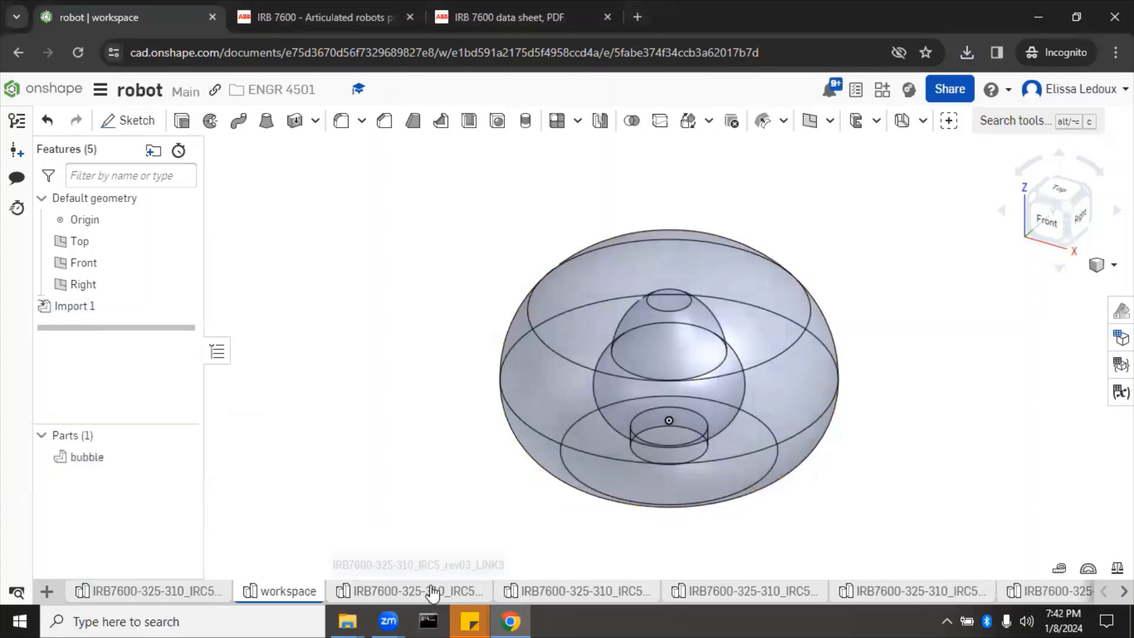
Step: Rename the first IRB7600 part studio tab to link4
{"action": "left_click", "coordinate": [212, 593]}
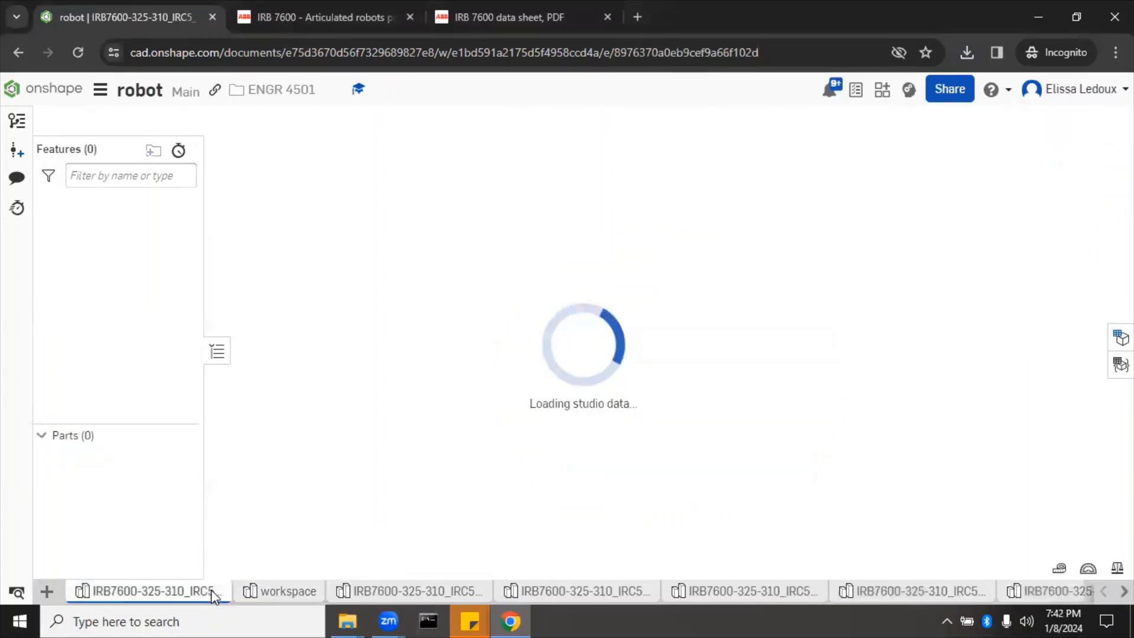
{"action": "right_click", "coordinate": [211, 592]}
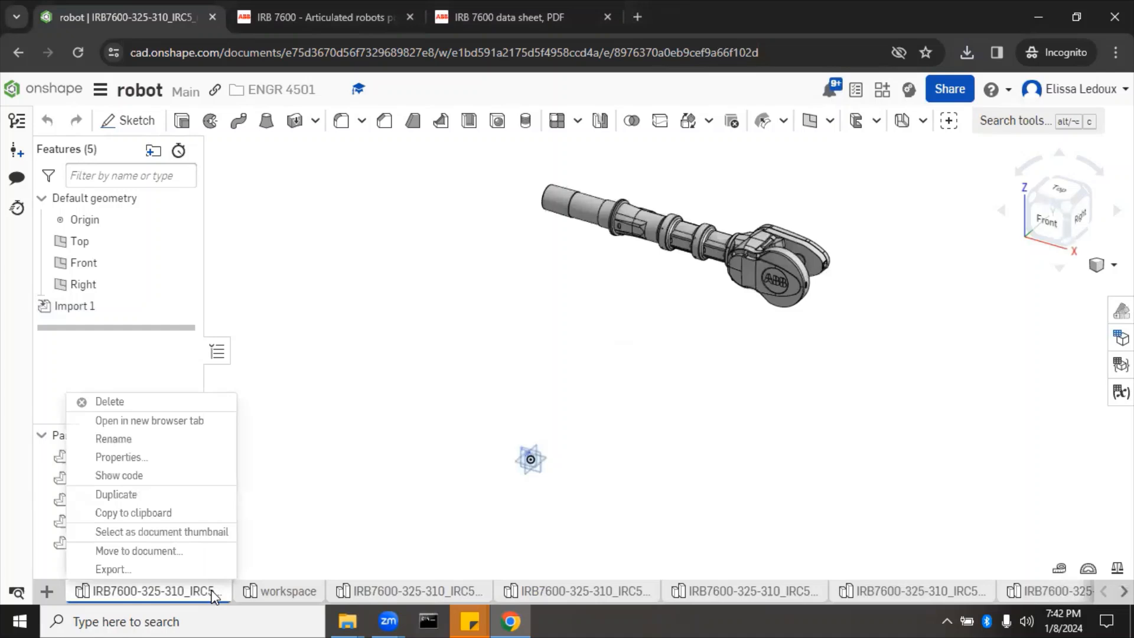
{"action": "left_click", "coordinate": [167, 448]}
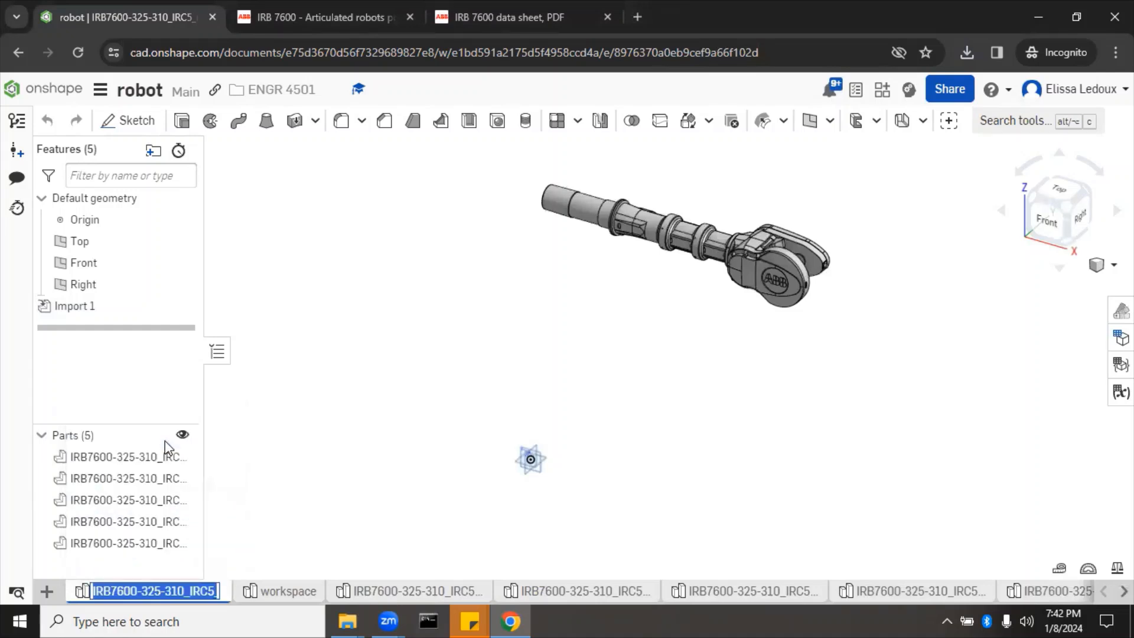
{"action": "key", "text": "BackSpace"}
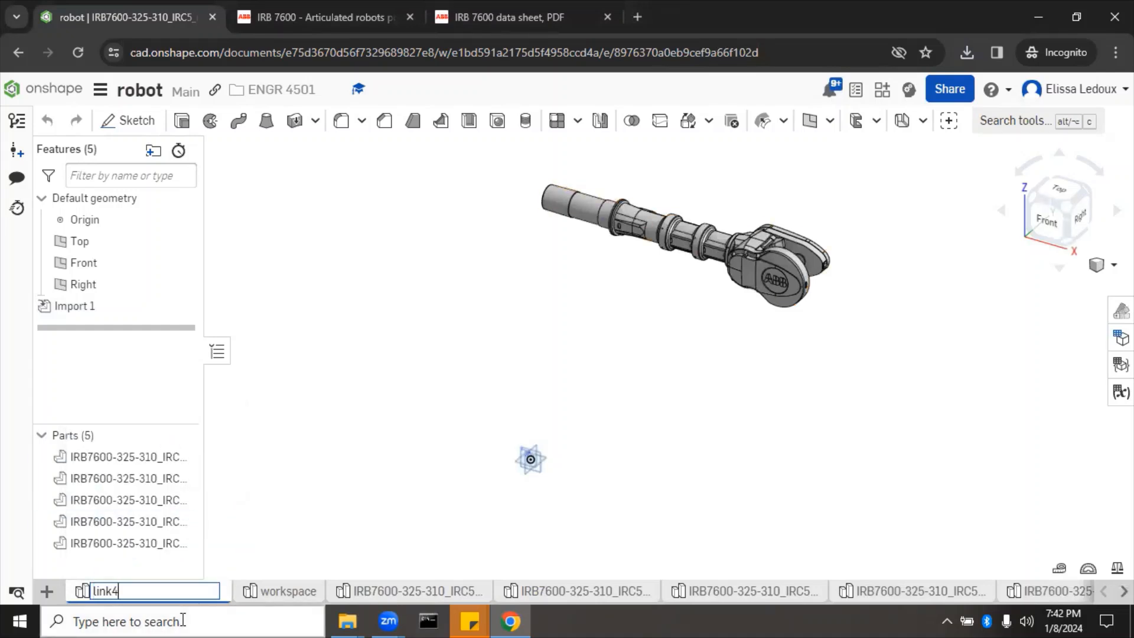
{"action": "key", "text": "Return"}
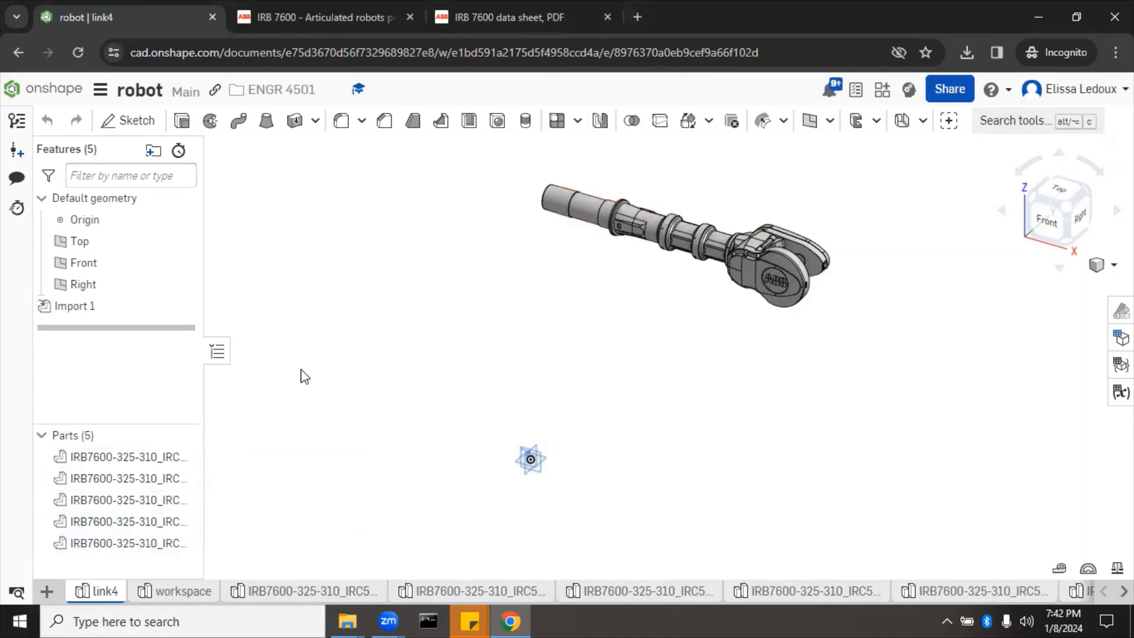
Step: Select each of the five parts in turn, including the ABB logo, to identify them
{"action": "left_click", "coordinate": [152, 460]}
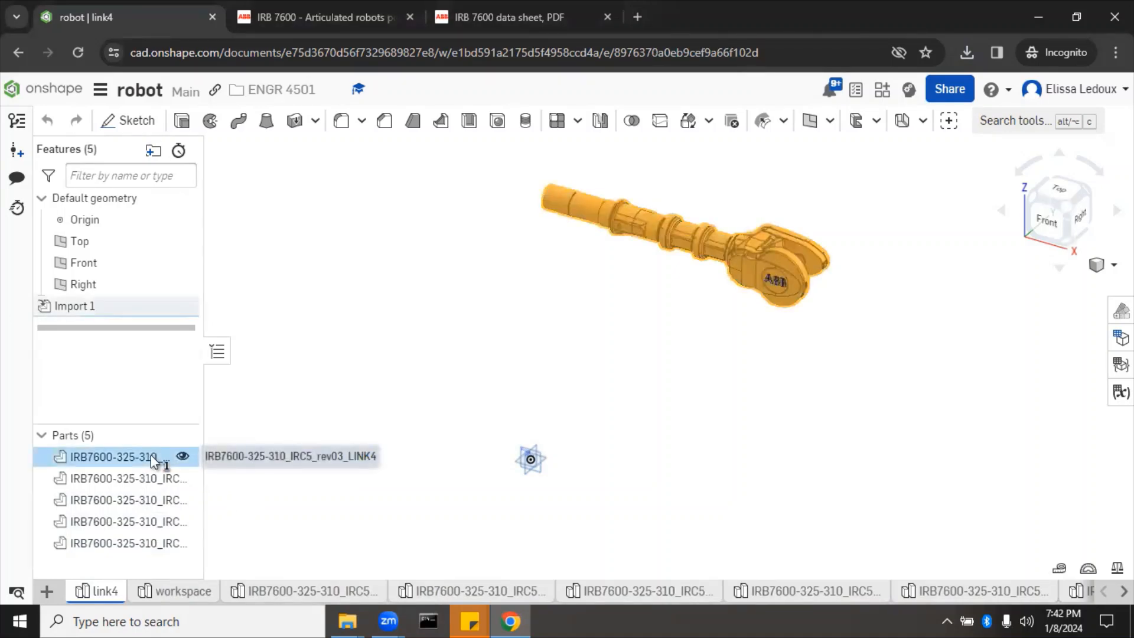
{"action": "left_click", "coordinate": [313, 408]}
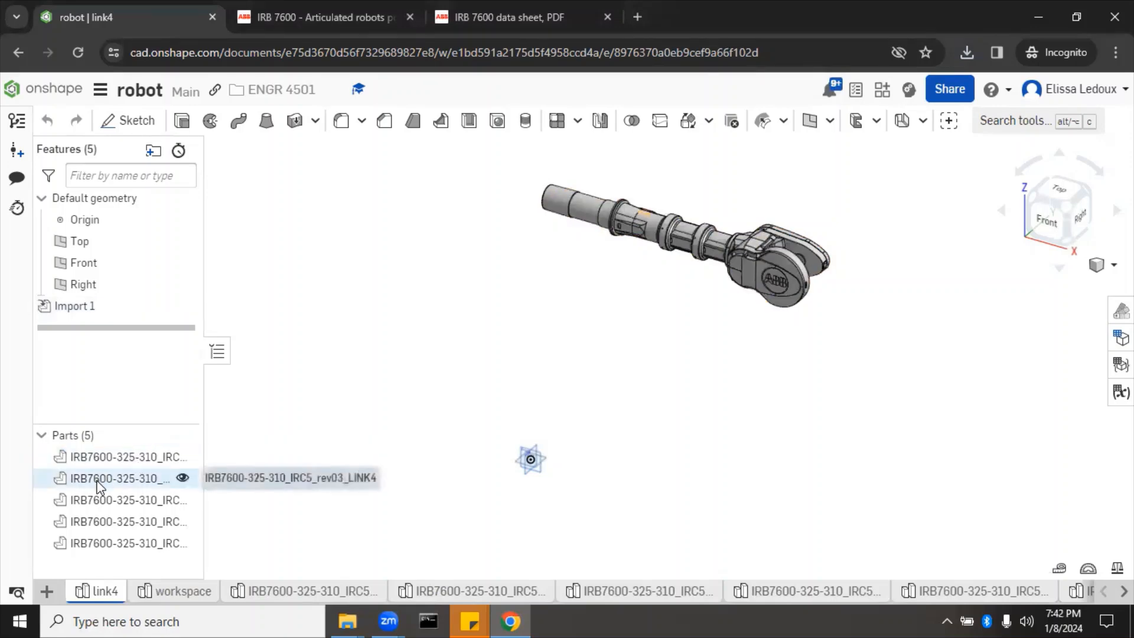
{"action": "left_click", "coordinate": [100, 483]}
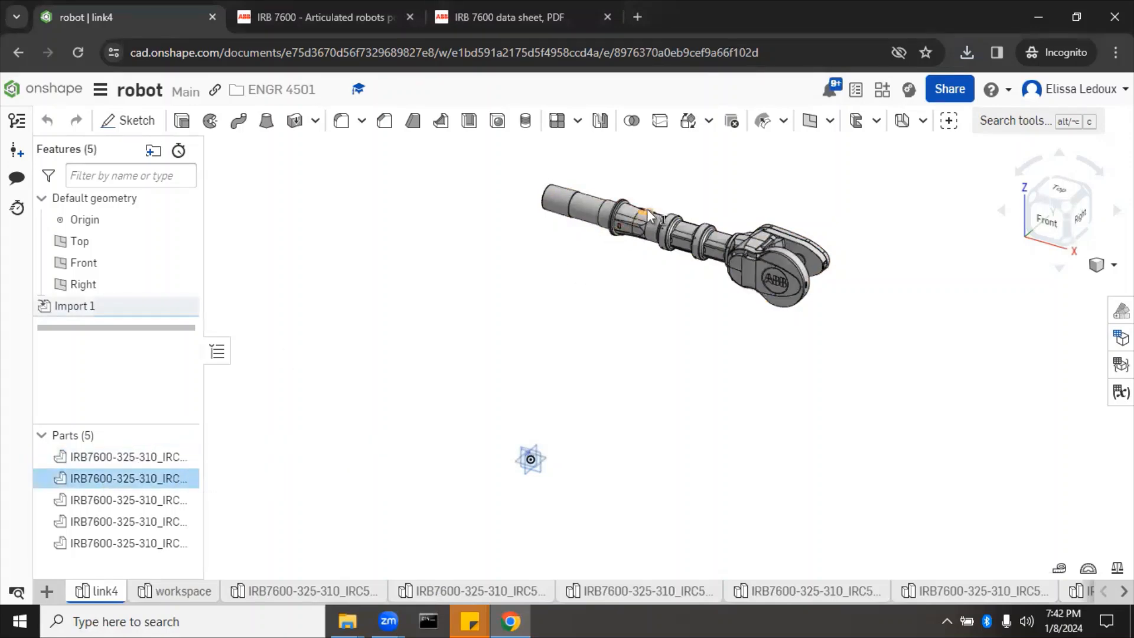
{"action": "left_click", "coordinate": [273, 496]}
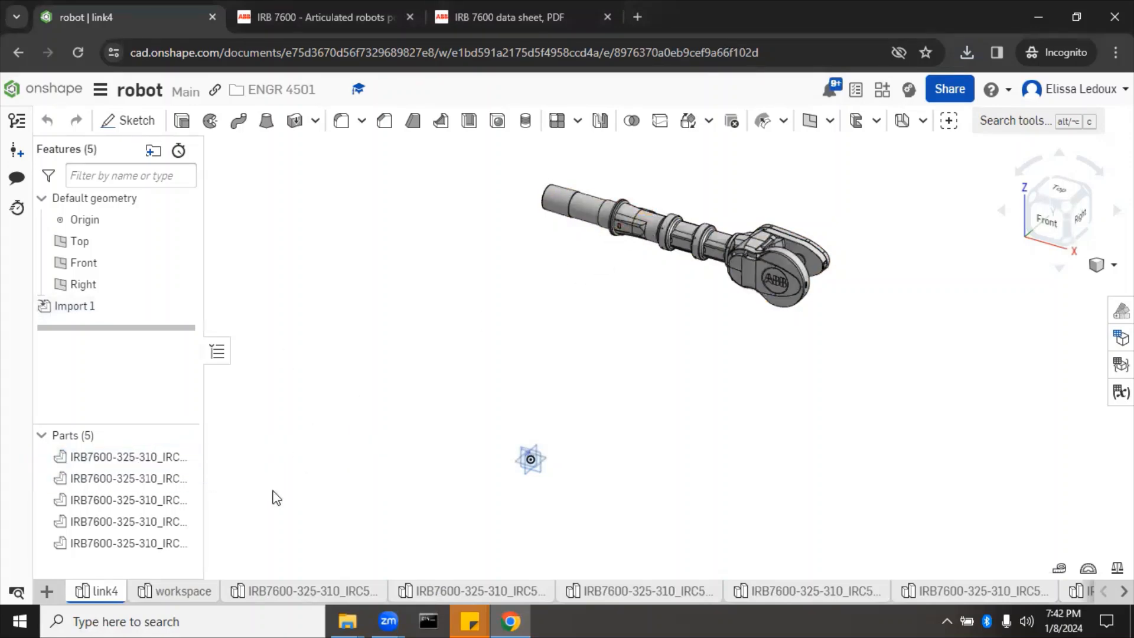
{"action": "left_click", "coordinate": [101, 502]}
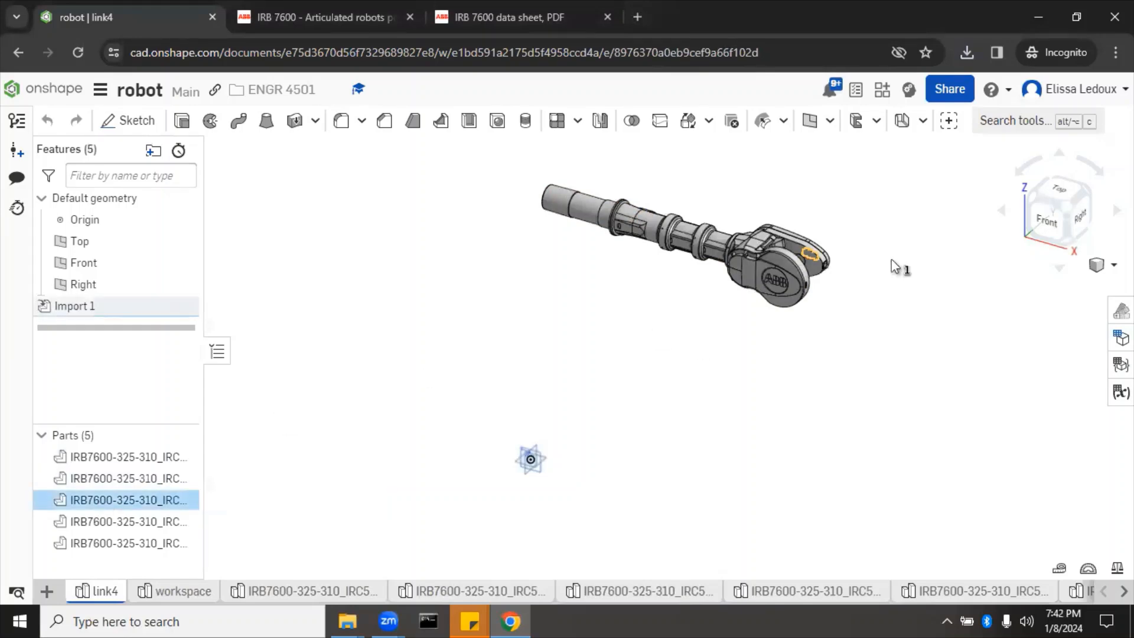
{"action": "mouse_move", "coordinate": [916, 289]}
{"action": "right_mouse_down"}
{"action": "mouse_move", "coordinate": [808, 336]}
{"action": "mouse_move", "coordinate": [914, 288]}
{"action": "mouse_move", "coordinate": [924, 267]}
{"action": "mouse_move", "coordinate": [934, 290]}
{"action": "right_mouse_up"}
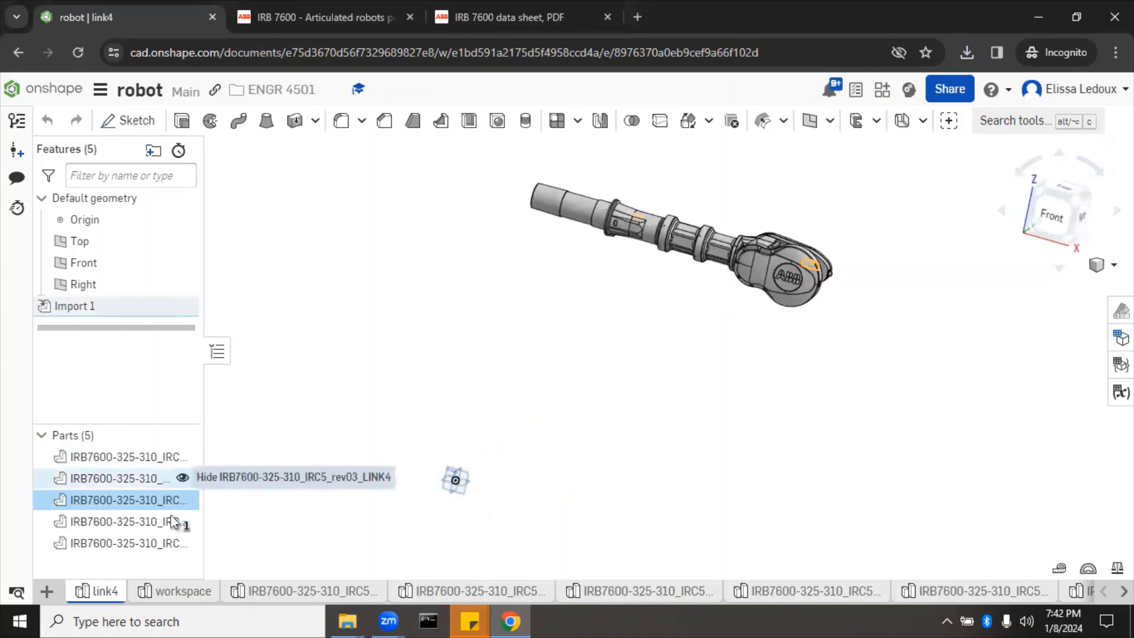
{"action": "left_click", "coordinate": [254, 541]}
{"action": "left_click", "coordinate": [157, 525]}
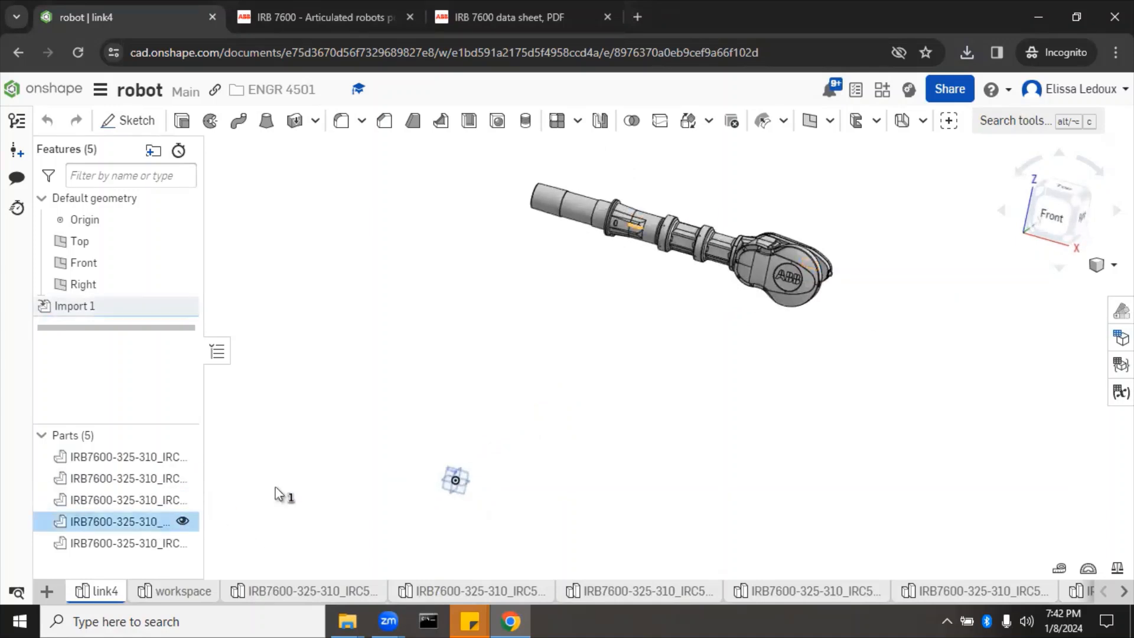
{"action": "left_click", "coordinate": [316, 503]}
{"action": "left_click", "coordinate": [158, 544]}
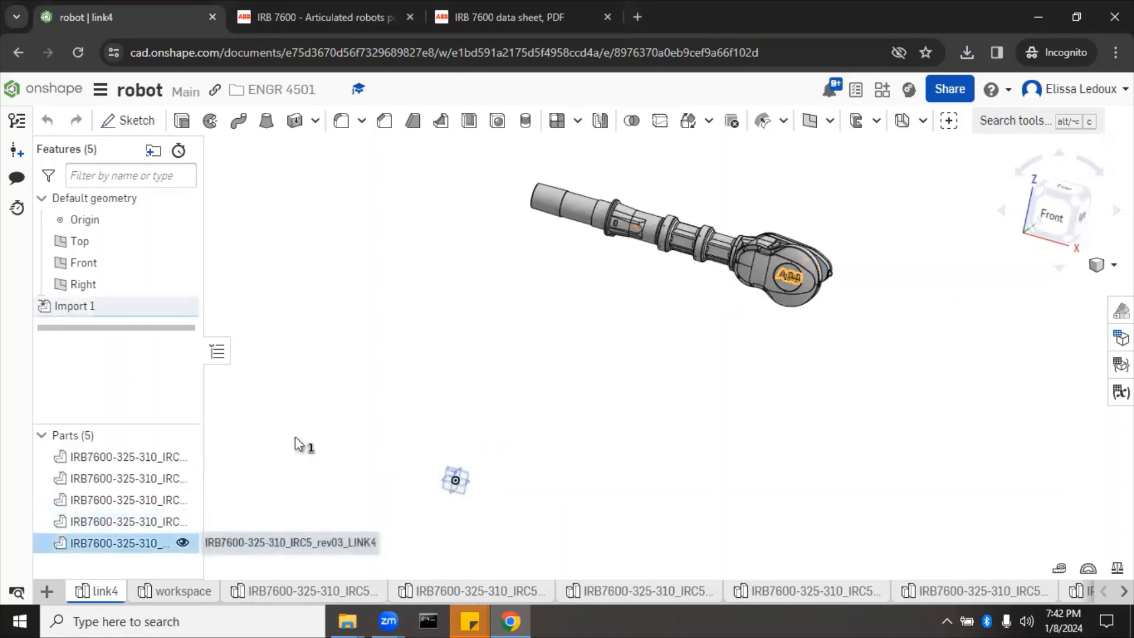
{"action": "left_click", "coordinate": [328, 431]}
Step: Rename the studio's first part to link4
{"action": "right_click", "coordinate": [153, 458]}
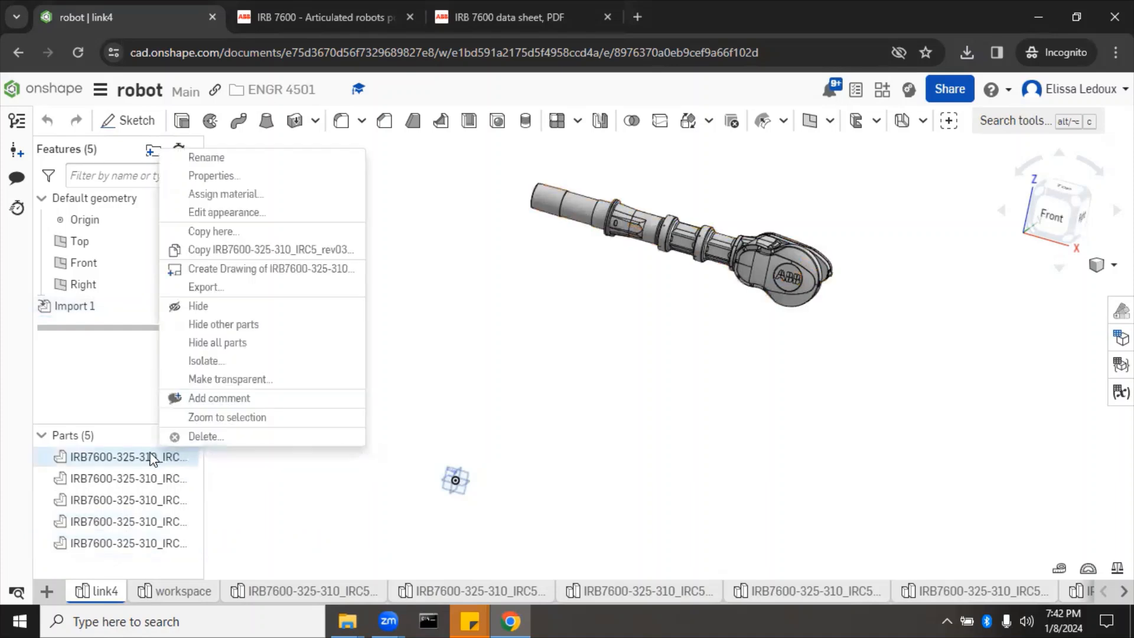
{"action": "left_click", "coordinate": [246, 159]}
{"action": "type", "text": "link4"}
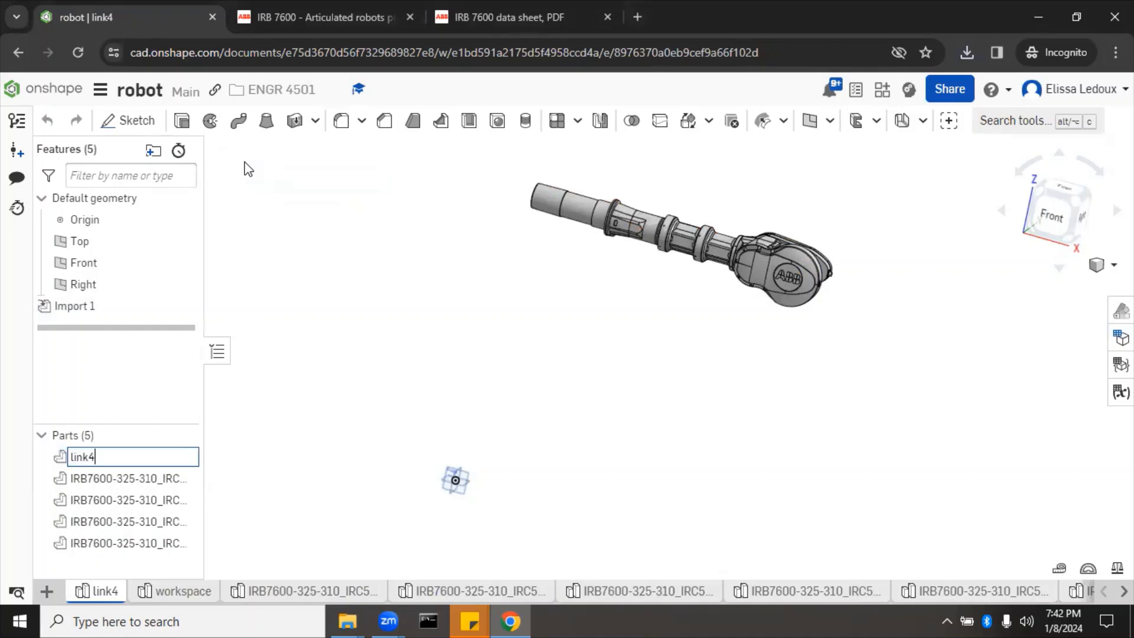
{"action": "key", "text": "Return"}
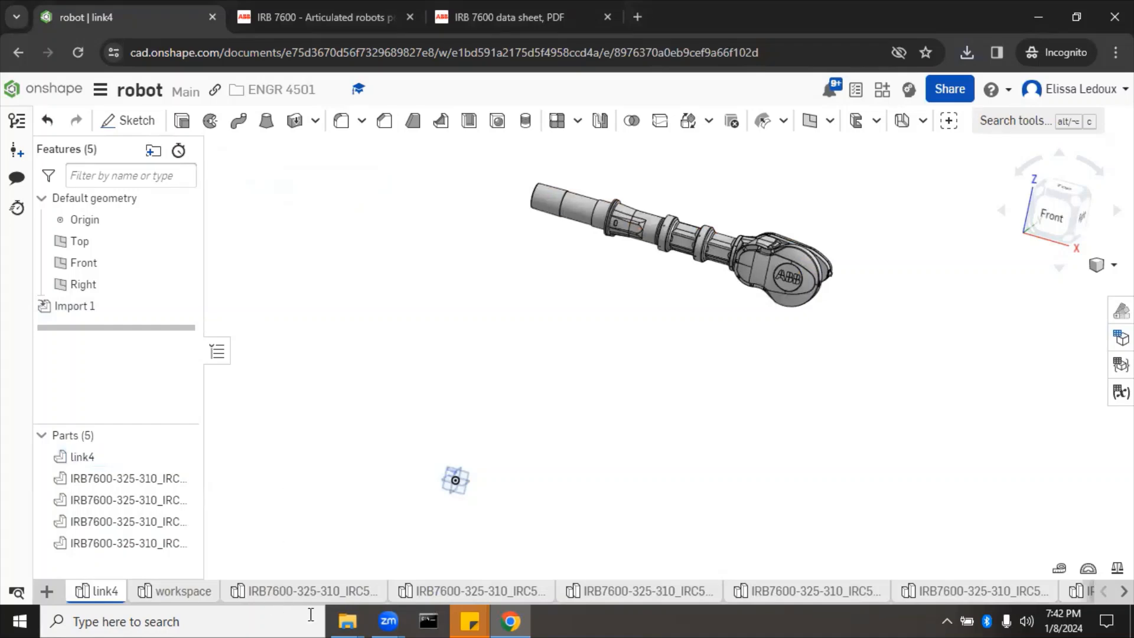
Step: Rename the next imported studio tab and its part to link3
{"action": "left_click", "coordinate": [347, 592]}
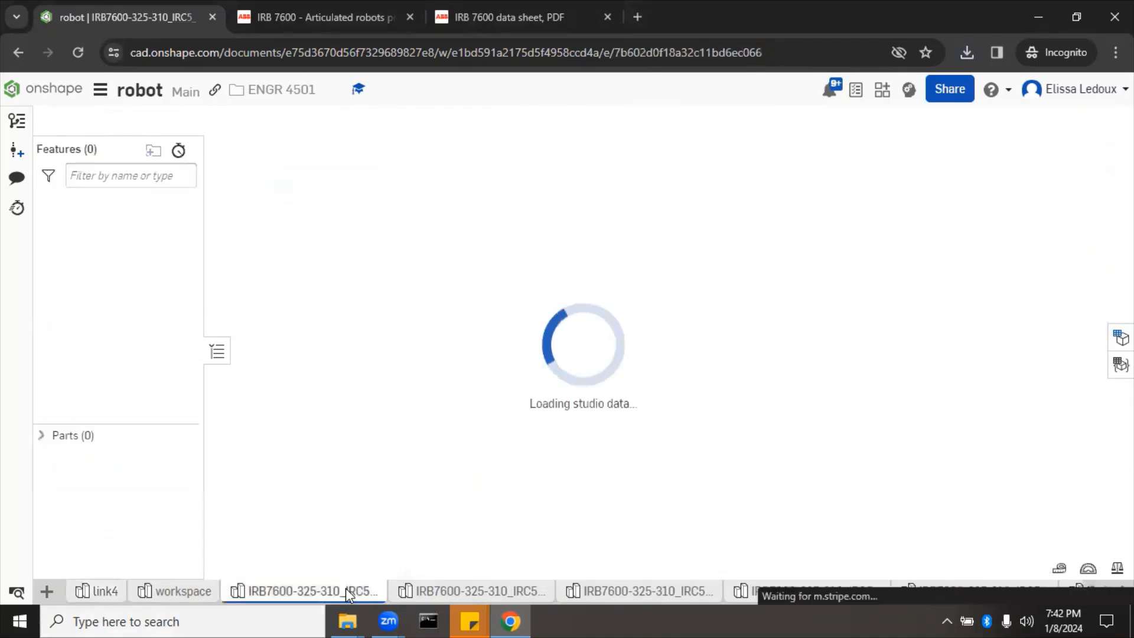
{"action": "right_click", "coordinate": [346, 591]}
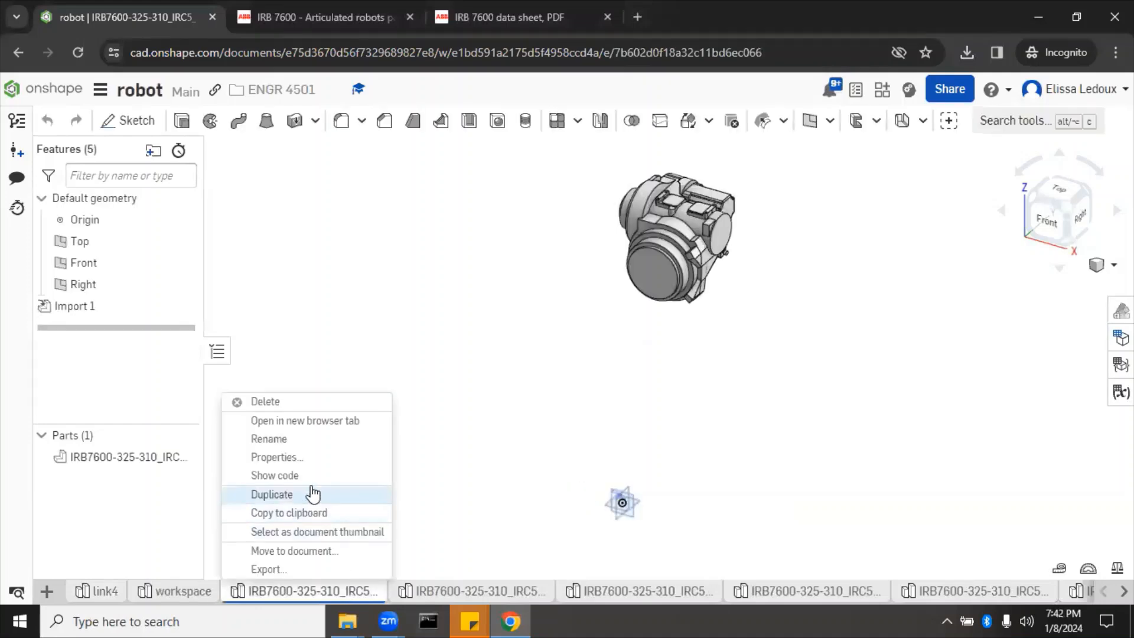
{"action": "left_click", "coordinate": [309, 439]}
{"action": "type", "text": "link"}
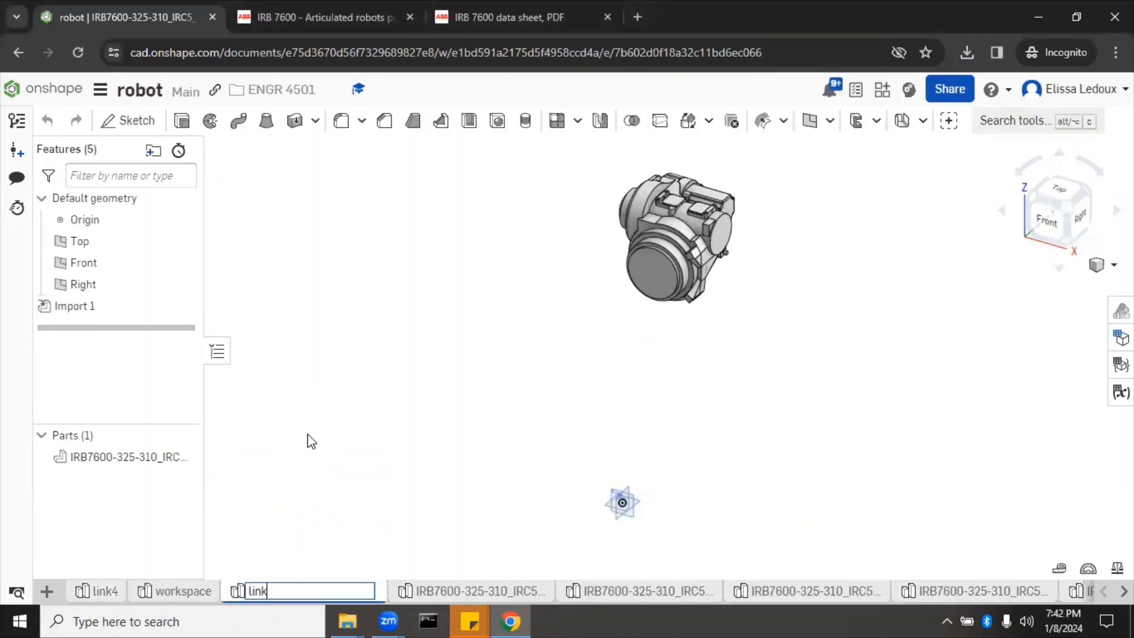
{"action": "type", "text": "3"}
{"action": "key", "text": "Return"}
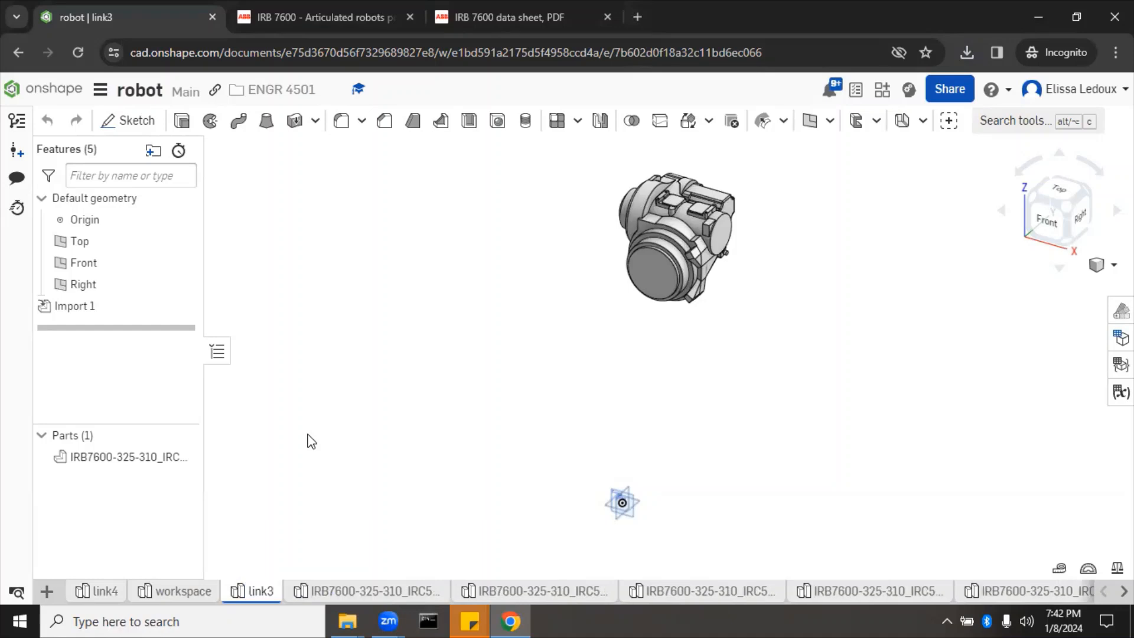
{"action": "right_click", "coordinate": [141, 457]}
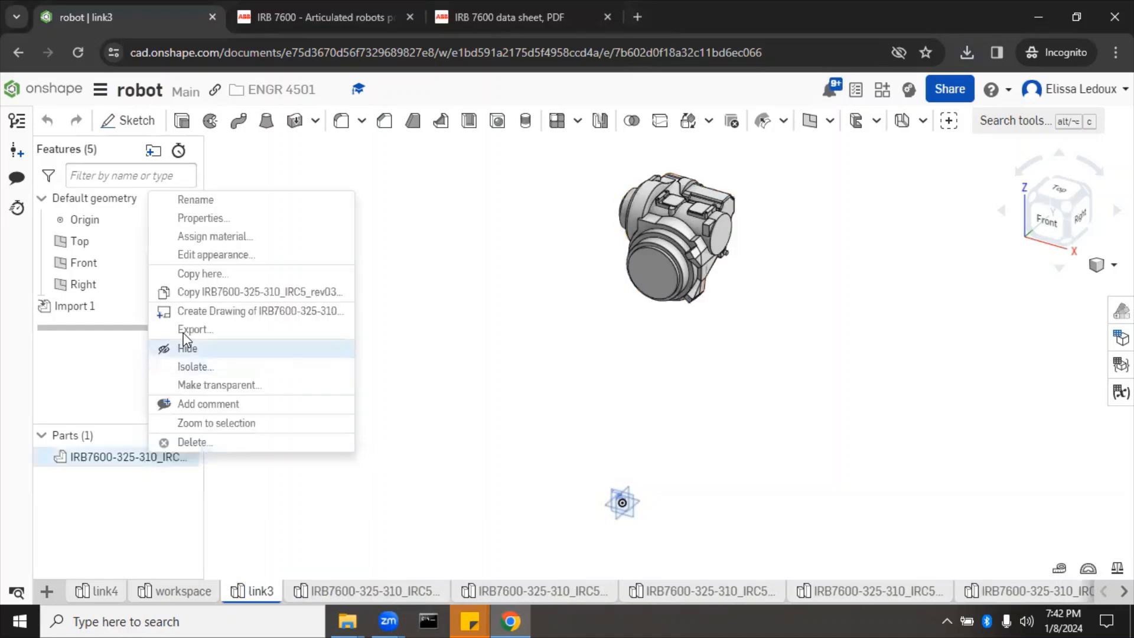
{"action": "left_click", "coordinate": [208, 202]}
{"action": "type", "text": "link3"}
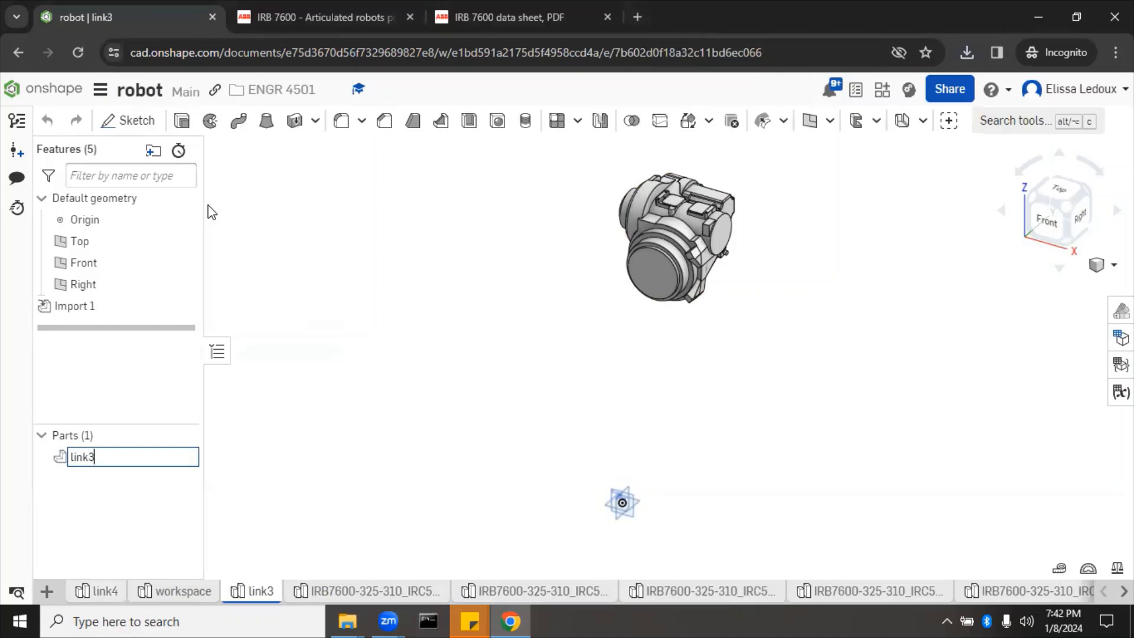
{"action": "key", "text": "Return"}
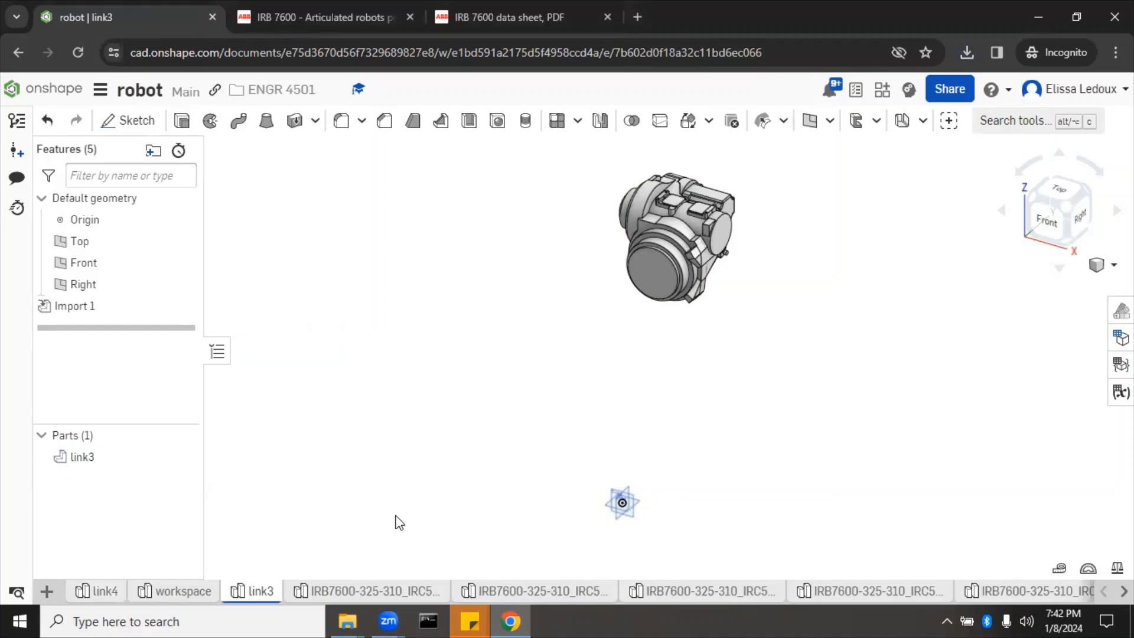
Step: Rename the LINK2 studio tab and its single part to link2
{"action": "left_click", "coordinate": [378, 593]}
{"action": "right_click", "coordinate": [378, 590]}
{"action": "left_click", "coordinate": [380, 461]}
{"action": "type", "text": "link4"}
{"action": "key", "text": "BackSpace"}
{"action": "type", "text": "2"}
{"action": "left_click", "coordinate": [148, 456]}
{"action": "right_click", "coordinate": [155, 456]}
{"action": "left_click", "coordinate": [231, 199]}
{"action": "type", "text": "link2"}
{"action": "key", "text": "Return"}
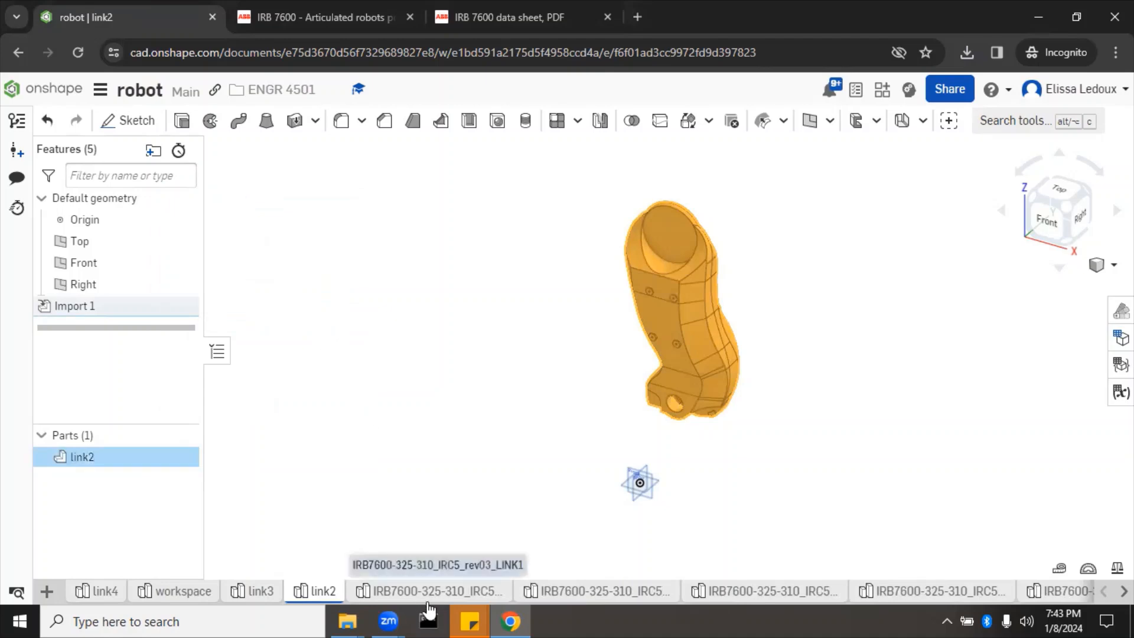
Step: Rename the following studio tab and its part to link1
{"action": "left_click", "coordinate": [429, 593]}
{"action": "right_click", "coordinate": [429, 593]}
{"action": "left_click", "coordinate": [415, 456]}
{"action": "type", "text": "link1"}
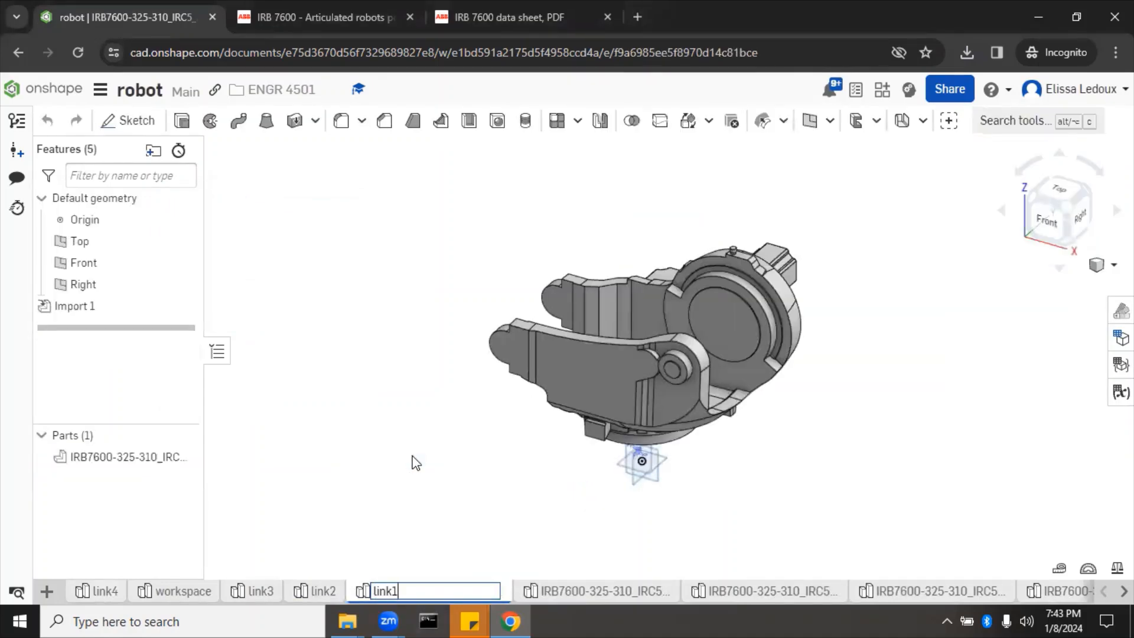
{"action": "key", "text": "Return"}
{"action": "right_click", "coordinate": [173, 462]}
{"action": "left_click", "coordinate": [195, 196]}
{"action": "type", "text": "link1"}
{"action": "key", "text": "Return"}
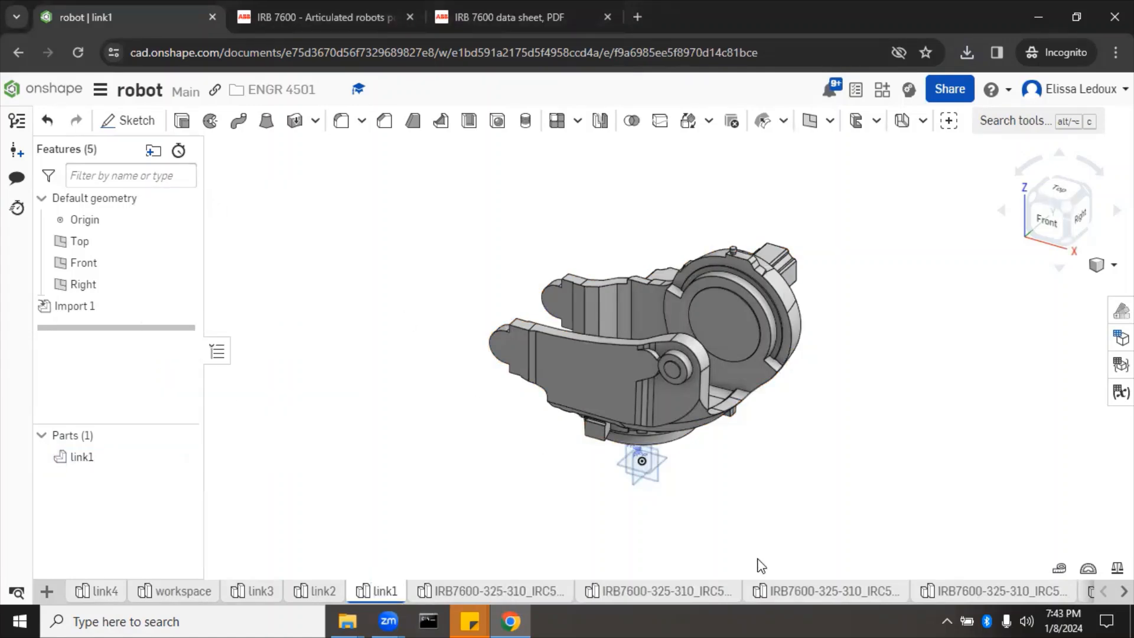
Step: Rename the next studio tab and its part to base
{"action": "right_click", "coordinate": [527, 592]}
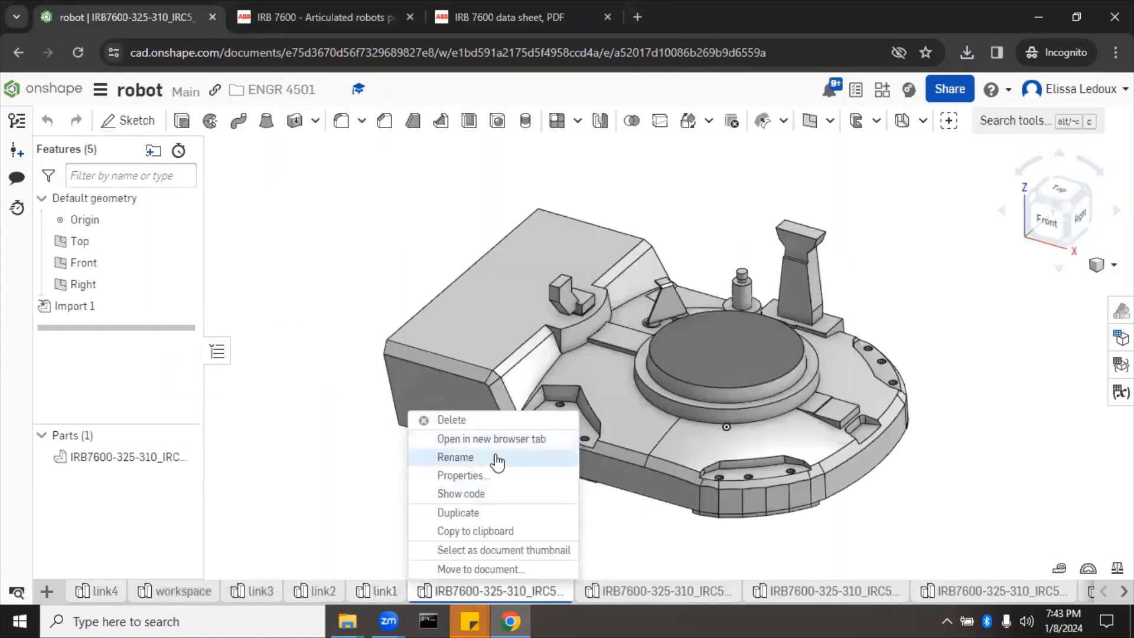
{"action": "left_click", "coordinate": [497, 456]}
{"action": "type", "text": "base"}
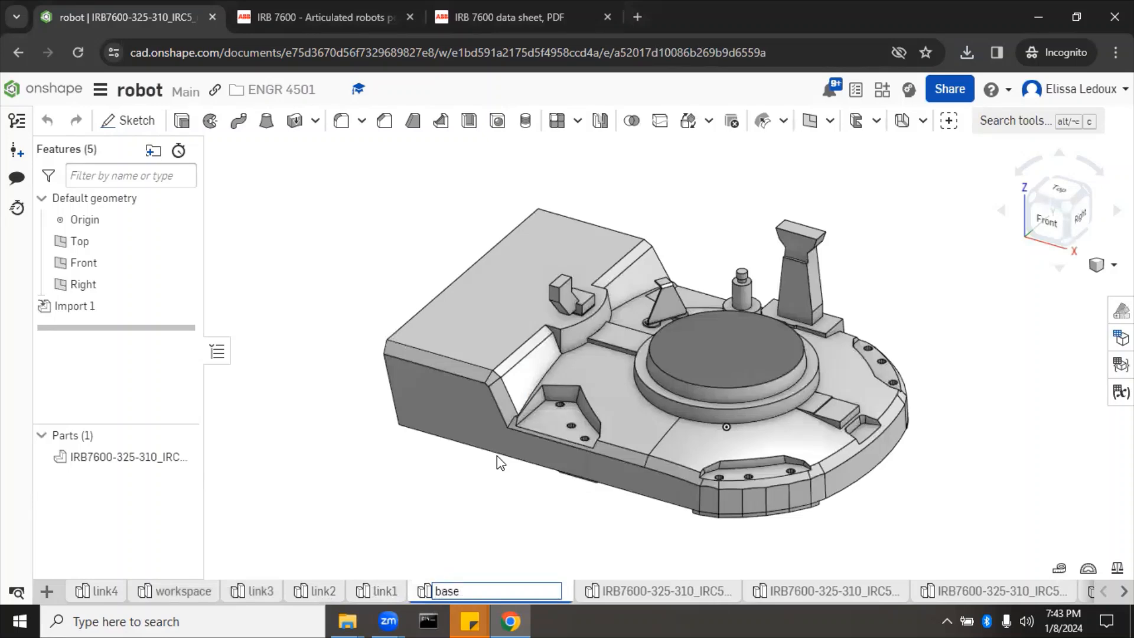
{"action": "key", "text": "Return"}
{"action": "right_click", "coordinate": [137, 457]}
{"action": "left_click", "coordinate": [200, 201]}
{"action": "type", "text": "base"}
{"action": "key", "text": "Return"}
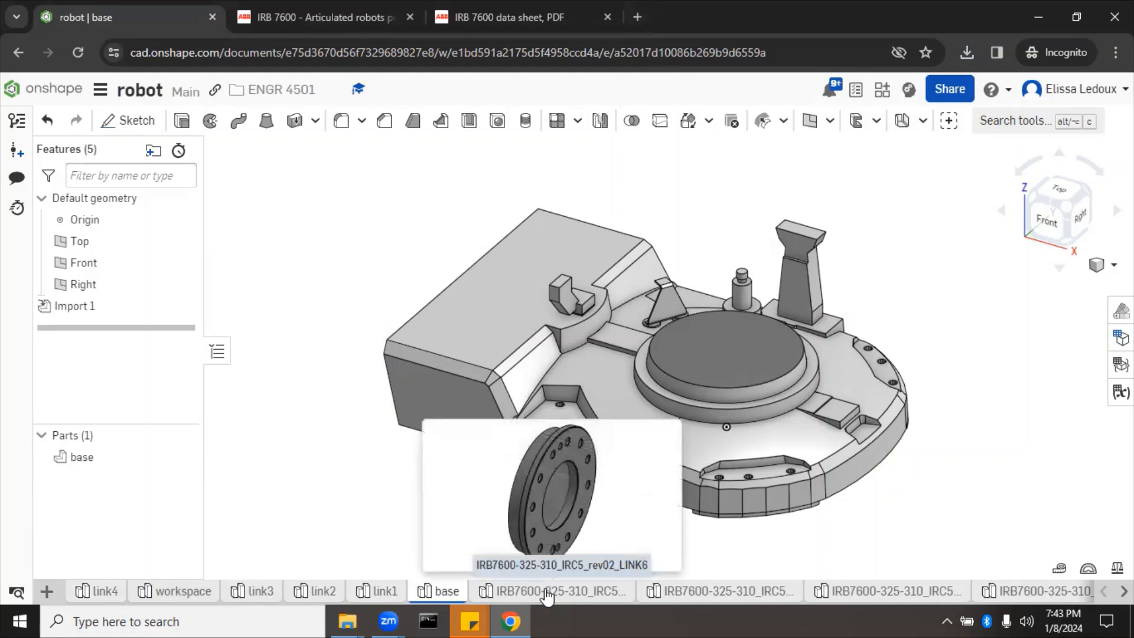
Step: Rename the LINK6 studio tab to link6
{"action": "right_click", "coordinate": [546, 591]}
{"action": "left_click", "coordinate": [549, 439]}
{"action": "type", "text": "link6"}
{"action": "key", "text": "Return"}
Step: Rename the part in the link6 studio to wrist
{"action": "left_click", "coordinate": [505, 592]}
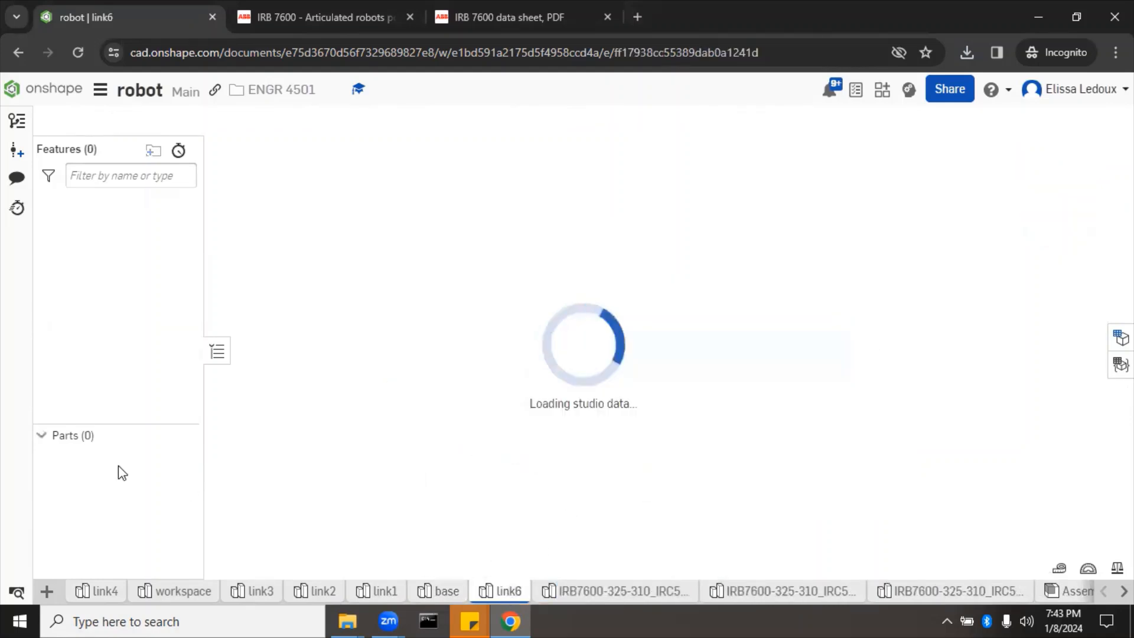
{"action": "right_click", "coordinate": [93, 461]}
{"action": "left_click", "coordinate": [160, 202]}
{"action": "type", "text": "wrist"}
{"action": "key", "text": "Return"}
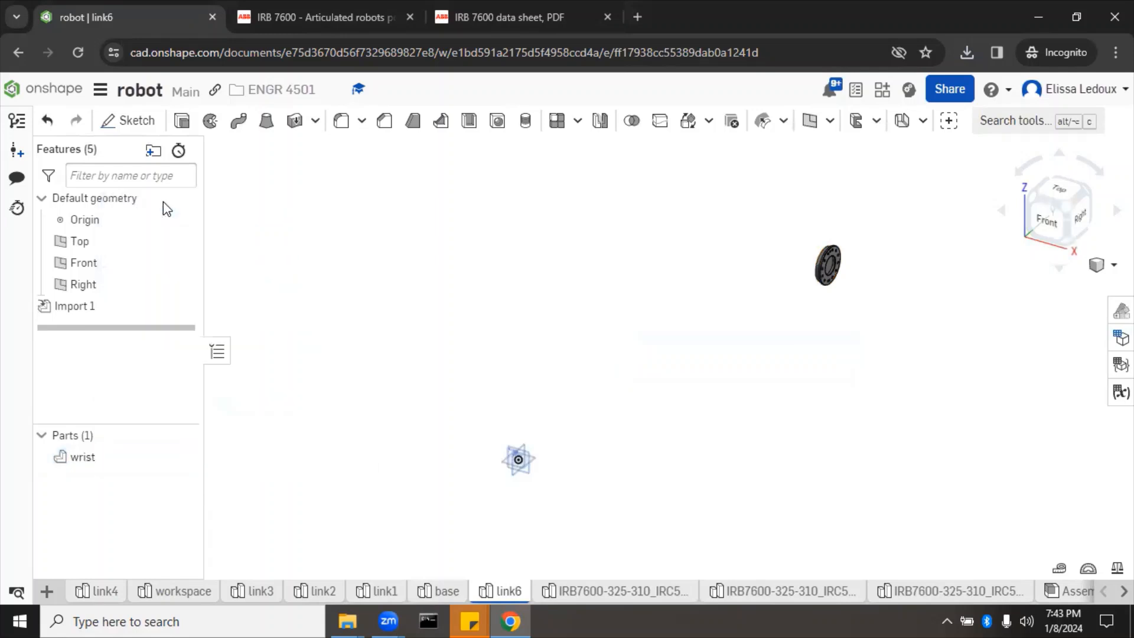
Step: Rename the next imported studio and its part to link5
{"action": "left_click", "coordinate": [661, 591]}
{"action": "right_click", "coordinate": [660, 591]}
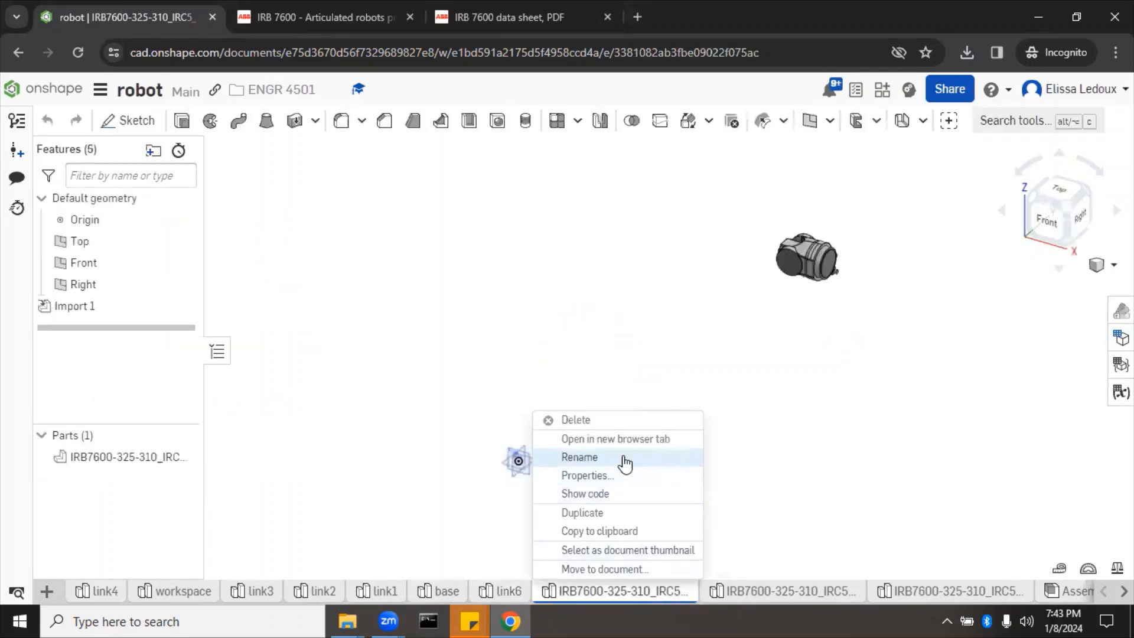
{"action": "left_click", "coordinate": [622, 459]}
{"action": "type", "text": "link5"}
{"action": "key", "text": "Return"}
{"action": "right_click", "coordinate": [158, 460]}
{"action": "left_click", "coordinate": [254, 204]}
{"action": "type", "text": "link5"}
{"action": "key", "text": "Return"}
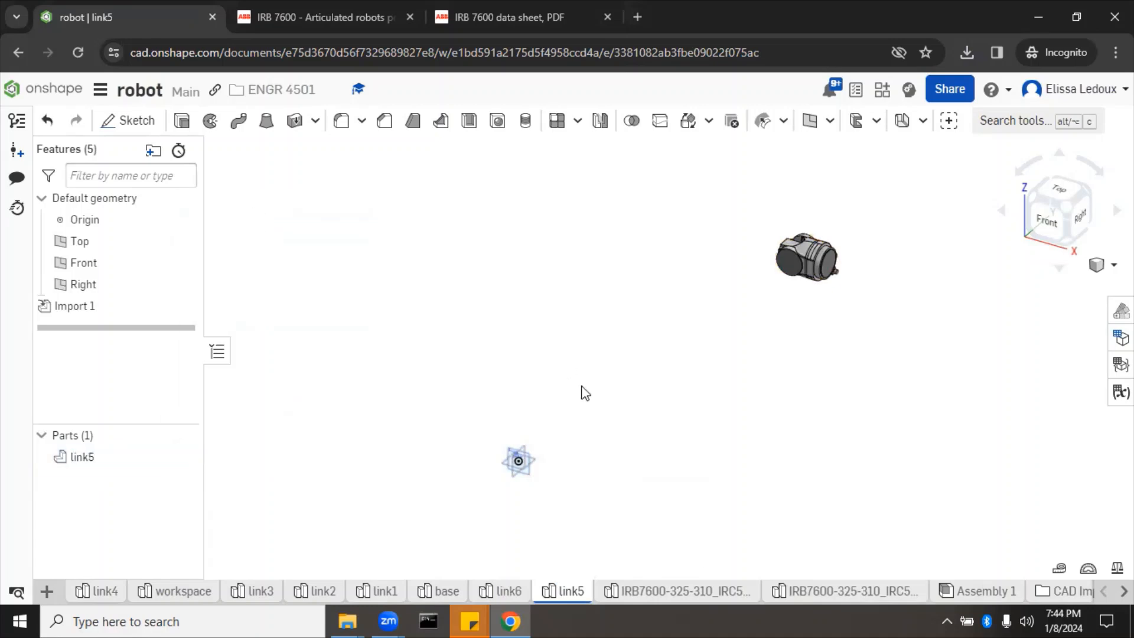
Step: Rename the following studio and its part to cylinder
{"action": "left_click", "coordinate": [721, 589]}
{"action": "right_click", "coordinate": [721, 589]}
{"action": "left_click", "coordinate": [708, 440]}
{"action": "type", "text": "cylinder"}
{"action": "key", "text": "Return"}
{"action": "right_click", "coordinate": [147, 458]}
{"action": "left_click", "coordinate": [200, 198]}
{"action": "type", "text": "cylinder"}
{"action": "key", "text": "Return"}
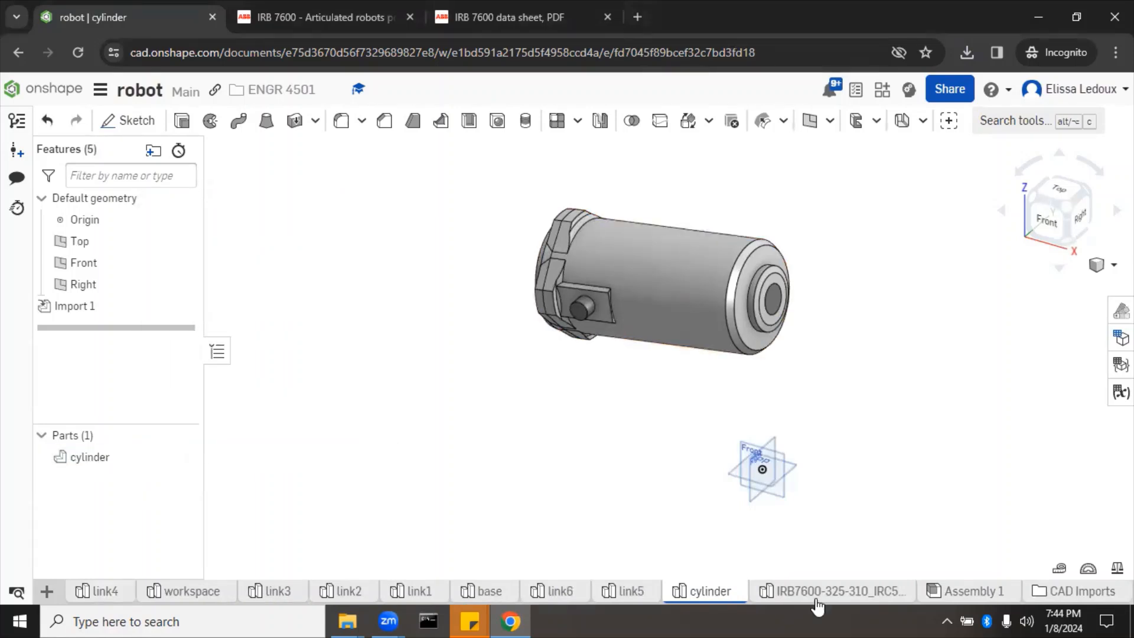
Step: Rename the last imported studio and its part to piston
{"action": "right_click", "coordinate": [802, 591]}
{"action": "left_click", "coordinate": [833, 440]}
{"action": "type", "text": "piston"}
{"action": "key", "text": "Return"}
{"action": "left_click", "coordinate": [848, 592]}
{"action": "right_click", "coordinate": [89, 456]}
{"action": "left_click", "coordinate": [177, 195]}
{"action": "type", "text": "piston"}
{"action": "key", "text": "Return"}
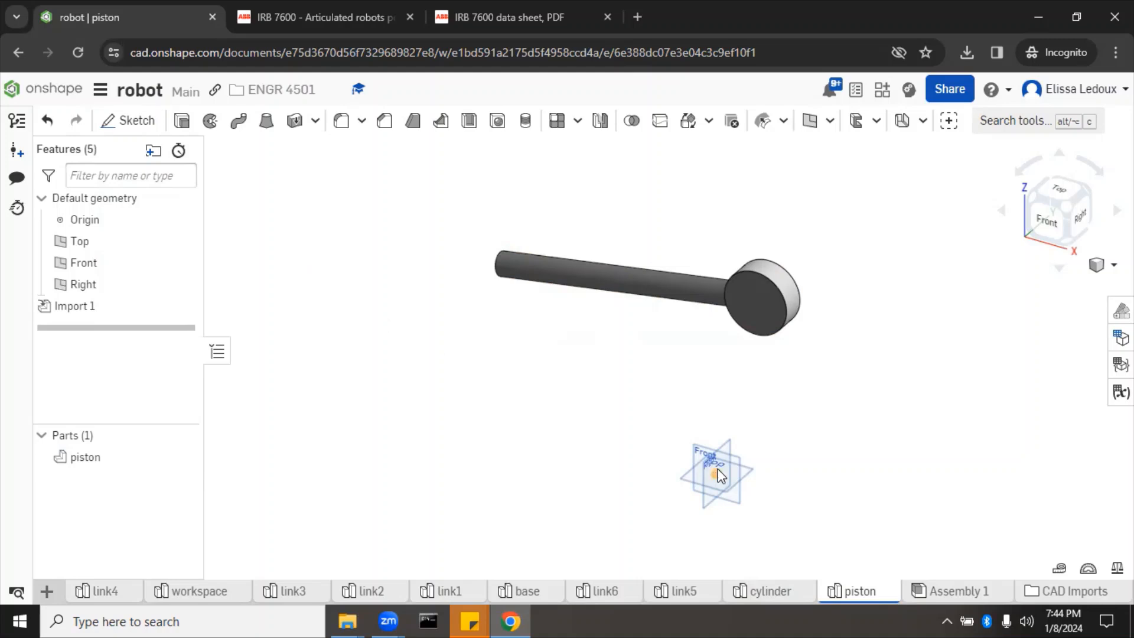
Step: Orbit around the cylinder part in its studio, then switch to the link5 studio
{"action": "left_click", "coordinate": [761, 590]}
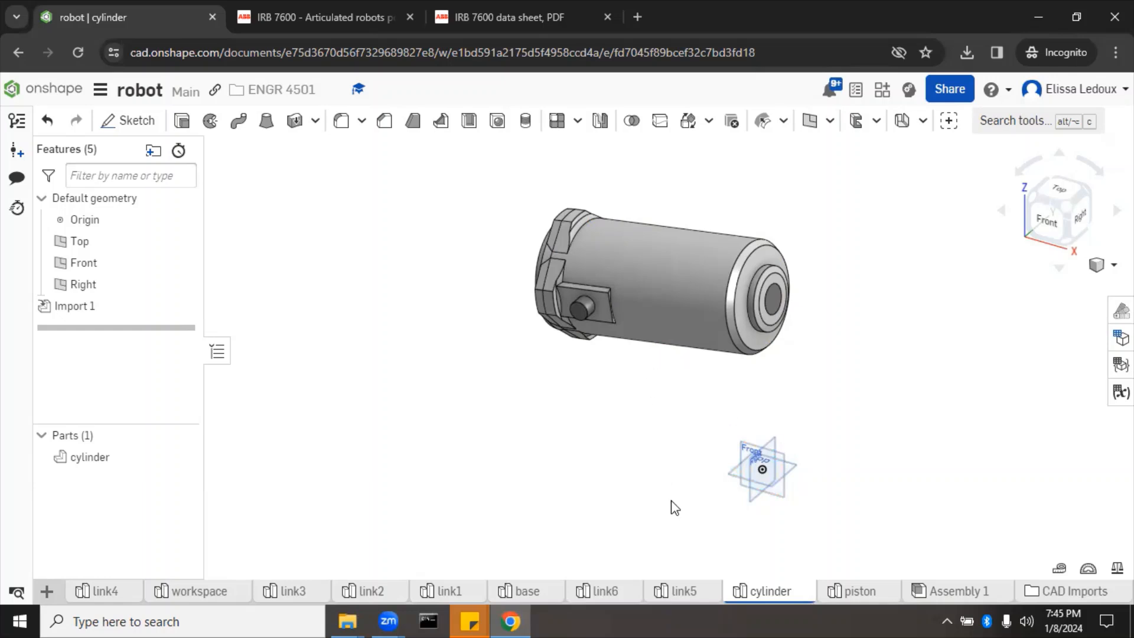
{"action": "right_click_drag", "start_coordinate": [813, 507], "coordinate": [795, 460]}
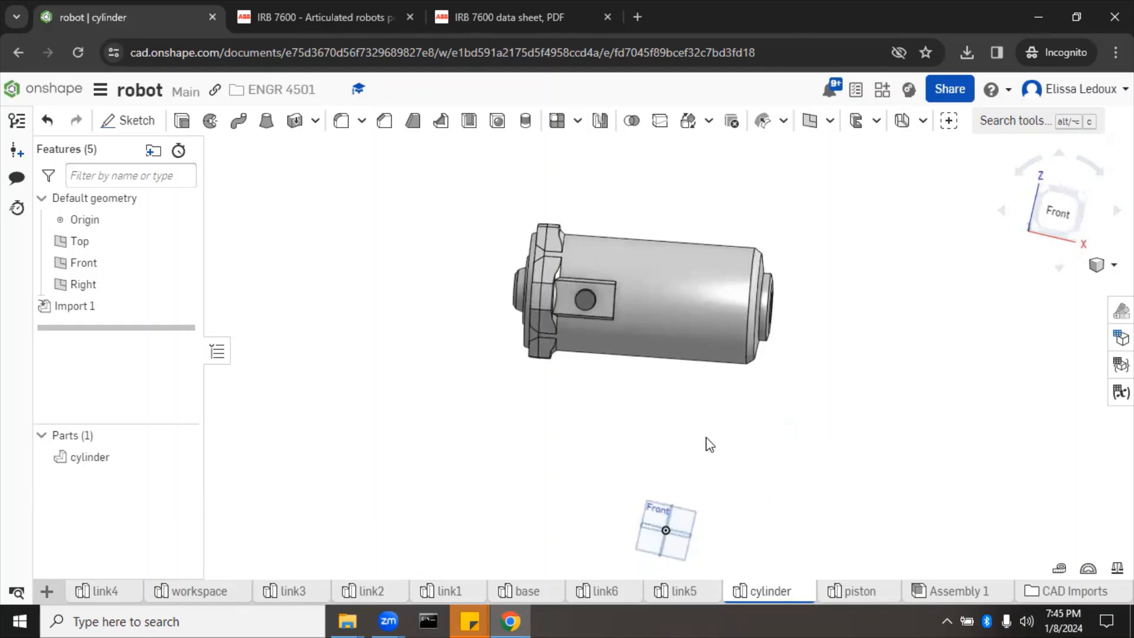
{"action": "right_click_drag", "start_coordinate": [585, 443], "coordinate": [580, 444]}
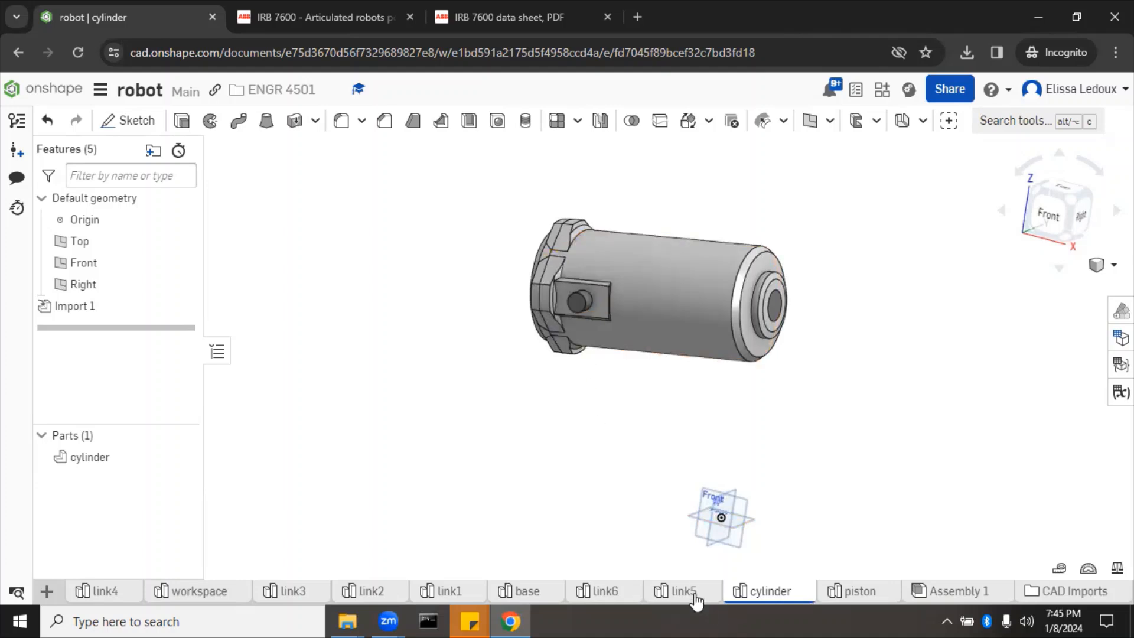
{"action": "left_click", "coordinate": [695, 593]}
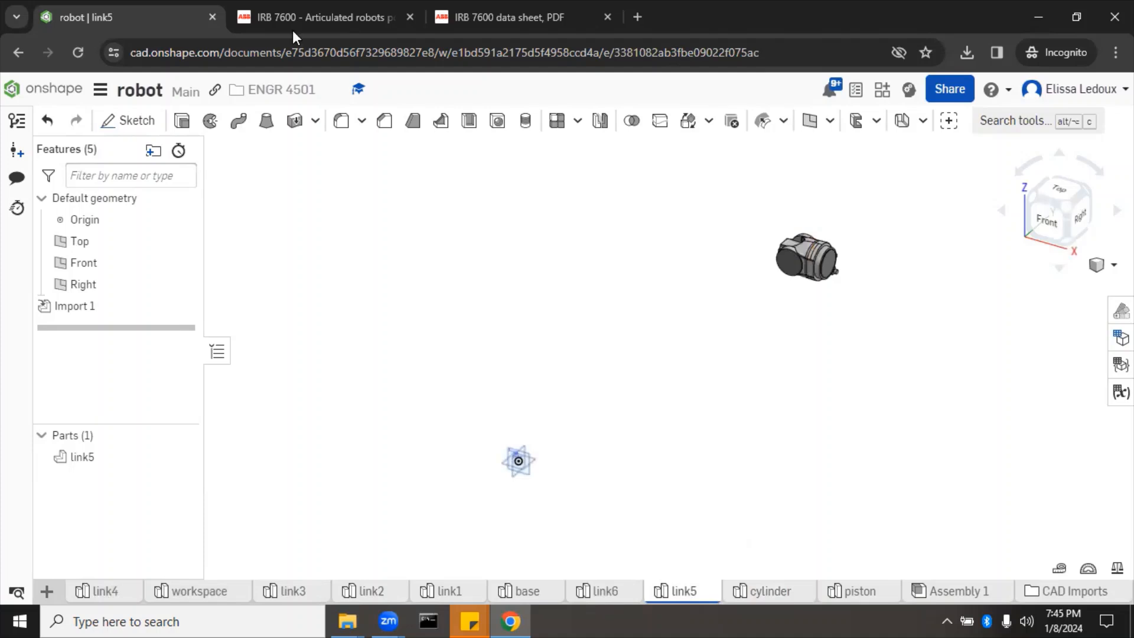
Step: Change the document name from robot to 'ABB IRB 7600-325/3.10'
{"action": "left_click", "coordinate": [141, 89]}
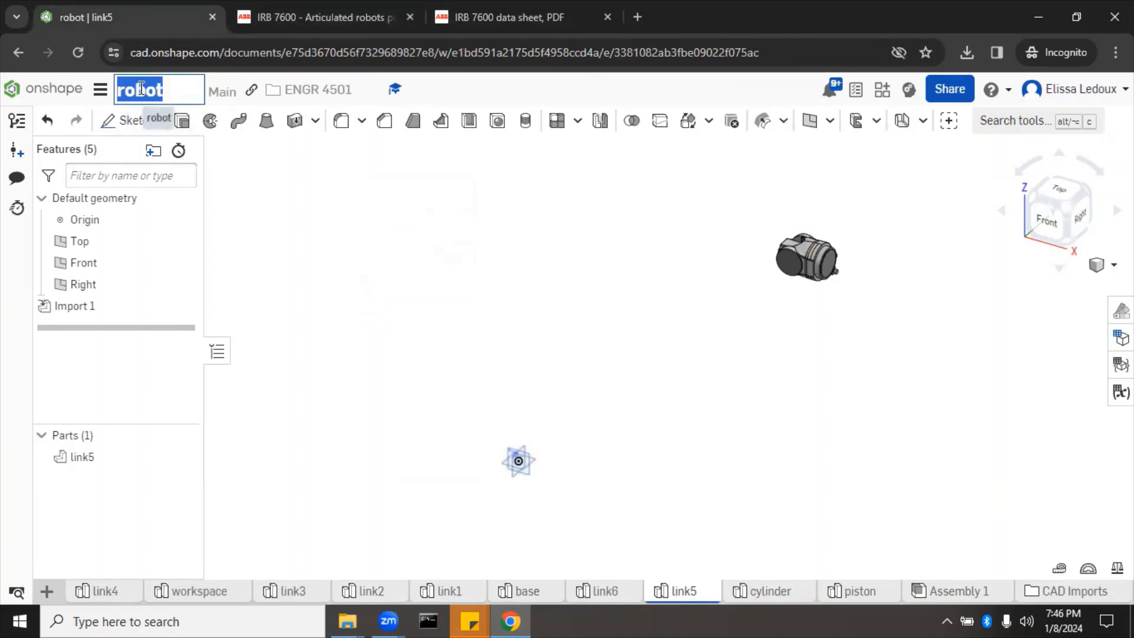
{"action": "type", "text": "ABB I"}
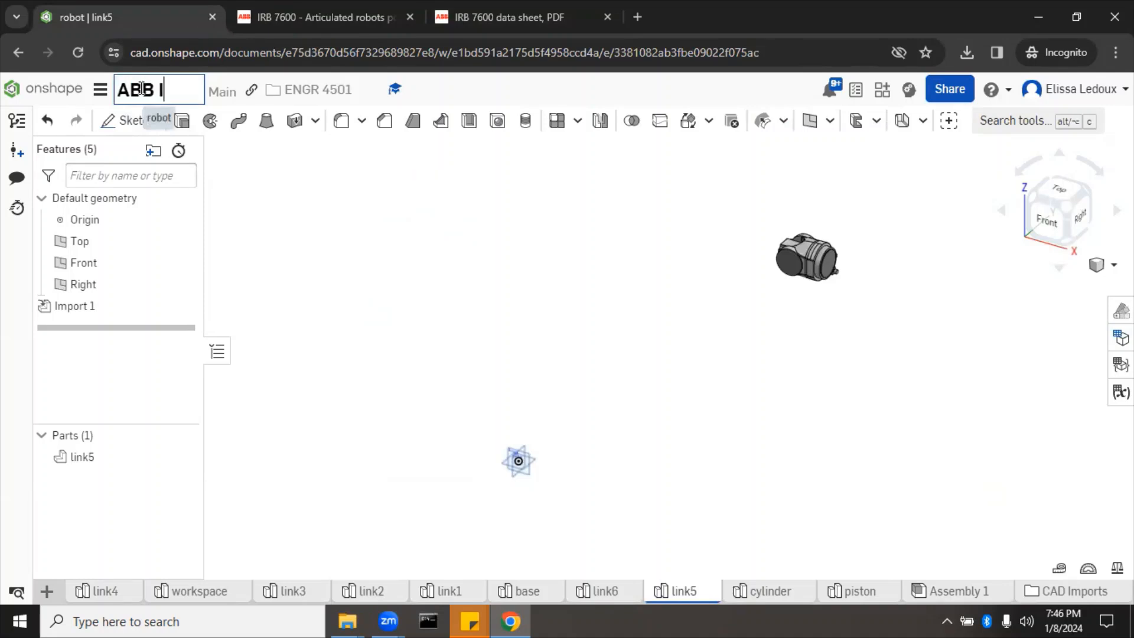
{"action": "type", "text": "RB 7600"}
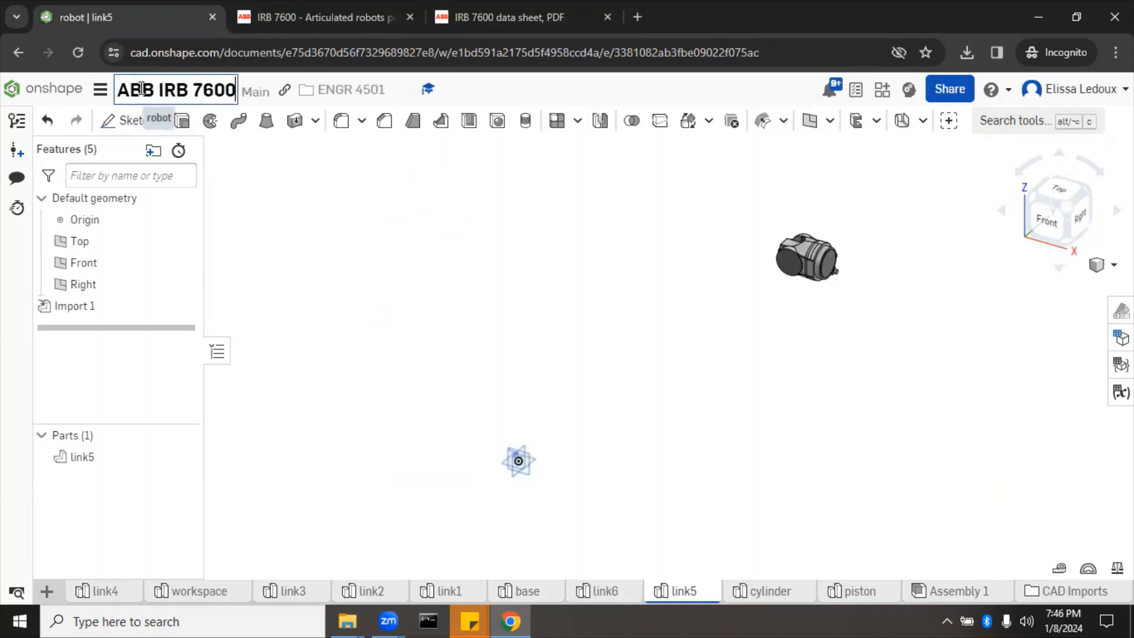
{"action": "type", "text": "-32"}
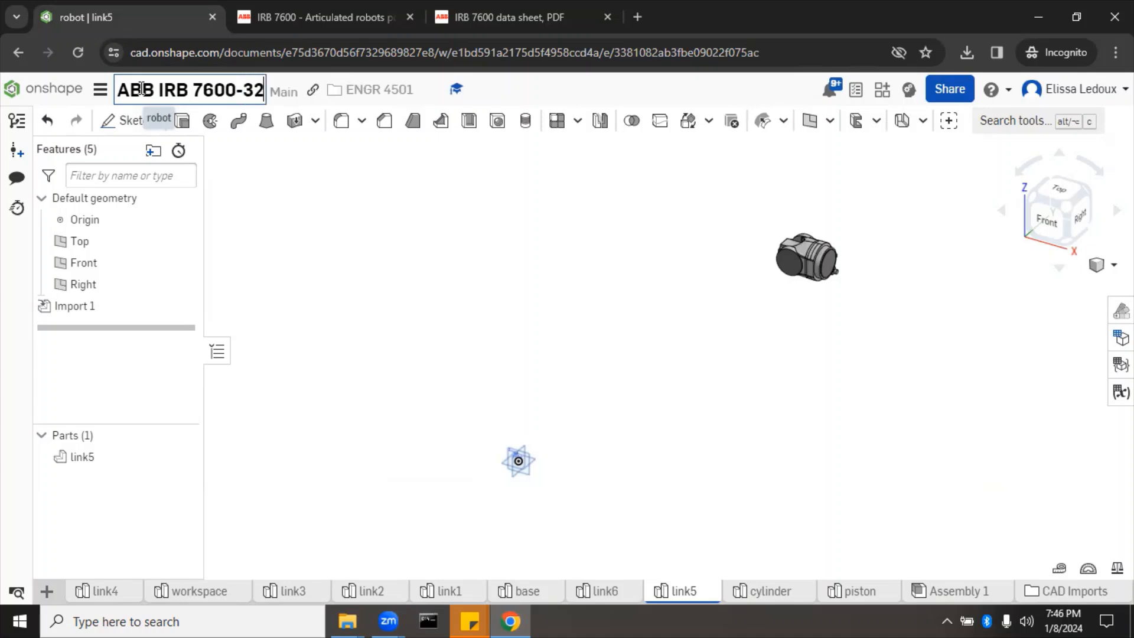
{"action": "type", "text": "5/3.10"}
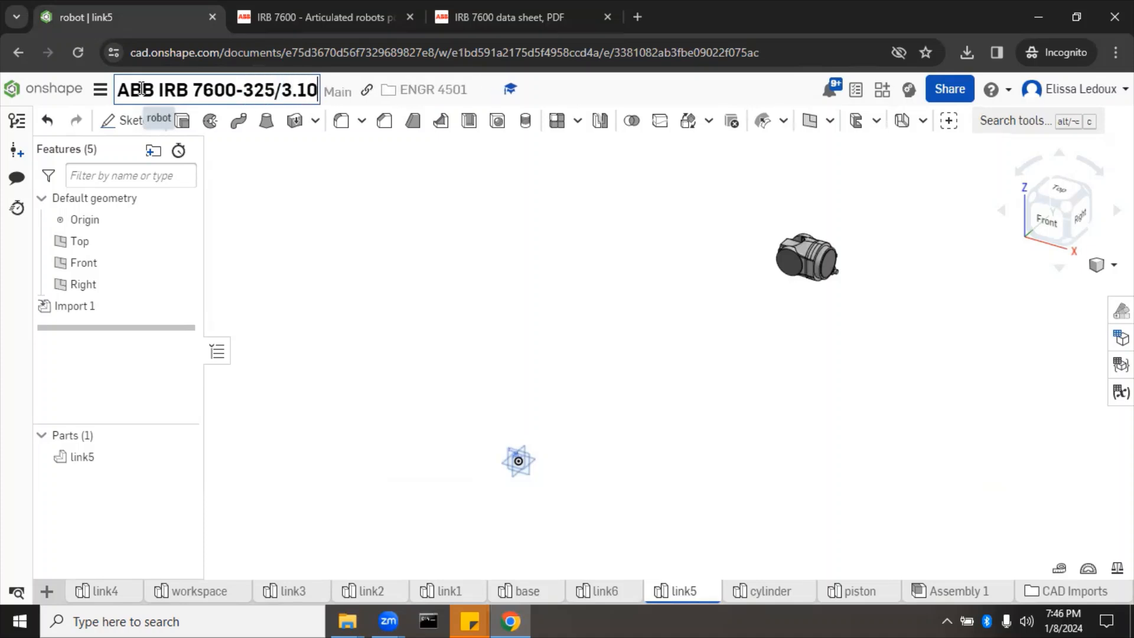
{"action": "key", "text": "Return"}
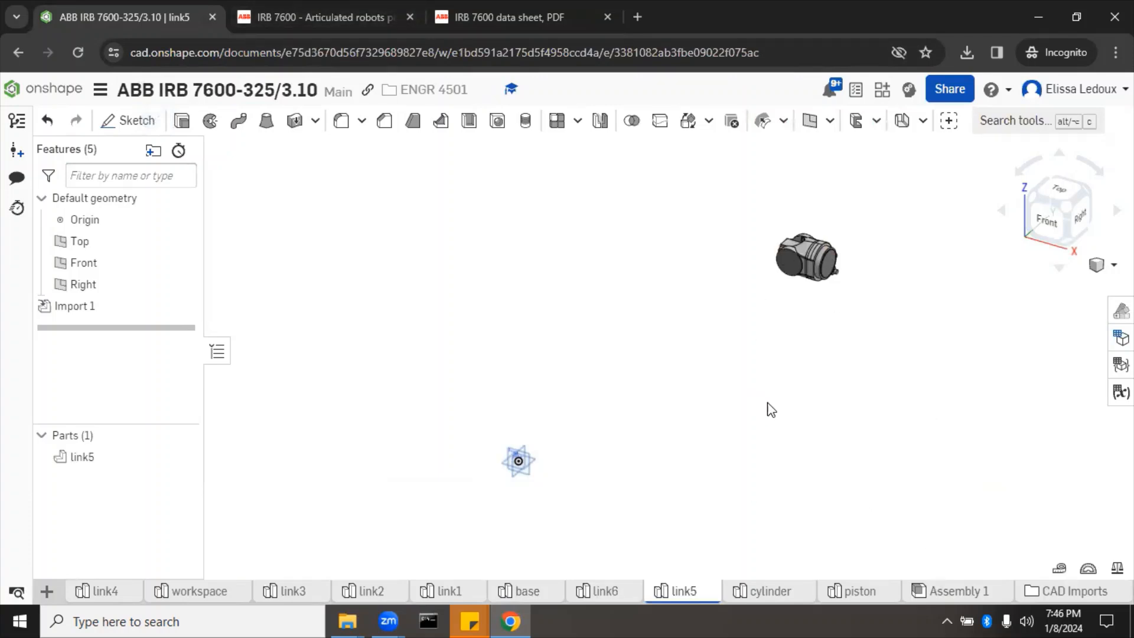
Step: Open the Assembly 1 tab and rename it to robot
{"action": "left_click", "coordinate": [950, 589]}
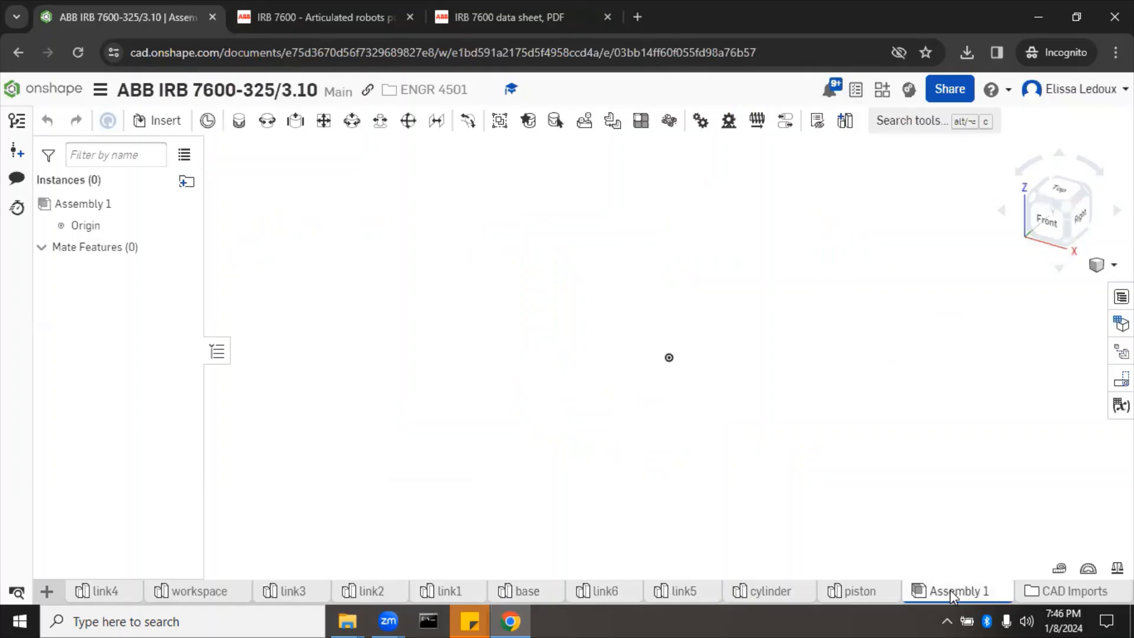
{"action": "right_click", "coordinate": [950, 590]}
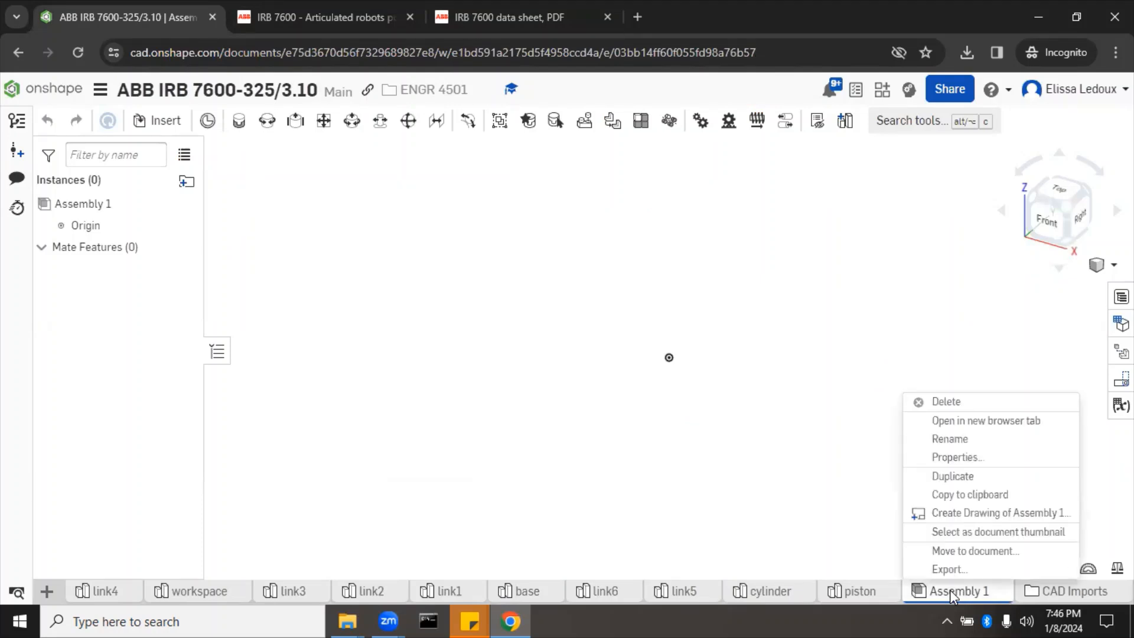
{"action": "left_click", "coordinate": [957, 440]}
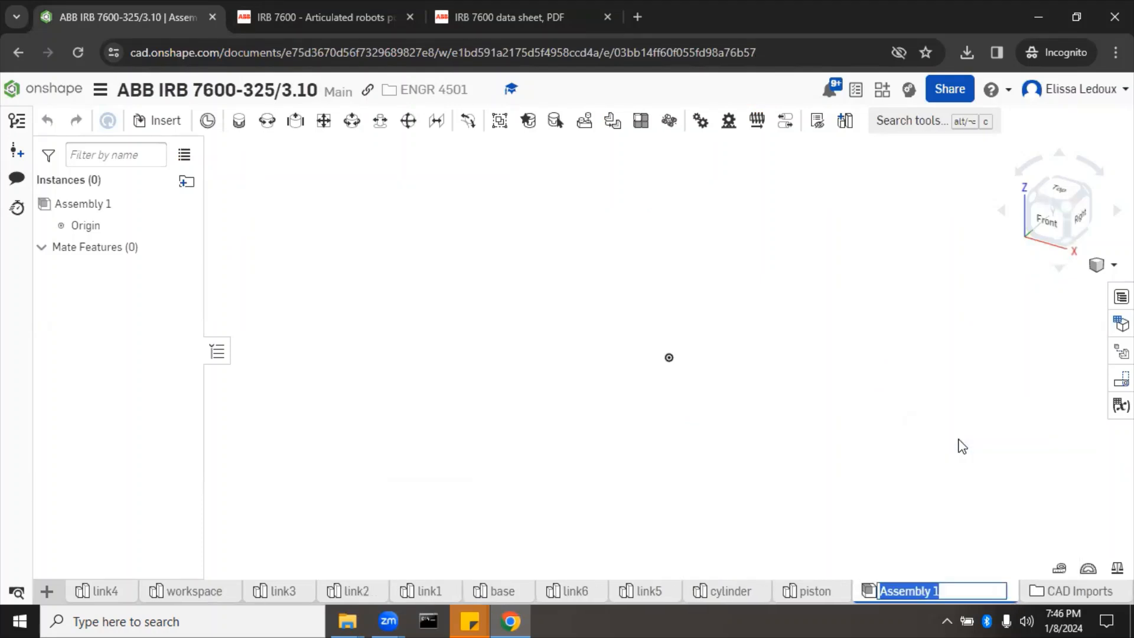
{"action": "type", "text": "robot"}
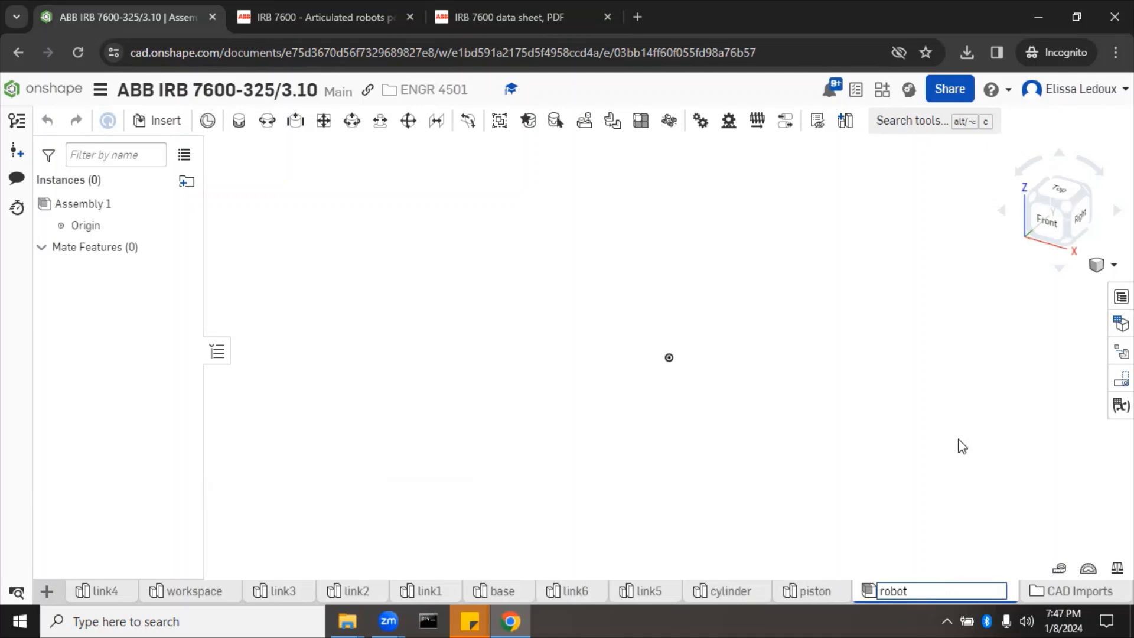
{"action": "key", "text": "Return"}
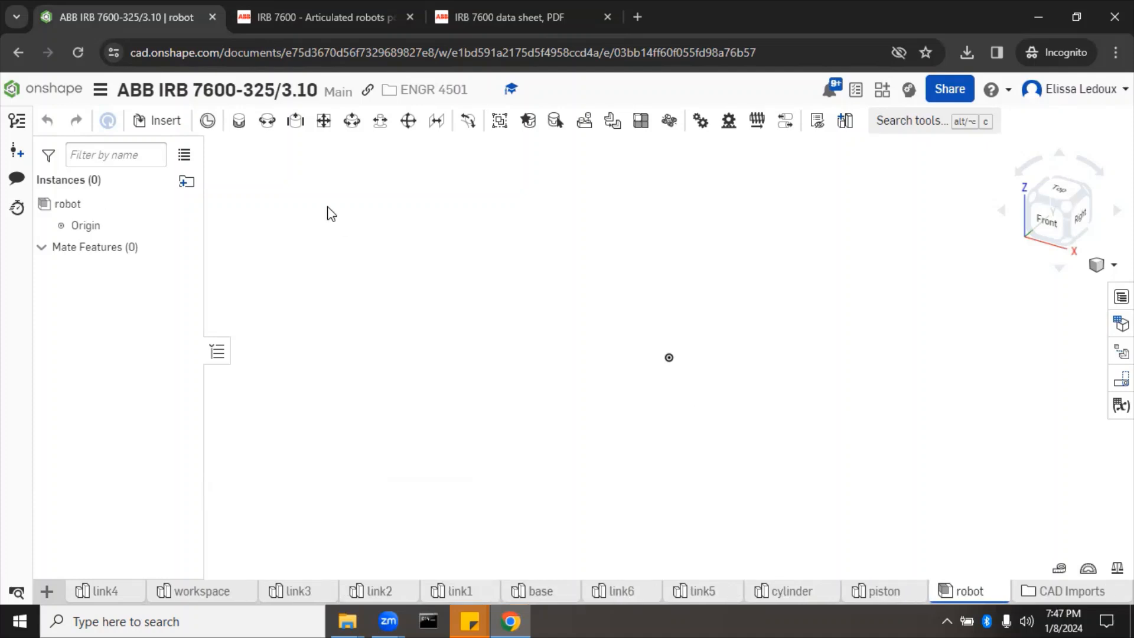
Step: Insert base, cylinder and link1 through link5 into the robot assembly
{"action": "left_click", "coordinate": [166, 123]}
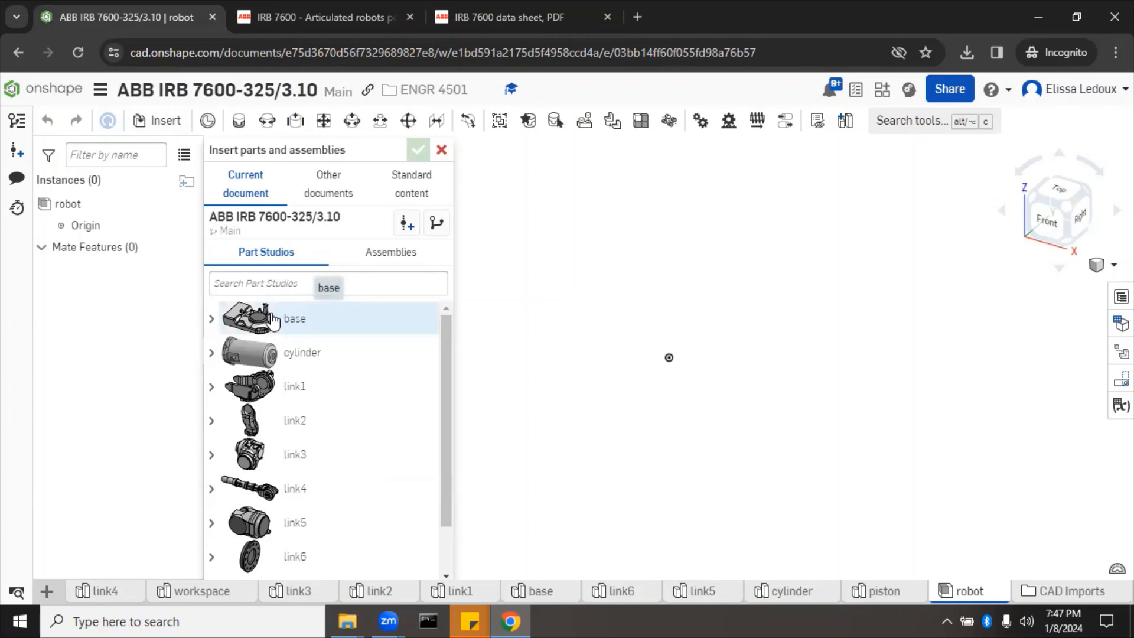
{"action": "left_click", "coordinate": [730, 446]}
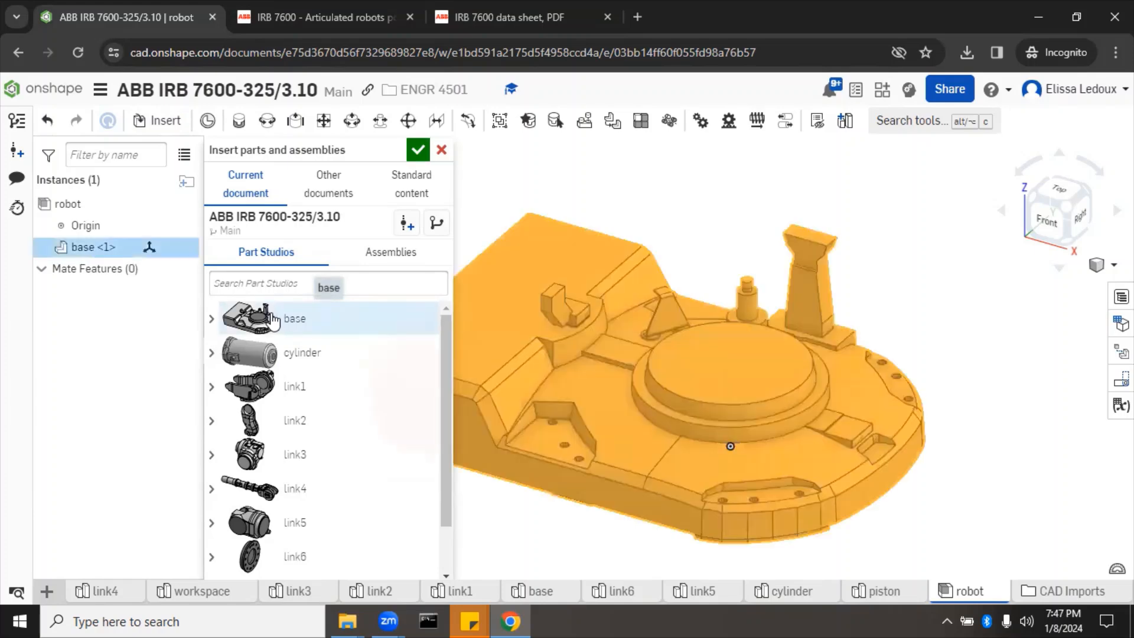
{"action": "left_click", "coordinate": [271, 353]}
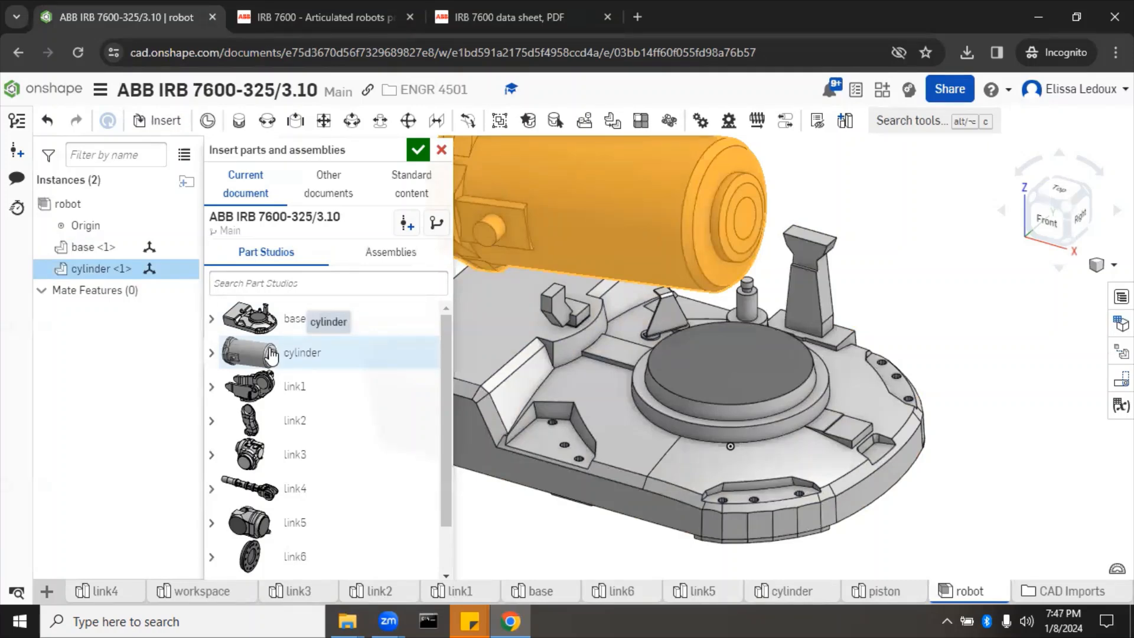
{"action": "left_click", "coordinate": [268, 391]}
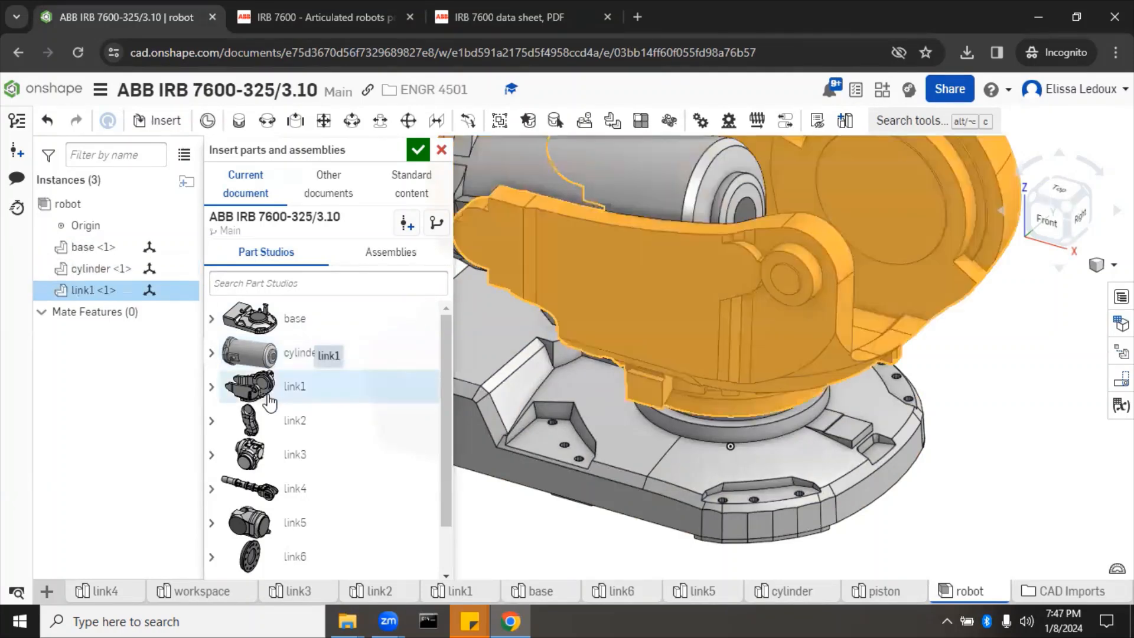
{"action": "left_click", "coordinate": [271, 421]}
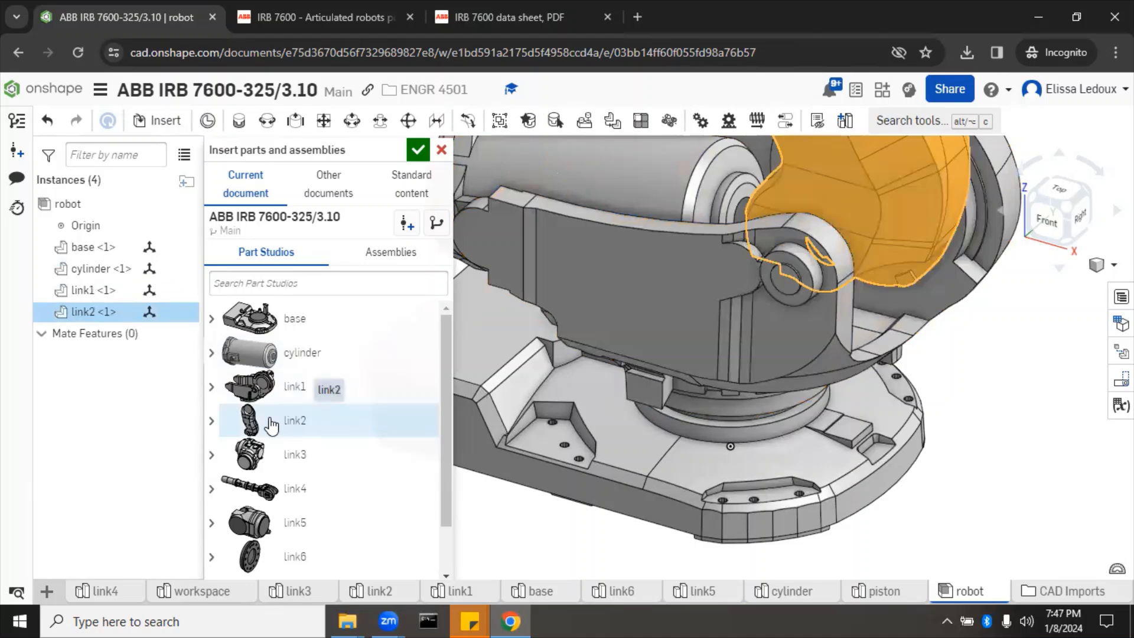
{"action": "left_click", "coordinate": [265, 455]}
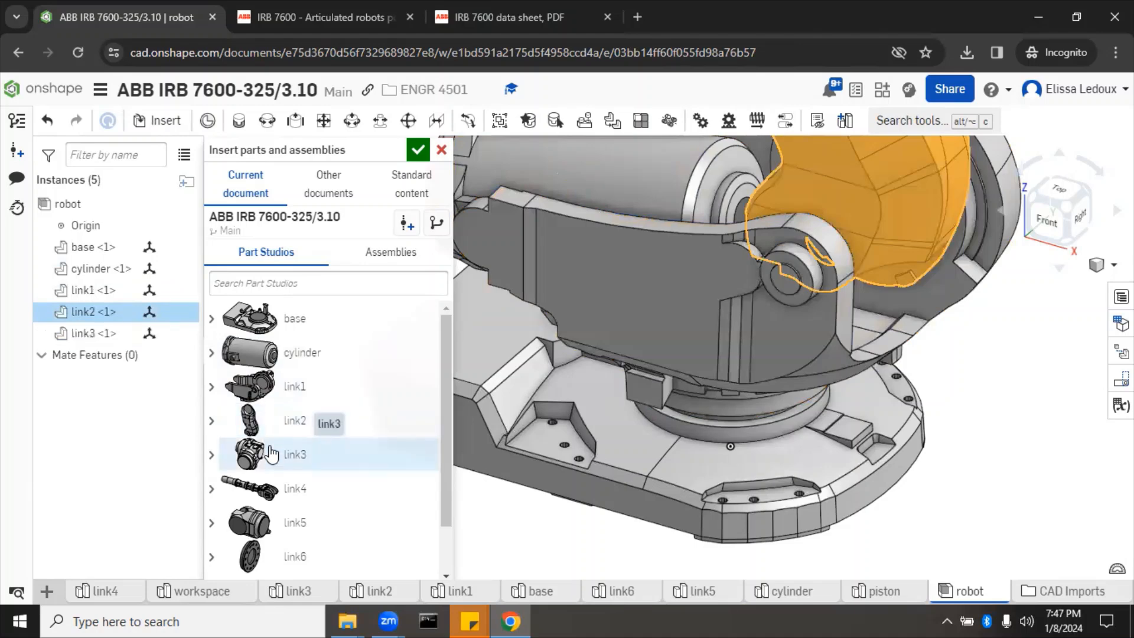
{"action": "left_click", "coordinate": [271, 487]}
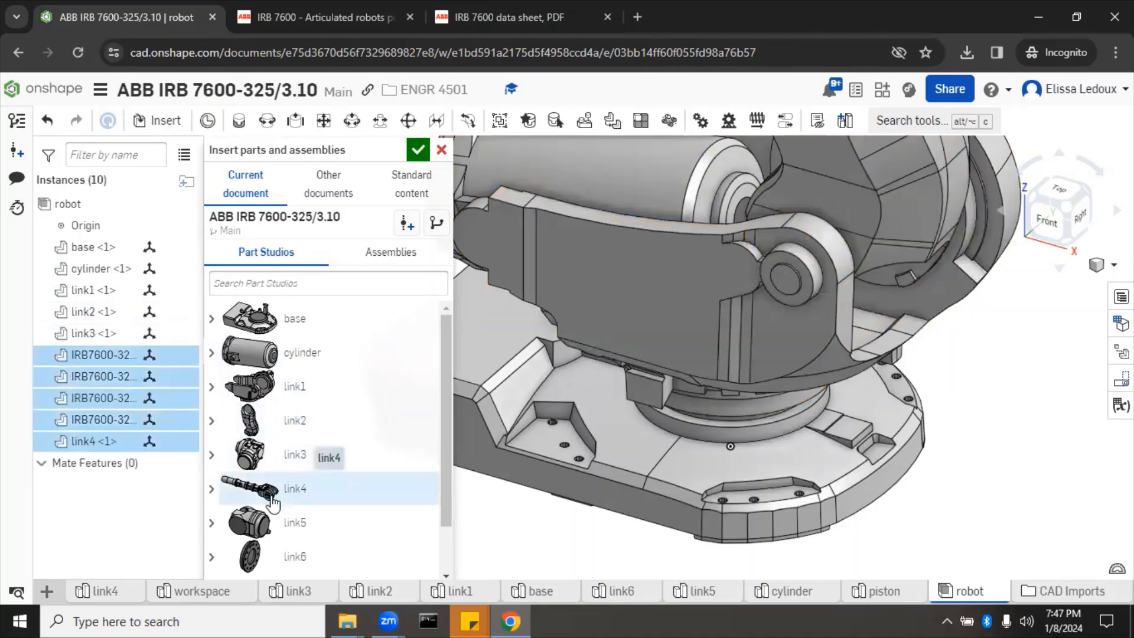
{"action": "left_click", "coordinate": [276, 526]}
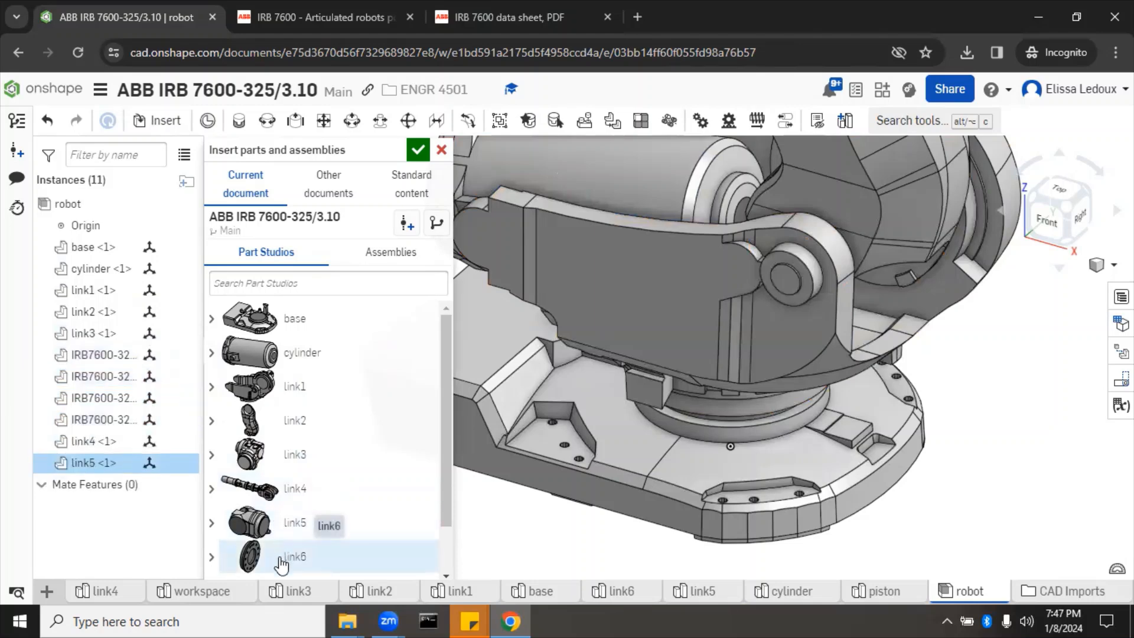
Step: Insert the wrist, piston and workspace bubble parts, then confirm the insertion
{"action": "left_click", "coordinate": [281, 561]}
{"action": "scroll", "coordinate": [296, 437], "scroll_direction": "down", "scroll_amount": 2}
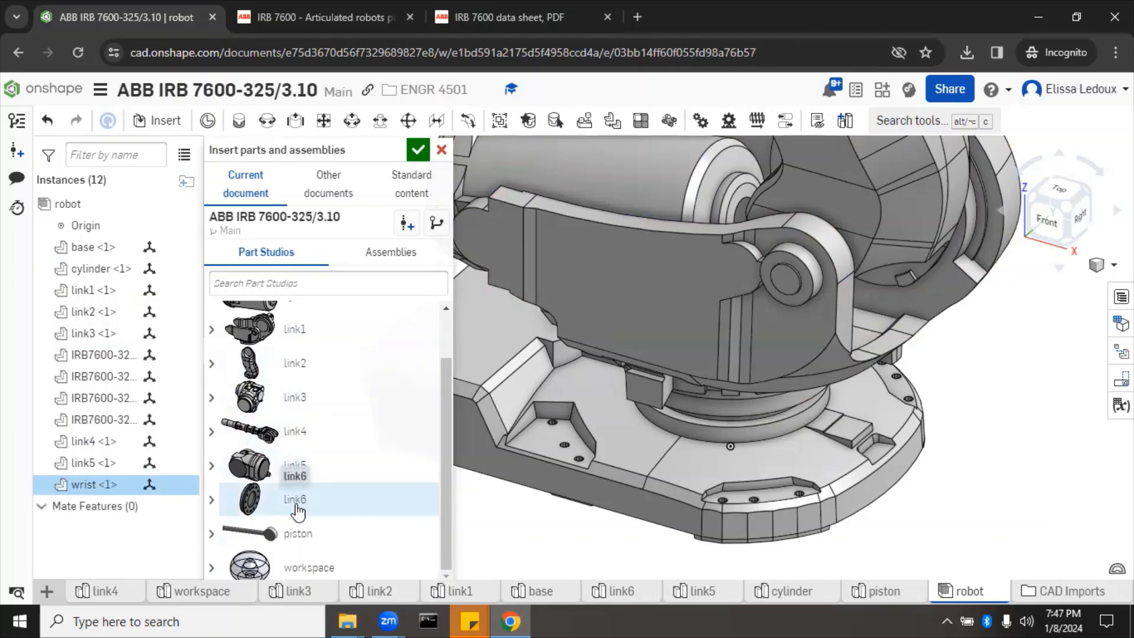
{"action": "left_click", "coordinate": [286, 538]}
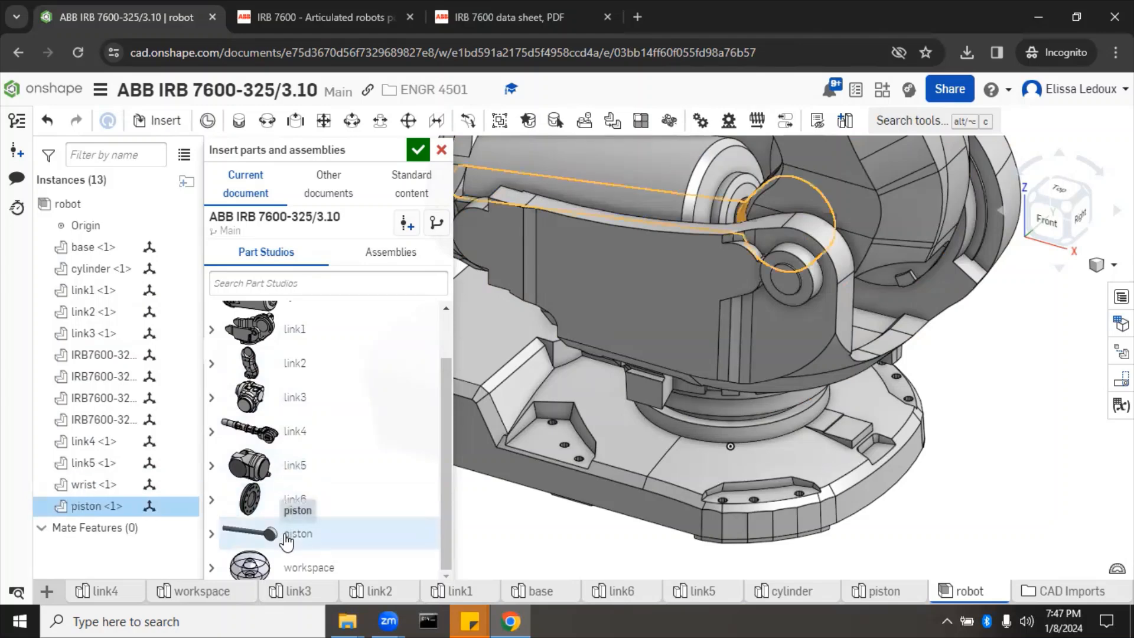
{"action": "left_click", "coordinate": [304, 570]}
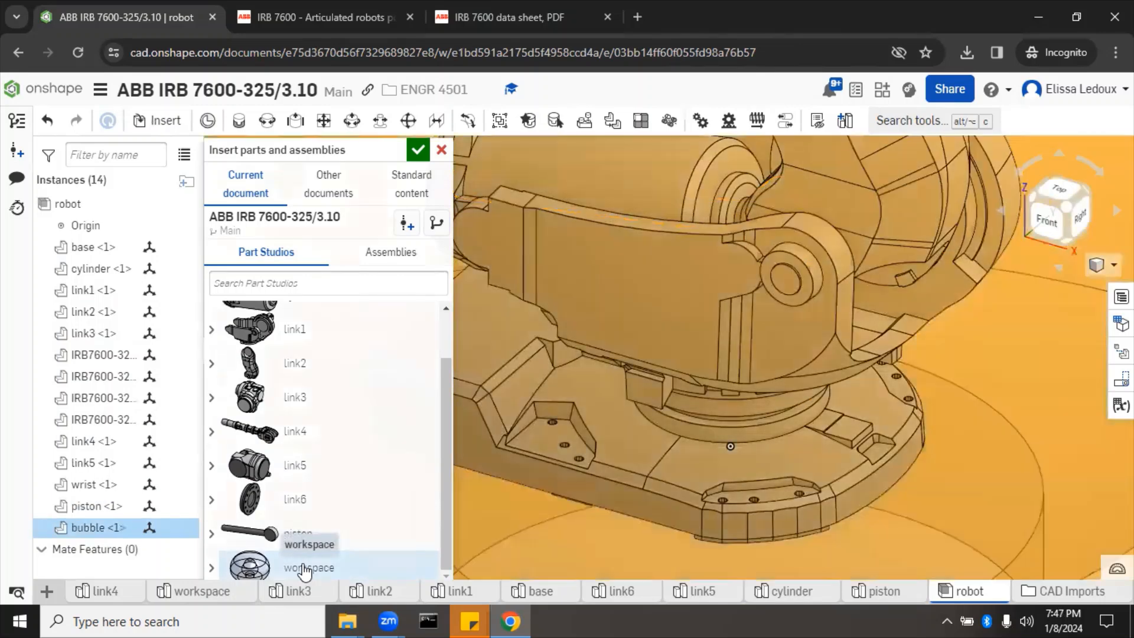
{"action": "left_click", "coordinate": [417, 151]}
{"action": "scroll", "coordinate": [395, 405], "scroll_direction": "down", "scroll_amount": 10}
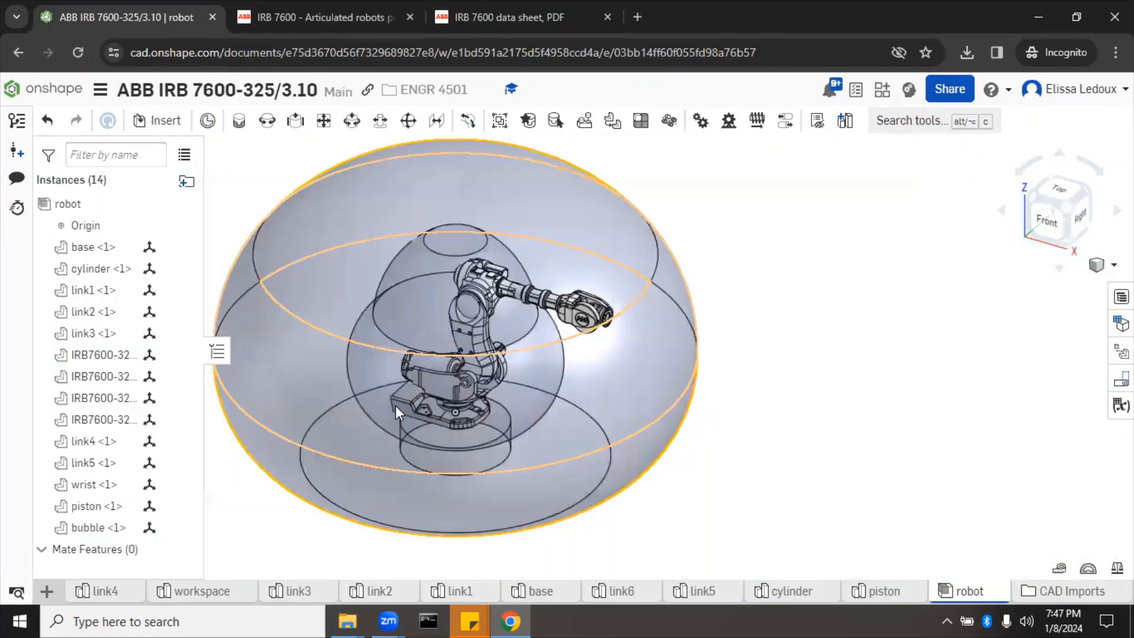
Step: Fix the bubble <1> instance in place and hide it, leaving the robot arm visible
{"action": "right_click_drag", "start_coordinate": [815, 380], "coordinate": [810, 354]}
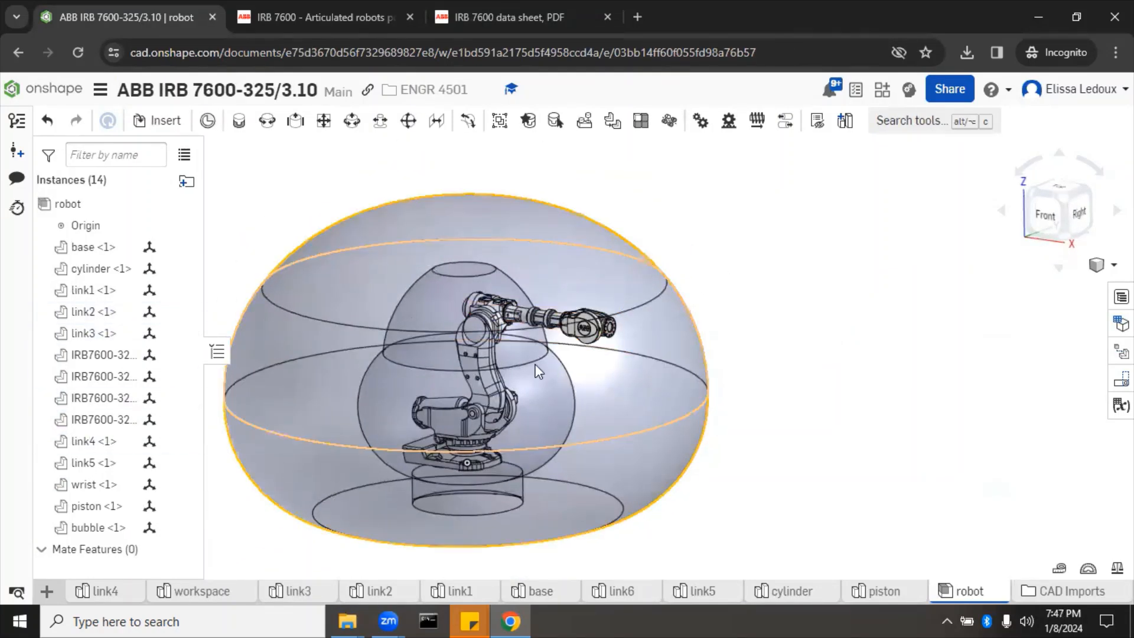
{"action": "right_click_drag", "start_coordinate": [769, 270], "coordinate": [708, 292]}
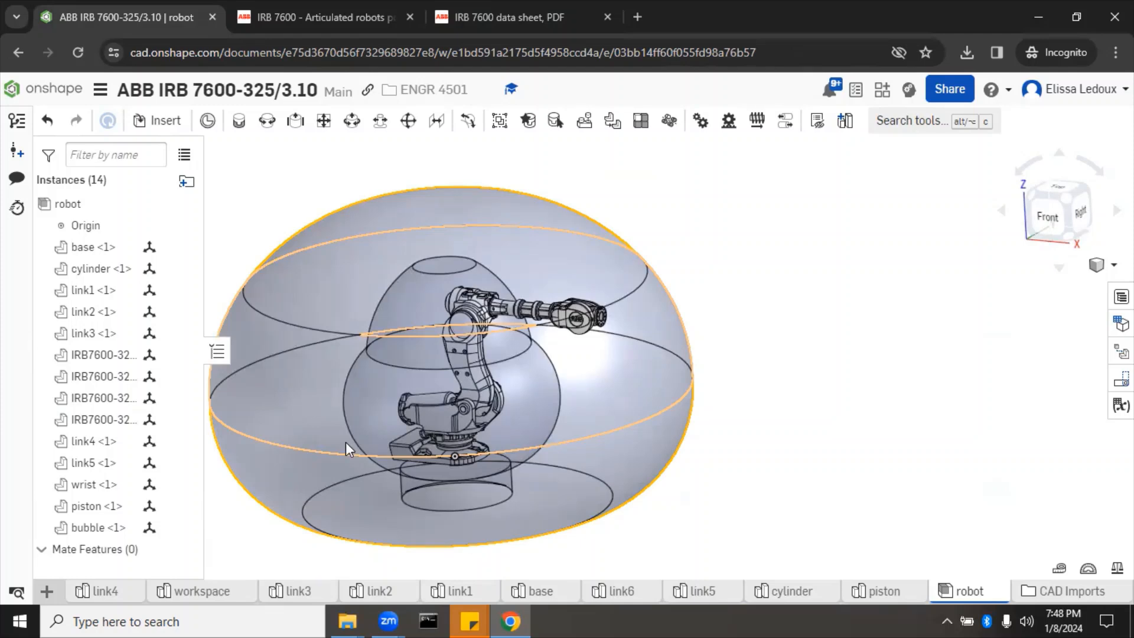
{"action": "right_click", "coordinate": [100, 528]}
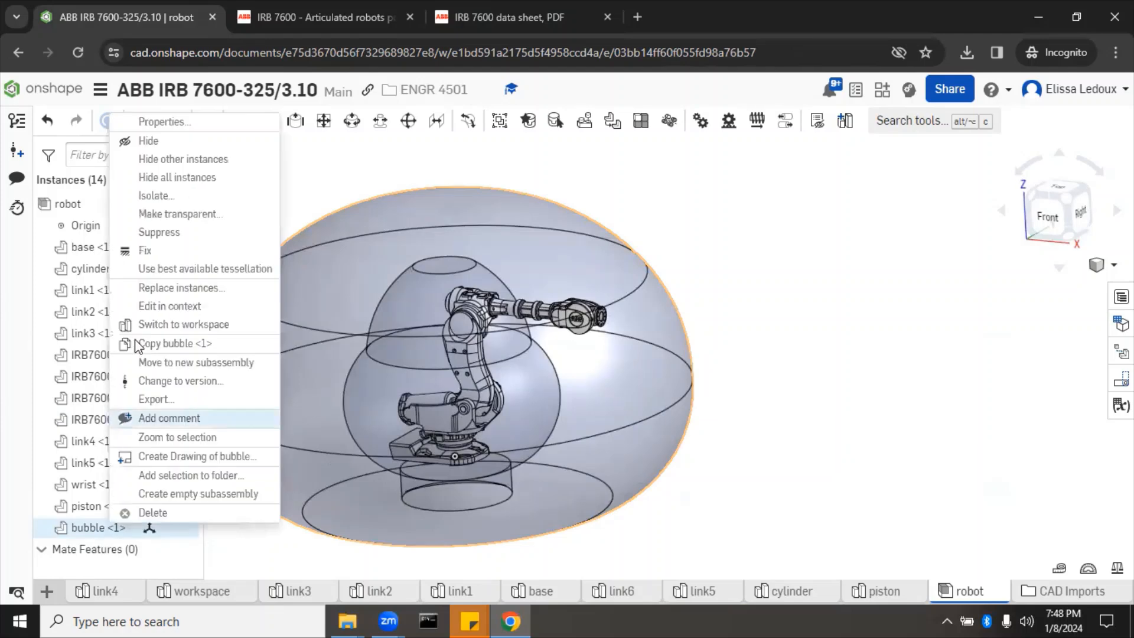
{"action": "left_click", "coordinate": [153, 254]}
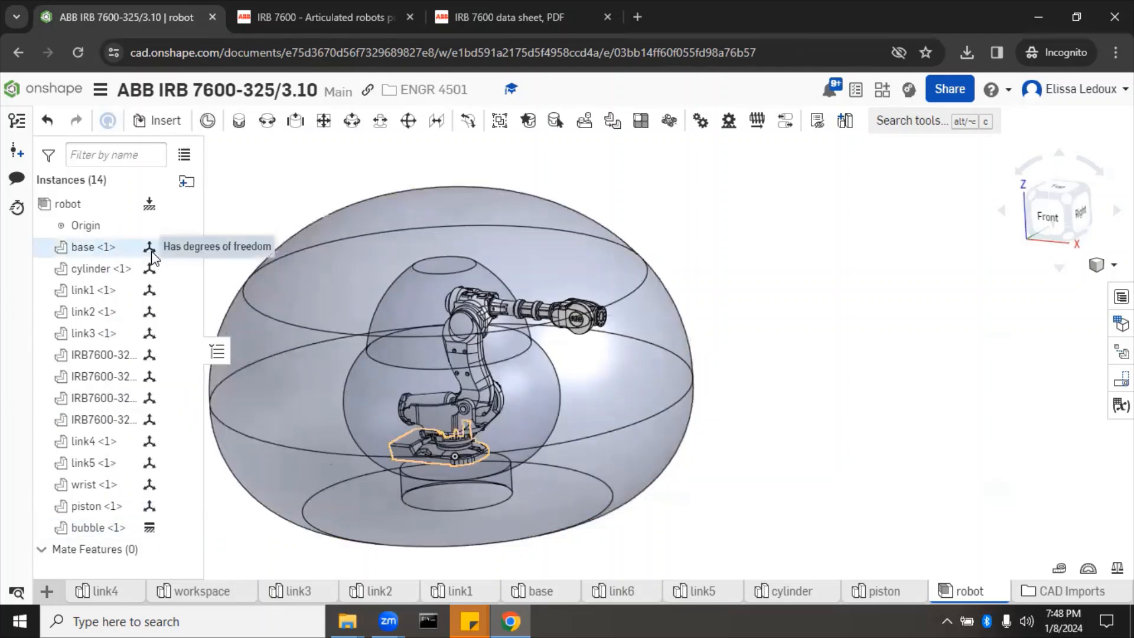
{"action": "right_click", "coordinate": [105, 530]}
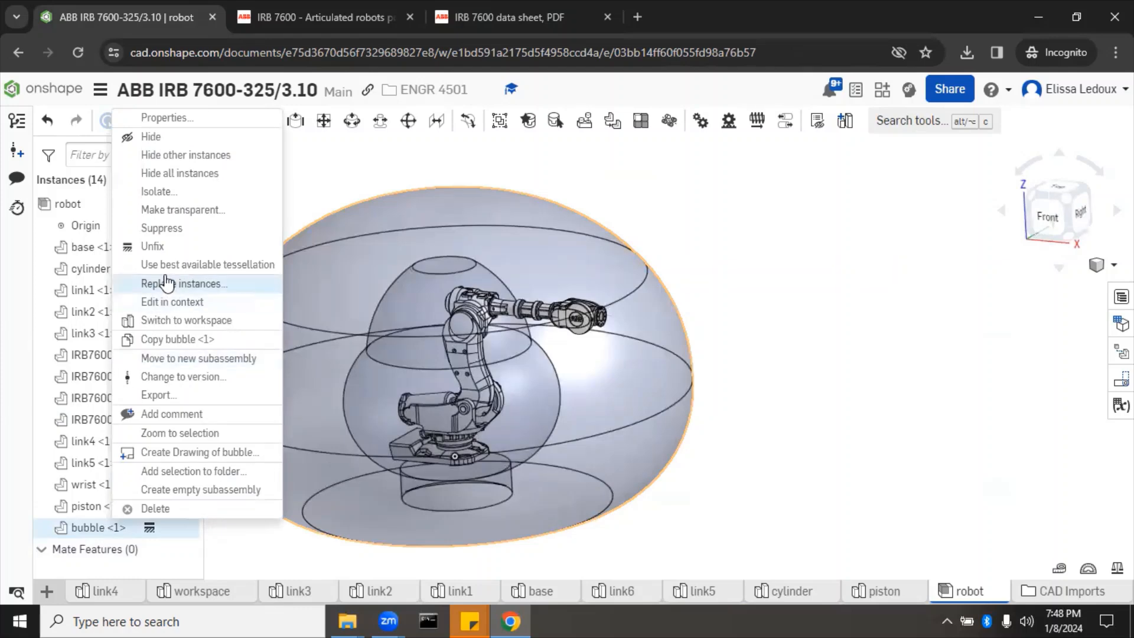
{"action": "left_click", "coordinate": [178, 139]}
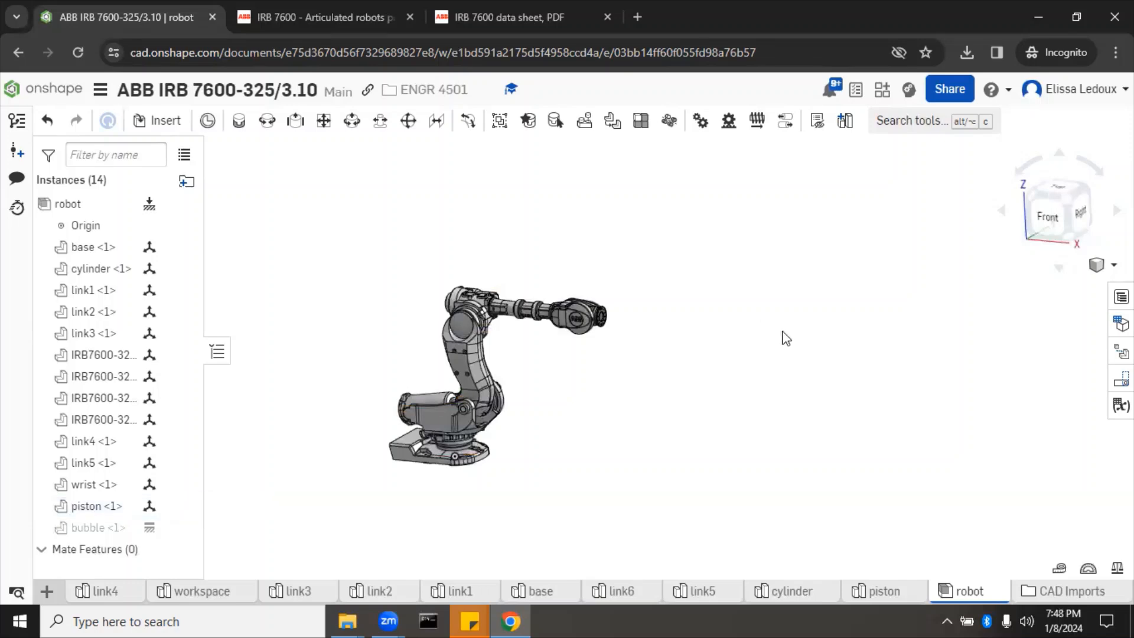
{"action": "key", "text": "shift+1"}
{"action": "right_click_drag", "start_coordinate": [769, 337], "coordinate": [779, 340]}
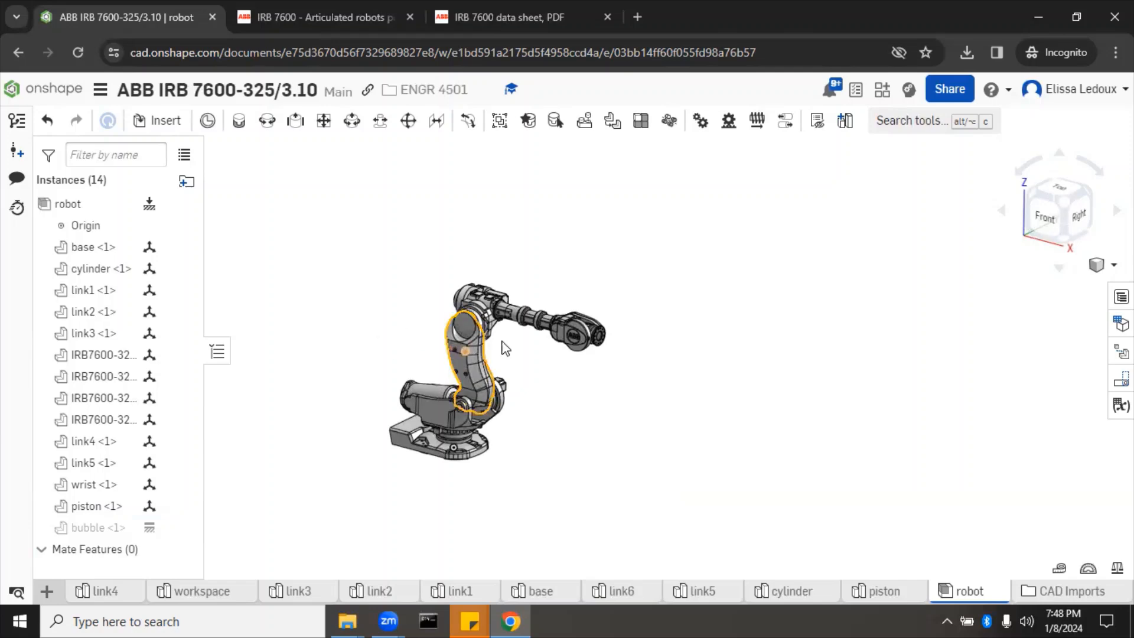
{"action": "right_click", "coordinate": [571, 340]}
{"action": "key", "text": "Escape"}
{"action": "left_click_drag", "start_coordinate": [567, 328], "coordinate": [736, 372]}
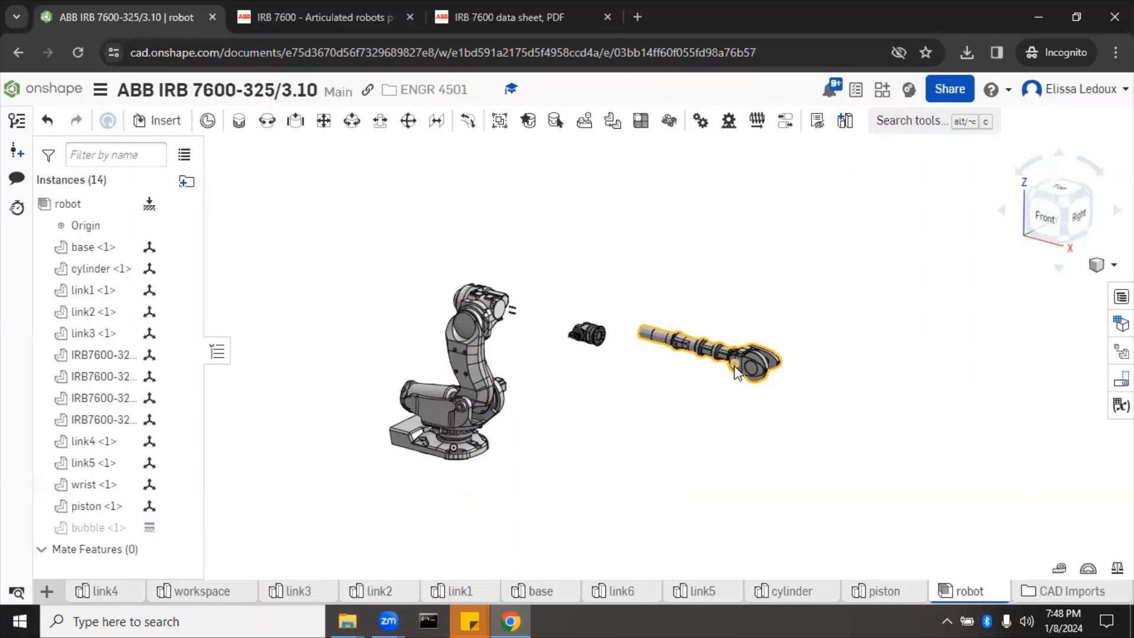
{"action": "key", "text": "ctrl+z"}
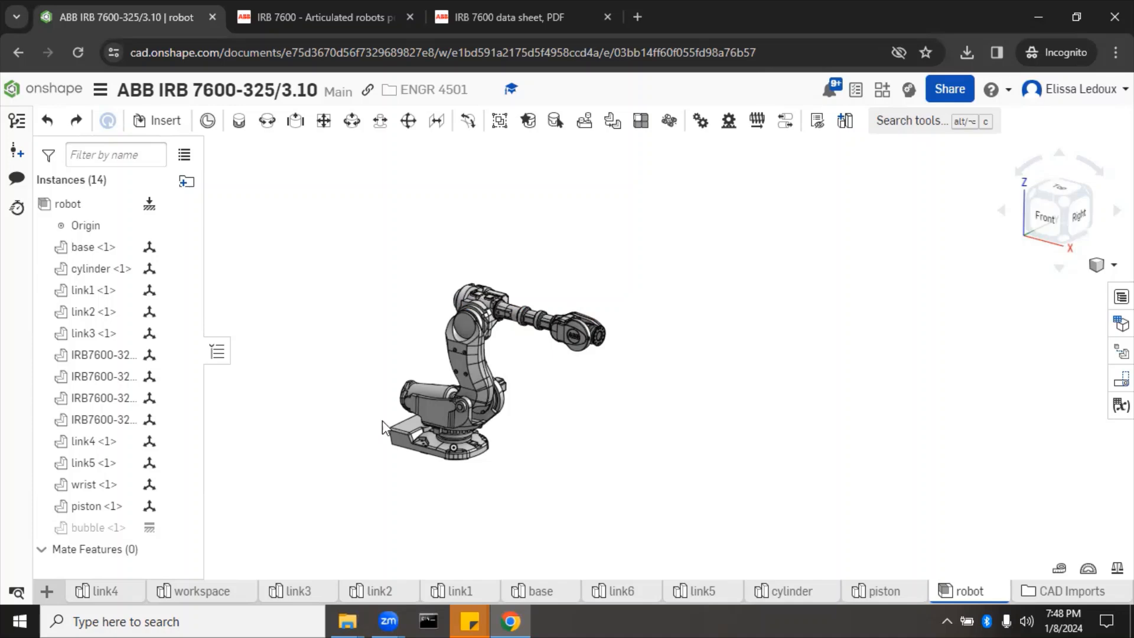
{"action": "scroll", "coordinate": [347, 461], "scroll_direction": "up", "scroll_amount": 5}
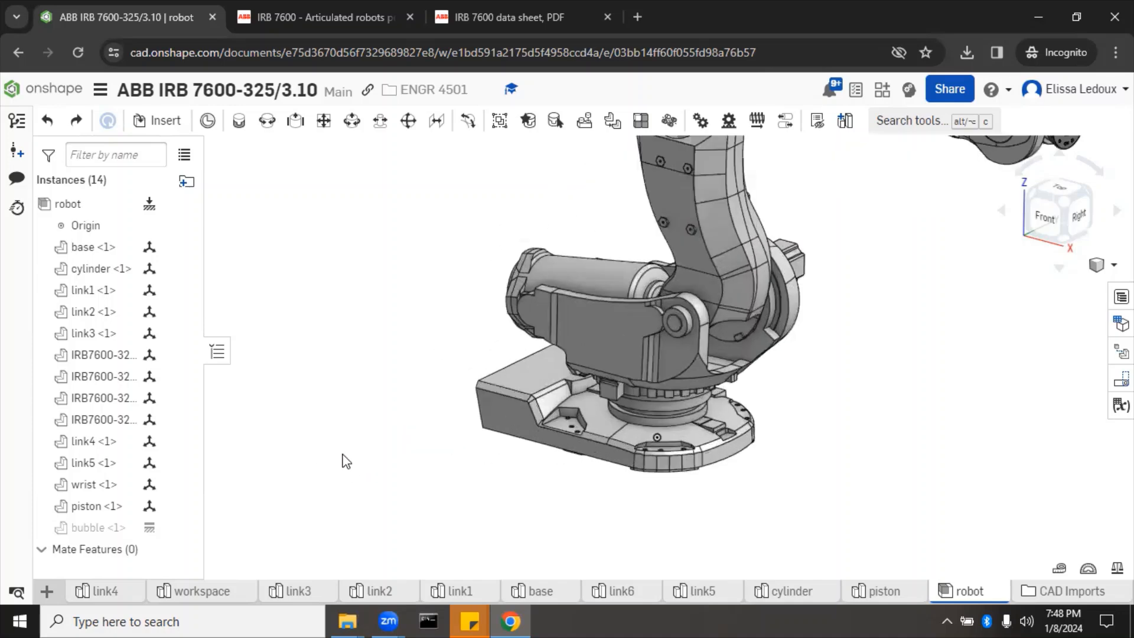
{"action": "right_click_drag", "start_coordinate": [341, 459], "coordinate": [357, 413]}
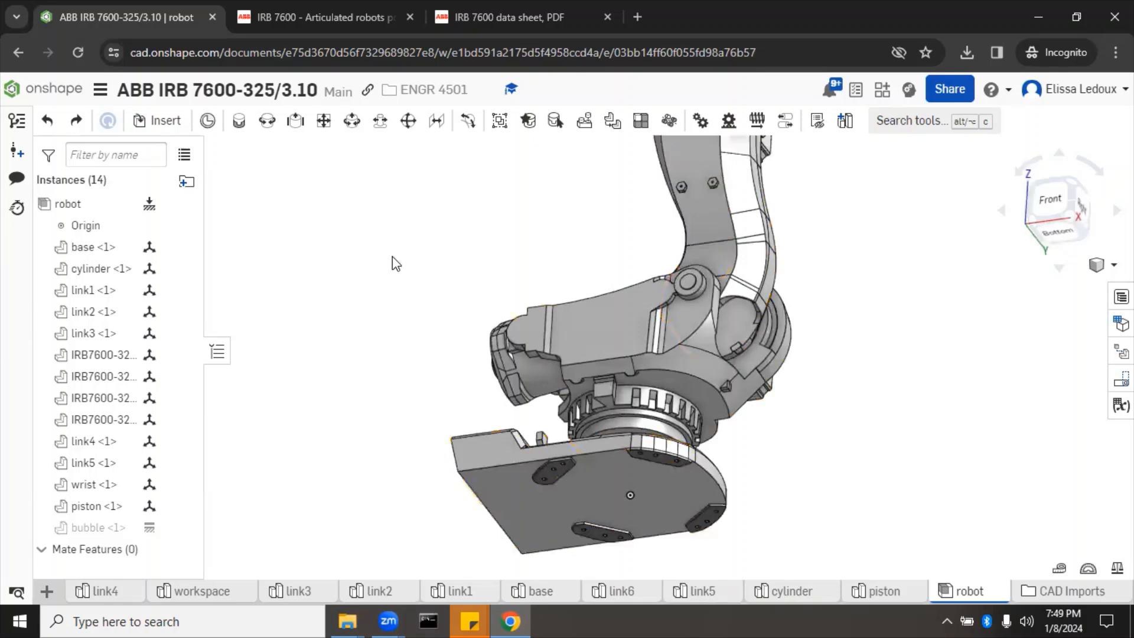
{"action": "right_click_drag", "start_coordinate": [321, 268], "coordinate": [324, 304]}
{"action": "scroll", "coordinate": [327, 306], "scroll_direction": "up", "scroll_amount": 10}
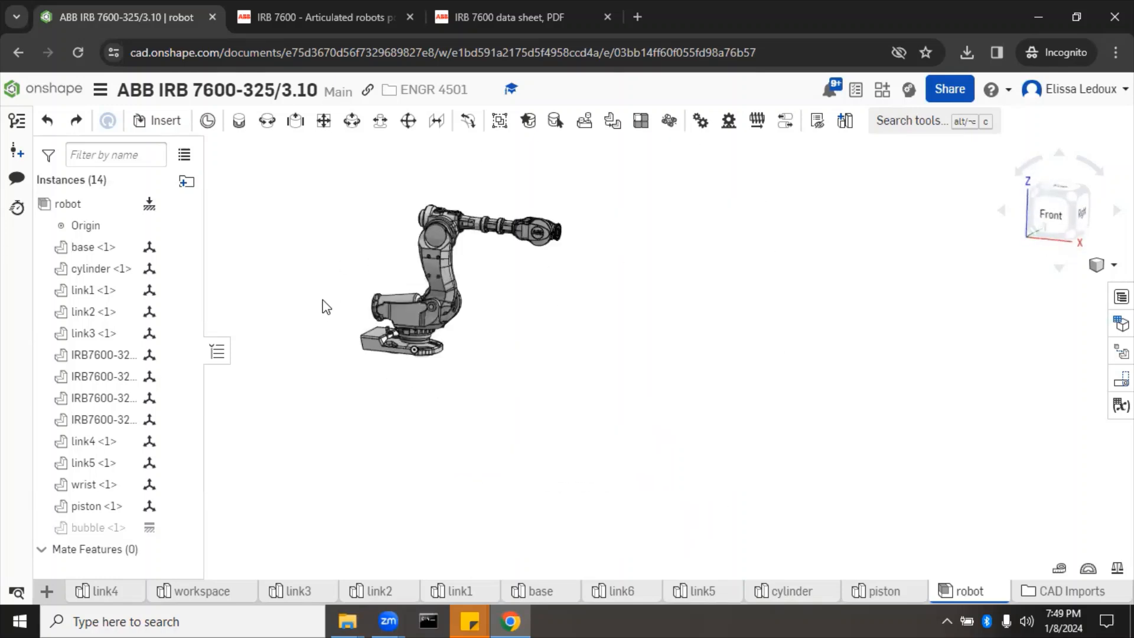
{"action": "scroll", "coordinate": [324, 304], "scroll_direction": "down", "scroll_amount": 12}
{"action": "scroll", "coordinate": [324, 304], "scroll_direction": "up", "scroll_amount": 2}
{"action": "scroll", "coordinate": [324, 304], "scroll_direction": "down", "scroll_amount": 1}
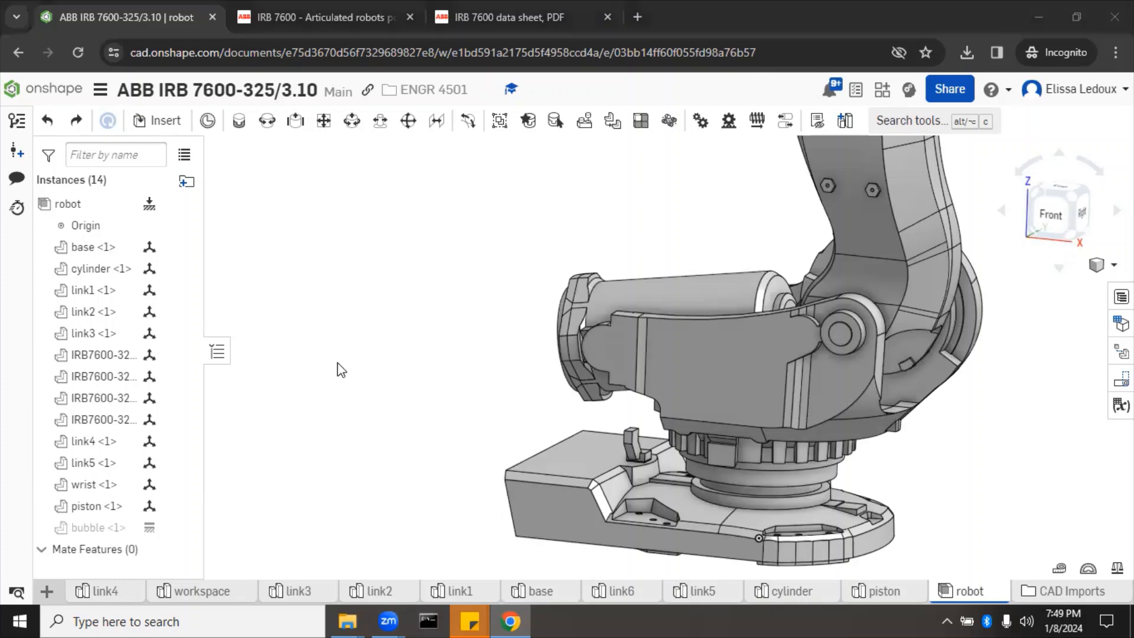
Step: Select the four IRB7600 instances in the Instances list and delete them
{"action": "right_click", "coordinate": [417, 473]}
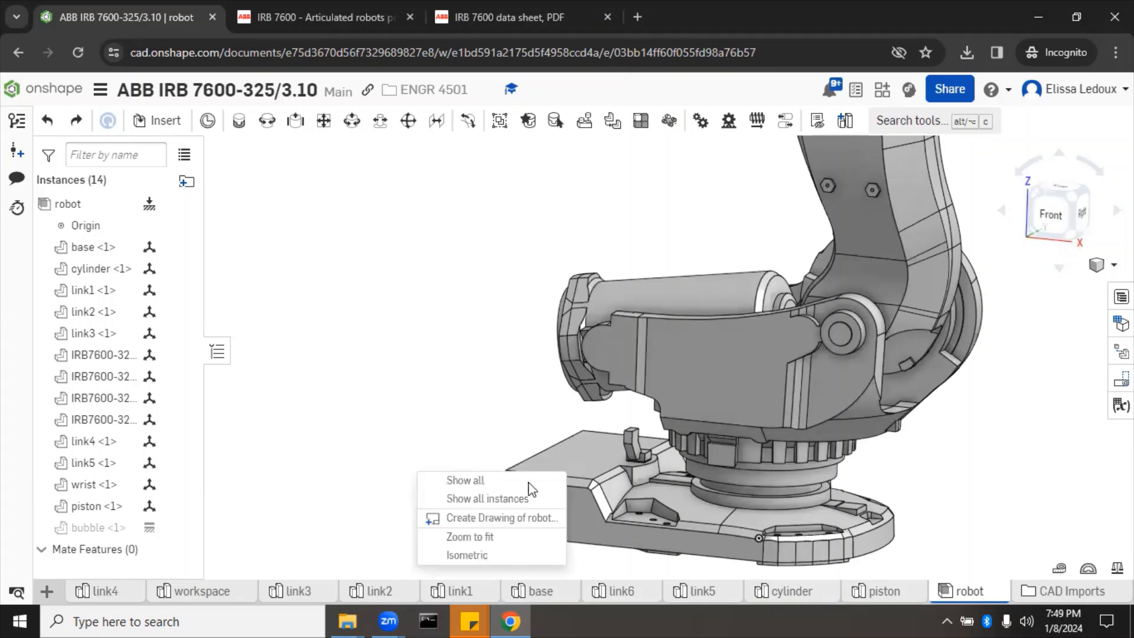
{"action": "left_click", "coordinate": [474, 403]}
{"action": "scroll", "coordinate": [335, 416], "scroll_direction": "down", "scroll_amount": 5}
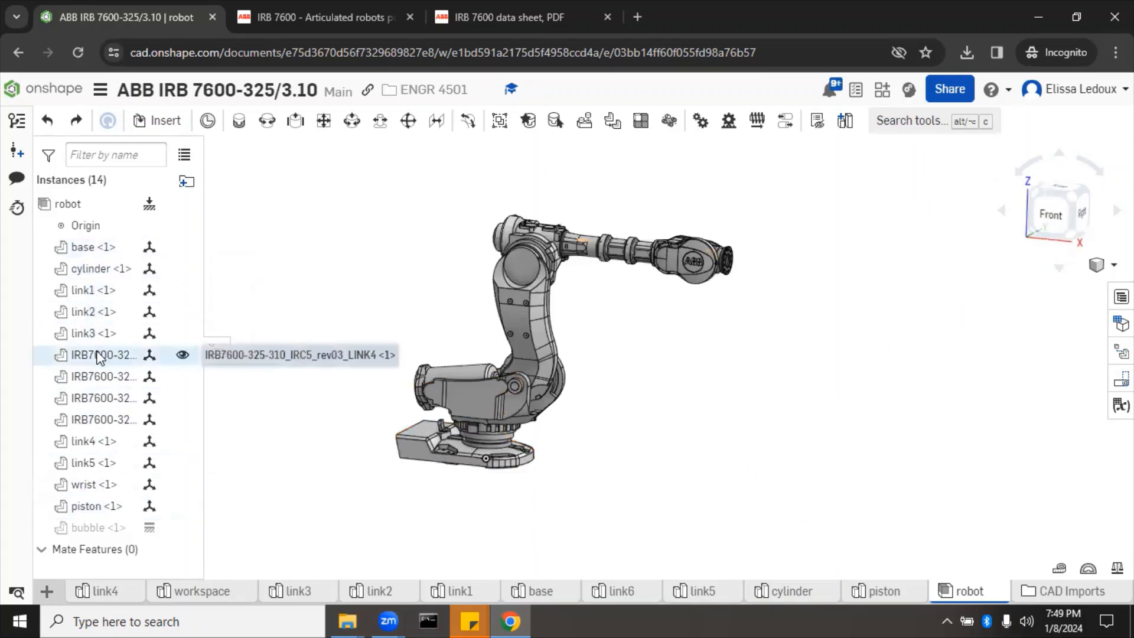
{"action": "left_click_drag", "start_coordinate": [99, 358], "coordinate": [272, 298]}
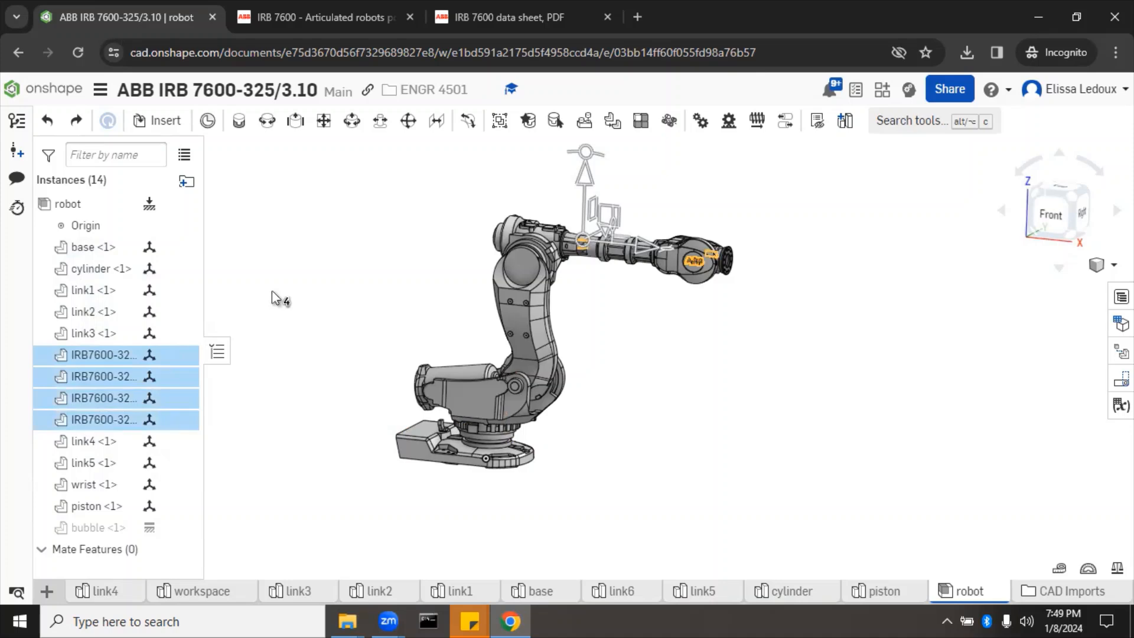
{"action": "left_click_drag", "start_coordinate": [272, 298], "coordinate": [276, 298]}
{"action": "key", "text": "Delete"}
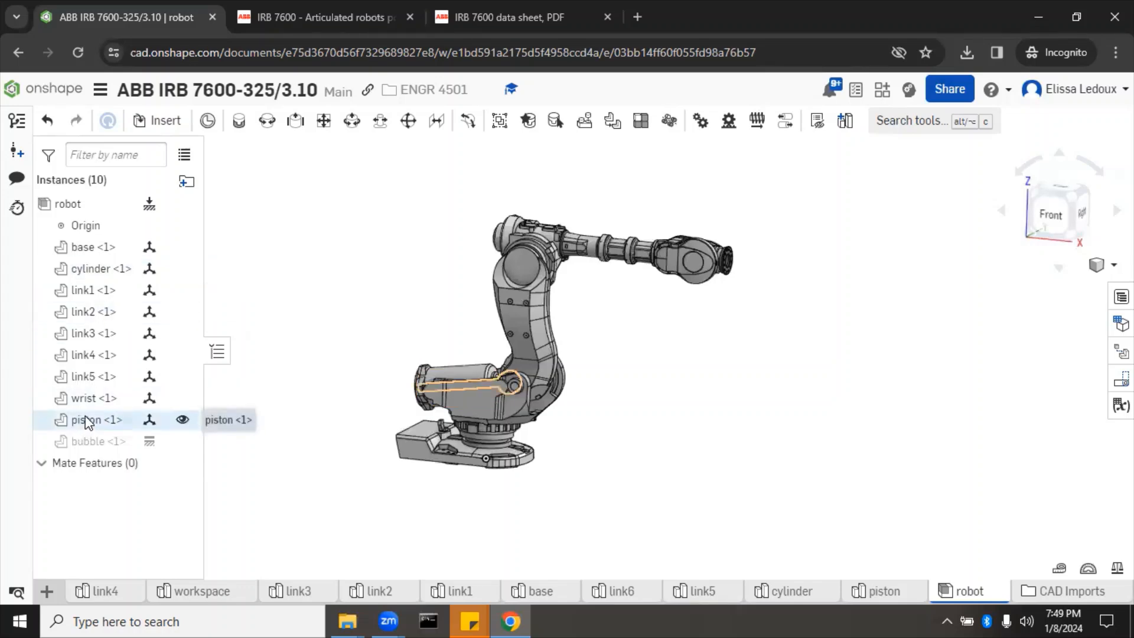
Step: Hide the piston <1> and cylinder <1> parts, then start a new Fastened mate
{"action": "right_click_drag", "start_coordinate": [268, 336], "coordinate": [289, 346]}
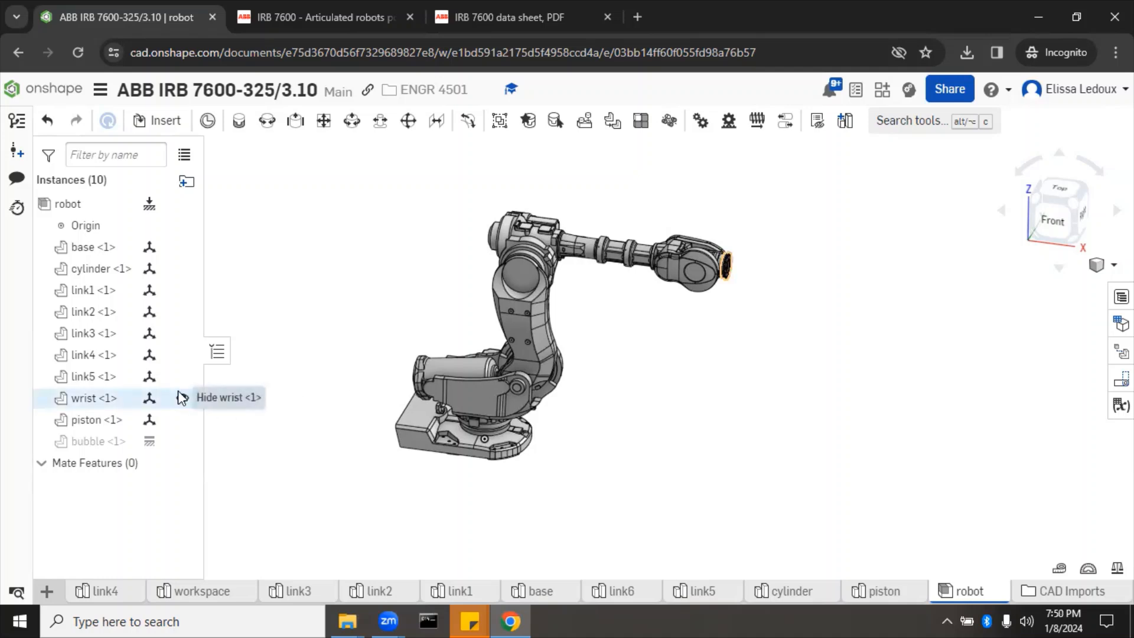
{"action": "right_click", "coordinate": [100, 422]}
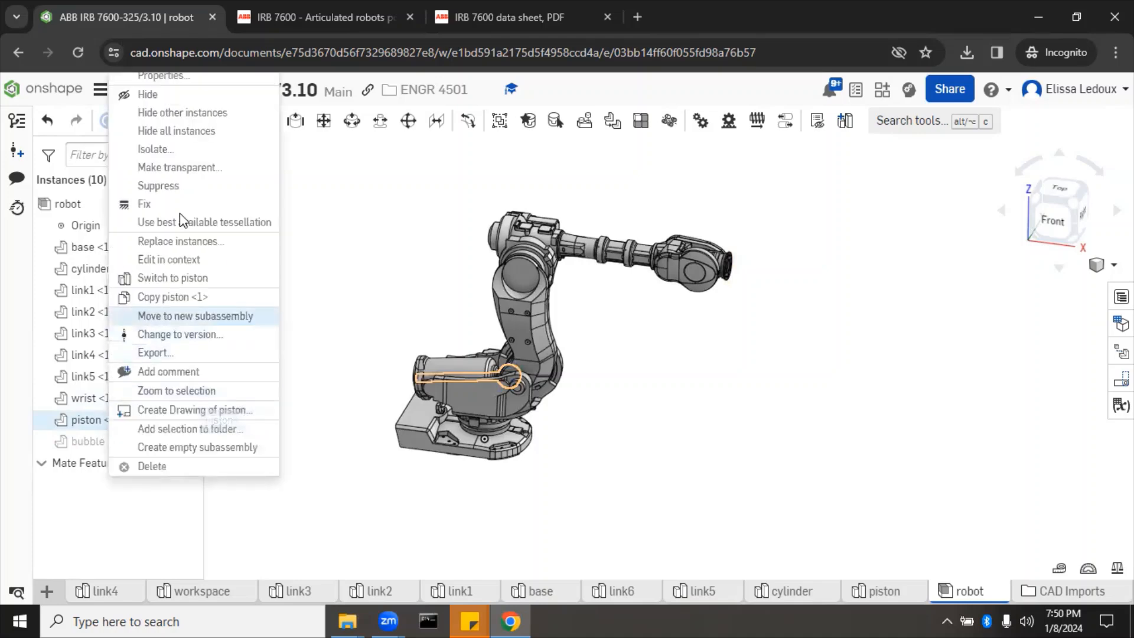
{"action": "left_click", "coordinate": [197, 101]}
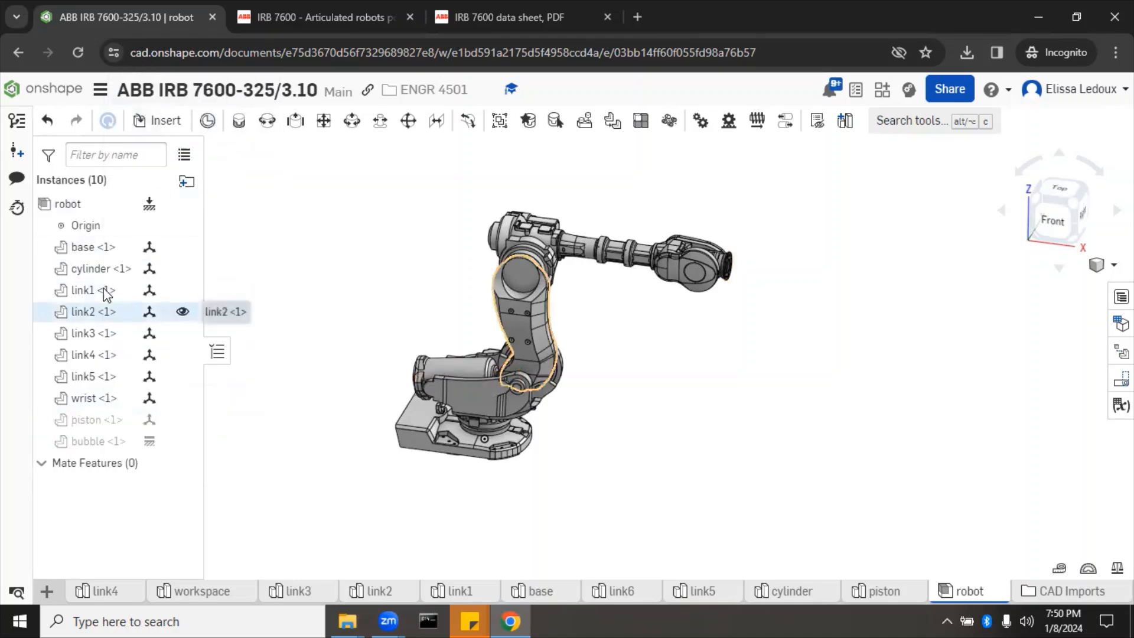
{"action": "right_click", "coordinate": [101, 272]}
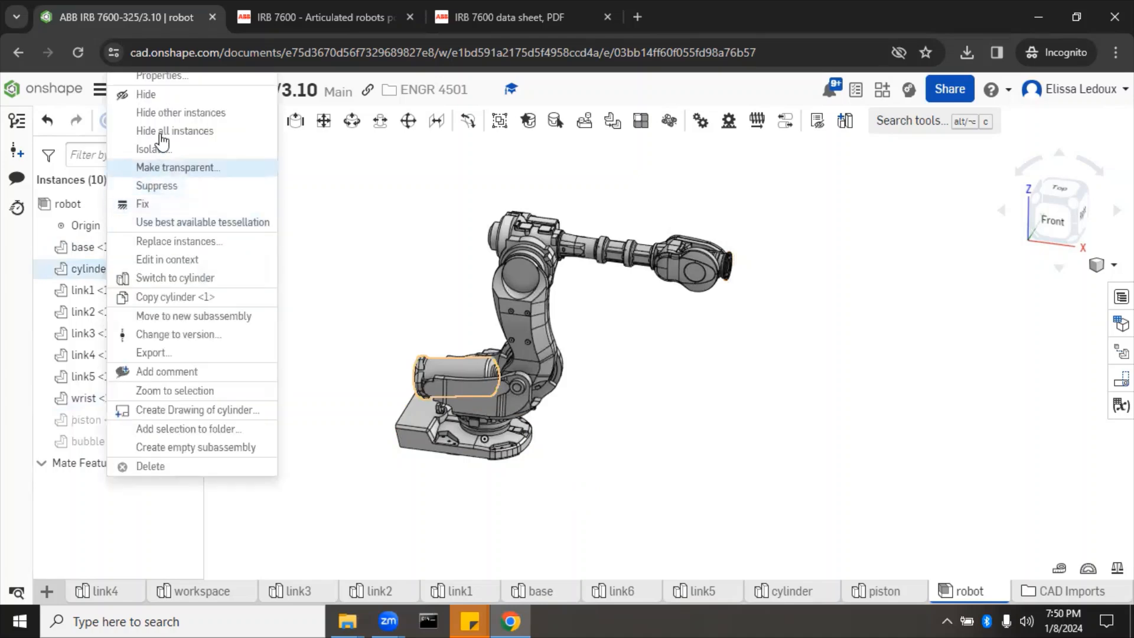
{"action": "left_click", "coordinate": [169, 101]}
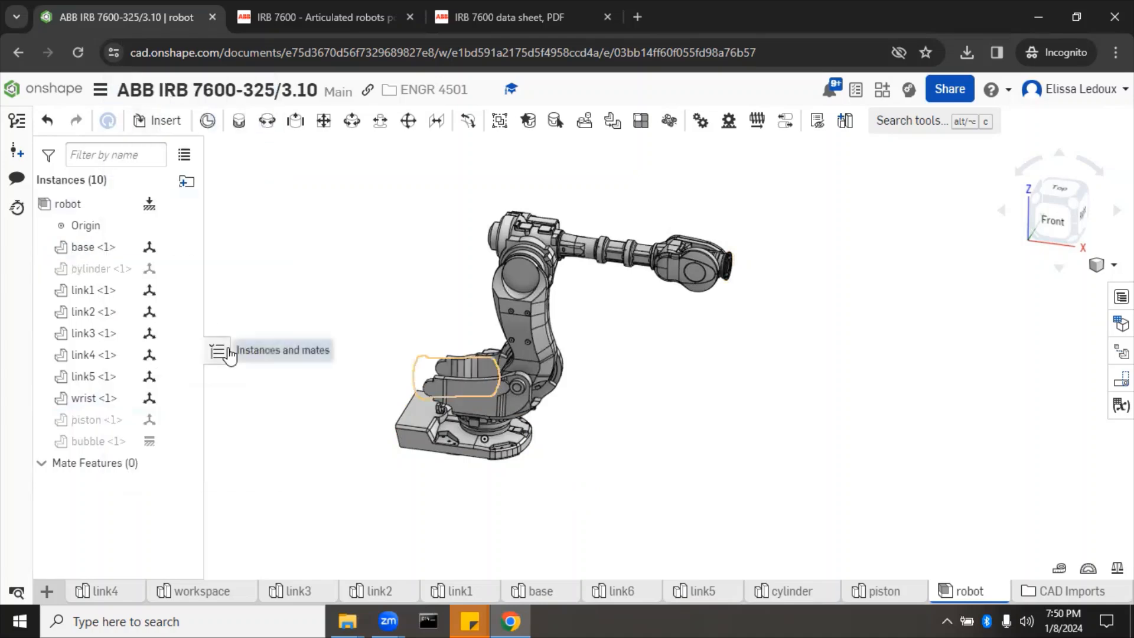
{"action": "mouse_move", "coordinate": [309, 455]}
{"action": "right_mouse_down"}
{"action": "mouse_move", "coordinate": [314, 427]}
{"action": "mouse_move", "coordinate": [319, 506]}
{"action": "mouse_move", "coordinate": [317, 443]}
{"action": "mouse_move", "coordinate": [319, 462]}
{"action": "right_mouse_up"}
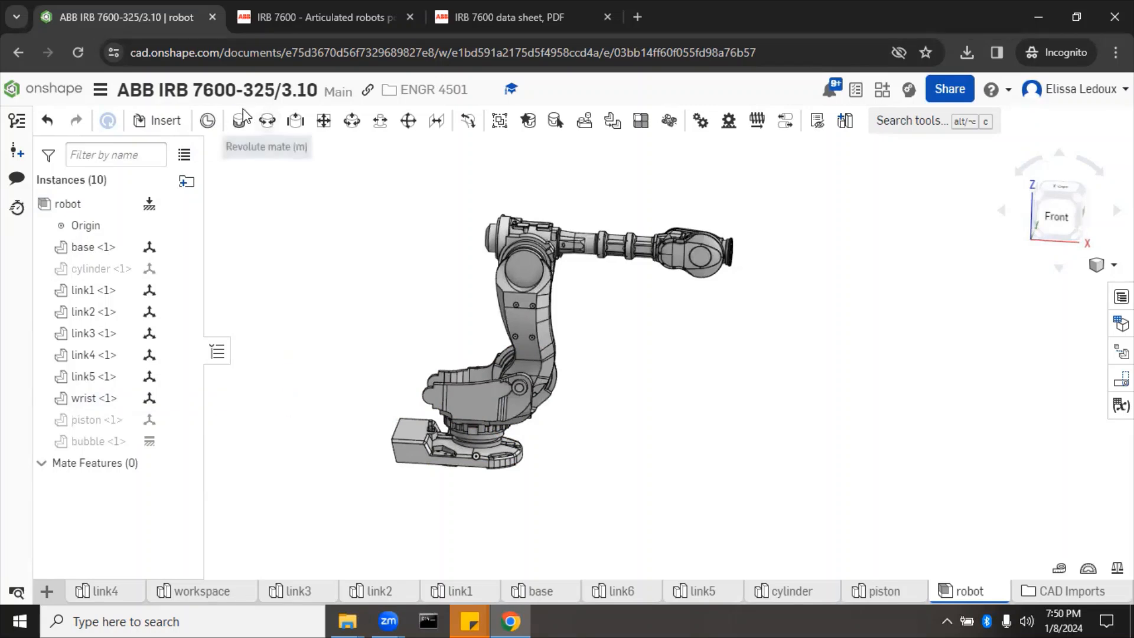
{"action": "left_click", "coordinate": [237, 126]}
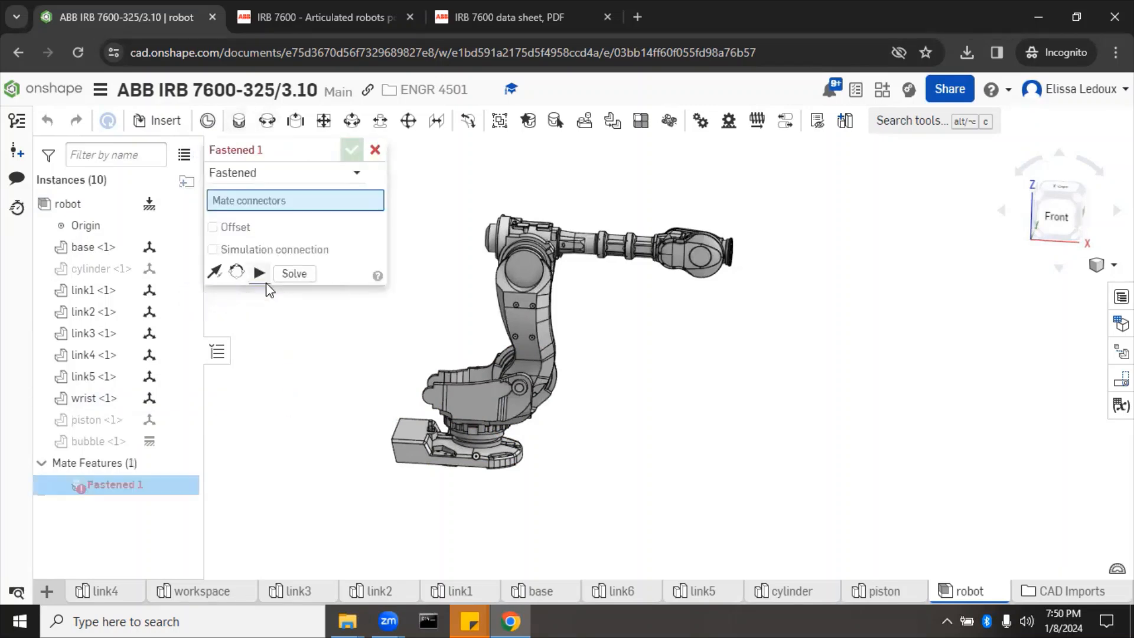
Step: Cancel the unfinished Fastened 1 mate and return to an upright front view
{"action": "right_click_drag", "start_coordinate": [303, 440], "coordinate": [311, 367]}
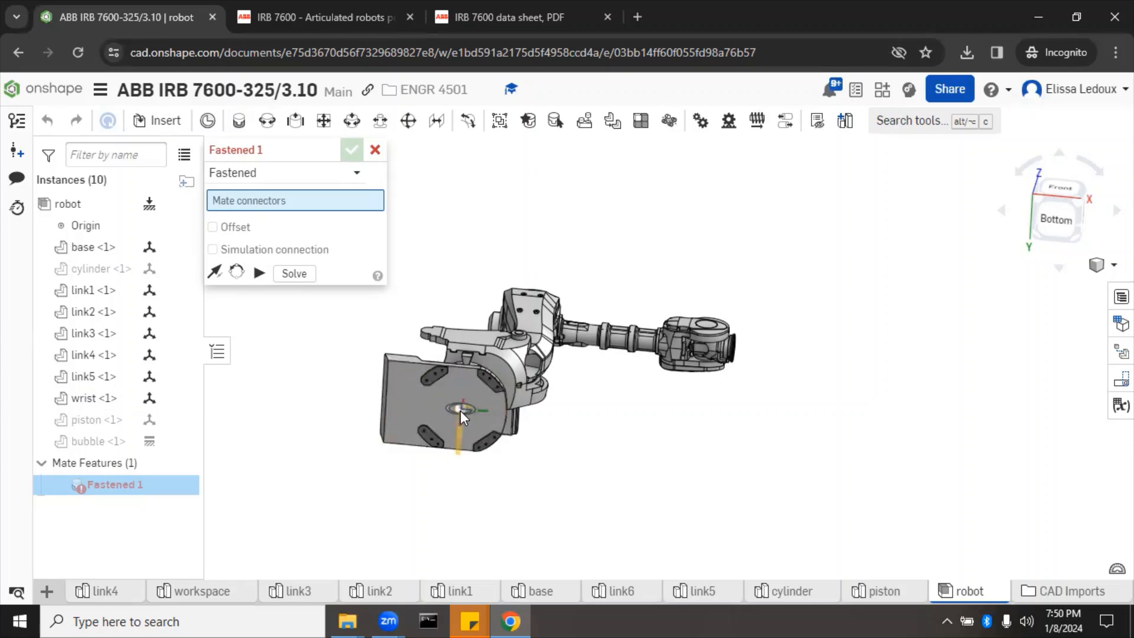
{"action": "left_click", "coordinate": [375, 149]}
{"action": "right_click_drag", "start_coordinate": [323, 220], "coordinate": [295, 260]}
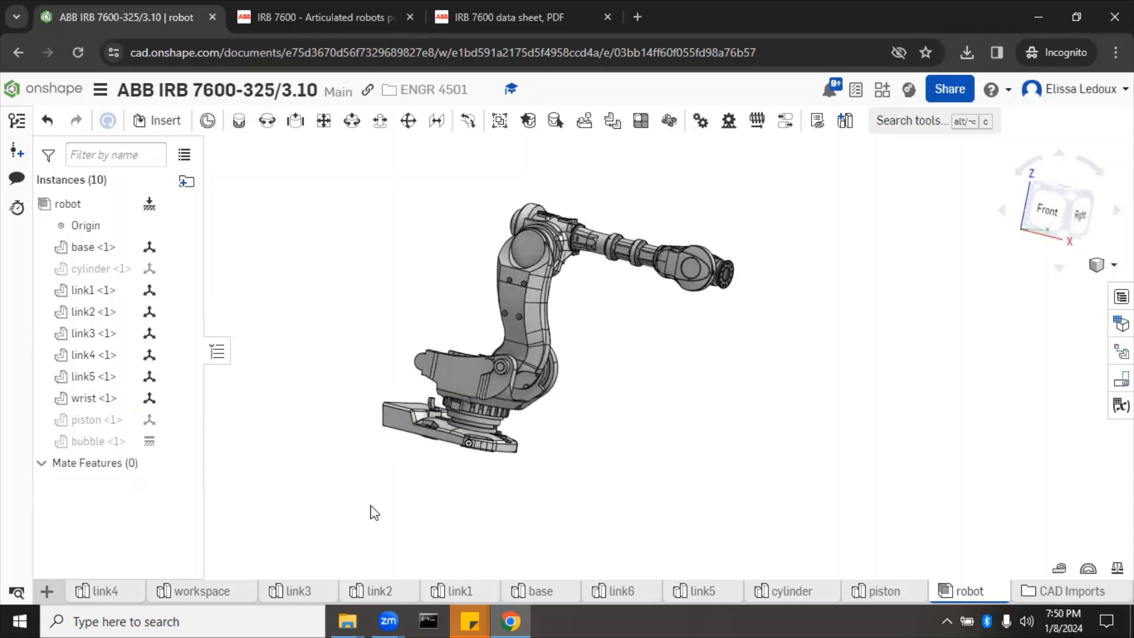
Step: Reorder the tabs so workspace comes first, followed by link6 and link5
{"action": "mouse_move", "coordinate": [223, 597]}
{"action": "left_click_drag", "start_coordinate": [223, 597], "coordinate": [103, 595]}
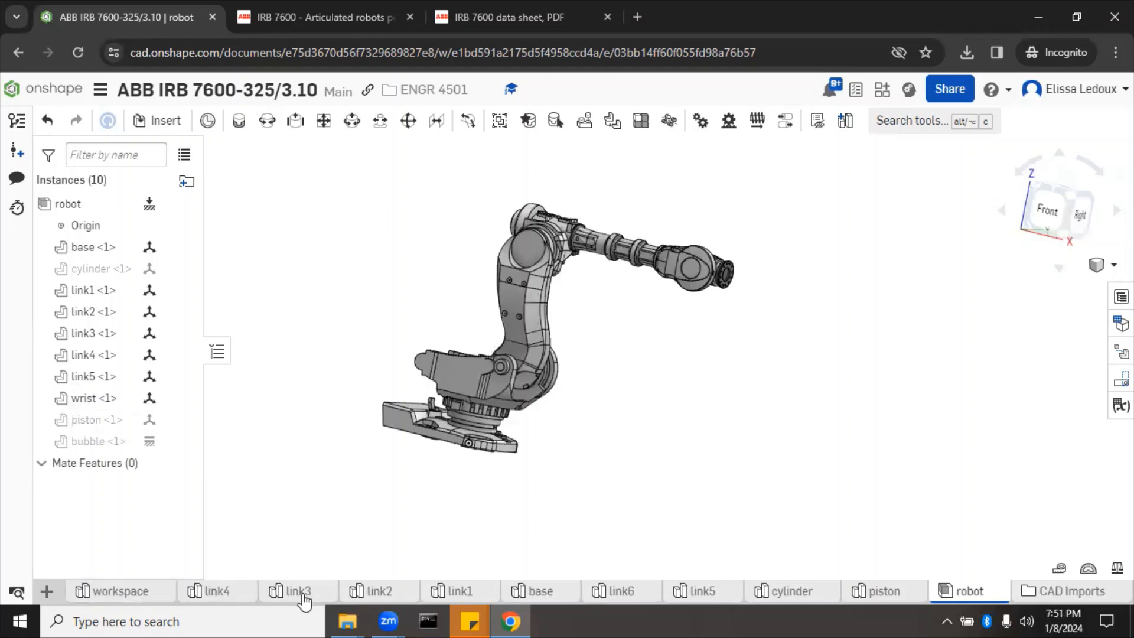
{"action": "left_click_drag", "start_coordinate": [710, 597], "coordinate": [207, 591]}
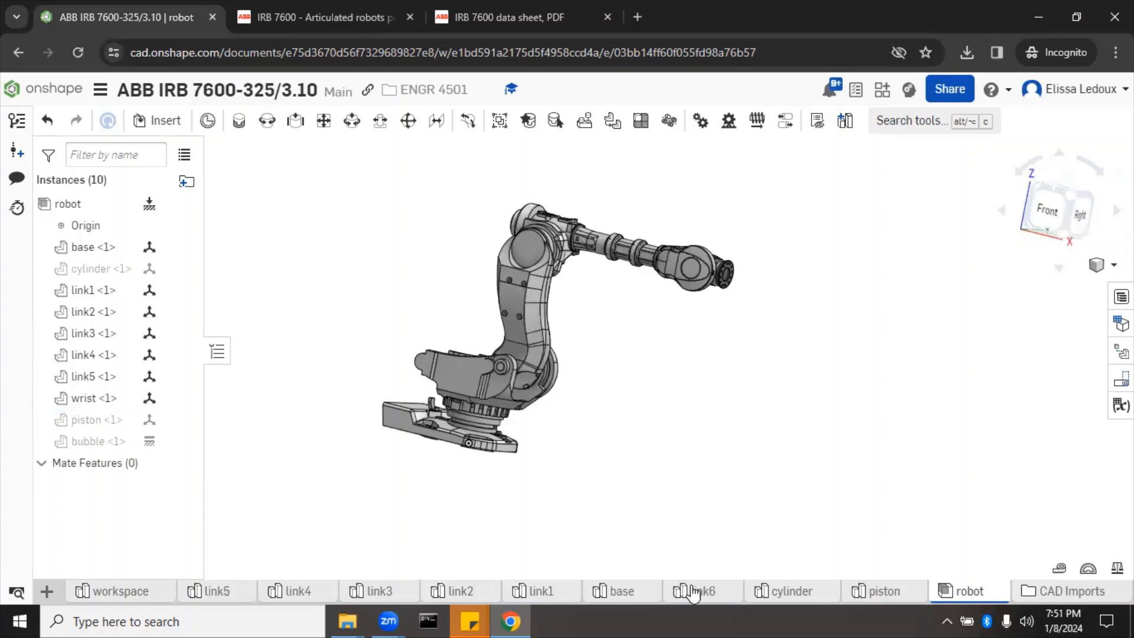
{"action": "left_click_drag", "start_coordinate": [697, 594], "coordinate": [238, 600]}
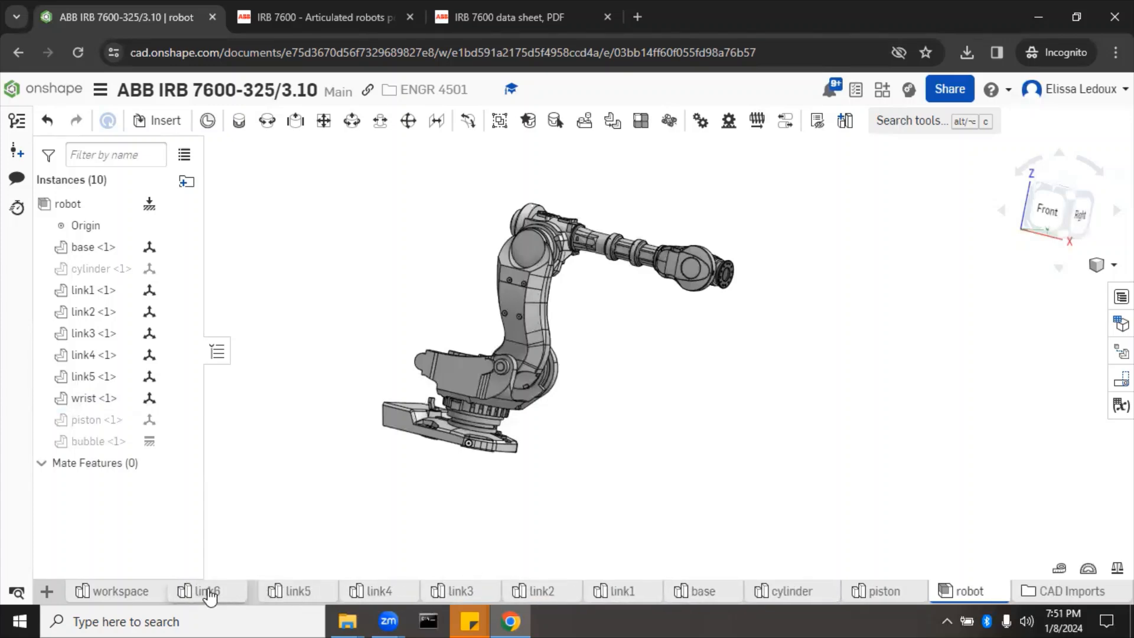
Step: In the base Part Studio, add Mate connector 1 on the base part's origin vertex
{"action": "left_click", "coordinate": [705, 595]}
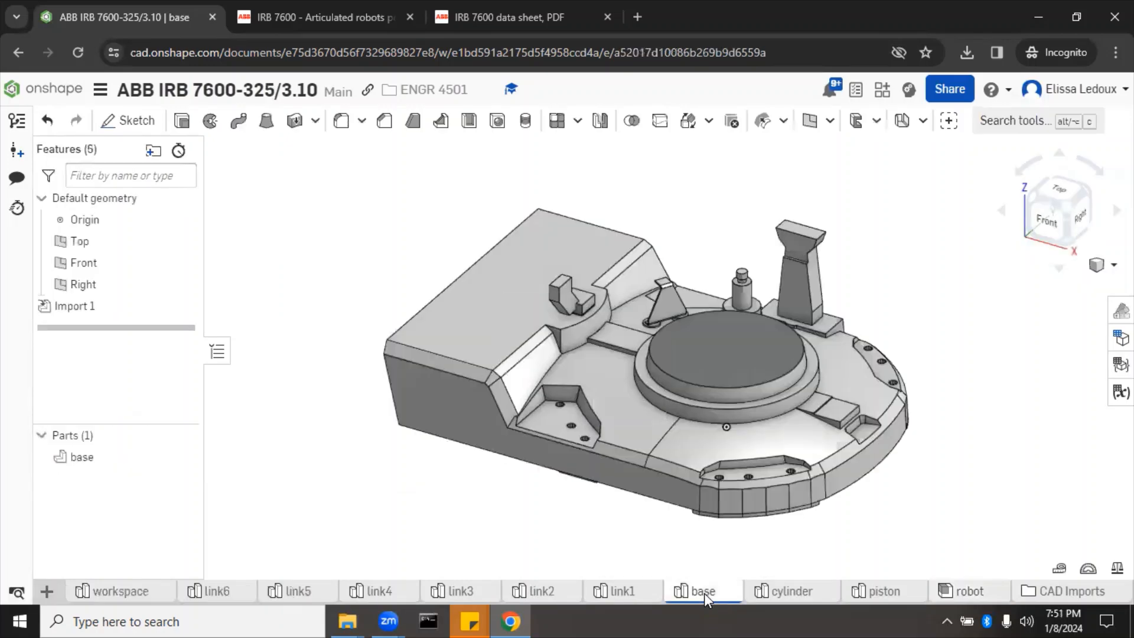
{"action": "right_click_drag", "start_coordinate": [451, 481], "coordinate": [455, 436]}
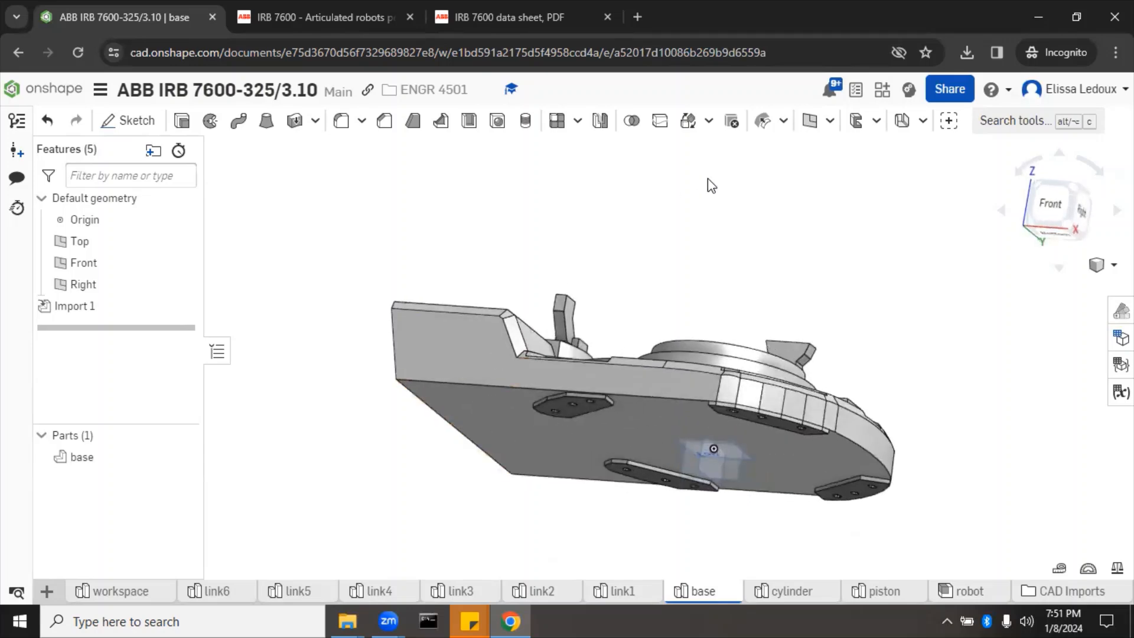
{"action": "left_click", "coordinate": [831, 123]}
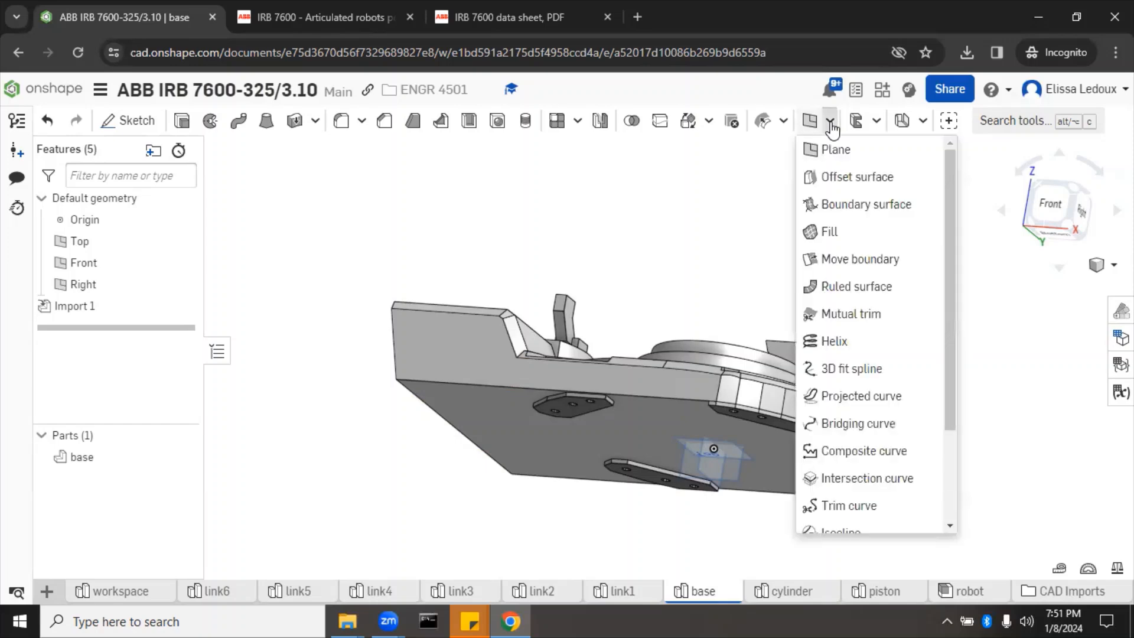
{"action": "scroll", "coordinate": [854, 319], "scroll_direction": "down", "scroll_amount": 4}
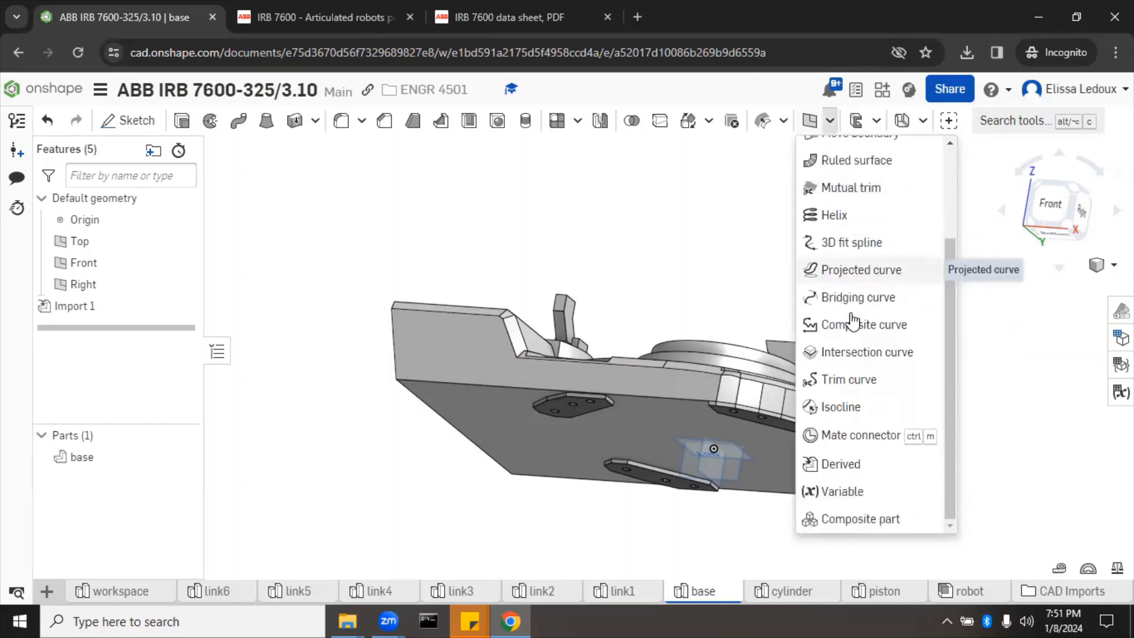
{"action": "left_click", "coordinate": [861, 437]}
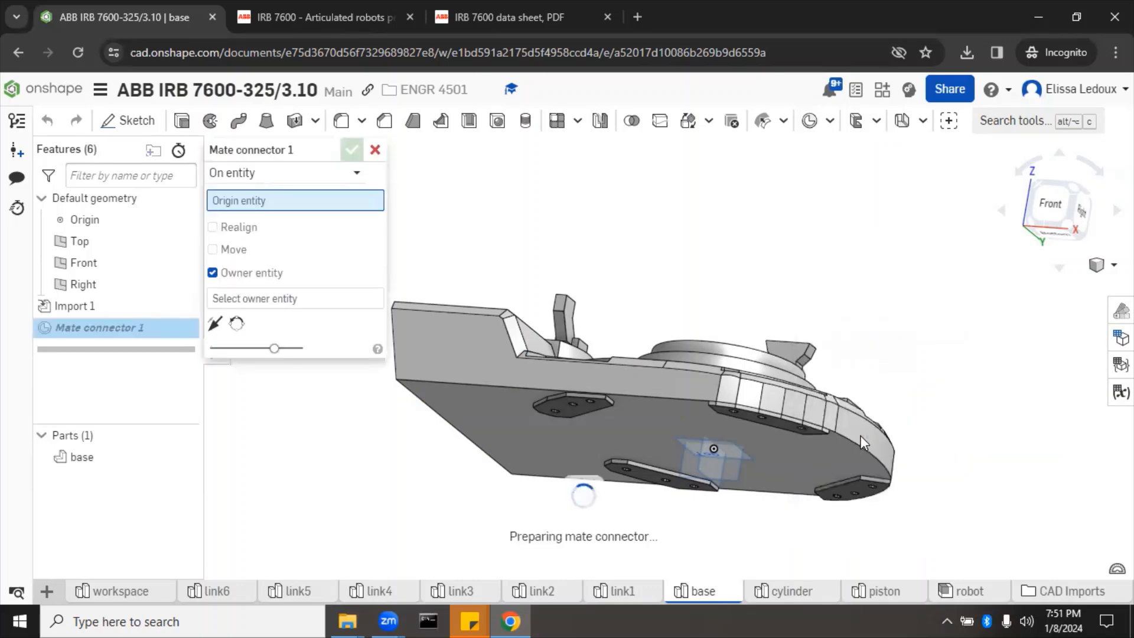
{"action": "left_click", "coordinate": [713, 459]}
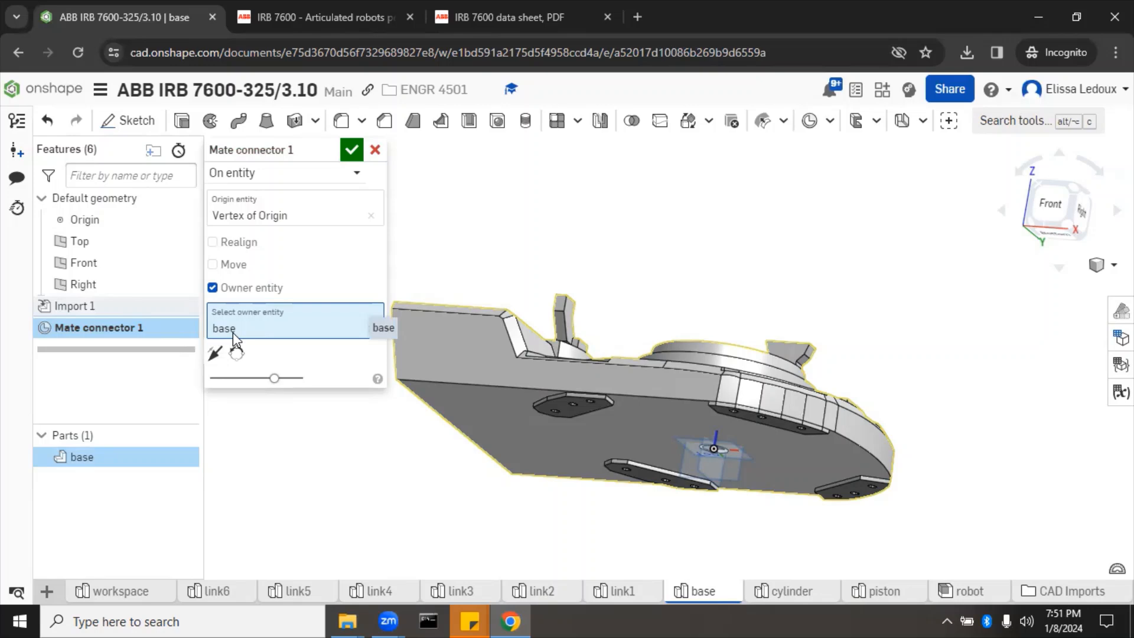
{"action": "left_click", "coordinate": [352, 150]}
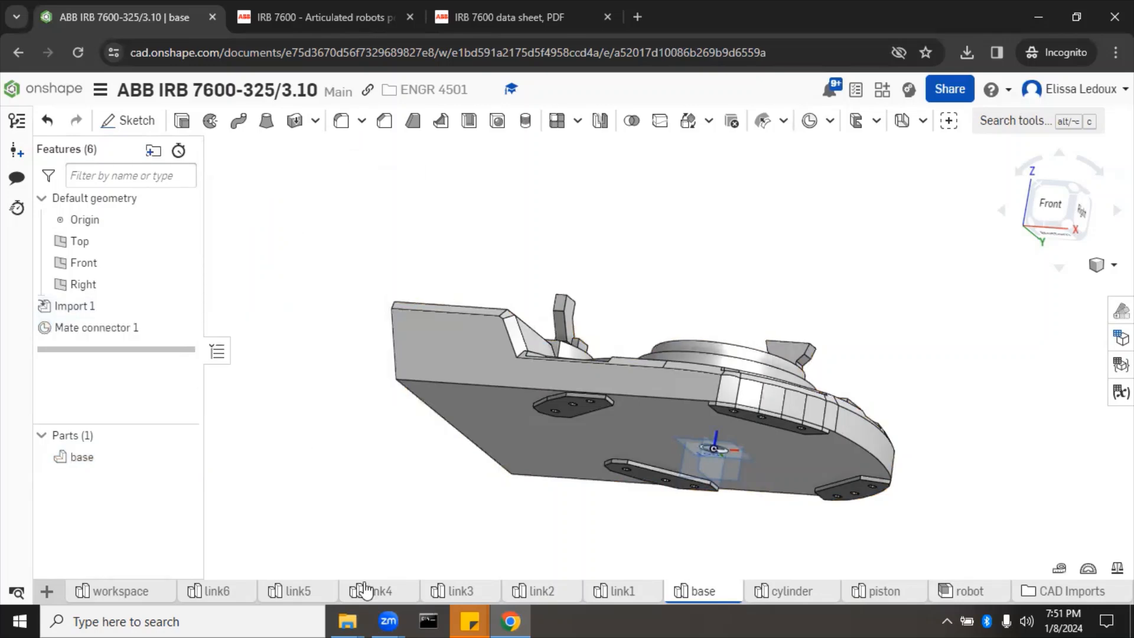
Step: Back in the robot assembly, fasten the base's mate connector to link1's connector
{"action": "left_click", "coordinate": [961, 591]}
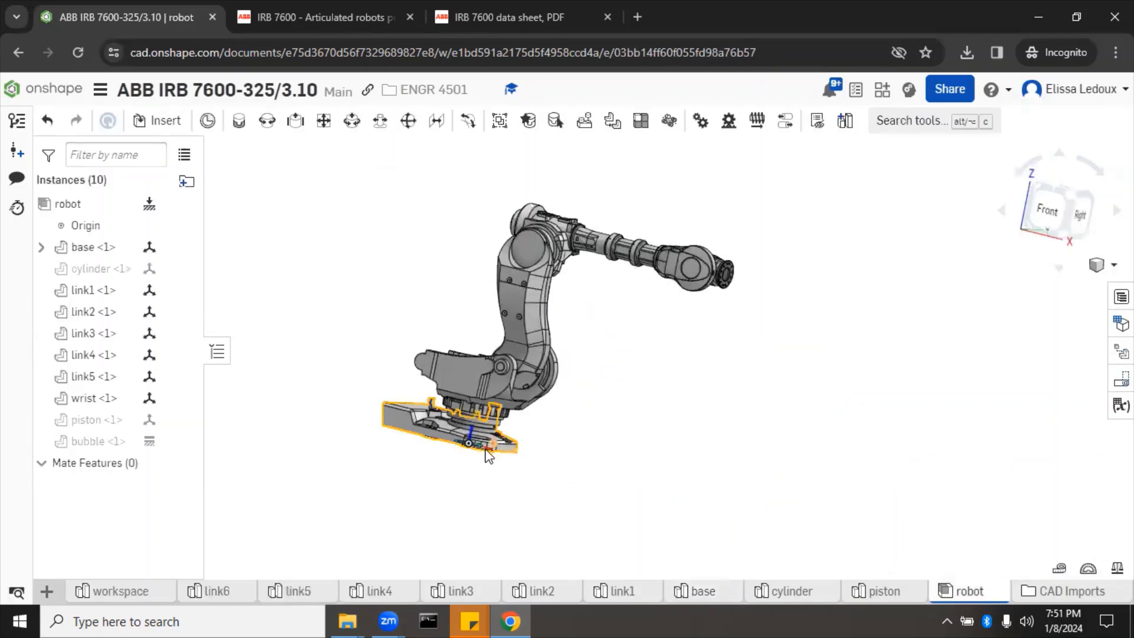
{"action": "right_click_drag", "start_coordinate": [547, 526], "coordinate": [551, 461]}
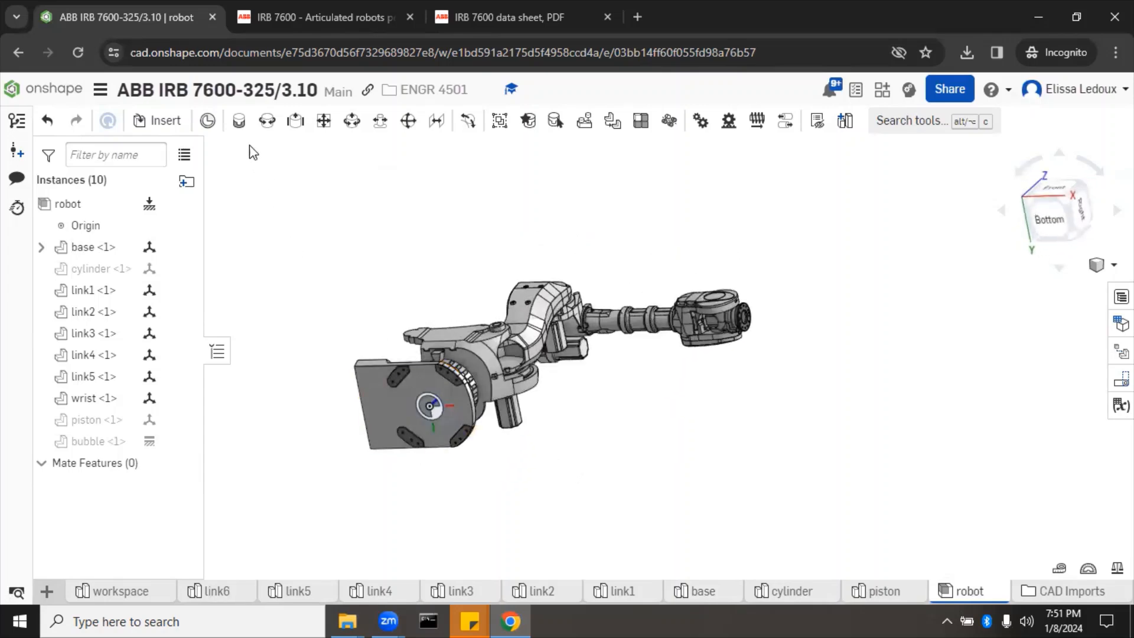
{"action": "left_click", "coordinate": [240, 122]}
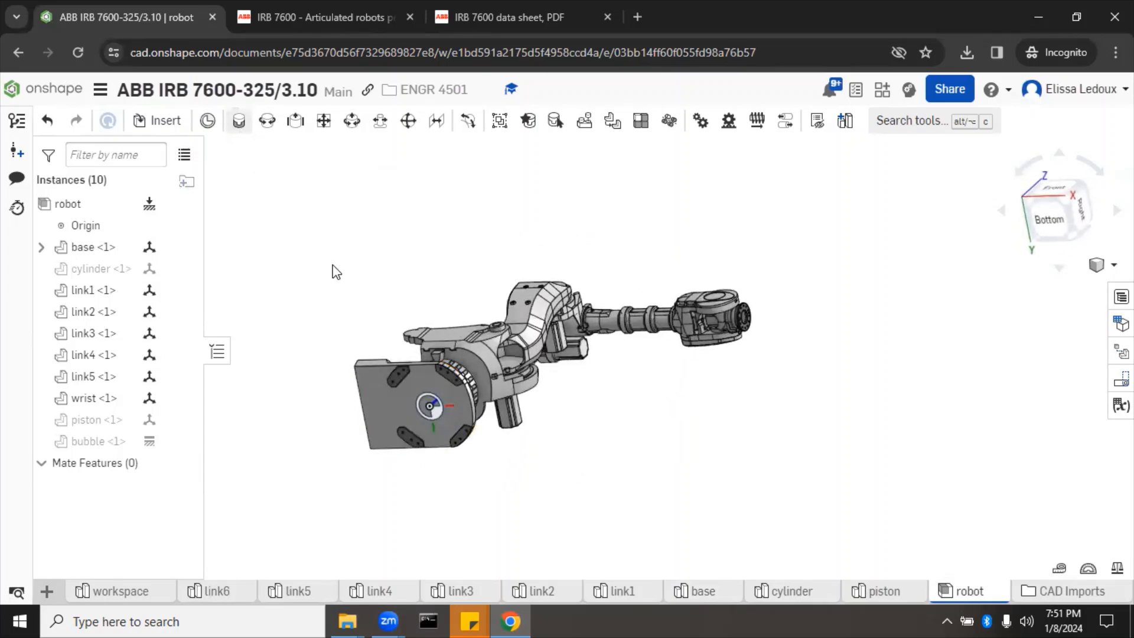
{"action": "left_click", "coordinate": [422, 408]}
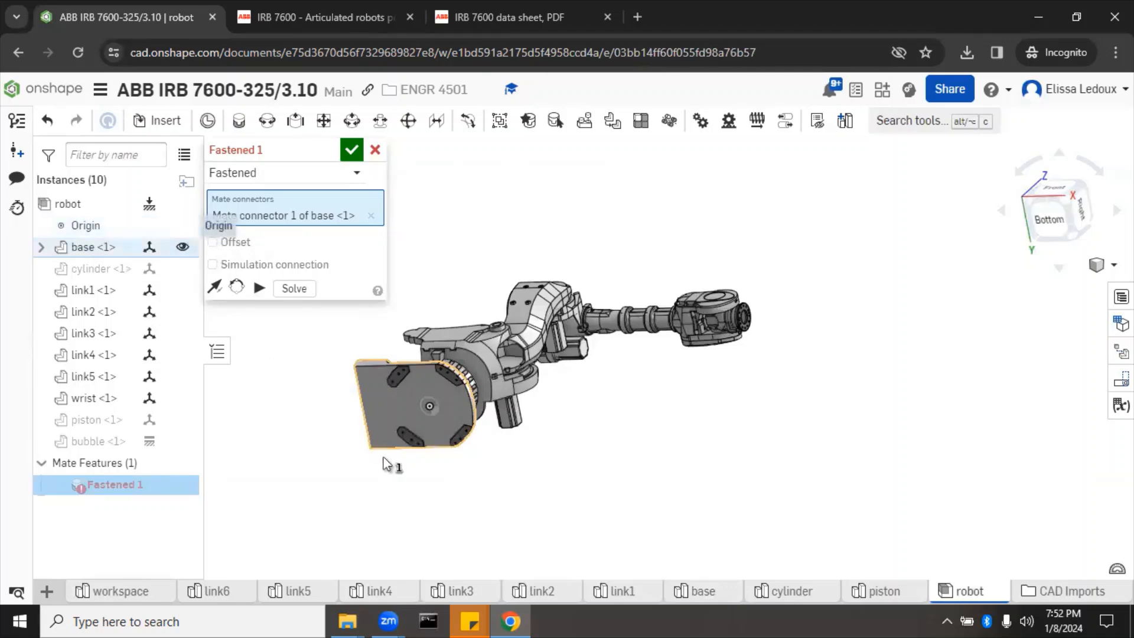
{"action": "left_click_drag", "start_coordinate": [395, 407], "coordinate": [232, 448]}
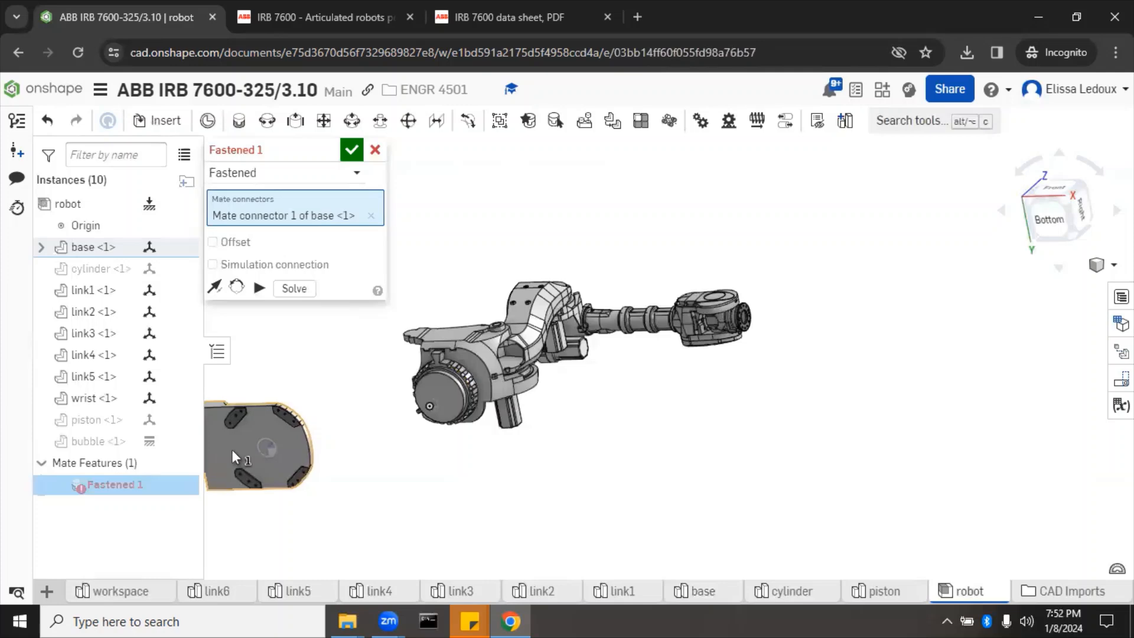
{"action": "left_click", "coordinate": [429, 411]}
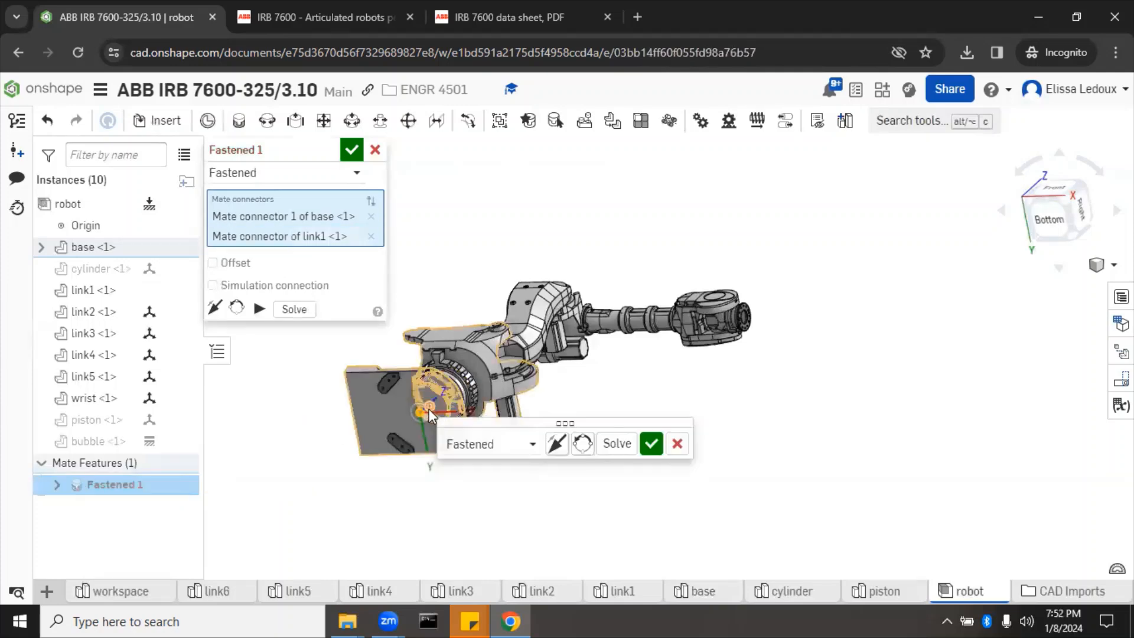
Step: Try flipping the base's primary axis, then discard the trial fastened mate
{"action": "right_click_drag", "start_coordinate": [506, 260], "coordinate": [515, 313]}
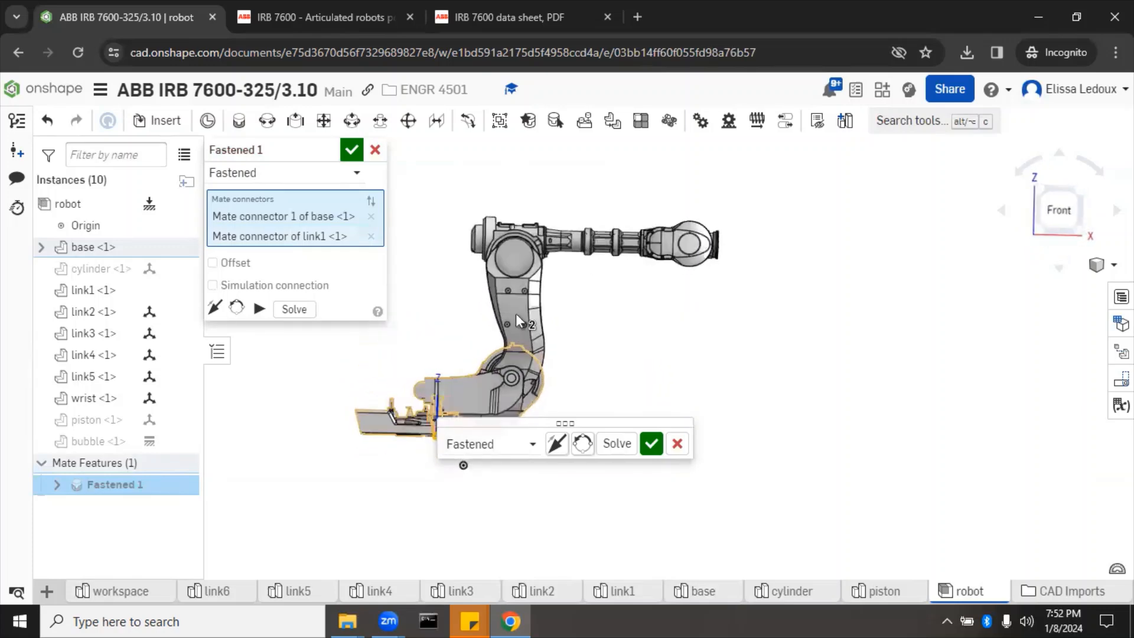
{"action": "scroll", "coordinate": [645, 355], "scroll_direction": "down", "scroll_amount": 4}
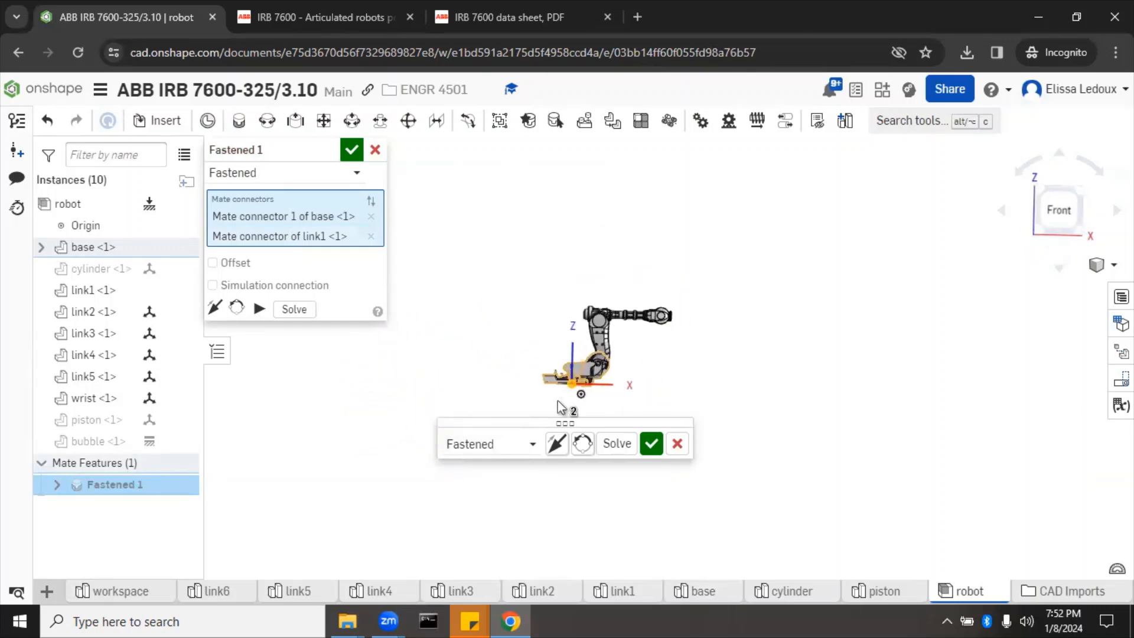
{"action": "scroll", "coordinate": [558, 401], "scroll_direction": "up", "scroll_amount": 10}
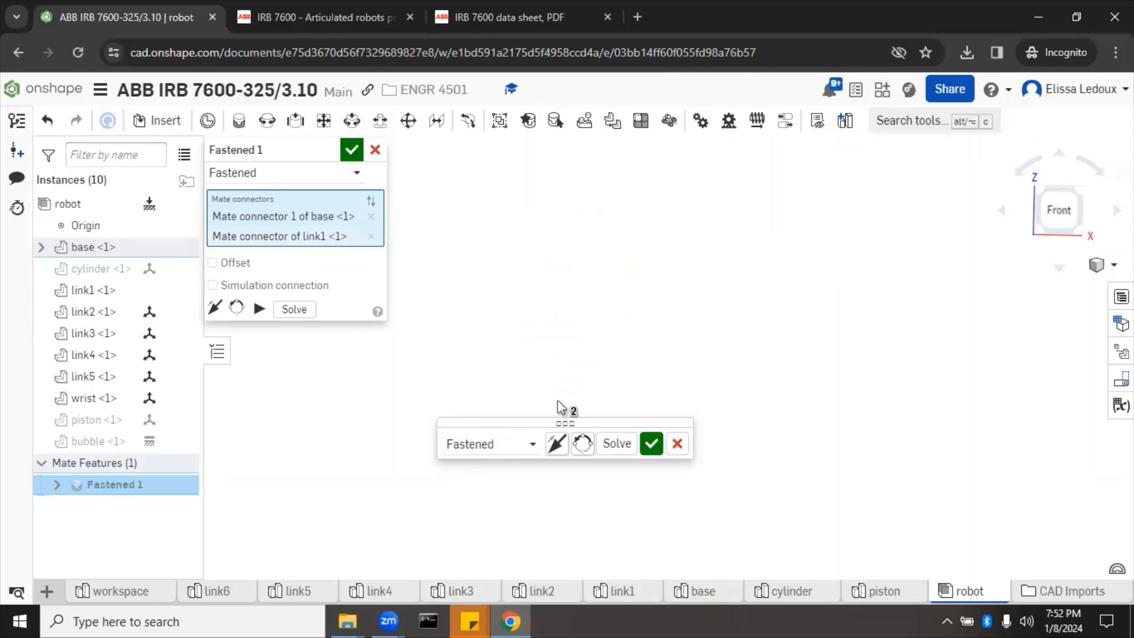
{"action": "scroll", "coordinate": [558, 407], "scroll_direction": "down", "scroll_amount": 5}
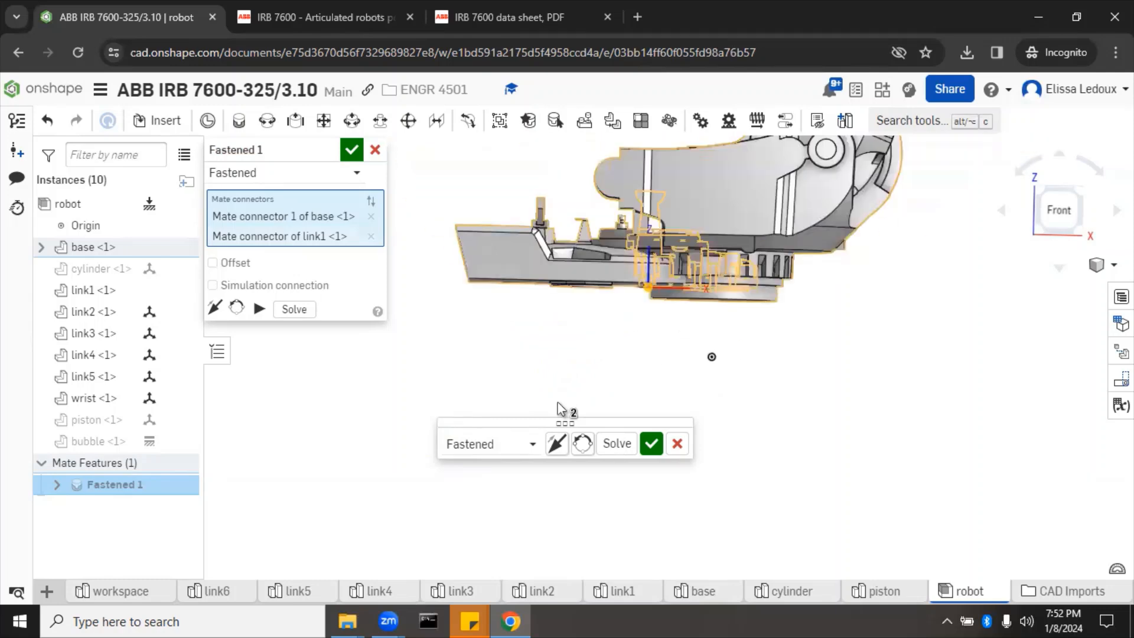
{"action": "left_click", "coordinate": [554, 449]}
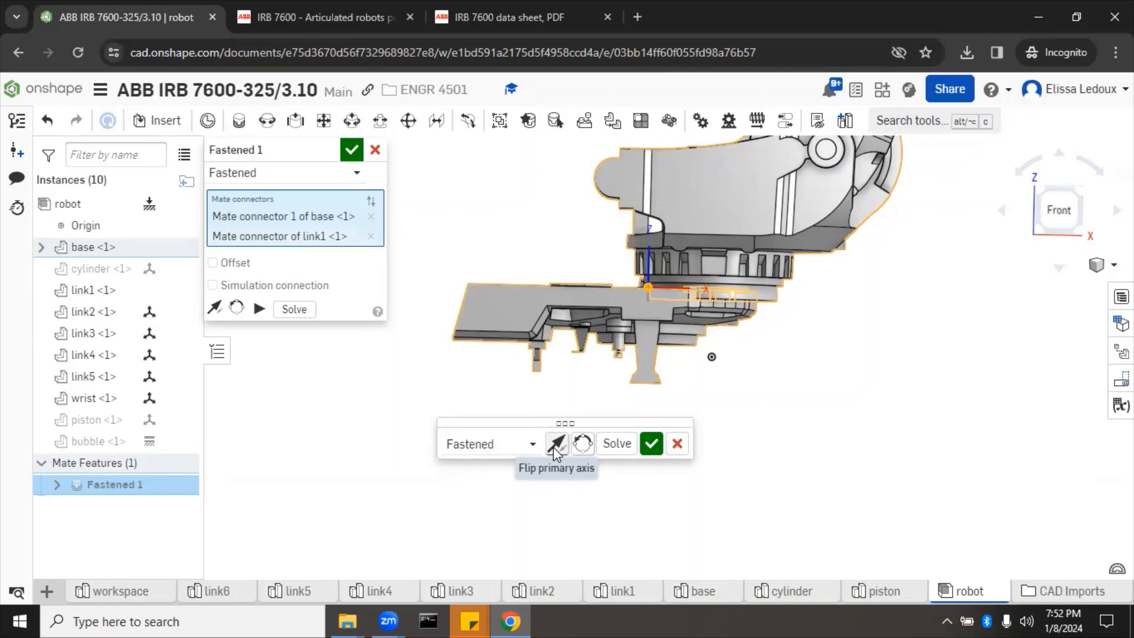
{"action": "left_click", "coordinate": [375, 150]}
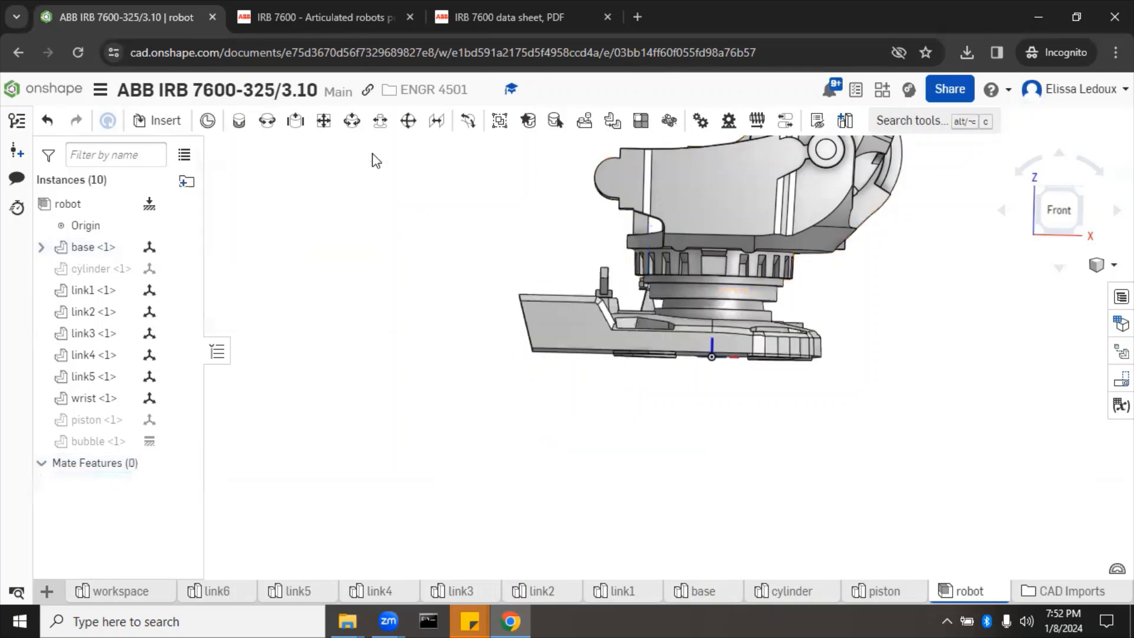
Step: Fasten the base's mate connector to the assembly Origin and name the mate 'ground'
{"action": "left_click", "coordinate": [239, 124]}
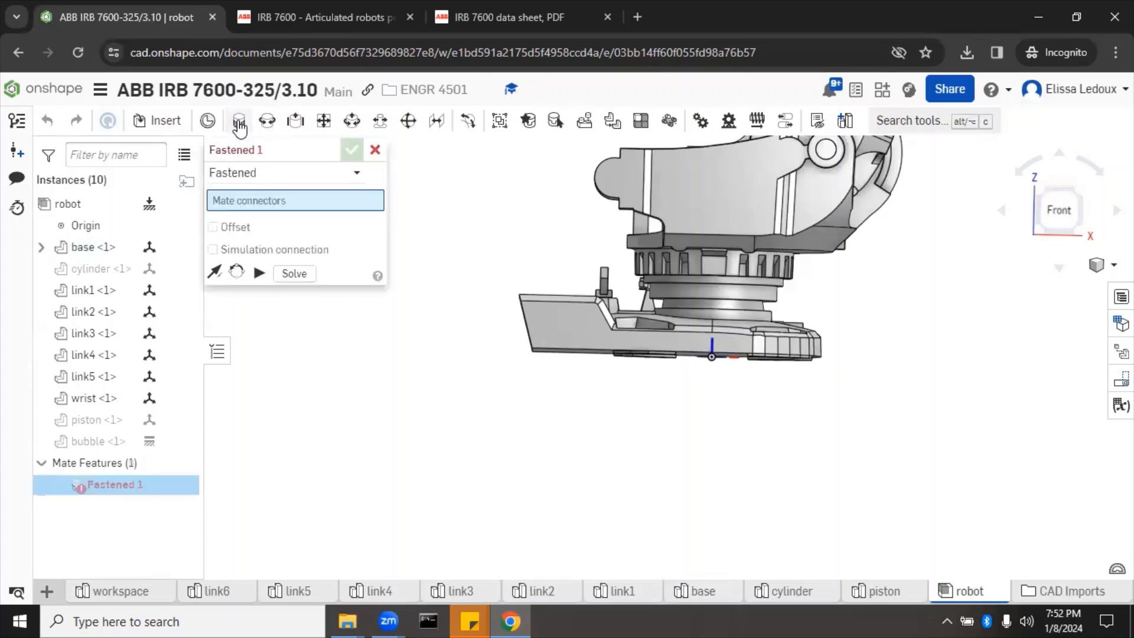
{"action": "left_click", "coordinate": [711, 357]}
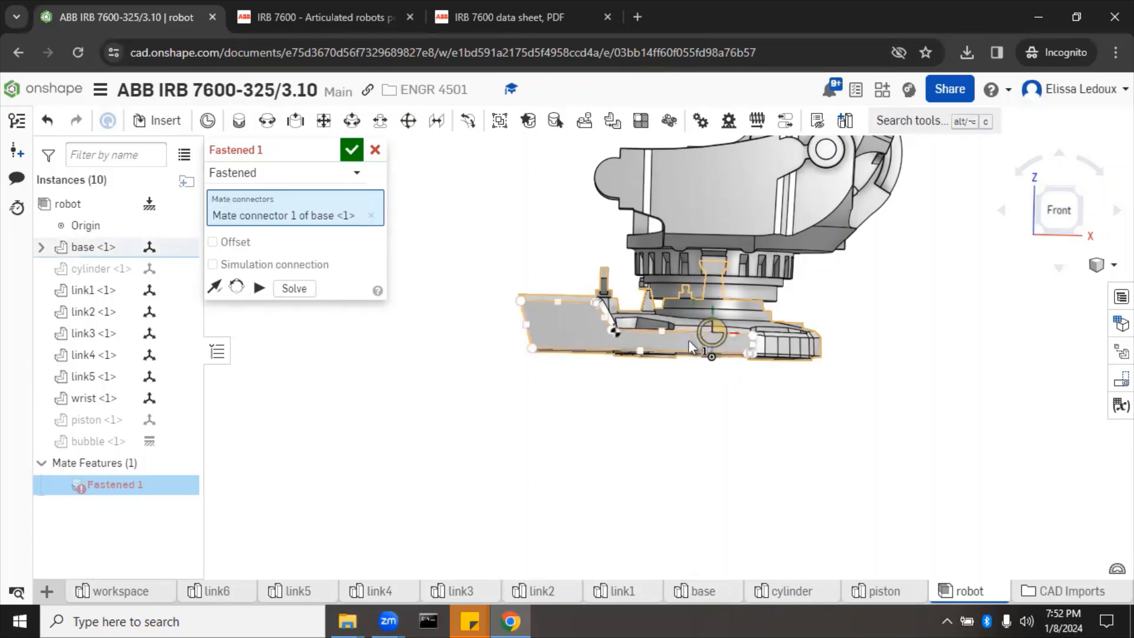
{"action": "right_click_drag", "start_coordinate": [569, 379], "coordinate": [803, 364]}
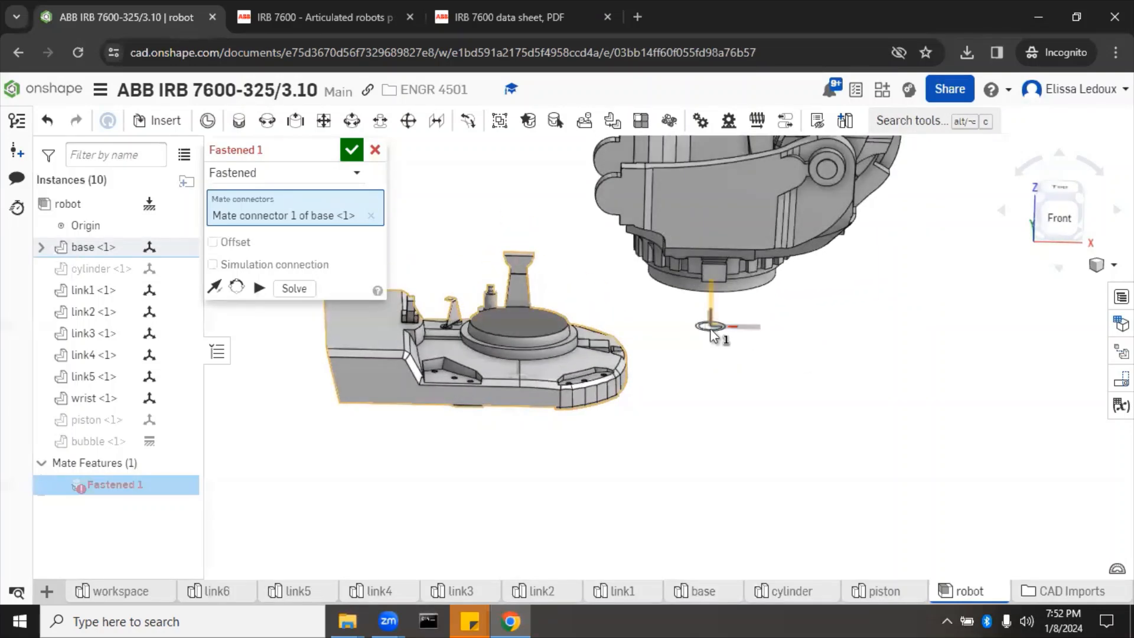
{"action": "left_click", "coordinate": [710, 327]}
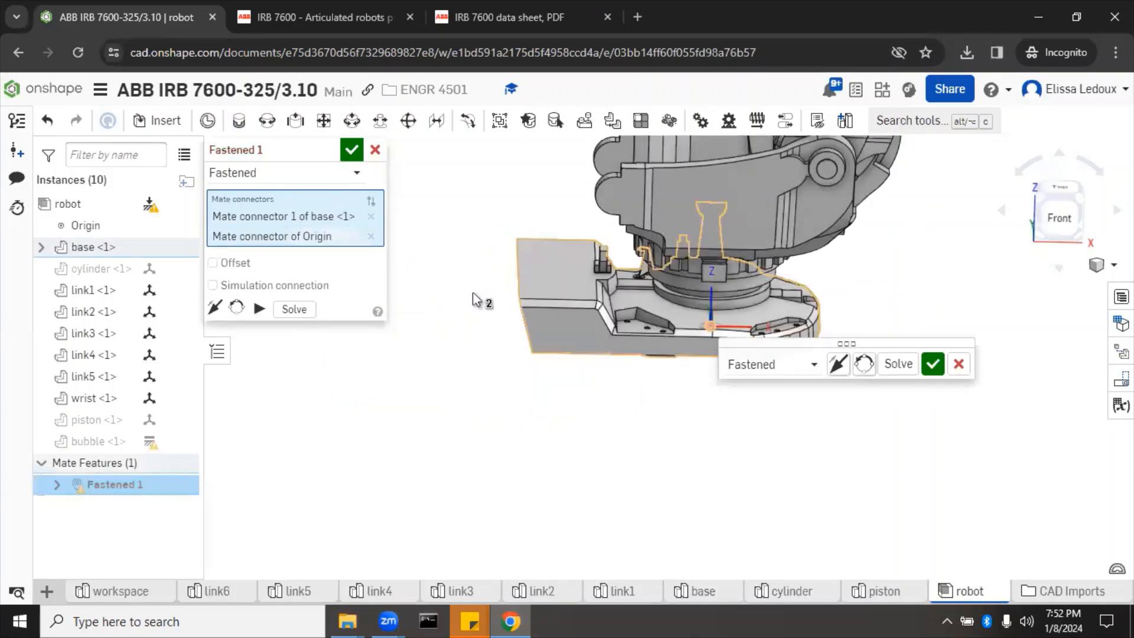
{"action": "left_click", "coordinate": [327, 152]}
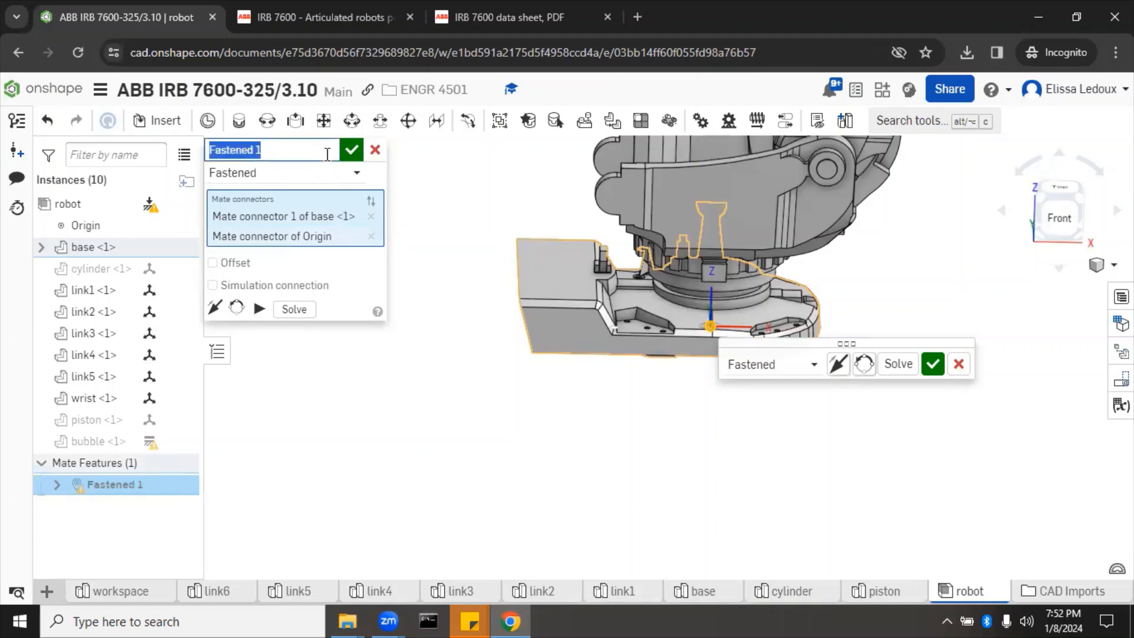
{"action": "type", "text": "ground"}
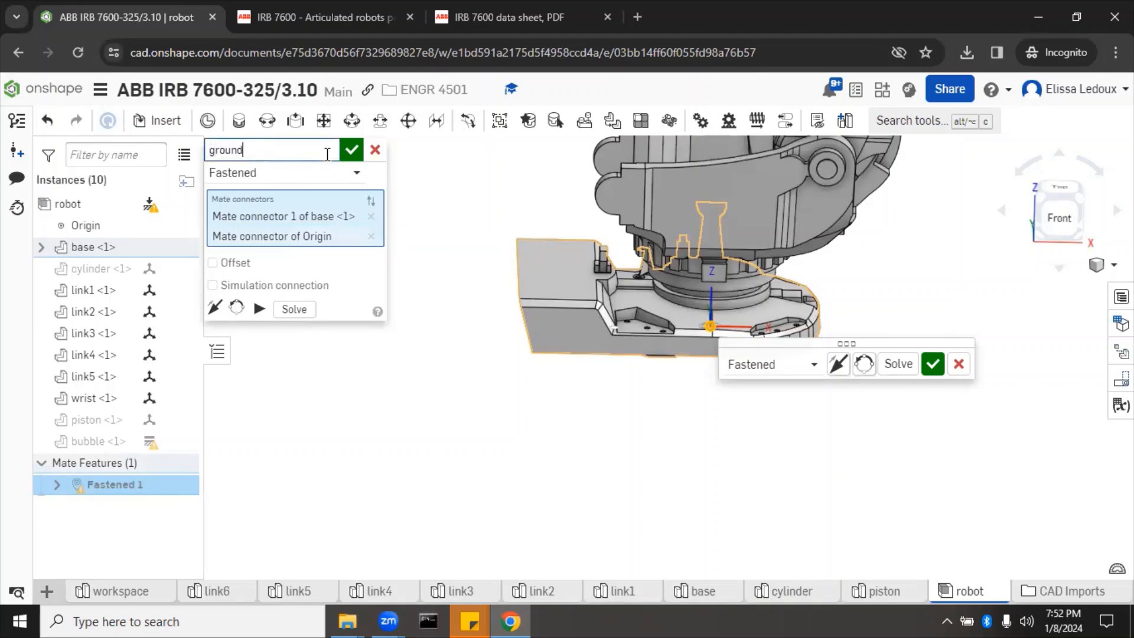
{"action": "left_click", "coordinate": [351, 150]}
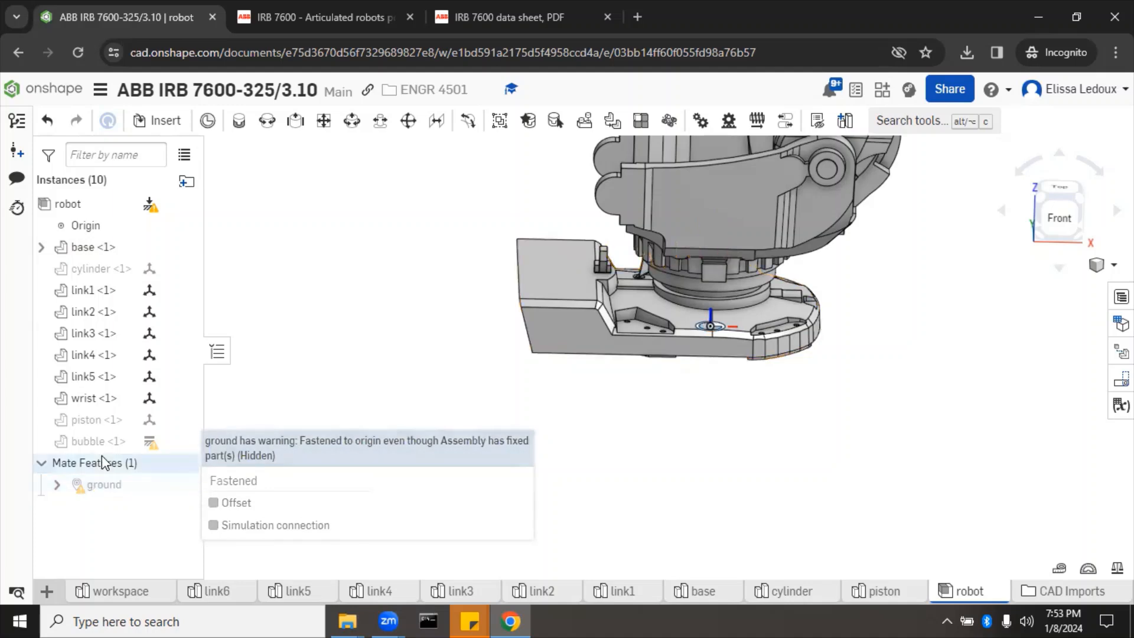
Step: Delete the hidden bubble <1> instance, leaving nine instances, and zoom out to the whole robot
{"action": "left_click", "coordinate": [86, 206]}
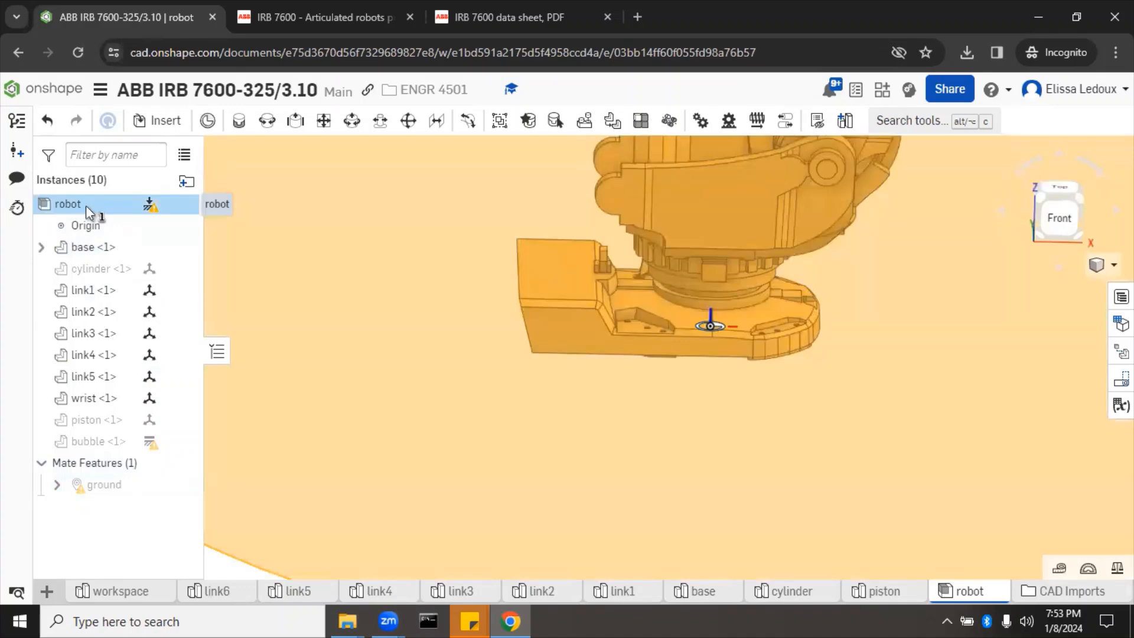
{"action": "left_click", "coordinate": [86, 205]}
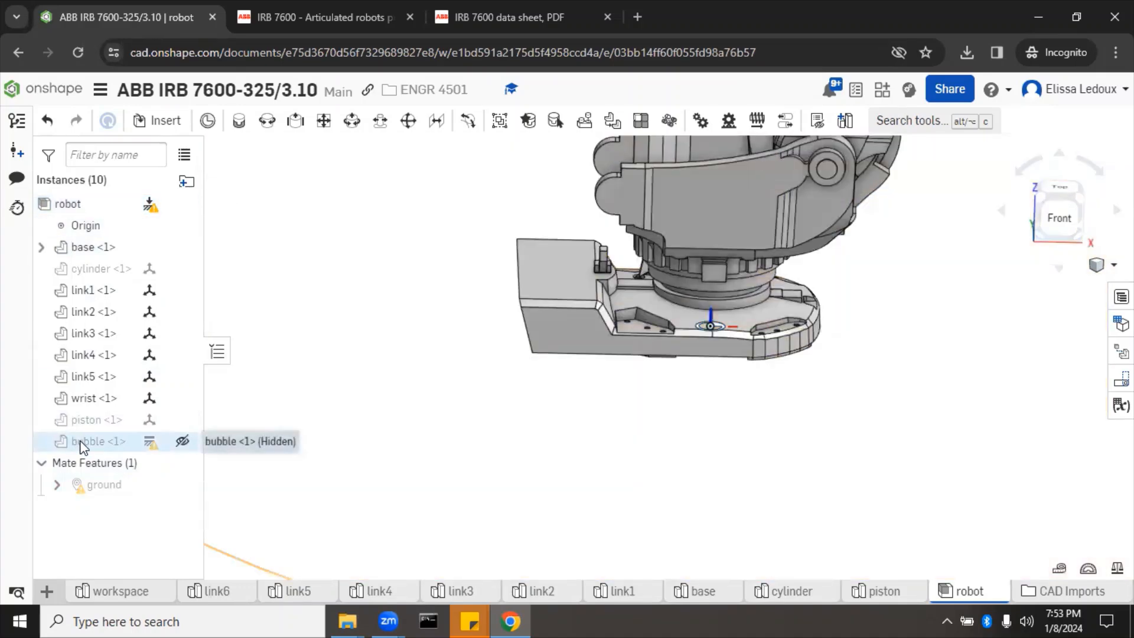
{"action": "left_click", "coordinate": [83, 447]}
{"action": "key", "text": "Delete"}
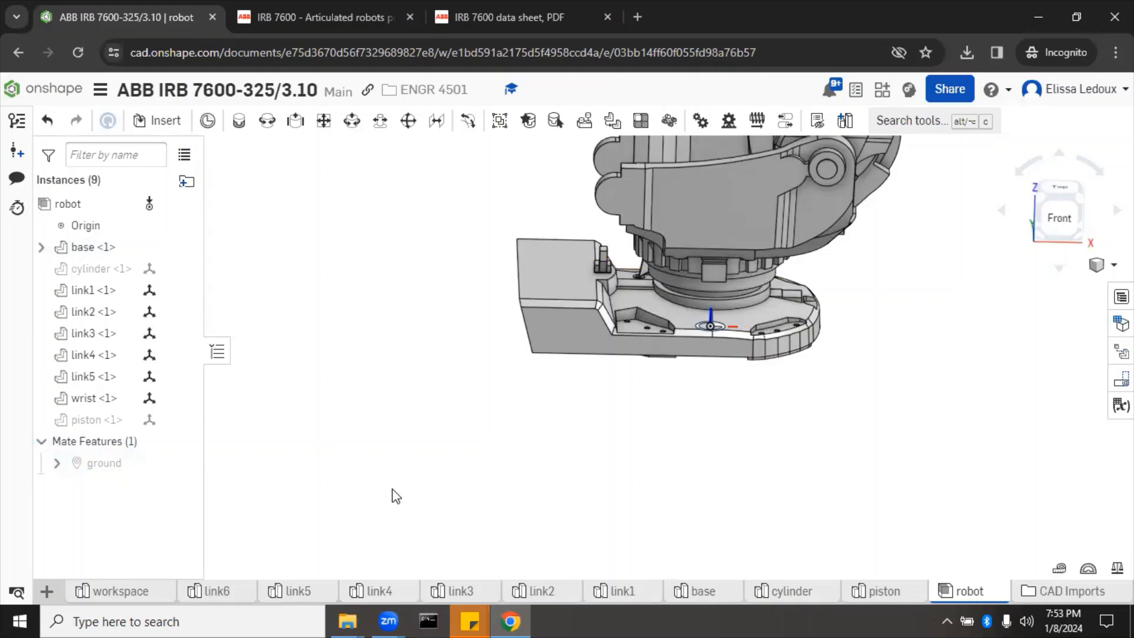
{"action": "scroll", "coordinate": [394, 496], "scroll_direction": "down", "scroll_amount": 1}
{"action": "scroll", "coordinate": [395, 496], "scroll_direction": "down", "scroll_amount": 3}
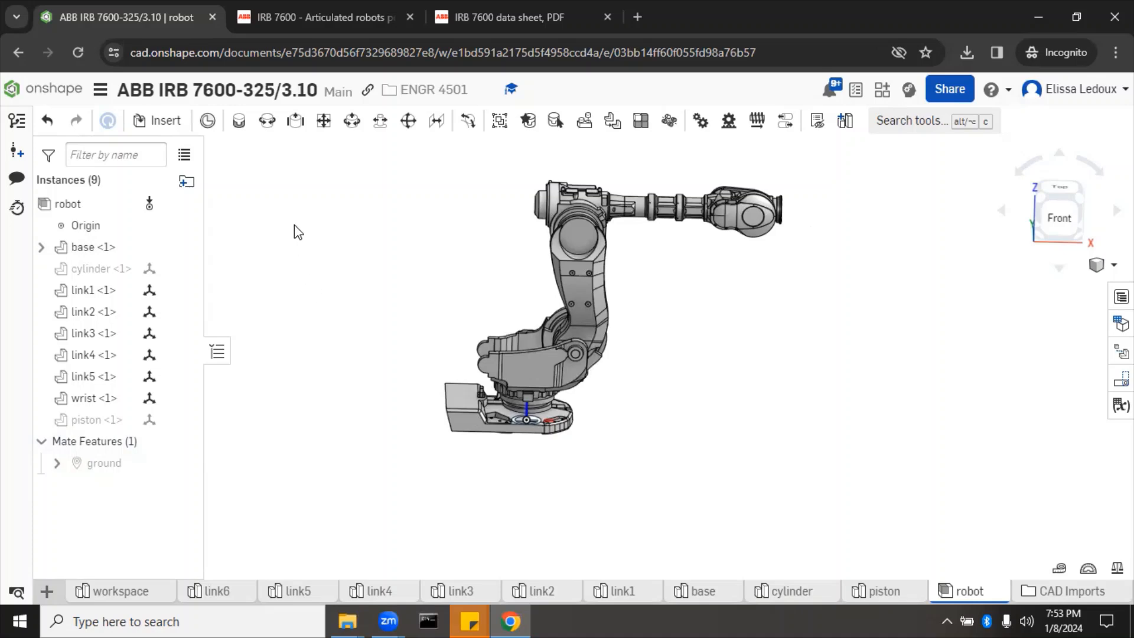
Step: Add revolute mate J1 joining the base's mate connector to link1's
{"action": "left_click", "coordinate": [266, 124]}
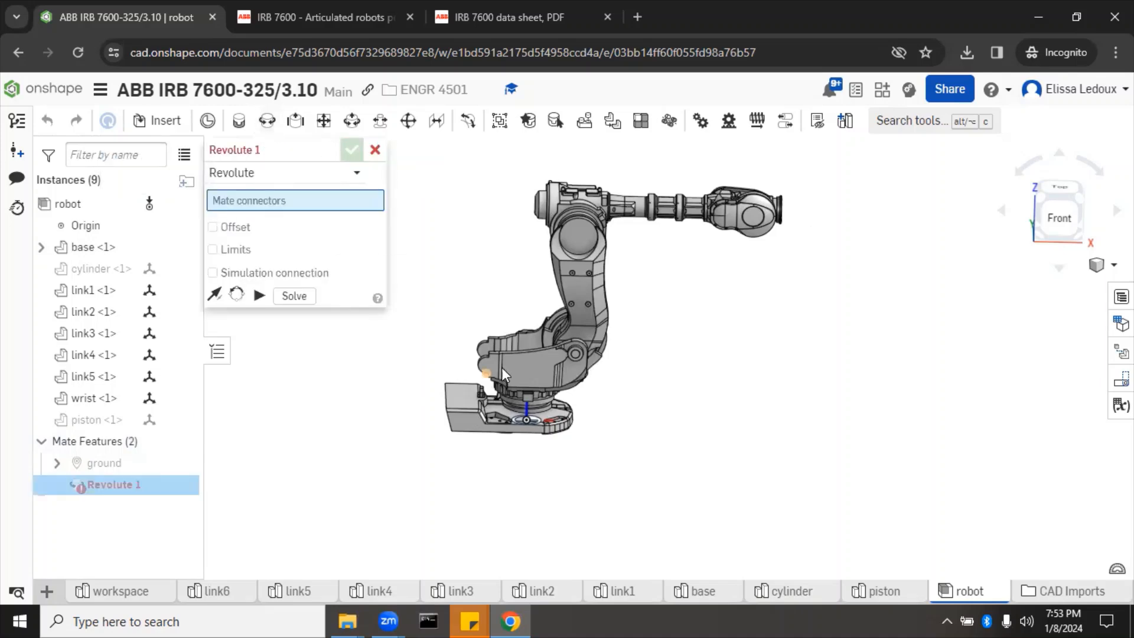
{"action": "left_click_drag", "start_coordinate": [533, 373], "coordinate": [322, 371]}
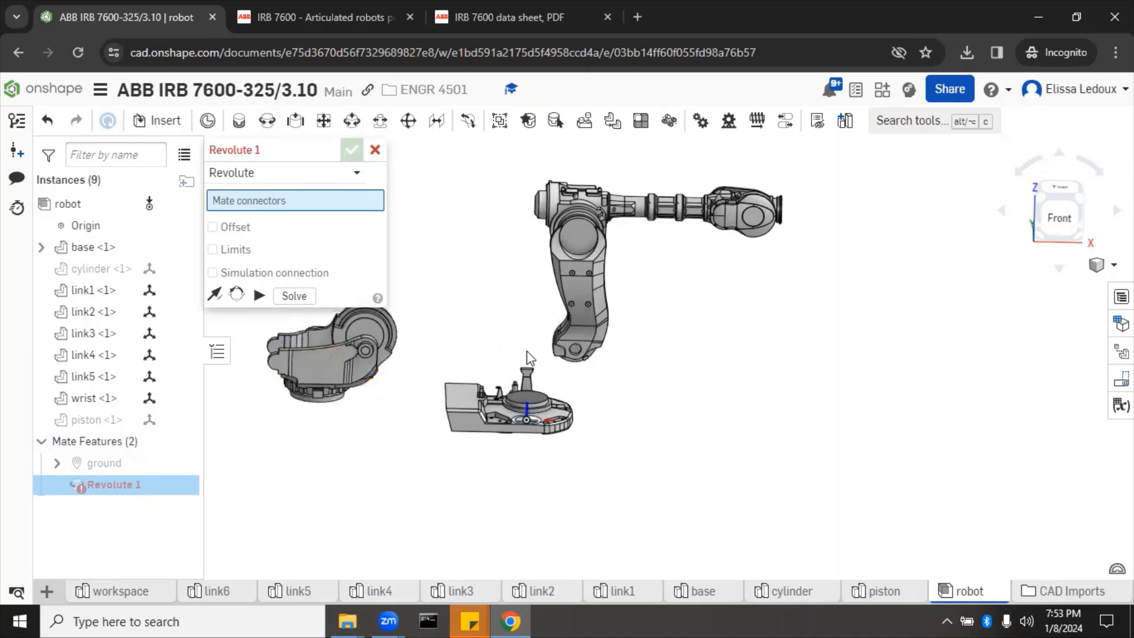
{"action": "right_click_drag", "start_coordinate": [589, 386], "coordinate": [589, 401]}
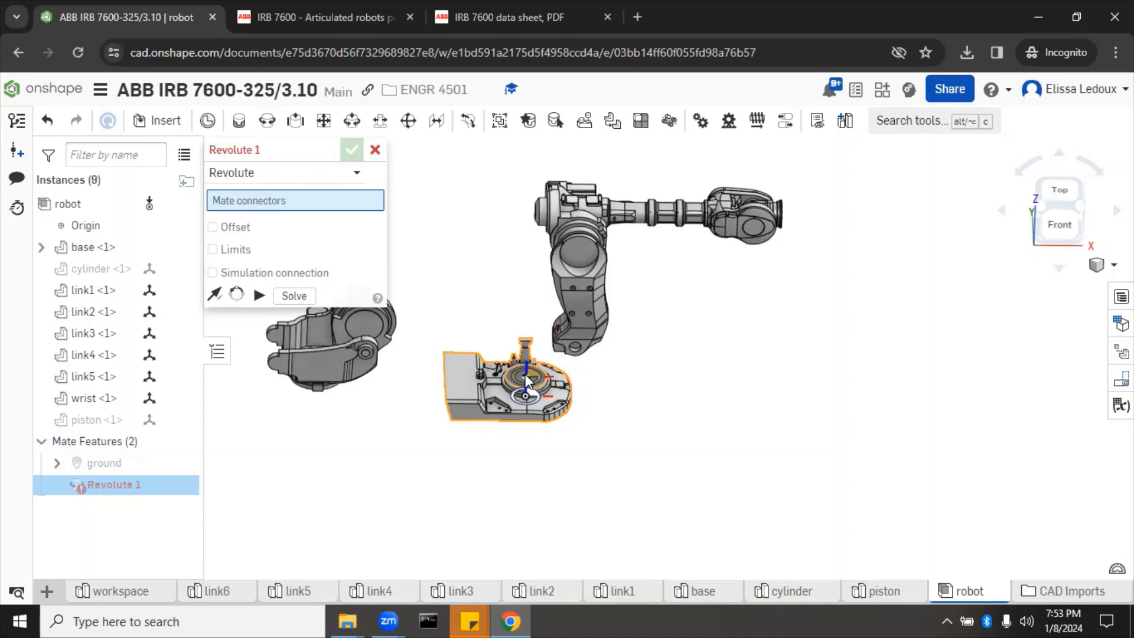
{"action": "left_click", "coordinate": [525, 374]}
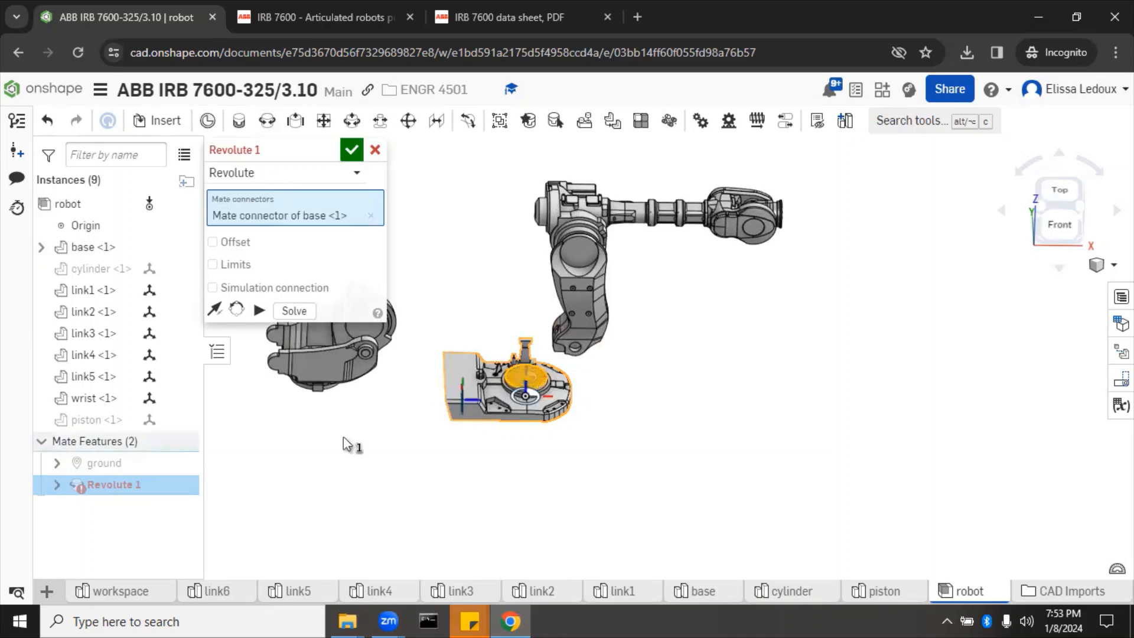
{"action": "right_click_drag", "start_coordinate": [357, 416], "coordinate": [380, 385]}
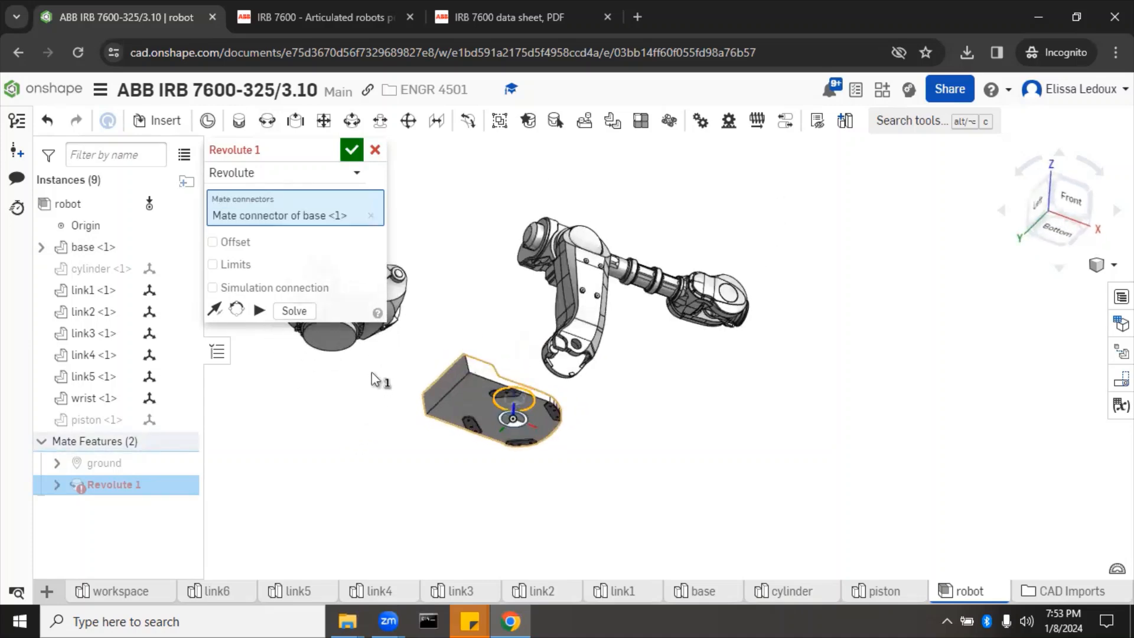
{"action": "left_click", "coordinate": [327, 332]}
{"action": "right_click_drag", "start_coordinate": [465, 203], "coordinate": [442, 259]}
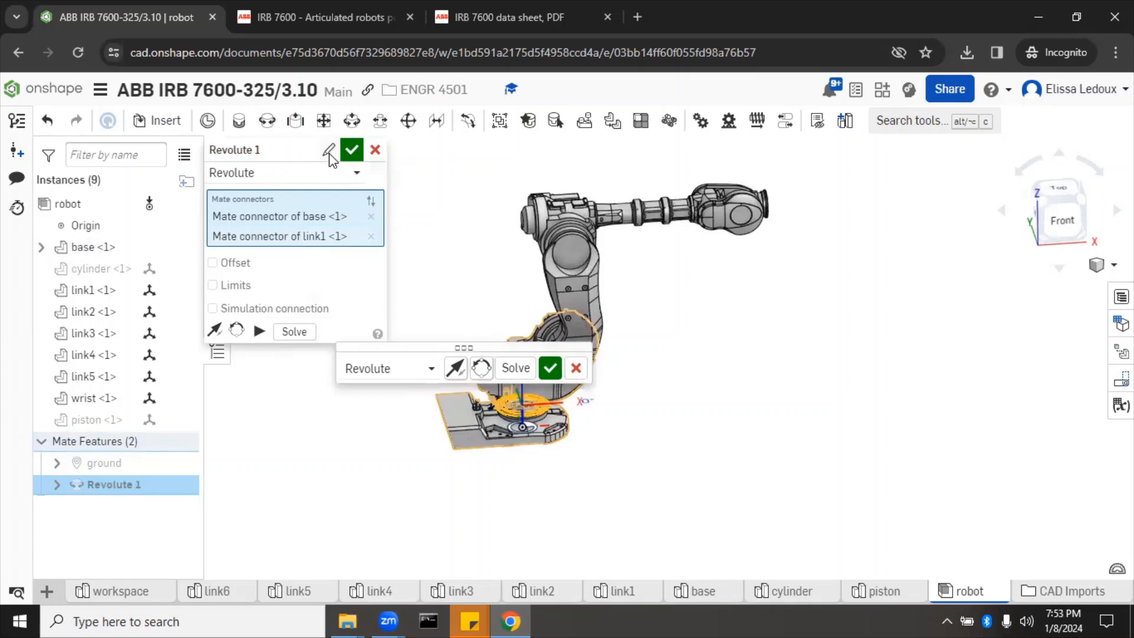
{"action": "left_click", "coordinate": [329, 153]}
{"action": "type", "text": "J1"}
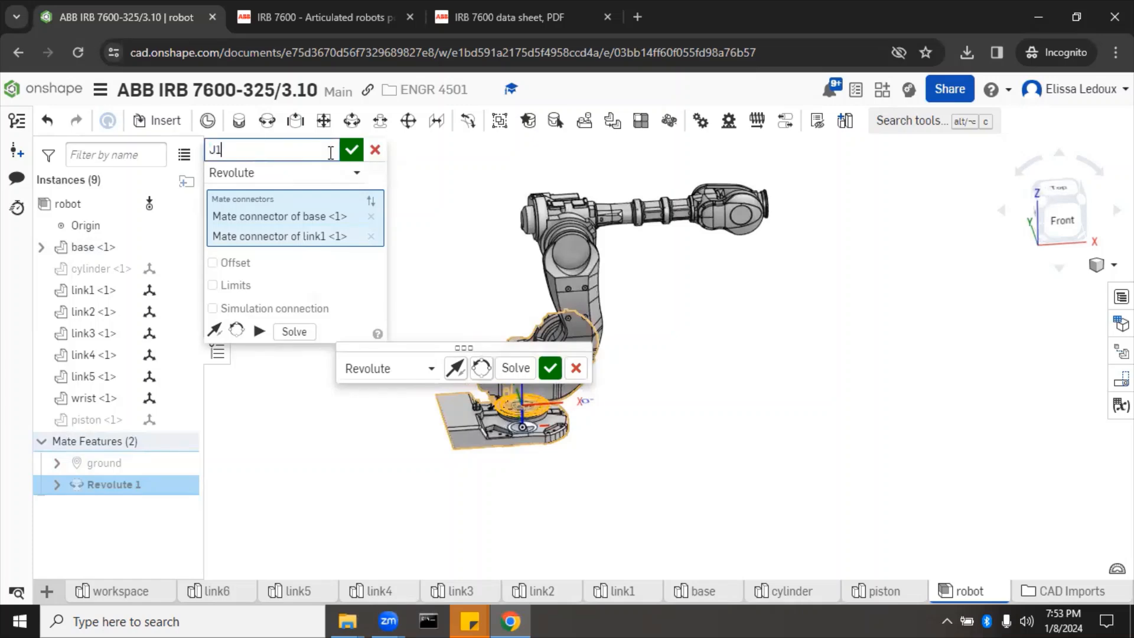
{"action": "left_click", "coordinate": [355, 154]}
{"action": "left_click", "coordinate": [357, 157]}
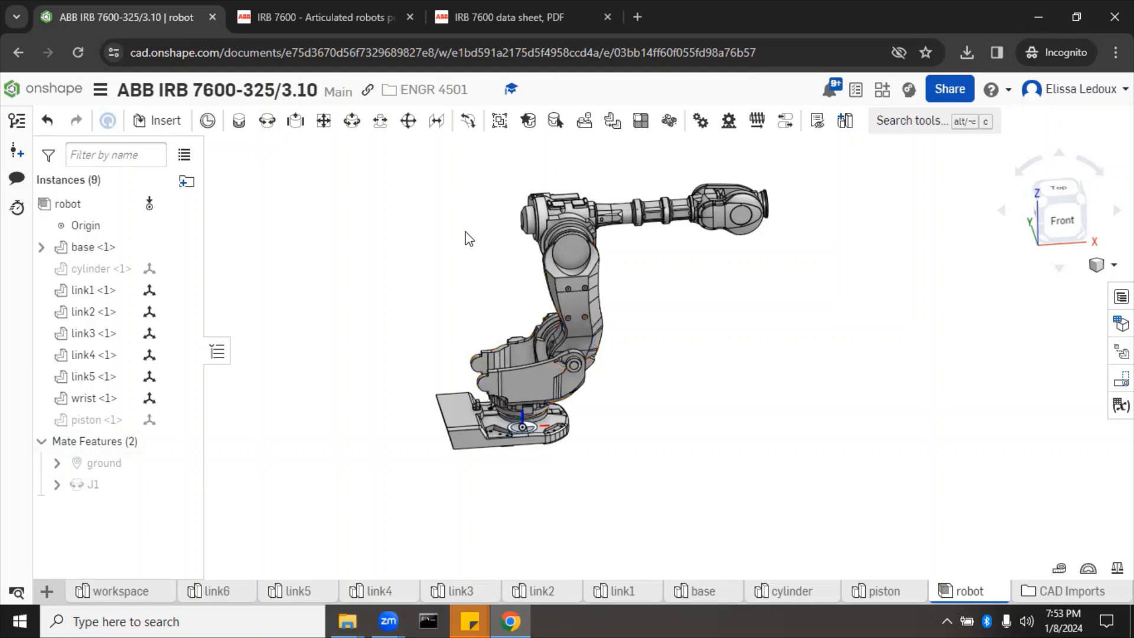
Step: Add revolute mate J2 joining link1's mate connector to link2's
{"action": "right_click_drag", "start_coordinate": [433, 250], "coordinate": [546, 287]}
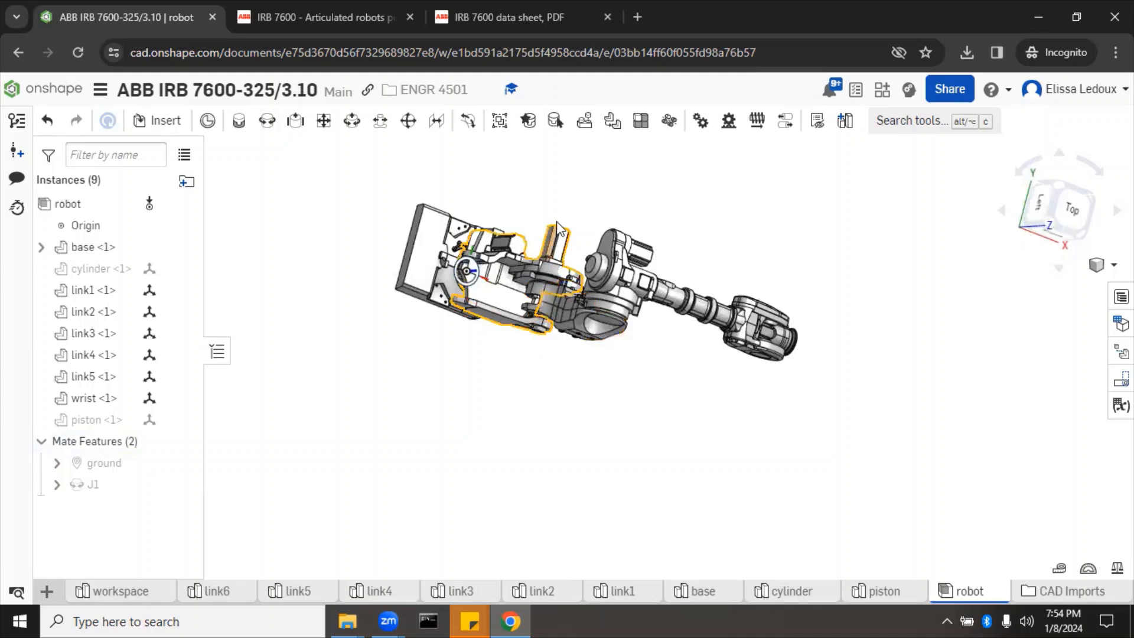
{"action": "left_click", "coordinate": [264, 124]}
{"action": "right_click_drag", "start_coordinate": [531, 476], "coordinate": [529, 441]}
{"action": "left_click_drag", "start_coordinate": [562, 314], "coordinate": [792, 434]}
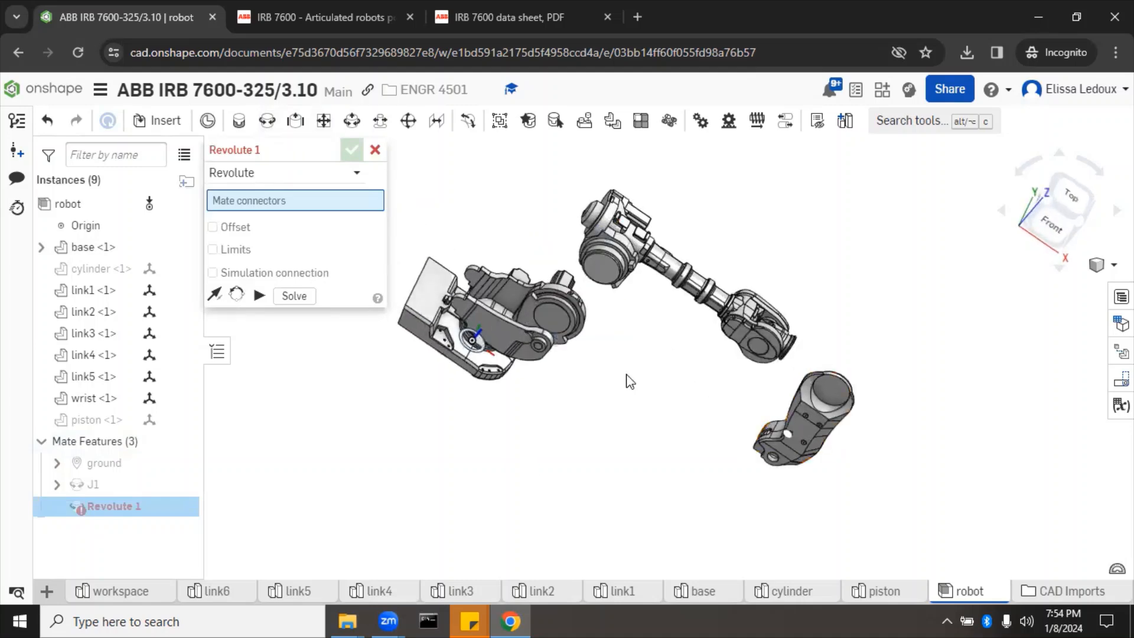
{"action": "left_click", "coordinate": [547, 321]}
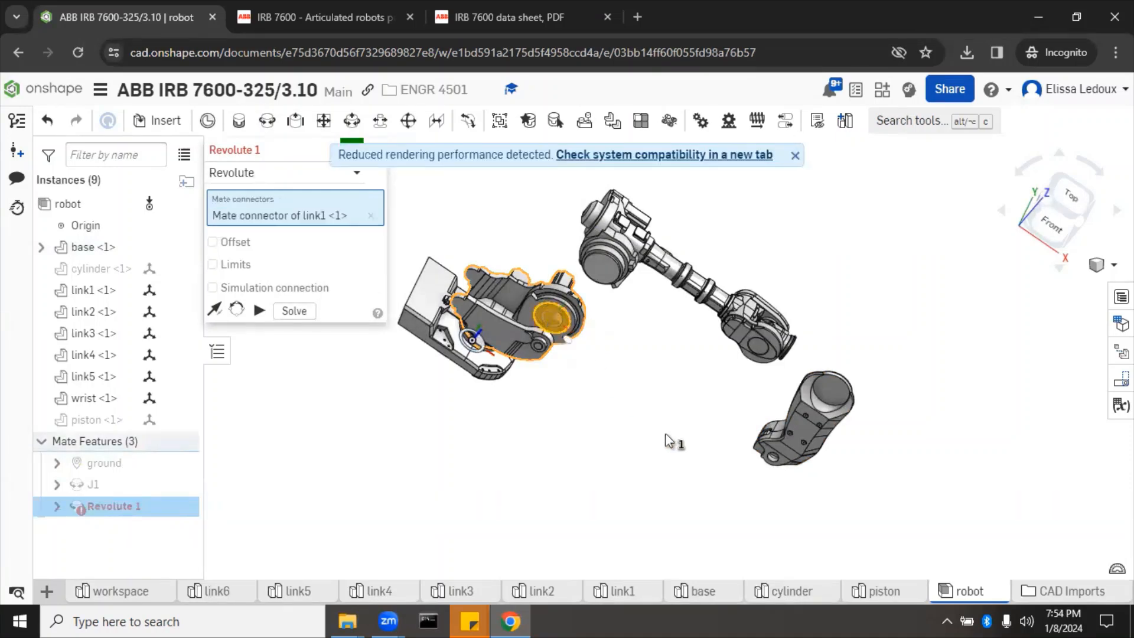
{"action": "right_click_drag", "start_coordinate": [666, 435], "coordinate": [536, 386]}
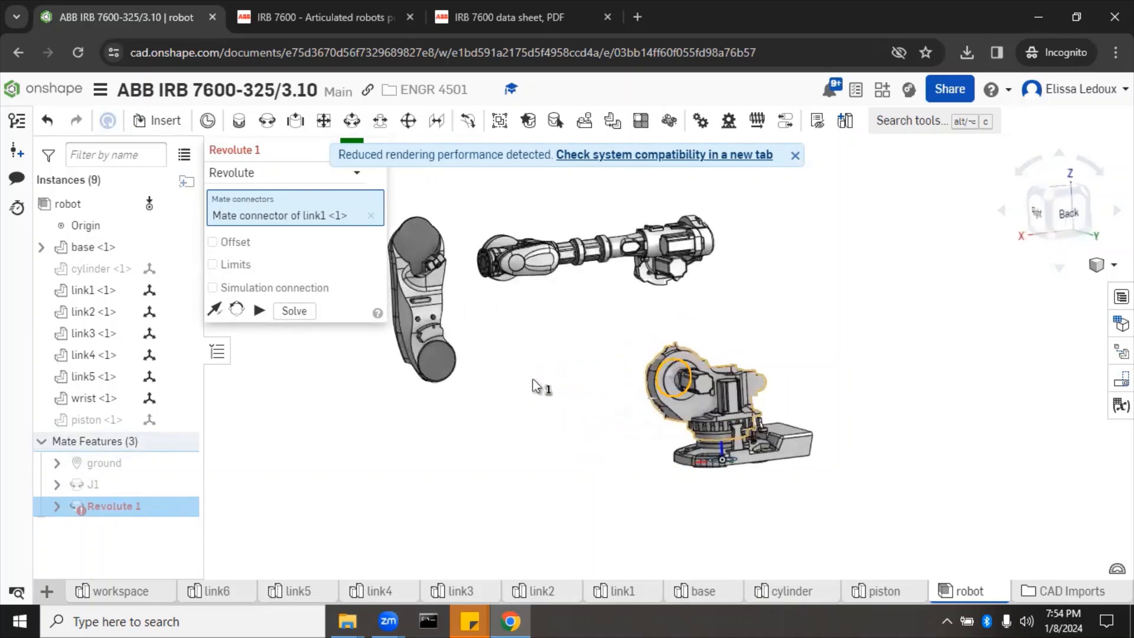
{"action": "left_click", "coordinate": [437, 369]}
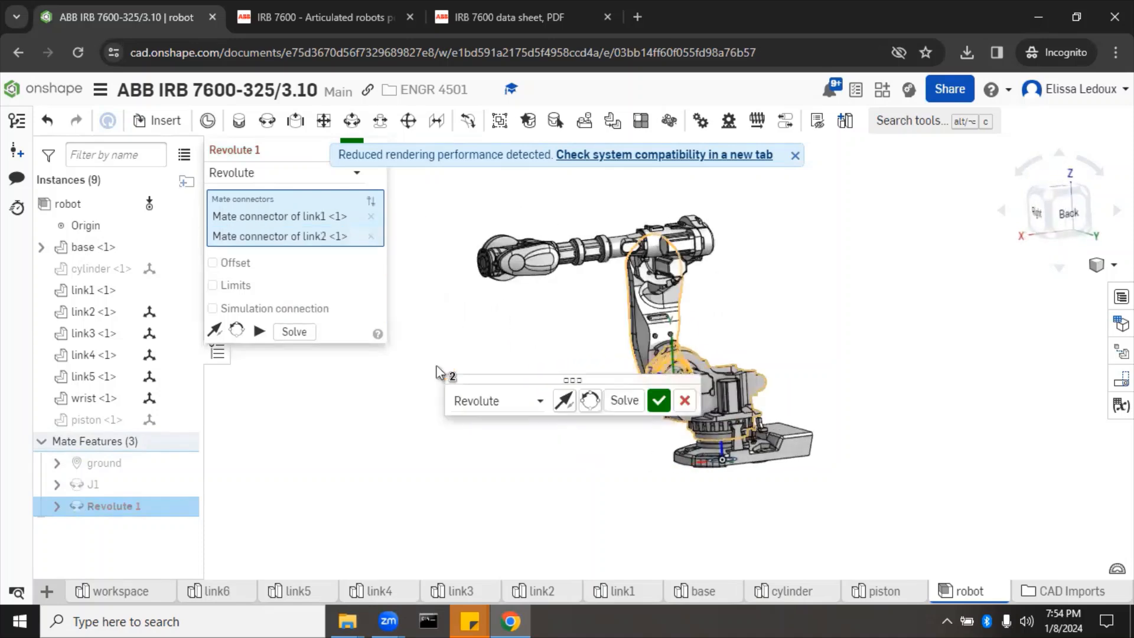
{"action": "mouse_move", "coordinate": [403, 468]}
{"action": "right_mouse_down"}
{"action": "mouse_move", "coordinate": [496, 482]}
{"action": "mouse_move", "coordinate": [423, 467]}
{"action": "right_mouse_up"}
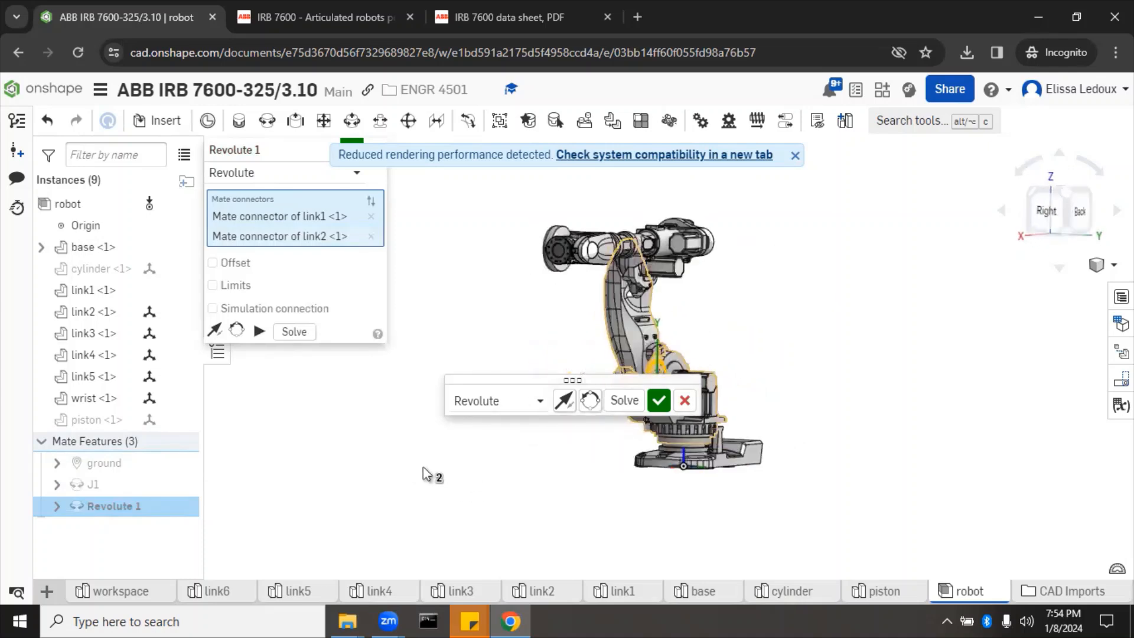
{"action": "left_click", "coordinate": [322, 150]}
{"action": "type", "text": "J2"}
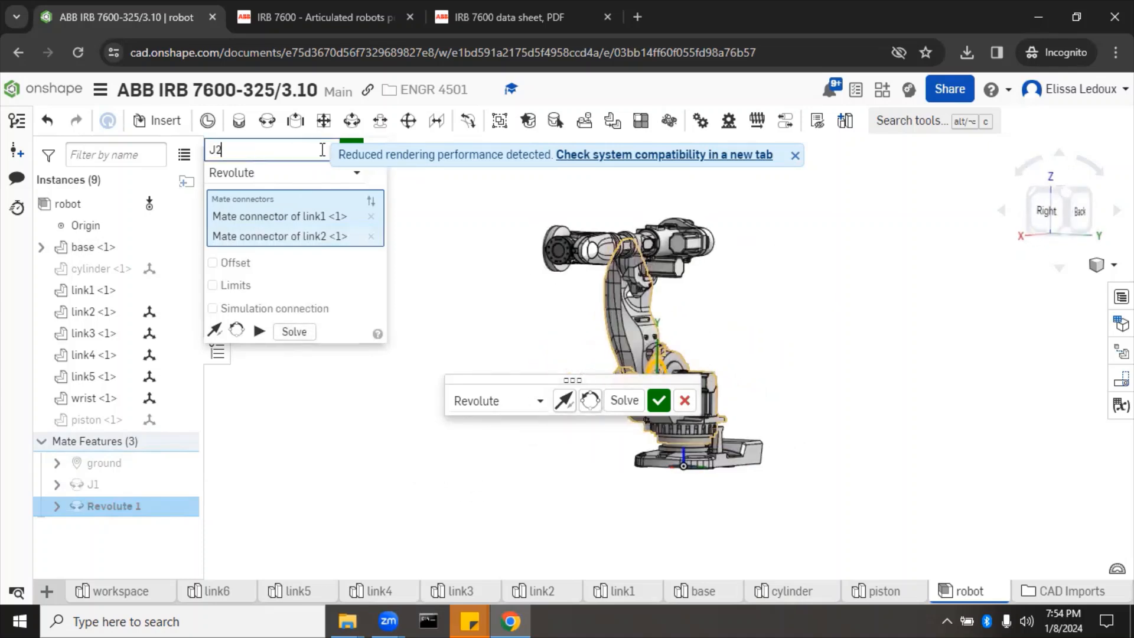
{"action": "left_click", "coordinate": [658, 400]}
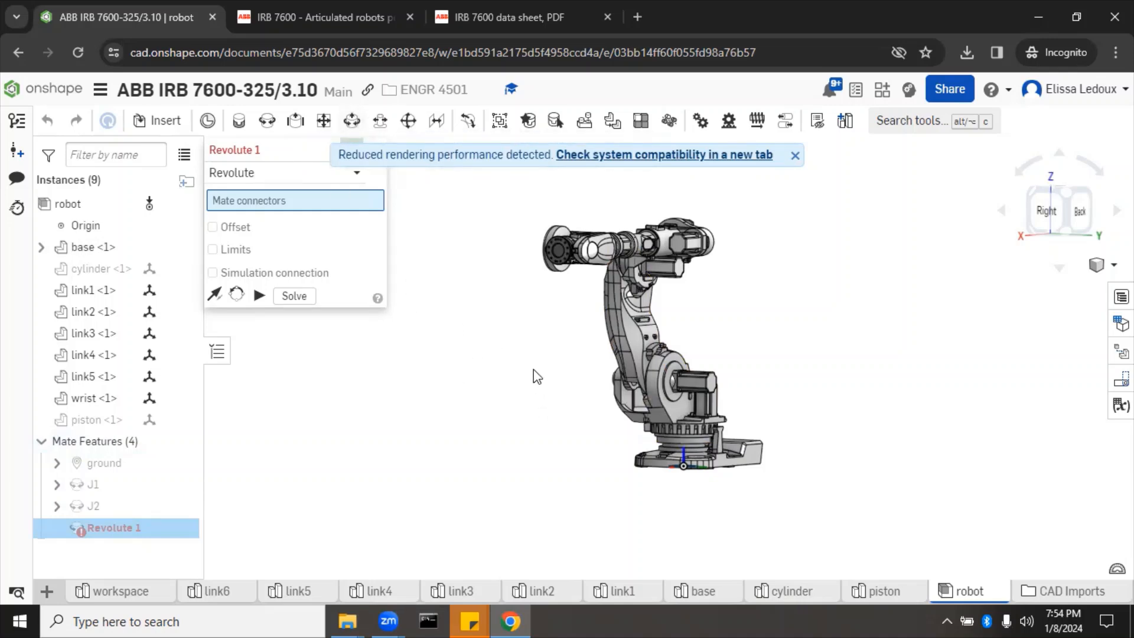
Step: Pick link2's and link3's mate connectors in the new revolute mate, snapping link3 onto link2
{"action": "right_click_drag", "start_coordinate": [549, 371], "coordinate": [604, 384]}
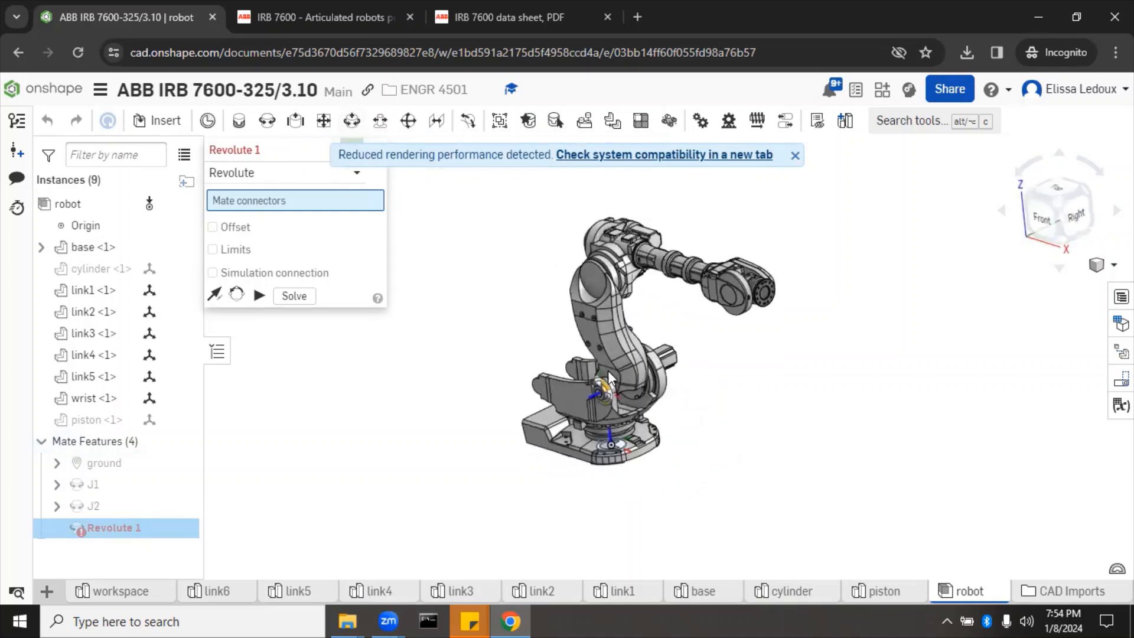
{"action": "right_click_drag", "start_coordinate": [709, 261], "coordinate": [716, 294]}
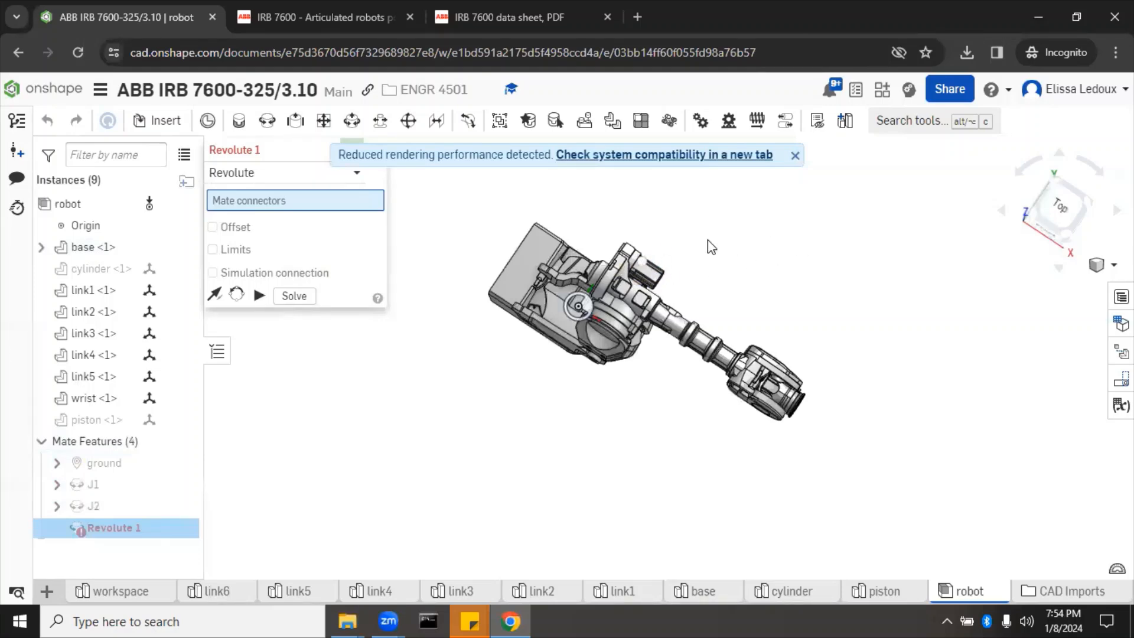
{"action": "scroll", "coordinate": [708, 240], "scroll_direction": "up", "scroll_amount": 8}
{"action": "middle_click_drag", "start_coordinate": [382, 419], "coordinate": [911, 256]}
{"action": "scroll", "coordinate": [904, 335], "scroll_direction": "down", "scroll_amount": 6}
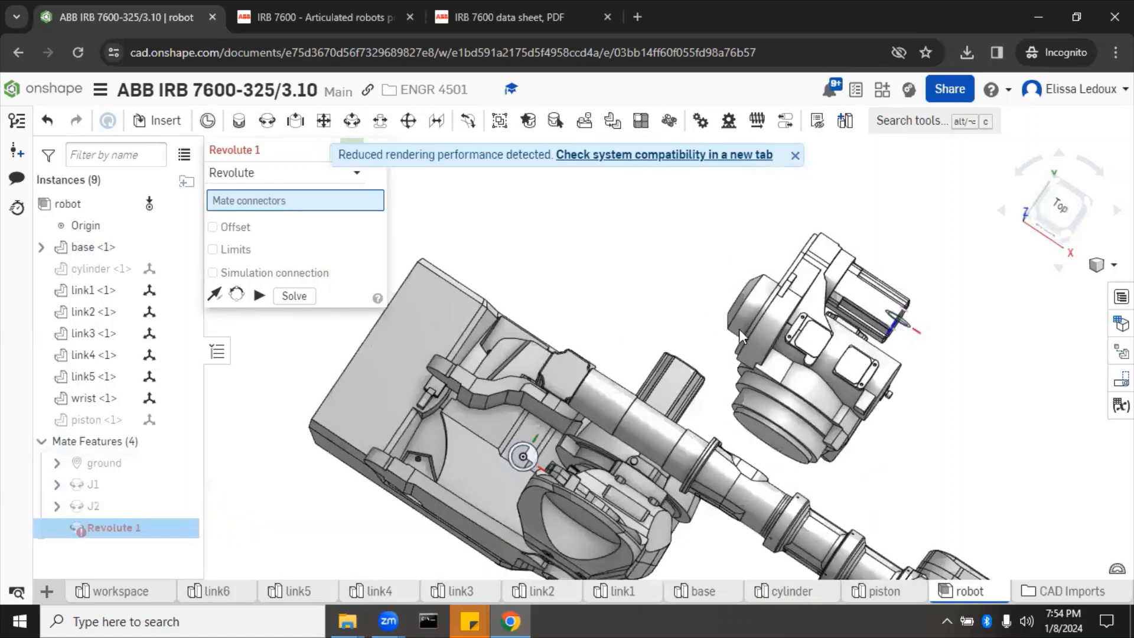
{"action": "right_click_drag", "start_coordinate": [619, 252], "coordinate": [577, 301]}
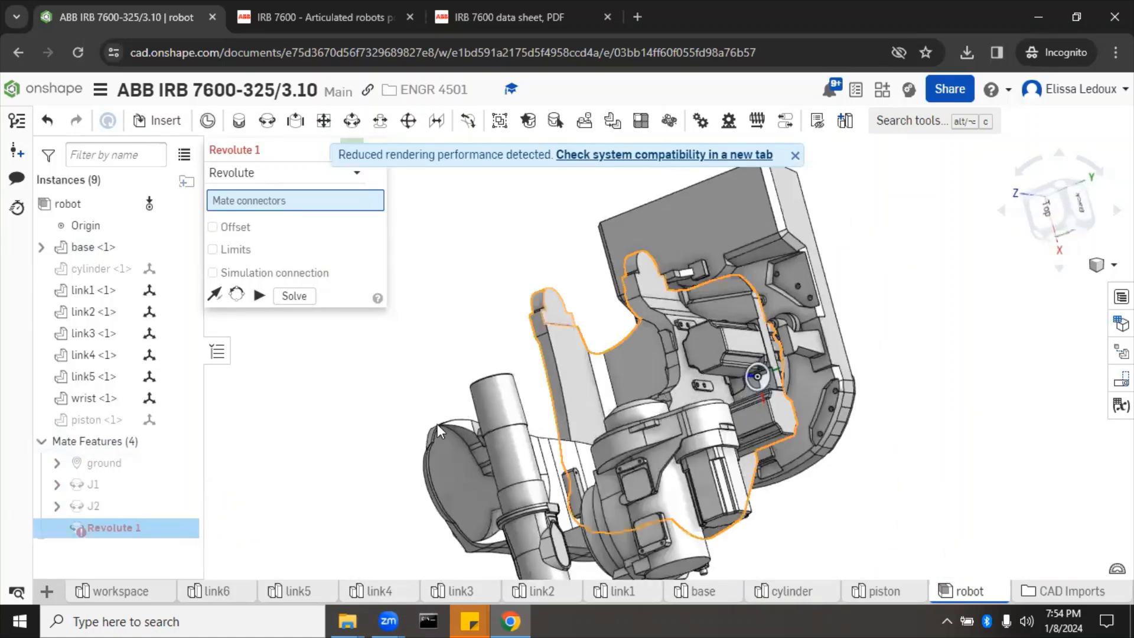
{"action": "left_click", "coordinate": [448, 476]}
{"action": "right_click_drag", "start_coordinate": [329, 498], "coordinate": [449, 377]}
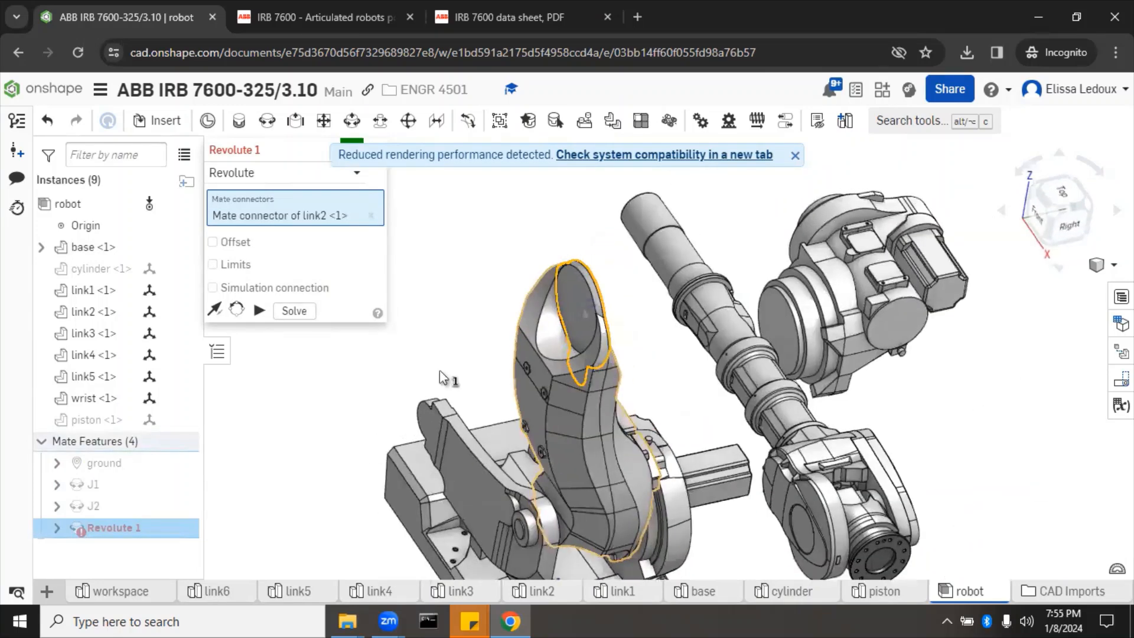
{"action": "left_click", "coordinate": [780, 331]}
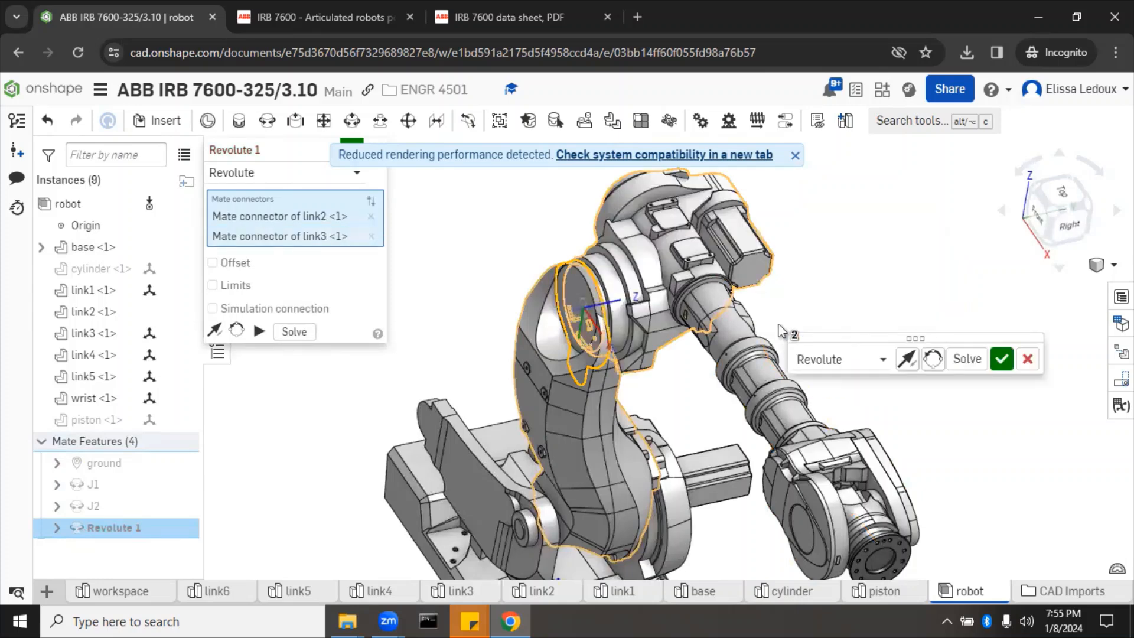
{"action": "left_click", "coordinate": [326, 151]}
Step: Name the third revolute mate J3, confirm it, and swing the forearm to test it
{"action": "type", "text": "J"}
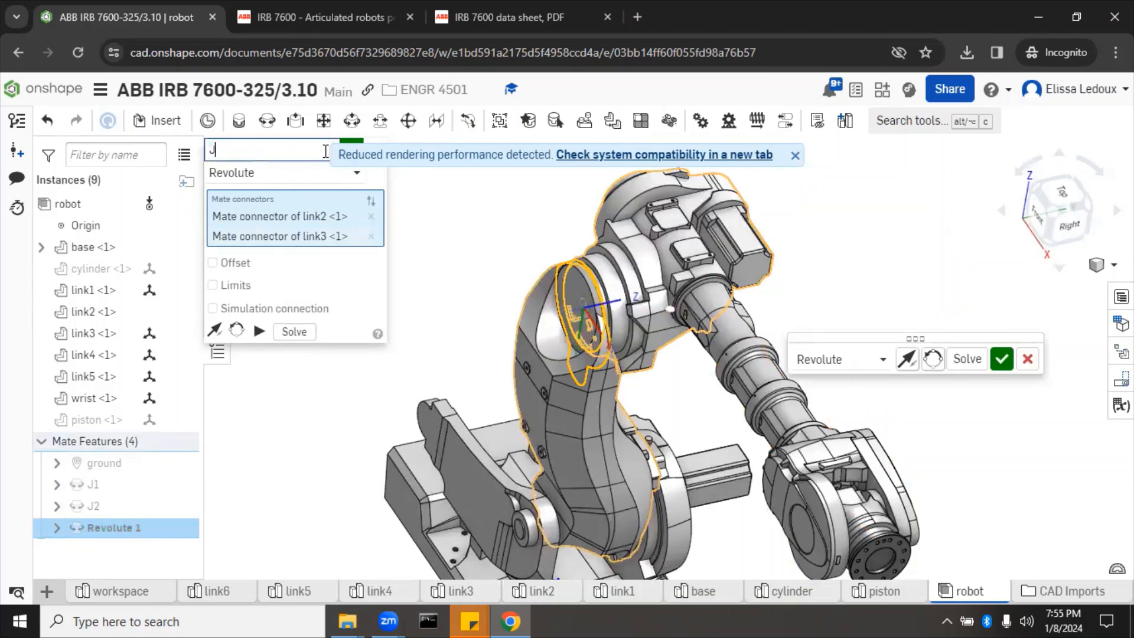
{"action": "type", "text": "3"}
{"action": "left_click", "coordinate": [349, 140]}
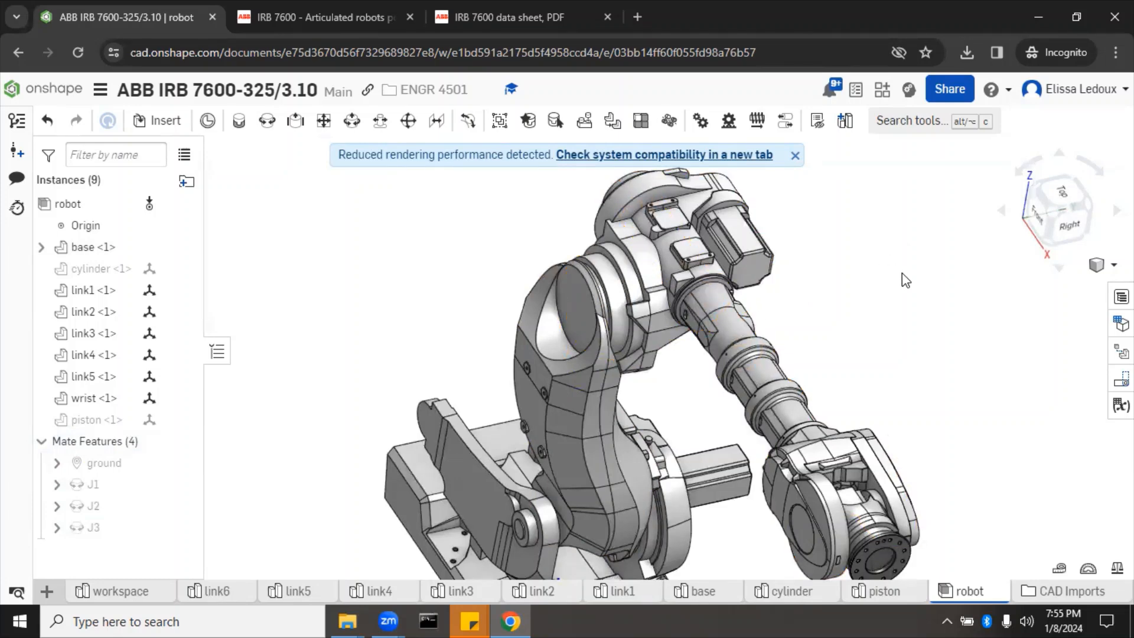
{"action": "mouse_move", "coordinate": [902, 275]}
{"action": "right_mouse_down"}
{"action": "mouse_move", "coordinate": [862, 304]}
{"action": "mouse_move", "coordinate": [919, 261]}
{"action": "right_mouse_up"}
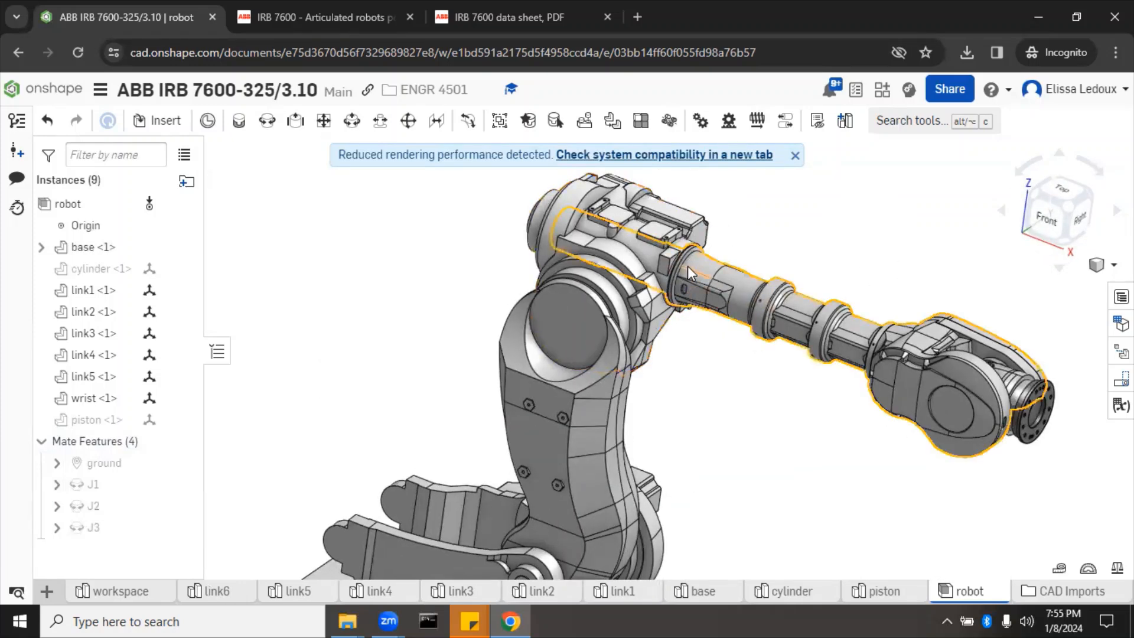
{"action": "left_click", "coordinate": [1062, 191]}
{"action": "left_click_drag", "start_coordinate": [711, 344], "coordinate": [685, 235]}
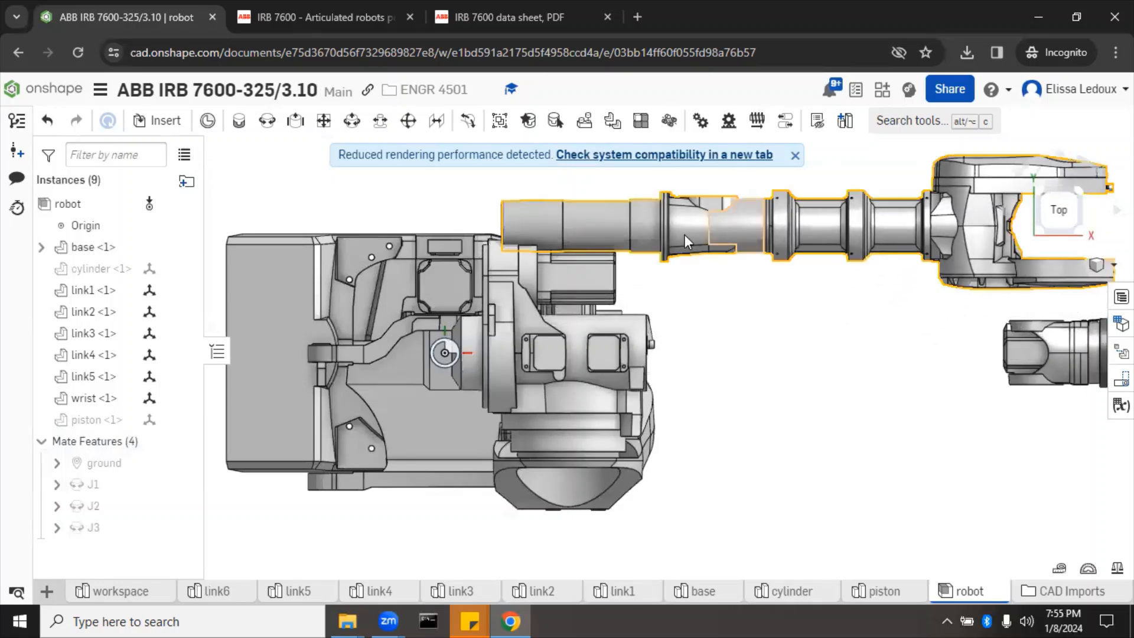
Step: Add revolute mate J4 joining link4's mate connector to link3's
{"action": "left_click", "coordinate": [267, 121]}
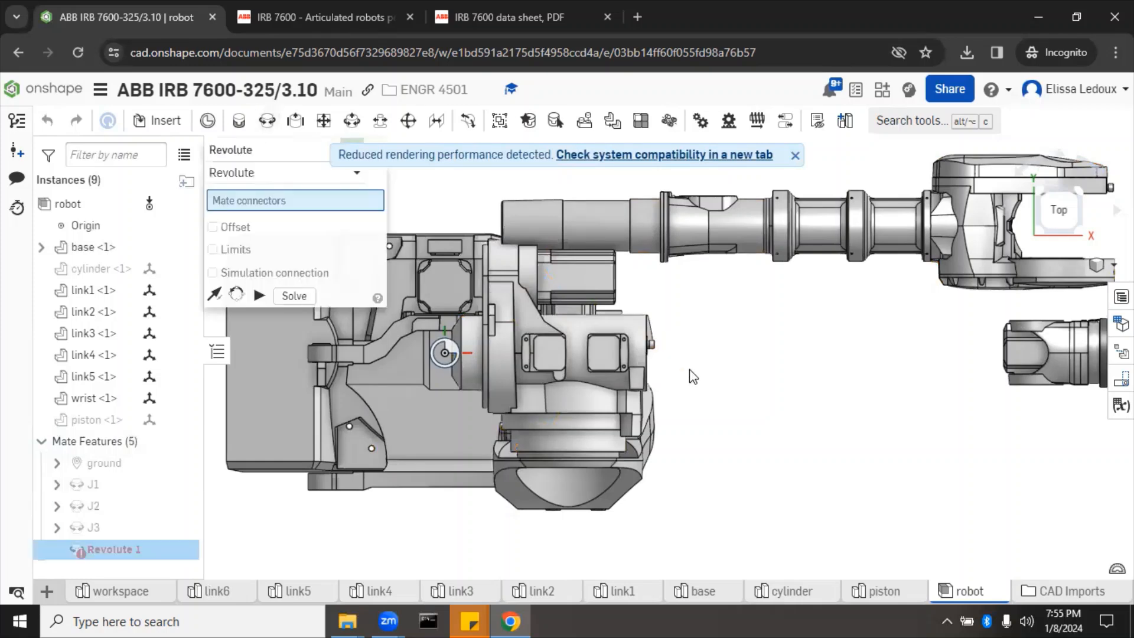
{"action": "right_click_drag", "start_coordinate": [689, 370], "coordinate": [718, 371]}
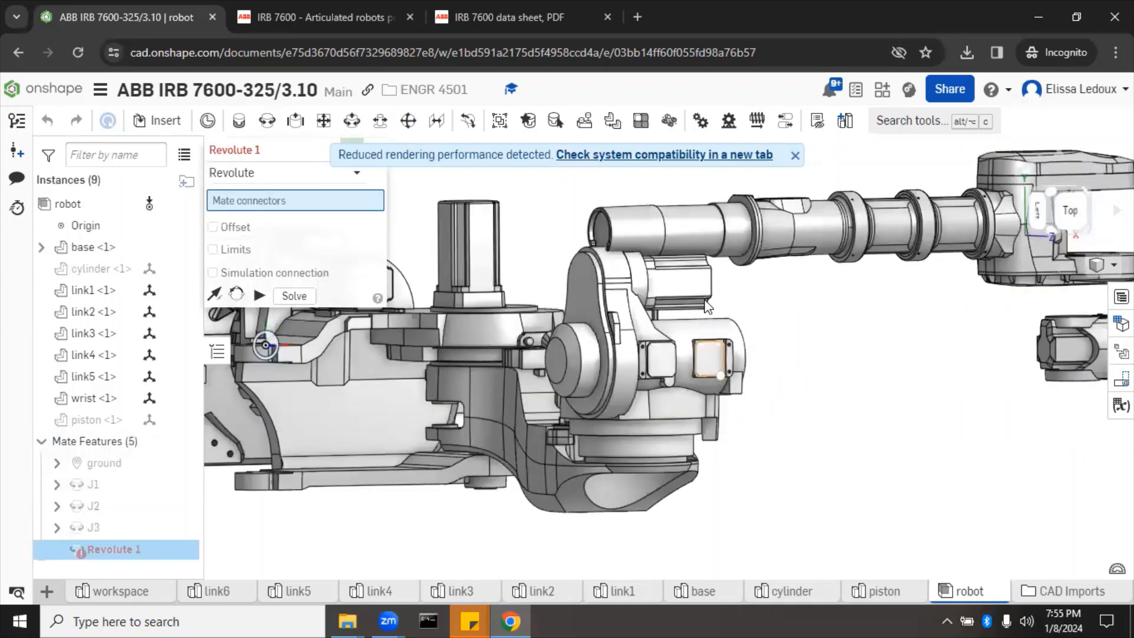
{"action": "left_click", "coordinate": [742, 264]}
{"action": "right_click_drag", "start_coordinate": [861, 349], "coordinate": [615, 345]}
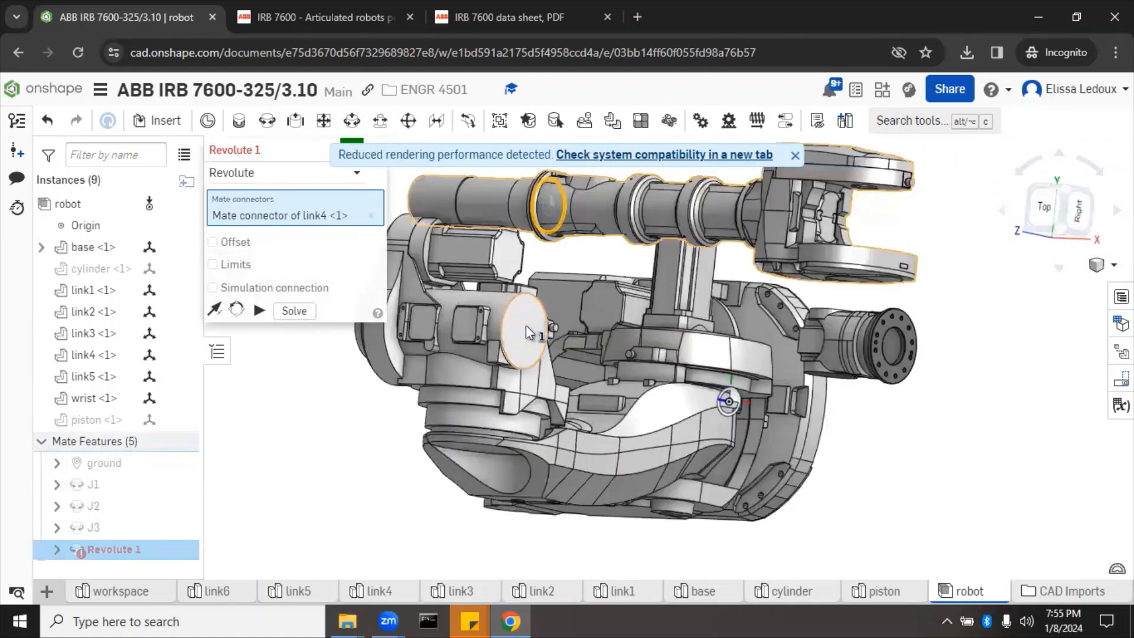
{"action": "left_click", "coordinate": [527, 332]}
{"action": "left_click", "coordinate": [325, 155]}
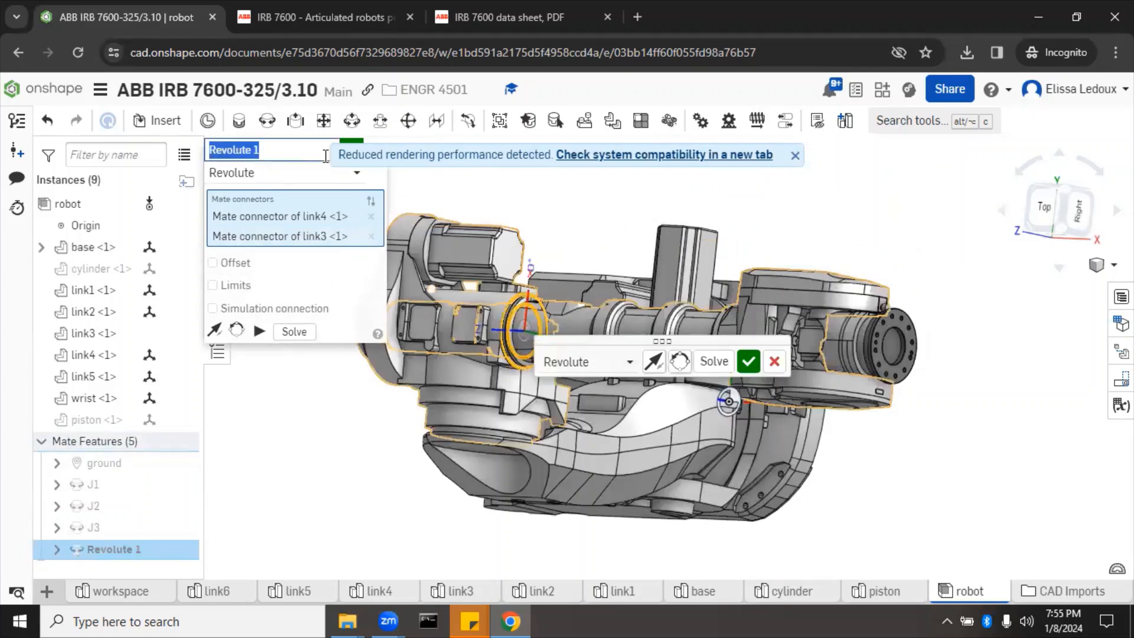
{"action": "type", "text": "J4"}
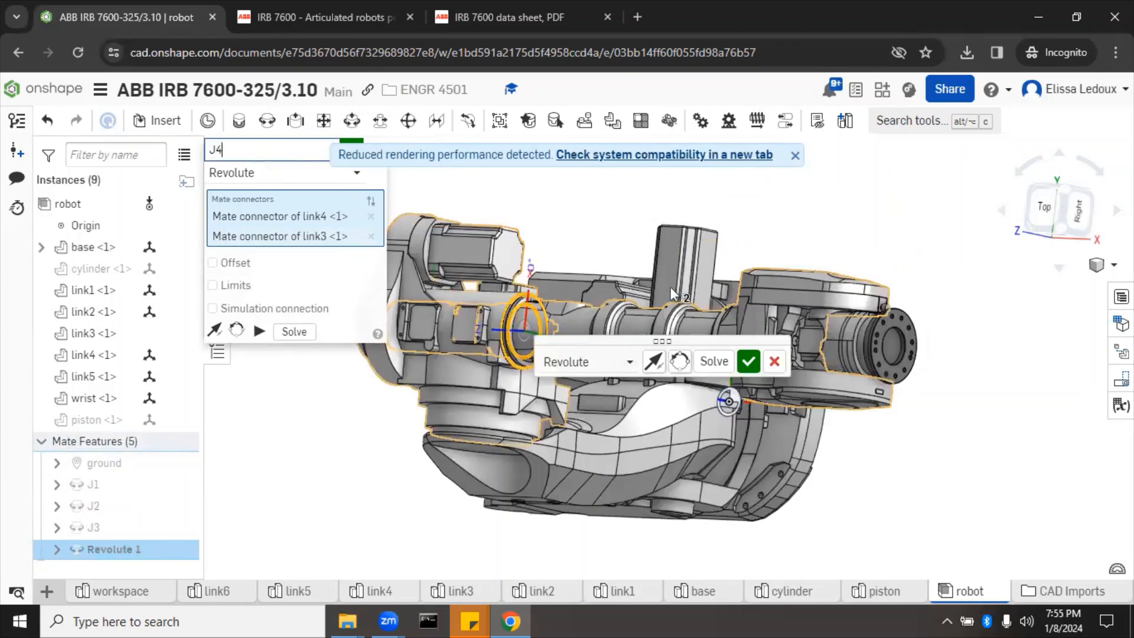
{"action": "left_click", "coordinate": [748, 361]}
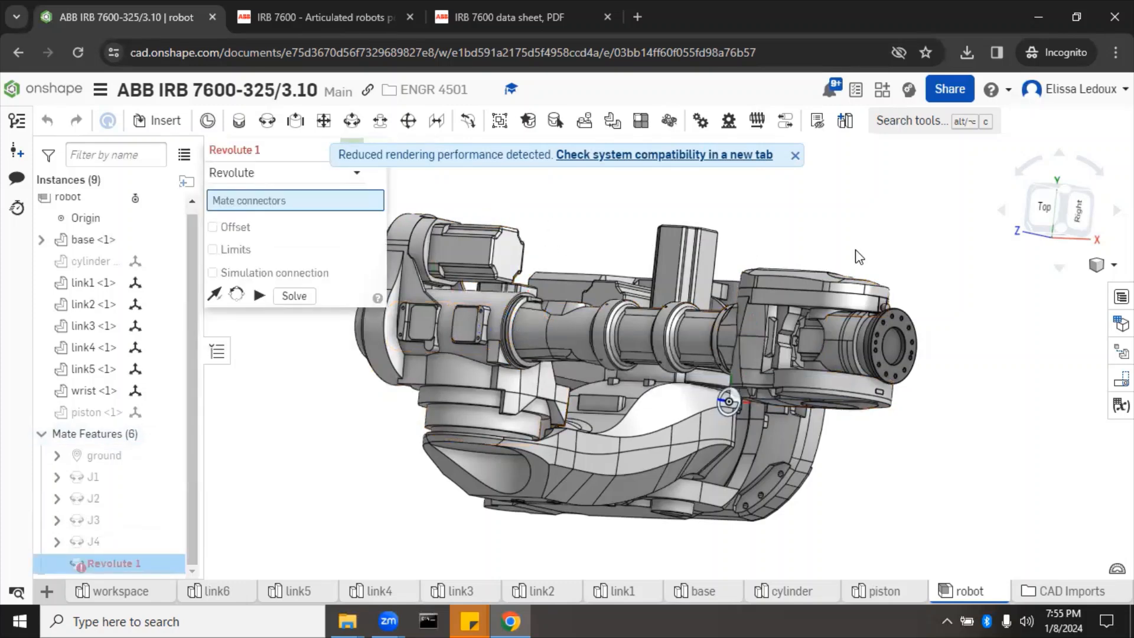
Step: From the Top view, pull link5 out of the wrist housing
{"action": "right_click_drag", "start_coordinate": [889, 229], "coordinate": [918, 230]}
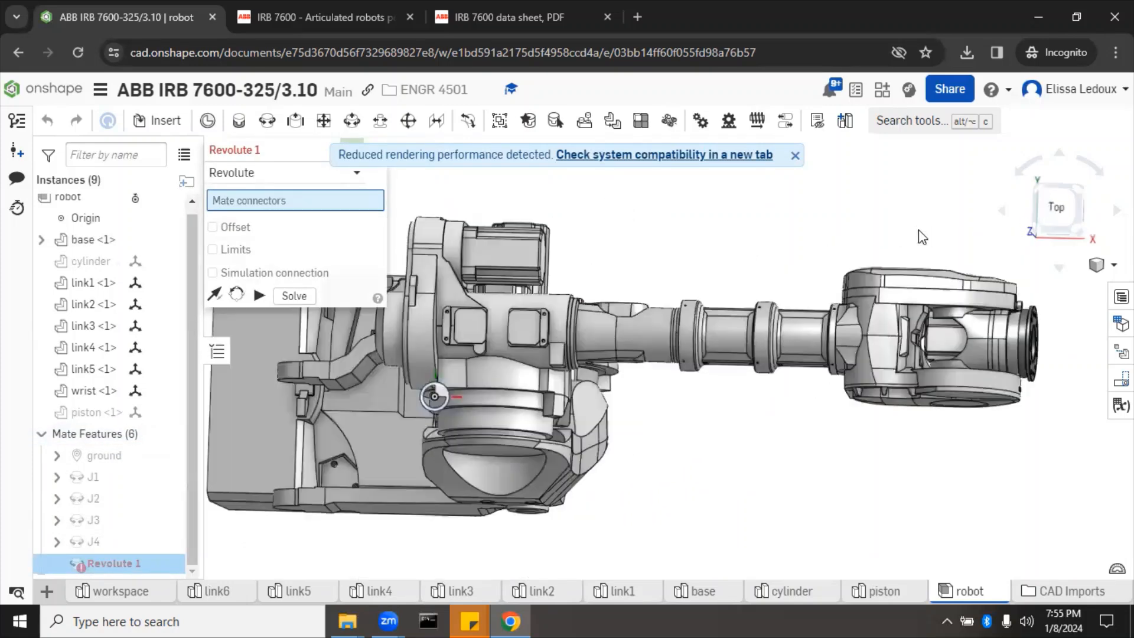
{"action": "left_click", "coordinate": [1063, 208]}
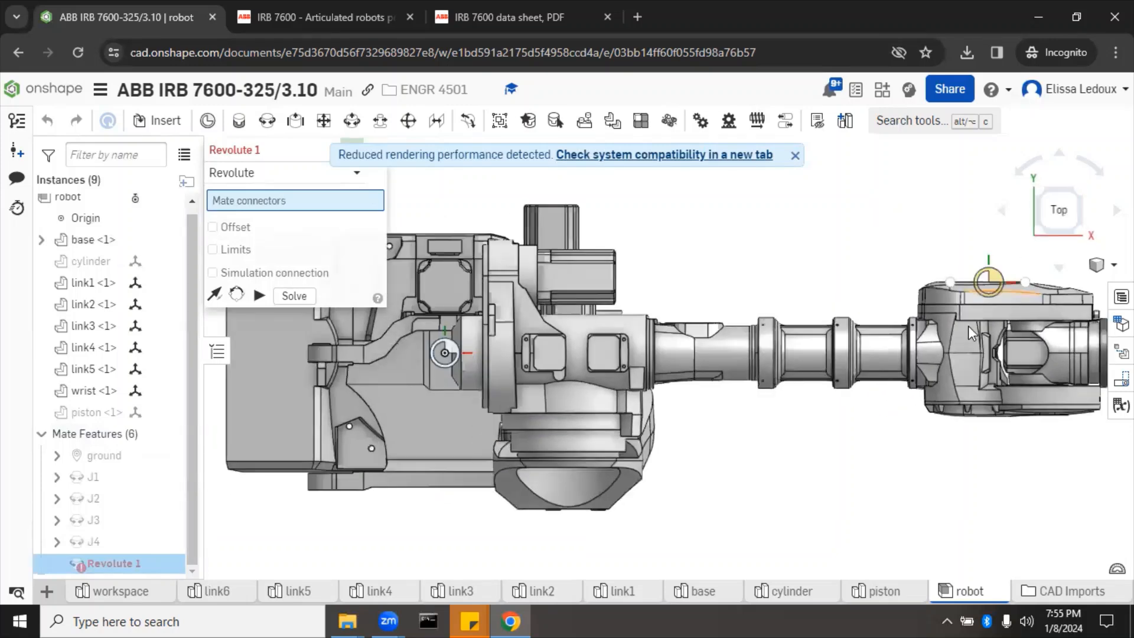
{"action": "left_click_drag", "start_coordinate": [1072, 344], "coordinate": [1085, 511]}
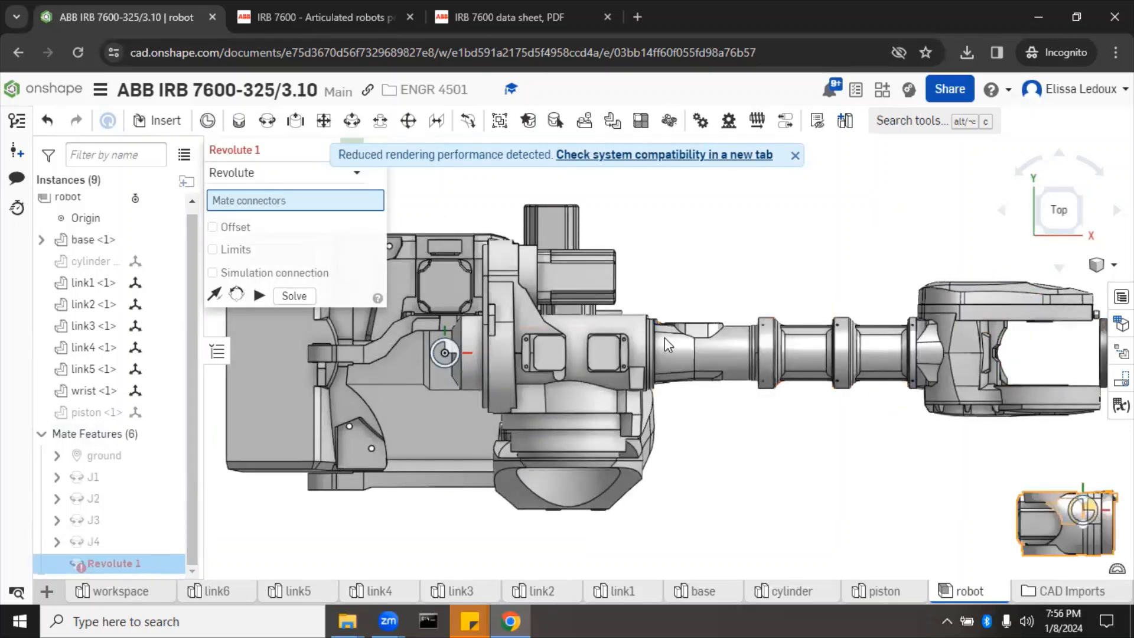
Step: Pair link5's mate connector with link4's mate connector in the revolute mate
{"action": "right_click_drag", "start_coordinate": [780, 497], "coordinate": [802, 473]}
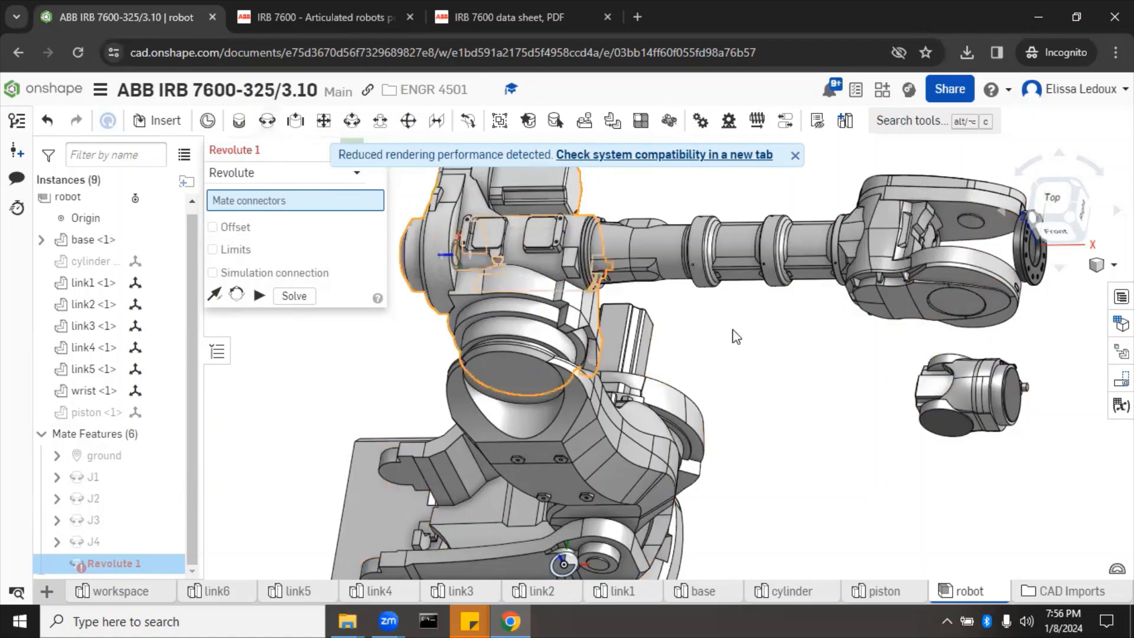
{"action": "right_click_drag", "start_coordinate": [819, 371], "coordinate": [793, 408]}
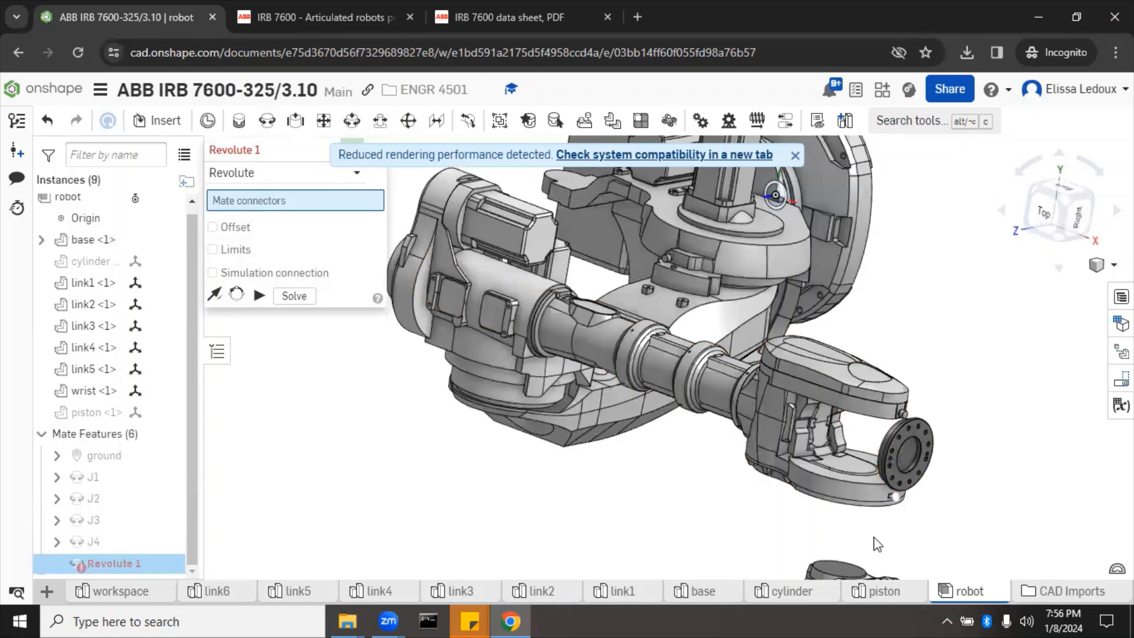
{"action": "left_click", "coordinate": [832, 568]}
{"action": "right_click_drag", "start_coordinate": [736, 546], "coordinate": [757, 495]}
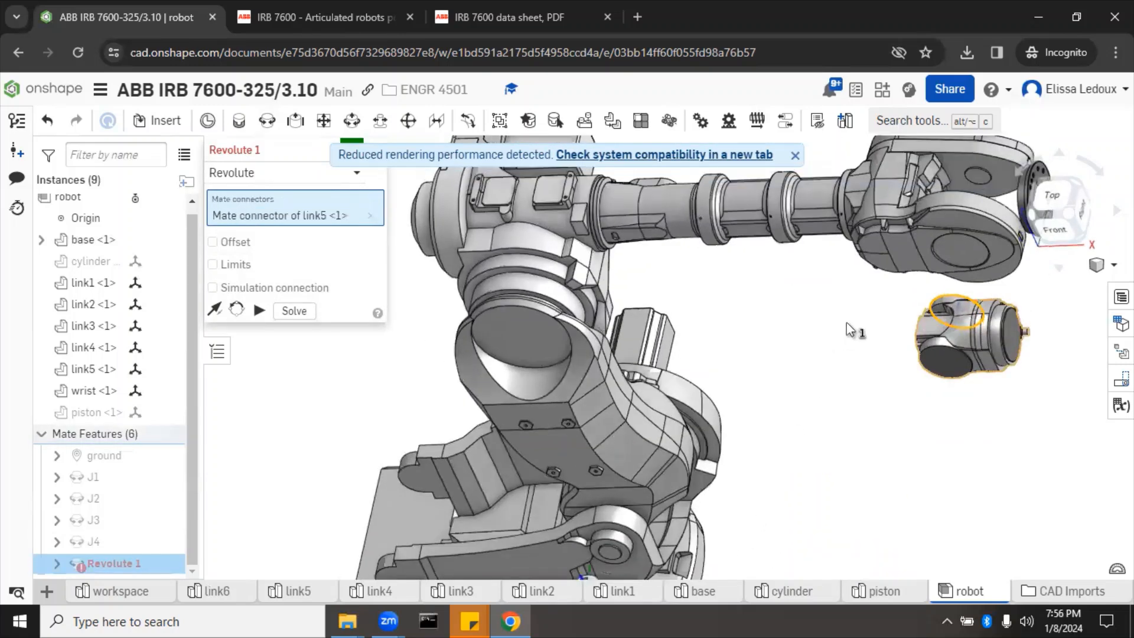
{"action": "left_click", "coordinate": [972, 177]}
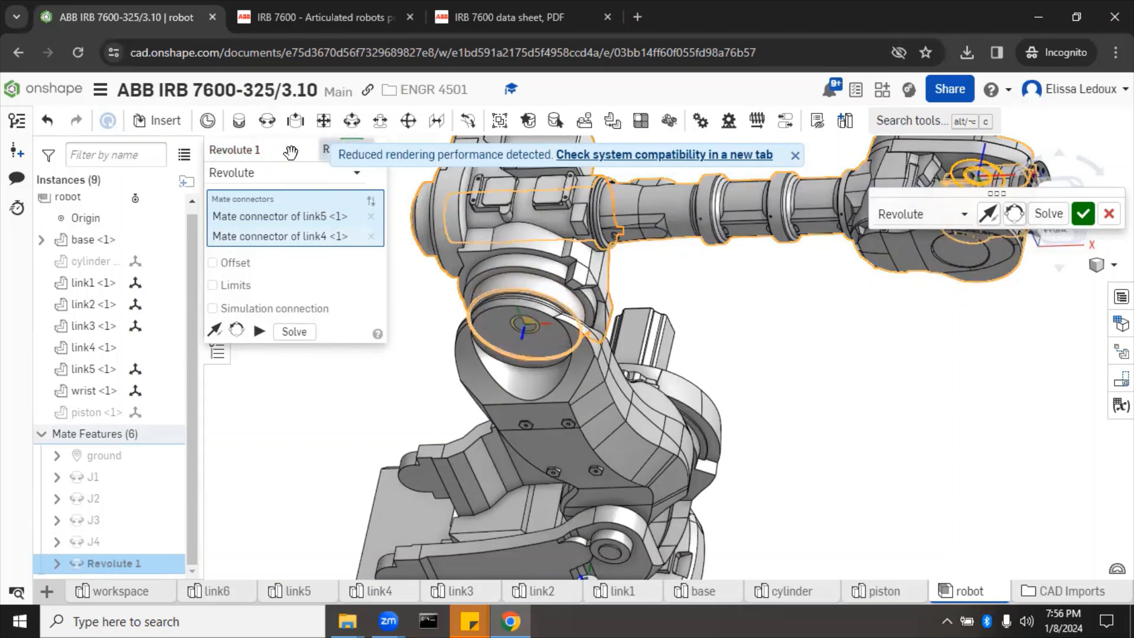
Step: Name the revolute mate J5 and commit it
{"action": "left_click", "coordinate": [325, 149]}
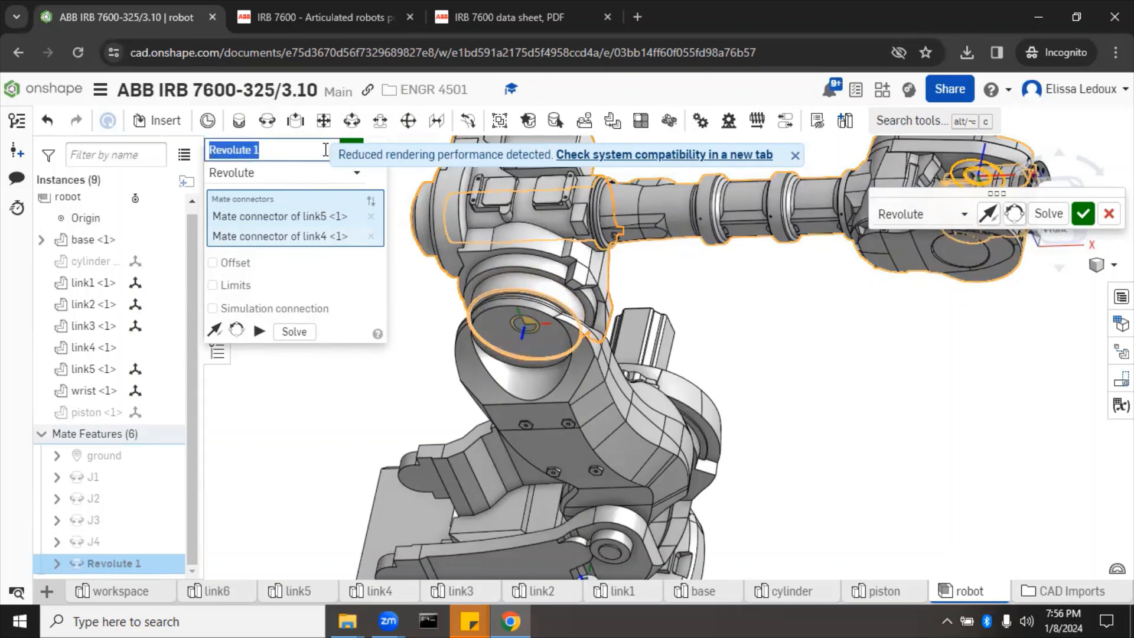
{"action": "type", "text": "J5"}
{"action": "key", "text": "Return"}
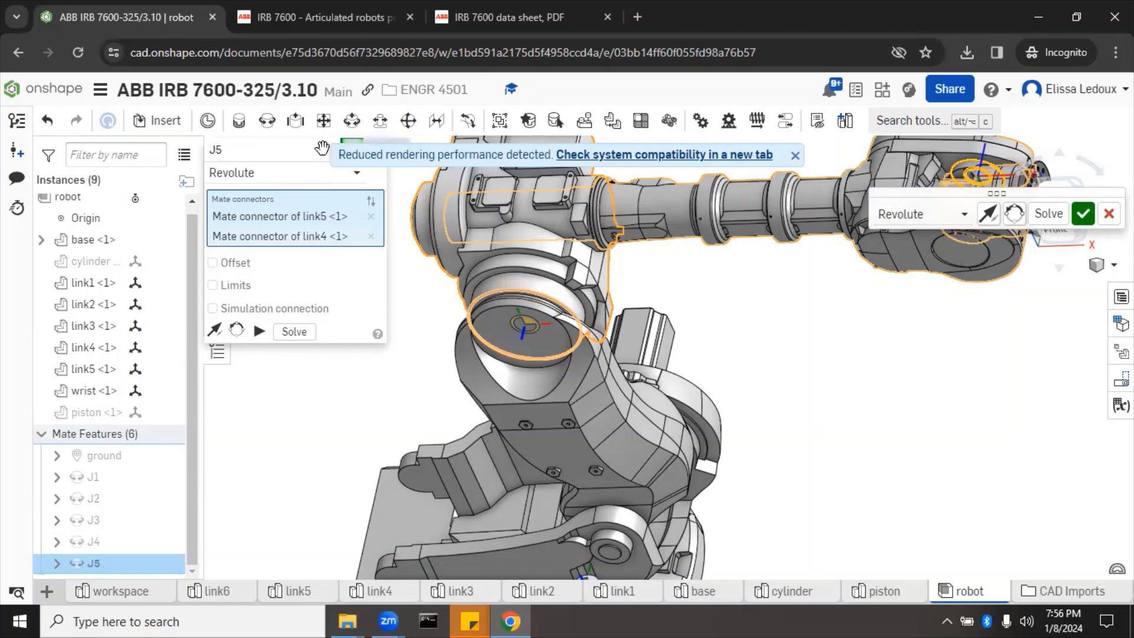
{"action": "left_click", "coordinate": [1082, 213]}
{"action": "key", "text": "f"}
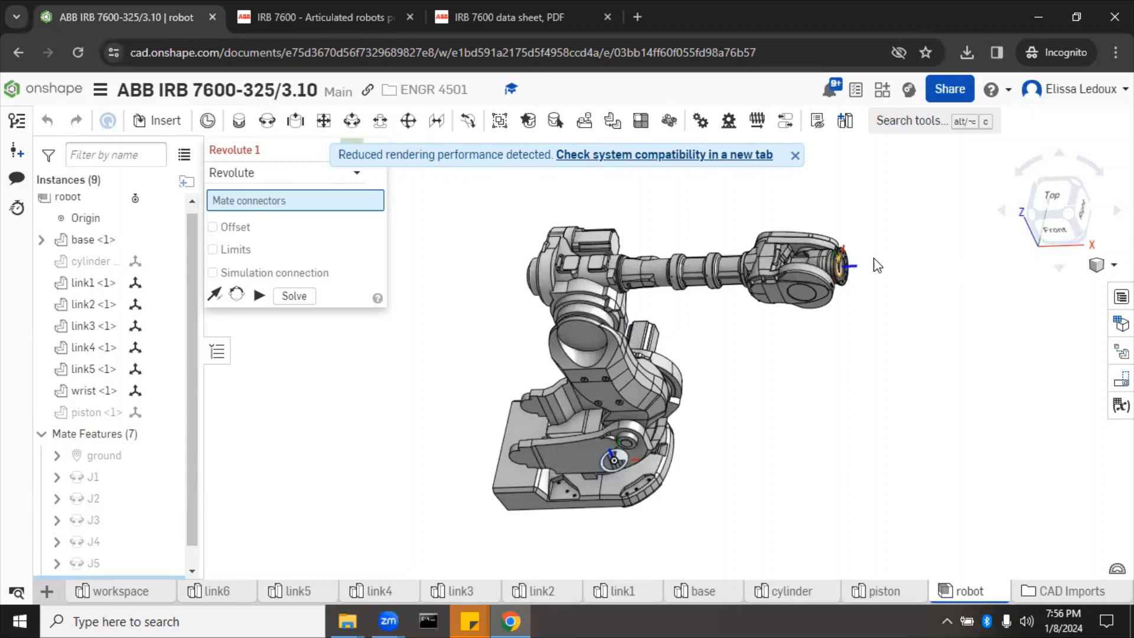
Step: Pair the correct wrist flange connector with link5's connector, replacing the wrong first pick
{"action": "scroll", "coordinate": [882, 292], "scroll_direction": "down", "scroll_amount": 5}
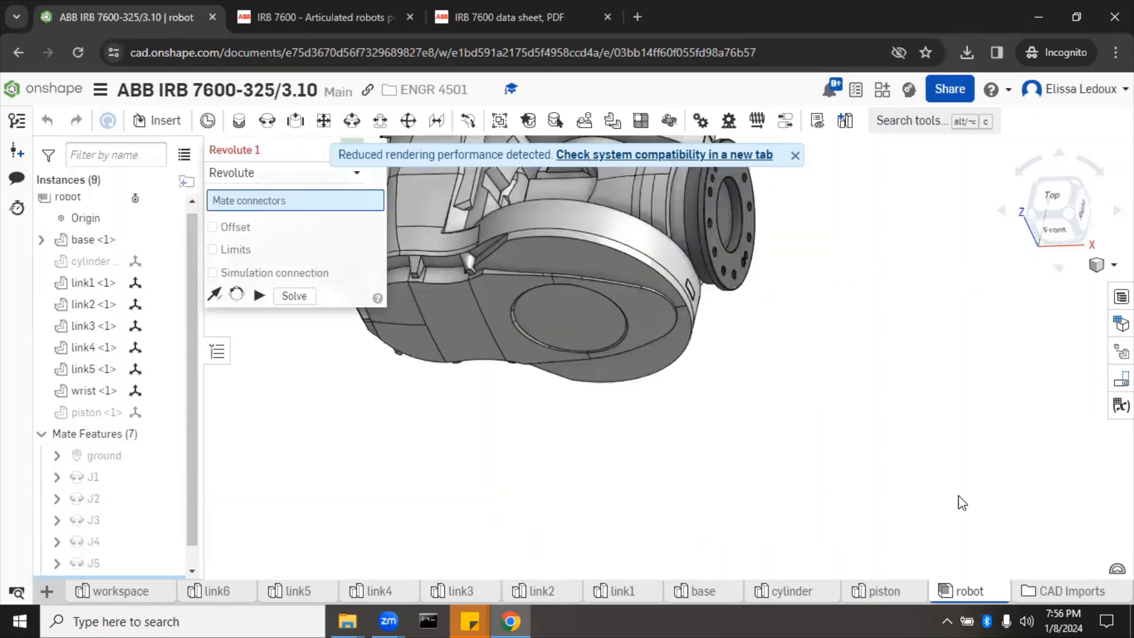
{"action": "left_click", "coordinate": [708, 253]}
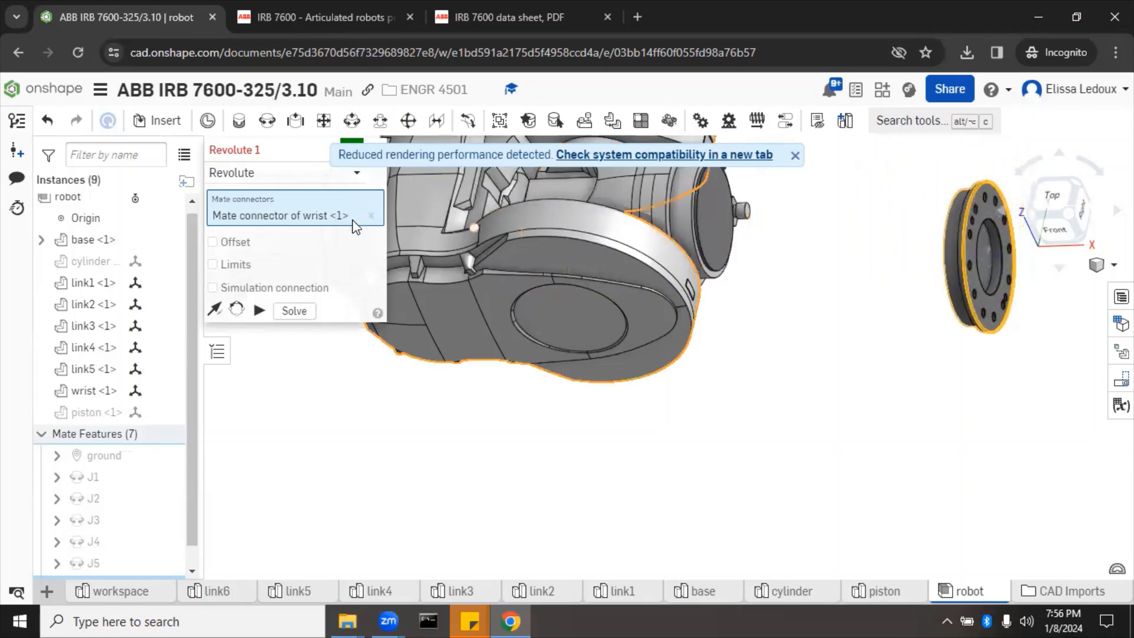
{"action": "left_click", "coordinate": [372, 215]}
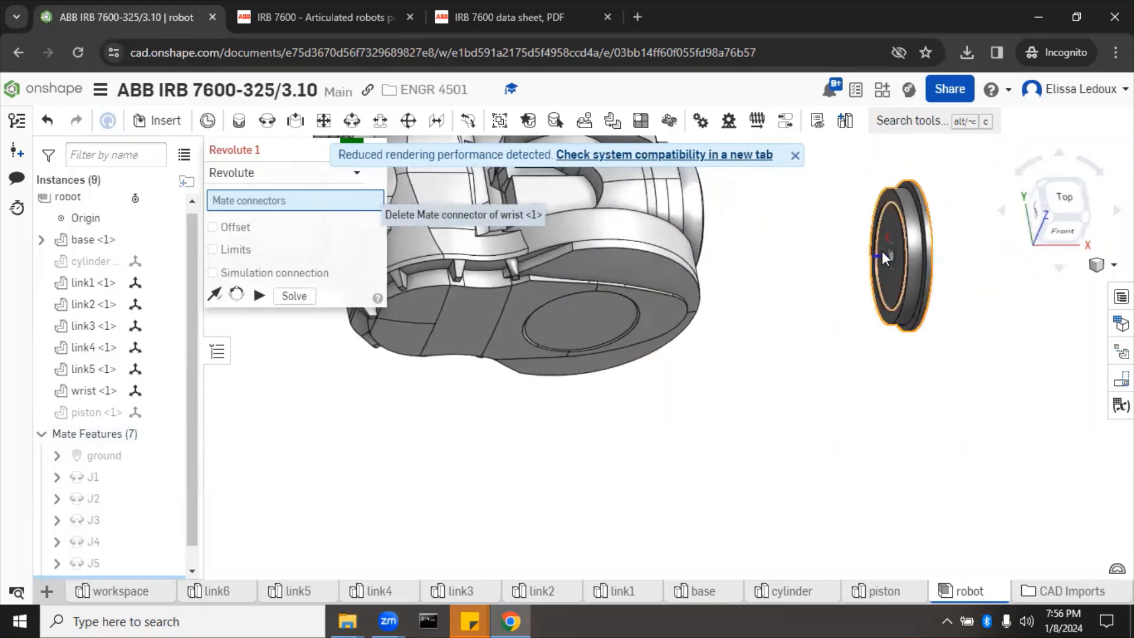
{"action": "left_click", "coordinate": [881, 250]}
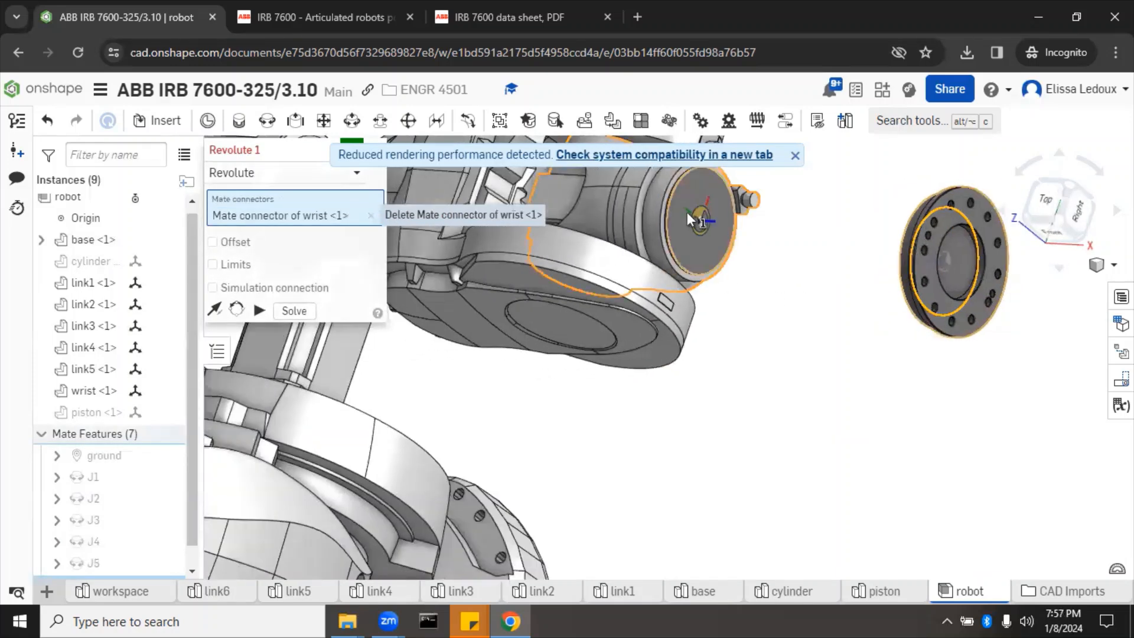
{"action": "left_click", "coordinate": [690, 215]}
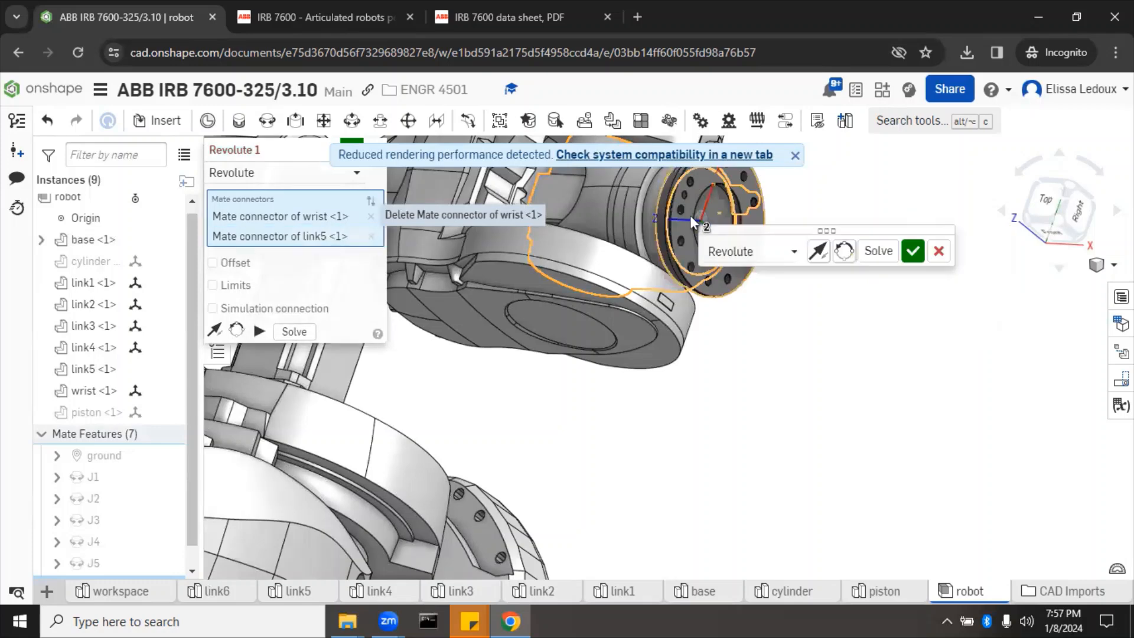
Step: Name the wrist-to-link5 revolute mate J6 and commit it
{"action": "left_click", "coordinate": [322, 152]}
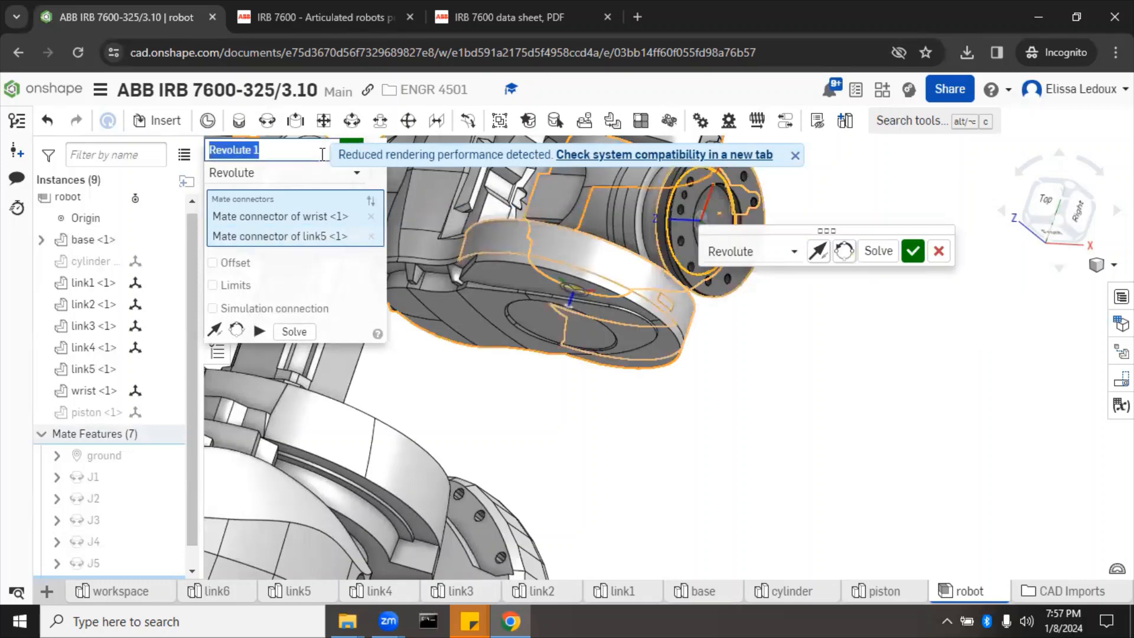
{"action": "type", "text": "J6"}
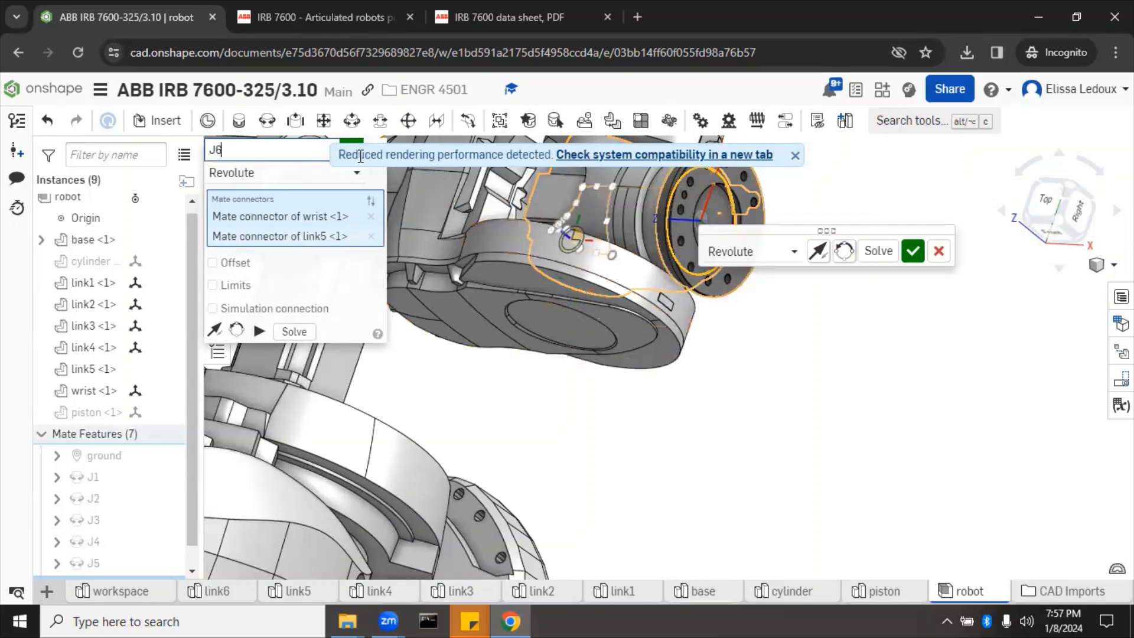
{"action": "left_click", "coordinate": [345, 142]}
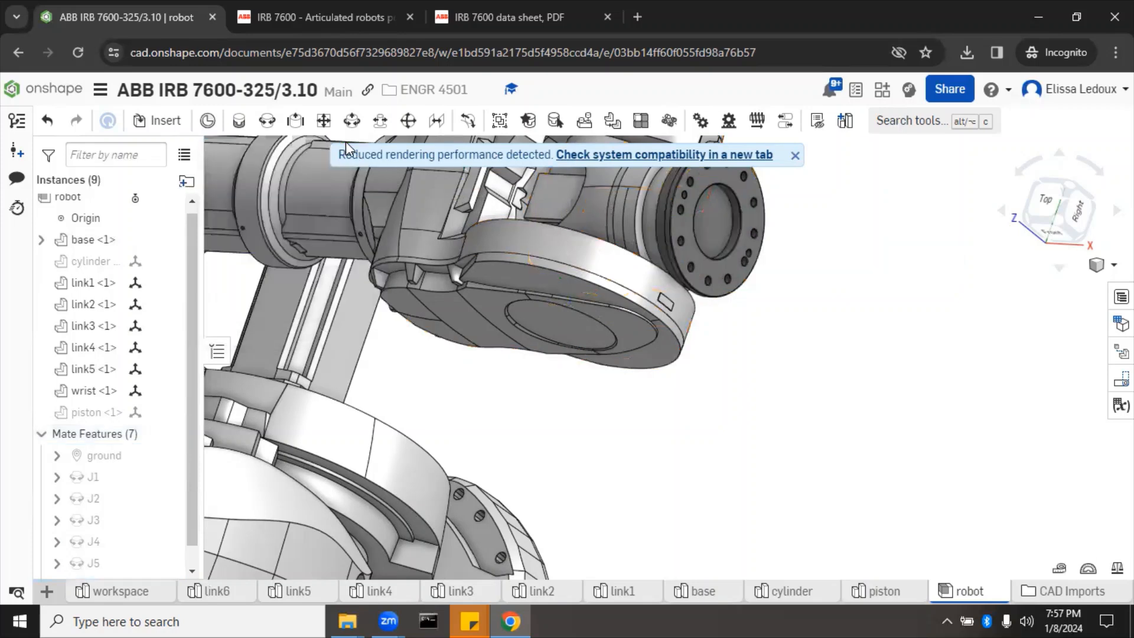
Step: In the Front view, drag link2 to swing the upper arm back about its joint
{"action": "key", "text": "f"}
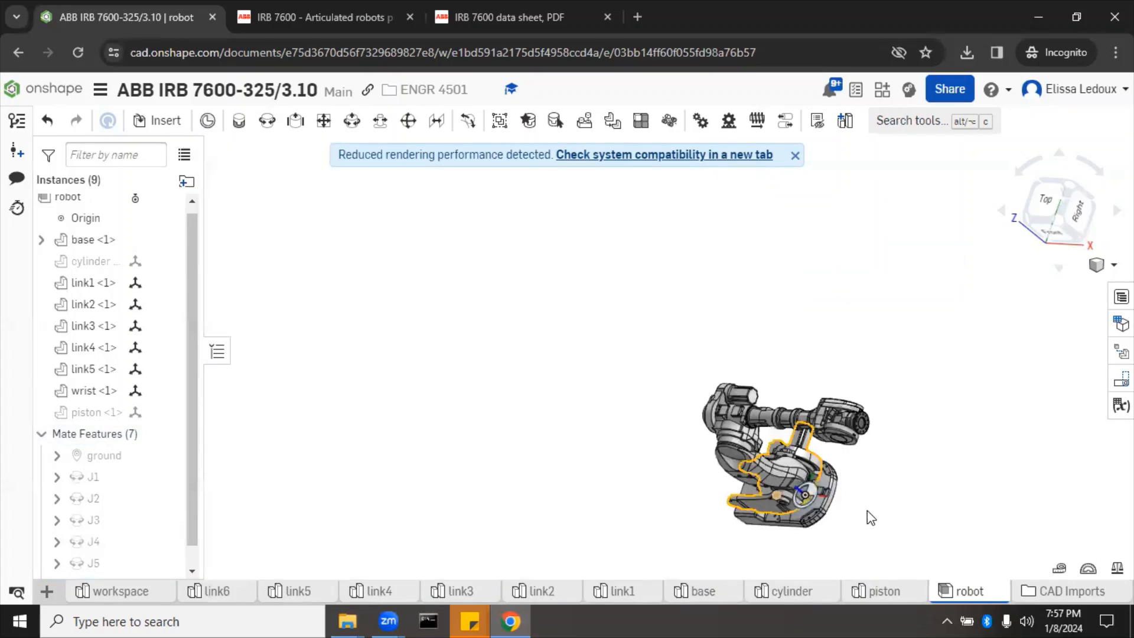
{"action": "key", "text": "shift+1"}
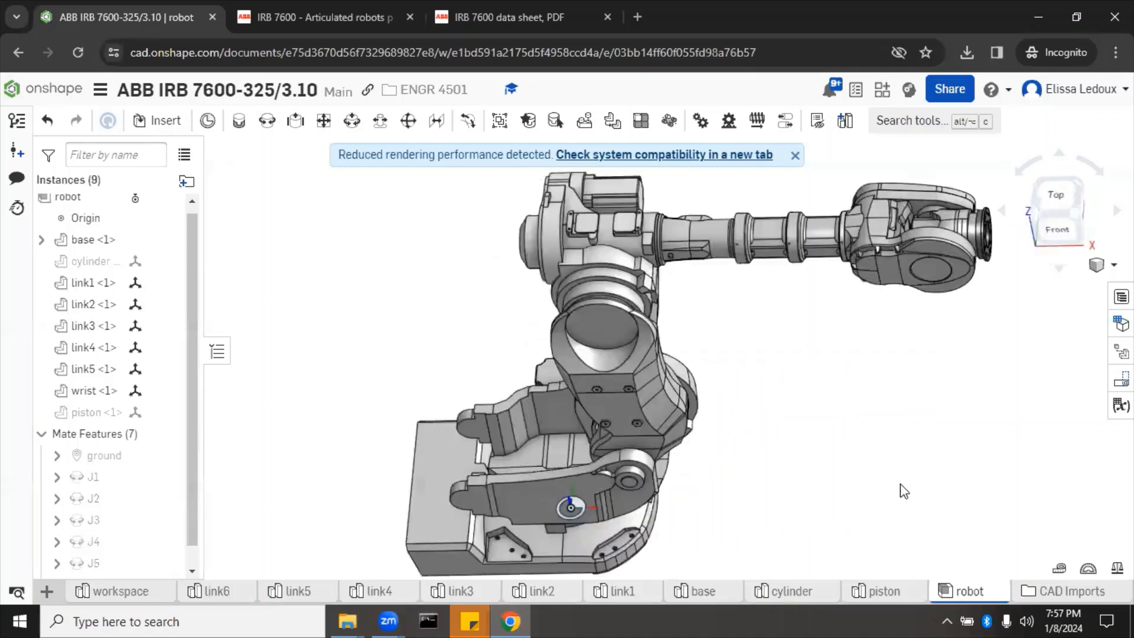
{"action": "scroll", "coordinate": [877, 494], "scroll_direction": "down", "scroll_amount": 3}
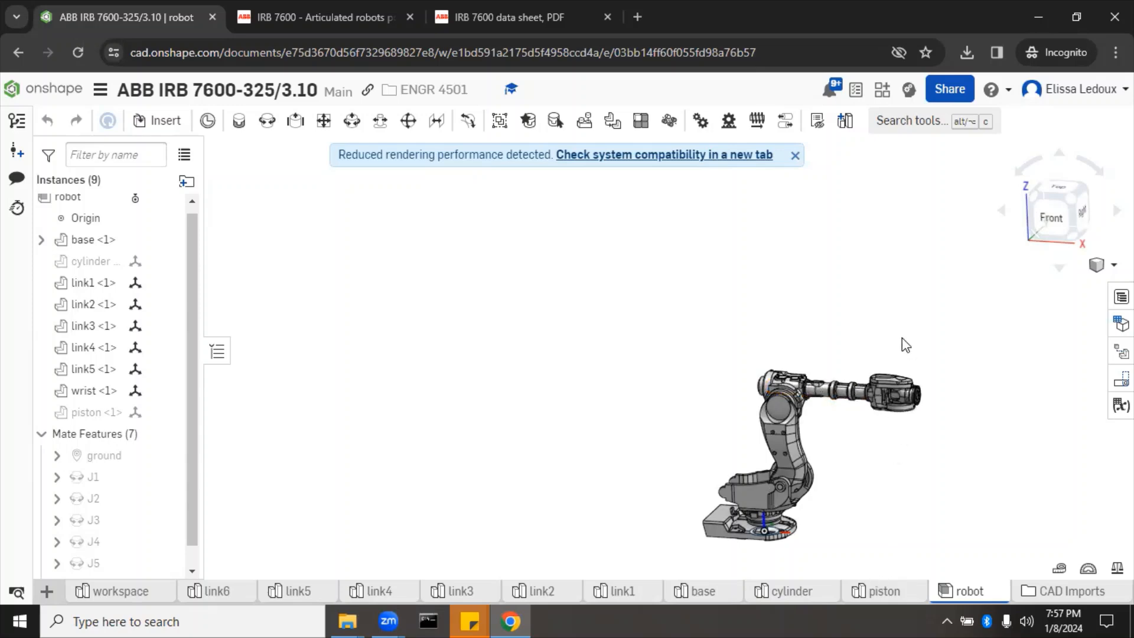
{"action": "left_click_drag", "start_coordinate": [787, 407], "coordinate": [762, 377]}
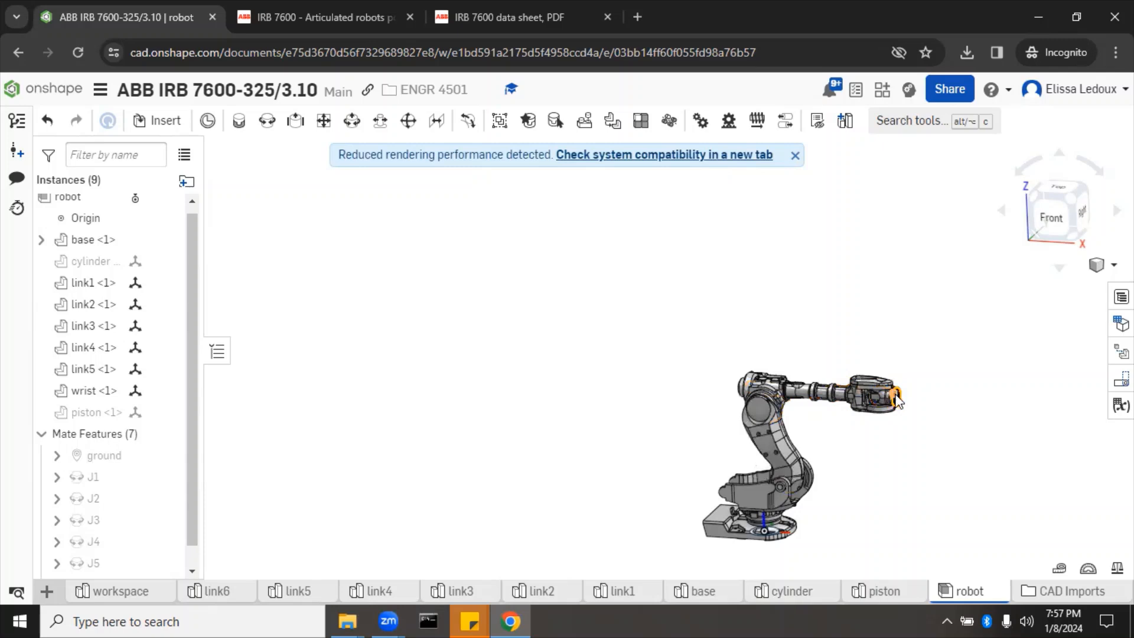
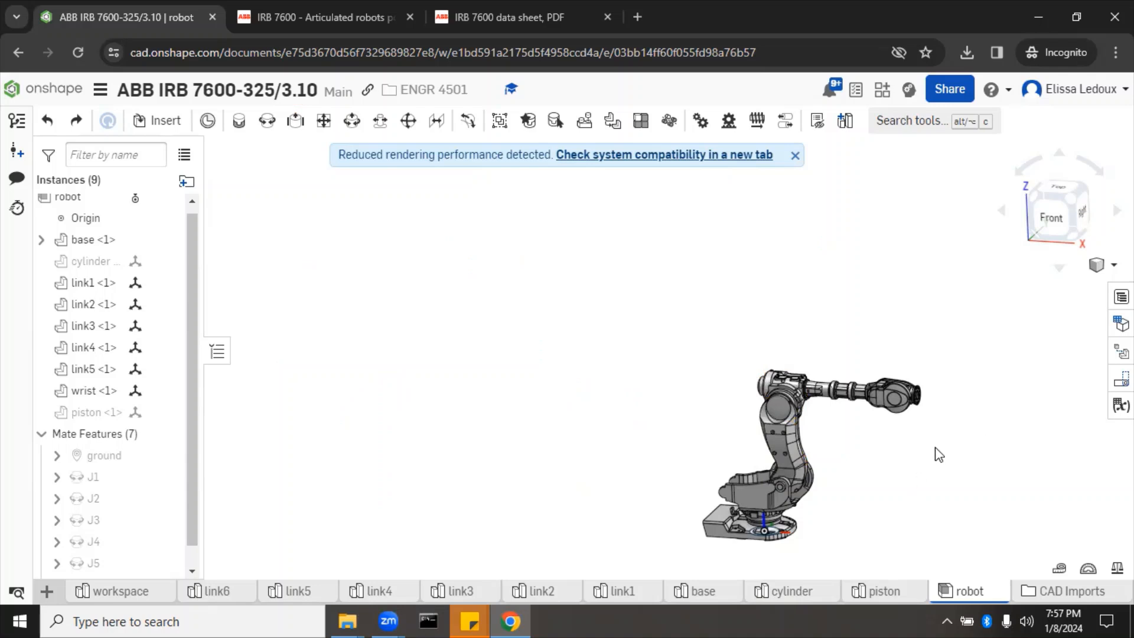
Step: Save the robot's current pose as a named position called Home
{"action": "scroll", "coordinate": [900, 527], "scroll_direction": "up", "scroll_amount": 5}
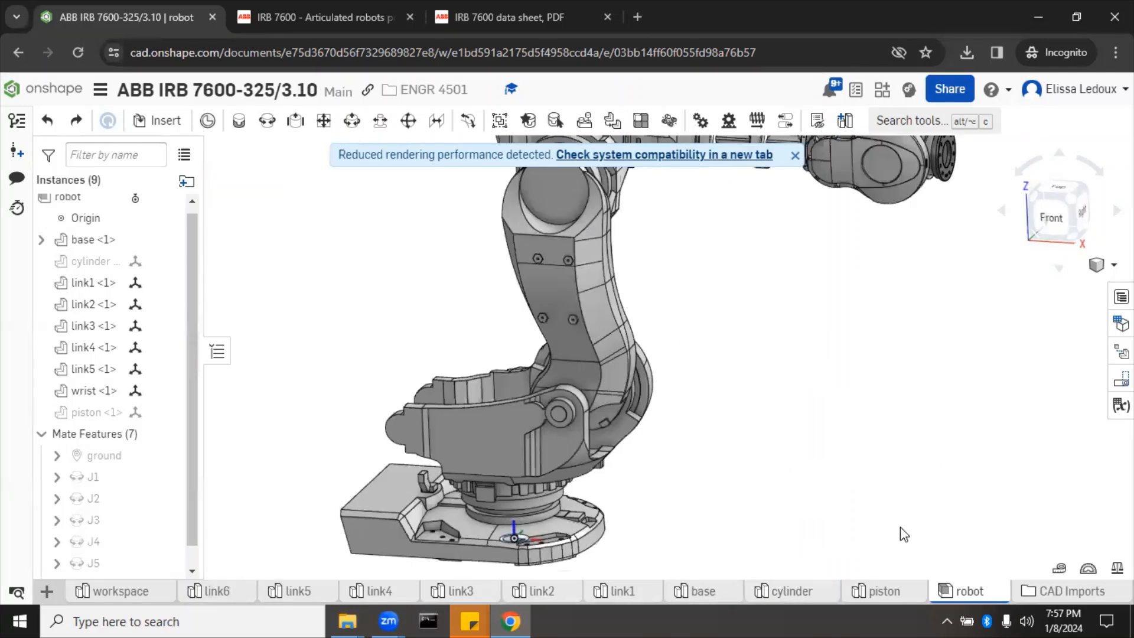
{"action": "scroll", "coordinate": [900, 526], "scroll_direction": "down", "scroll_amount": 3}
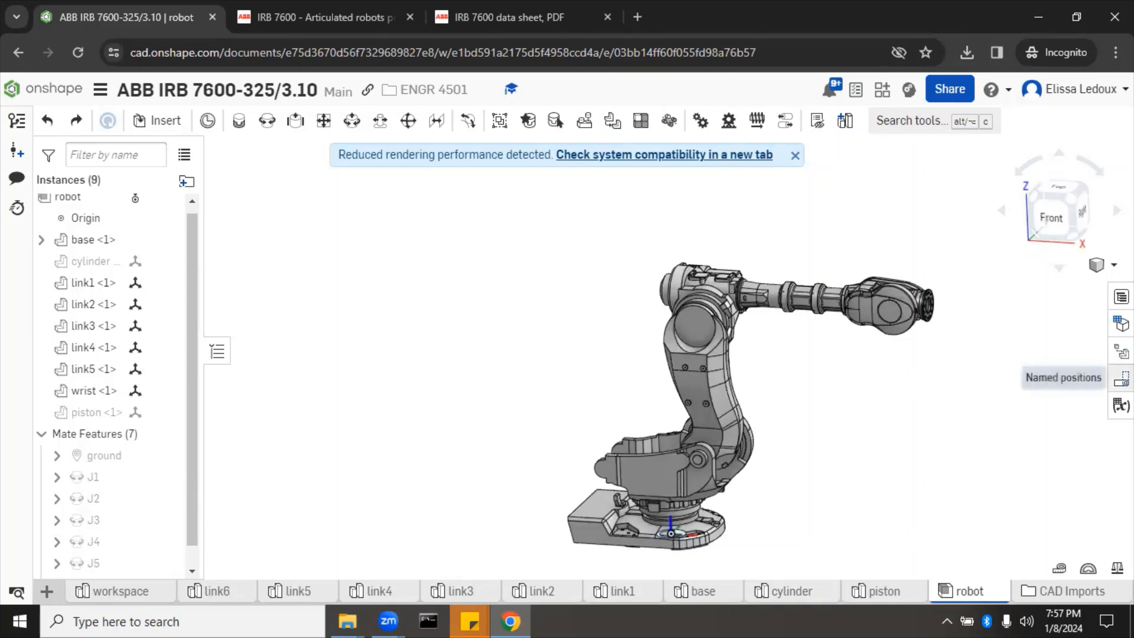
{"action": "left_click", "coordinate": [1121, 378]}
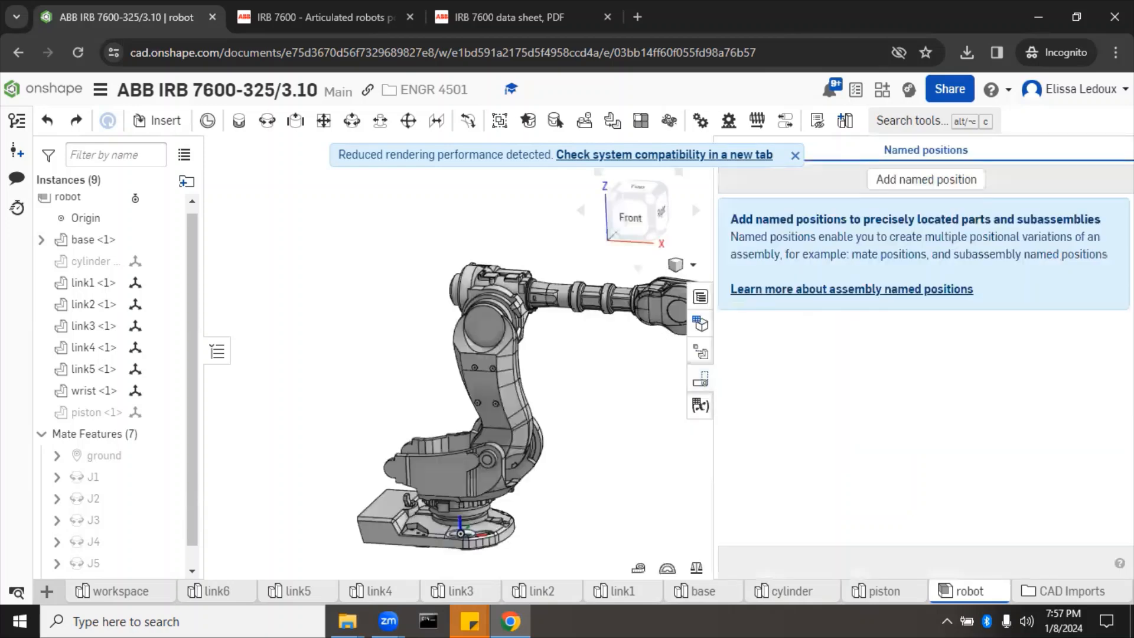
{"action": "left_click", "coordinate": [950, 187]}
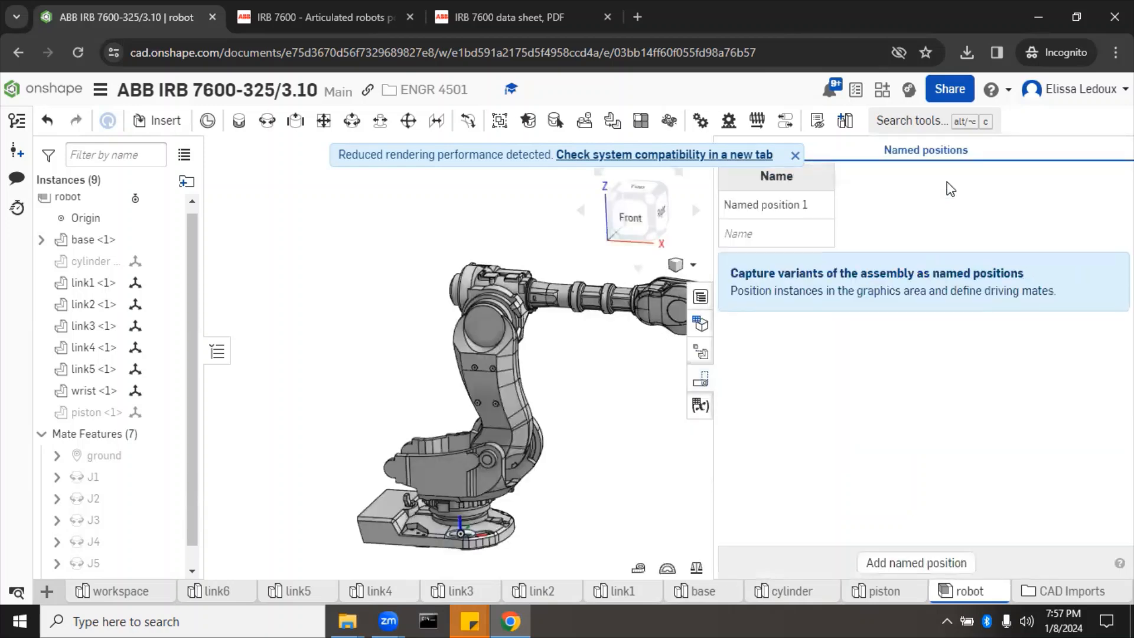
{"action": "double_click", "coordinate": [771, 207]}
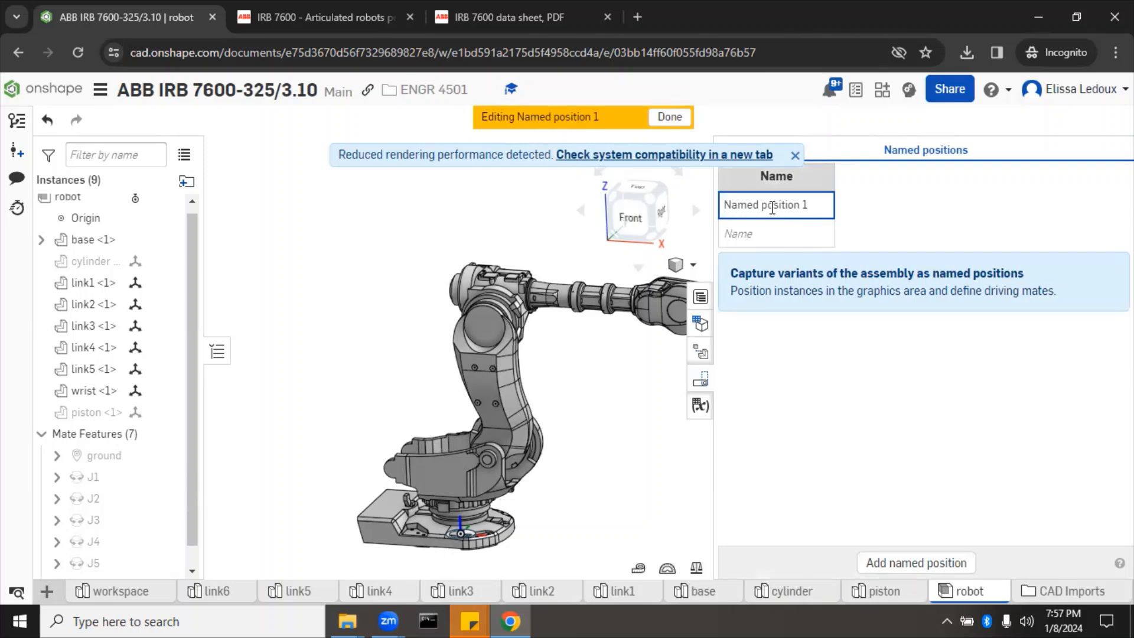
{"action": "type", "text": "Home"}
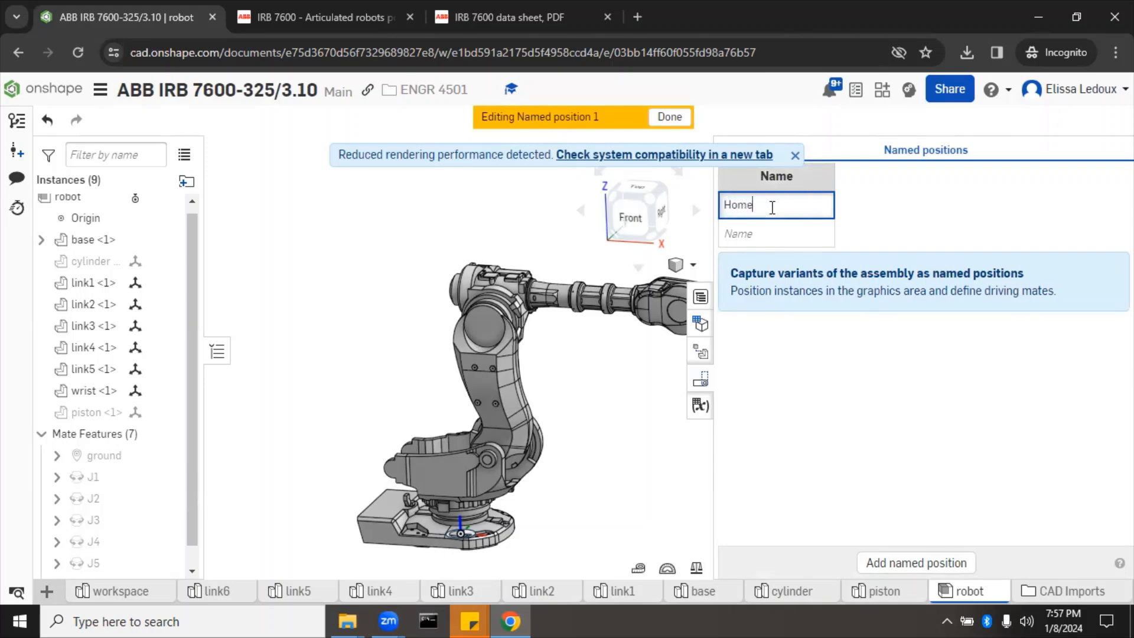
{"action": "key", "text": "Return"}
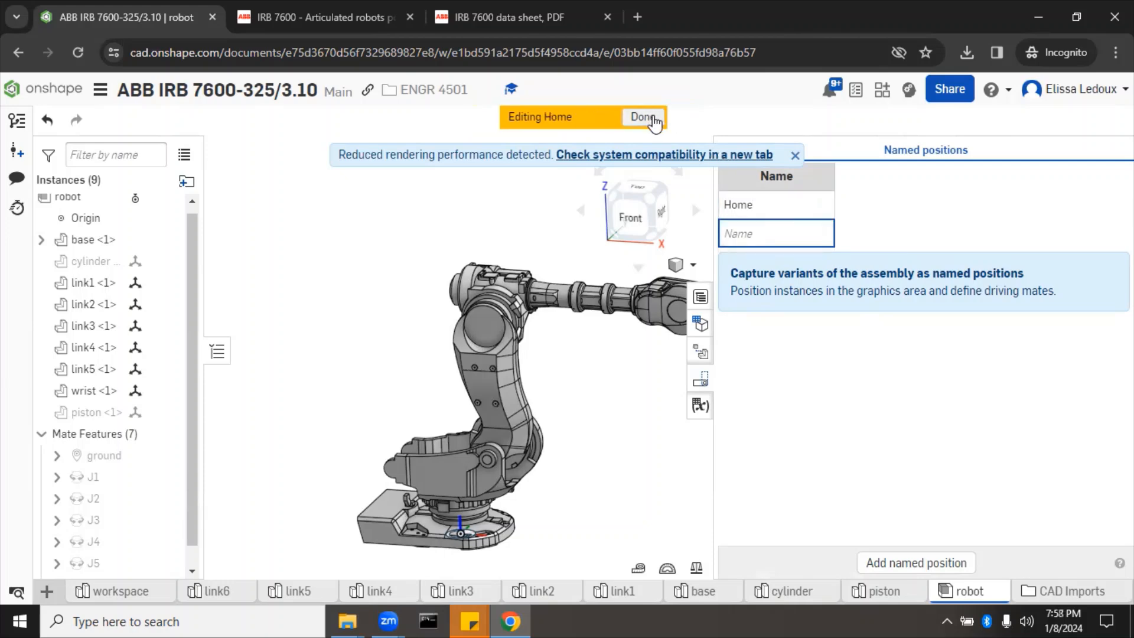
{"action": "left_click", "coordinate": [650, 117]}
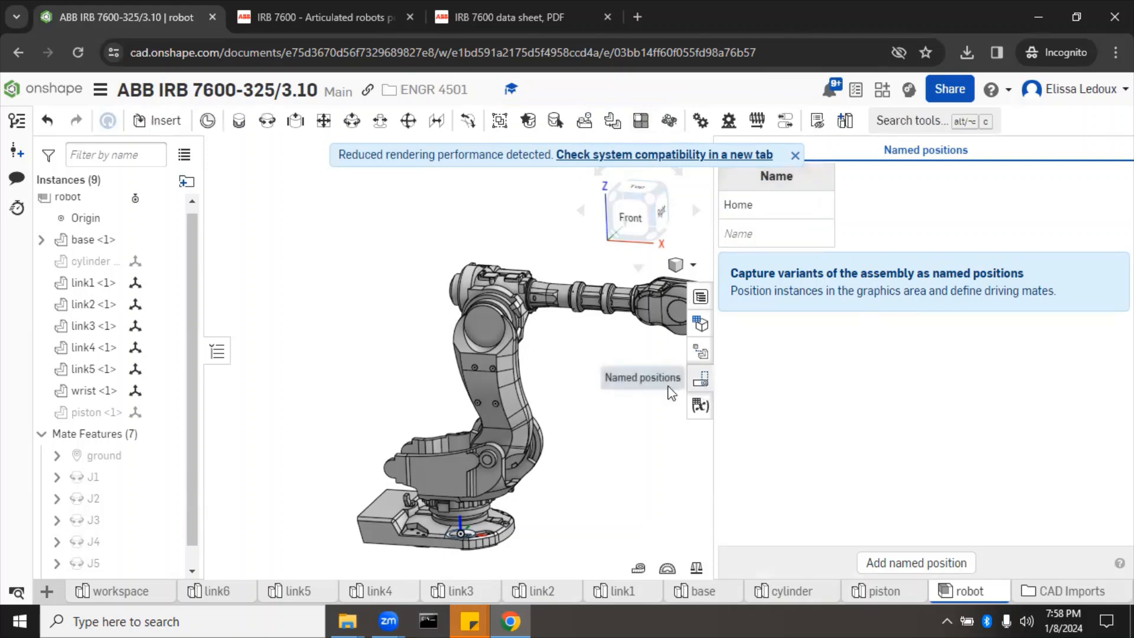
Step: Twist and swing the arm out of pose, then apply Home to restore the upright arm
{"action": "left_click_drag", "start_coordinate": [653, 304], "coordinate": [422, 339]}
{"action": "left_click_drag", "start_coordinate": [354, 396], "coordinate": [456, 401]}
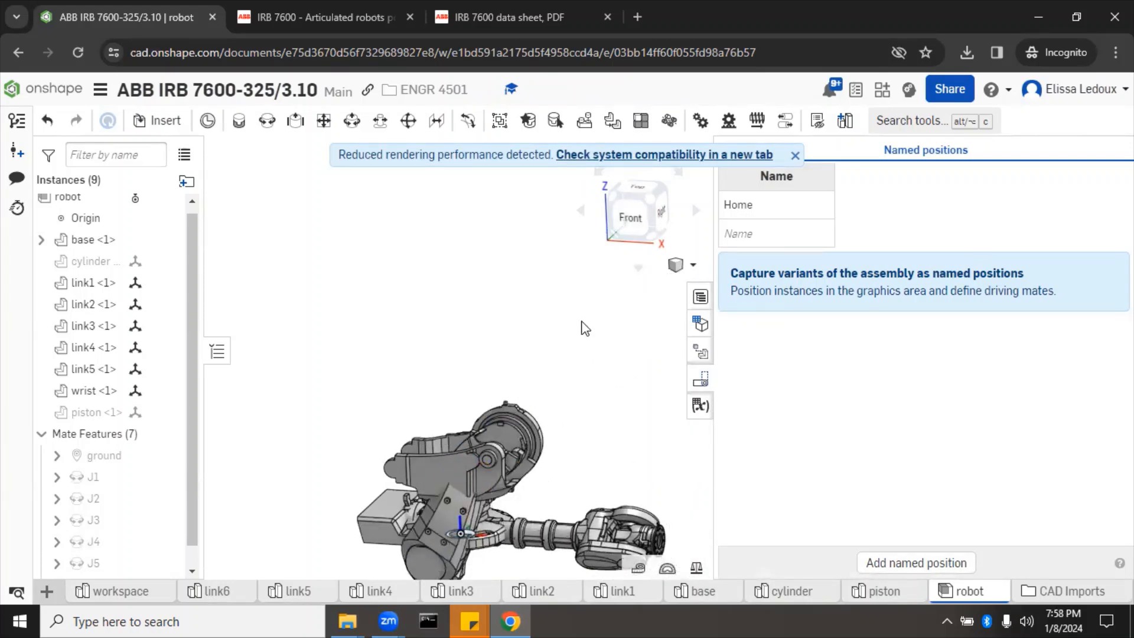
{"action": "left_click", "coordinate": [705, 384]}
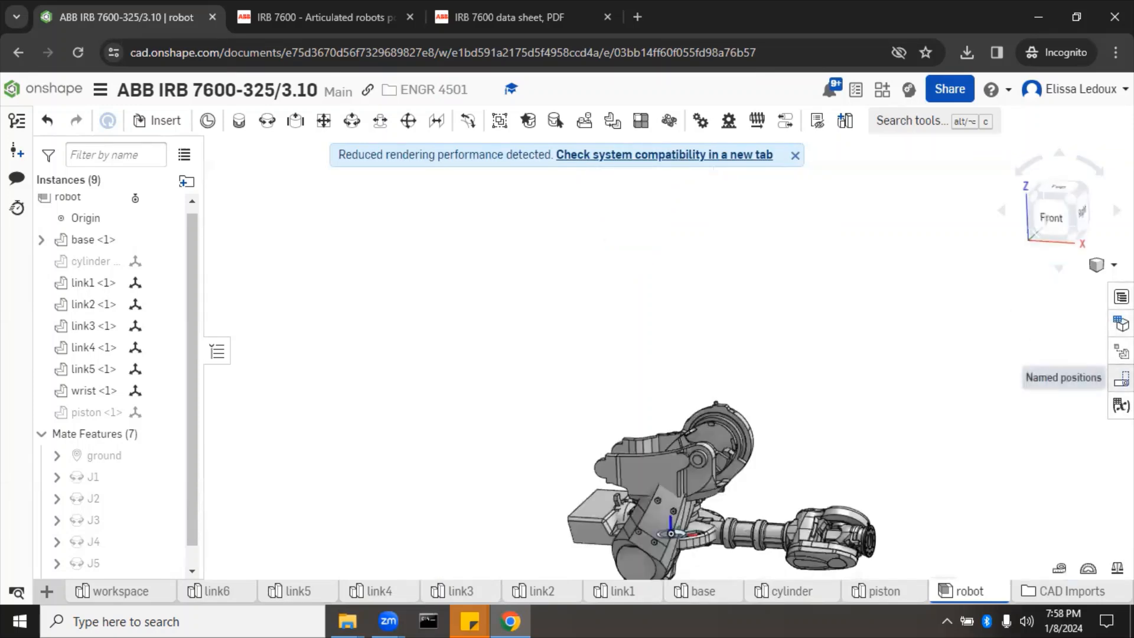
{"action": "left_click", "coordinate": [1121, 379]}
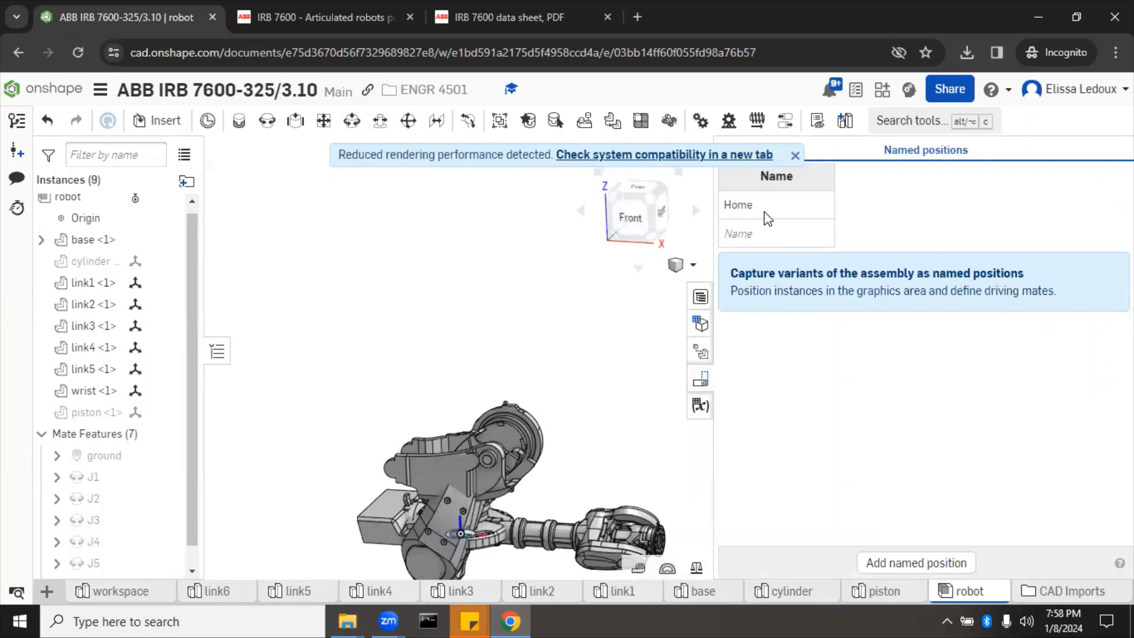
{"action": "left_click", "coordinate": [758, 209]}
{"action": "right_click", "coordinate": [760, 214]}
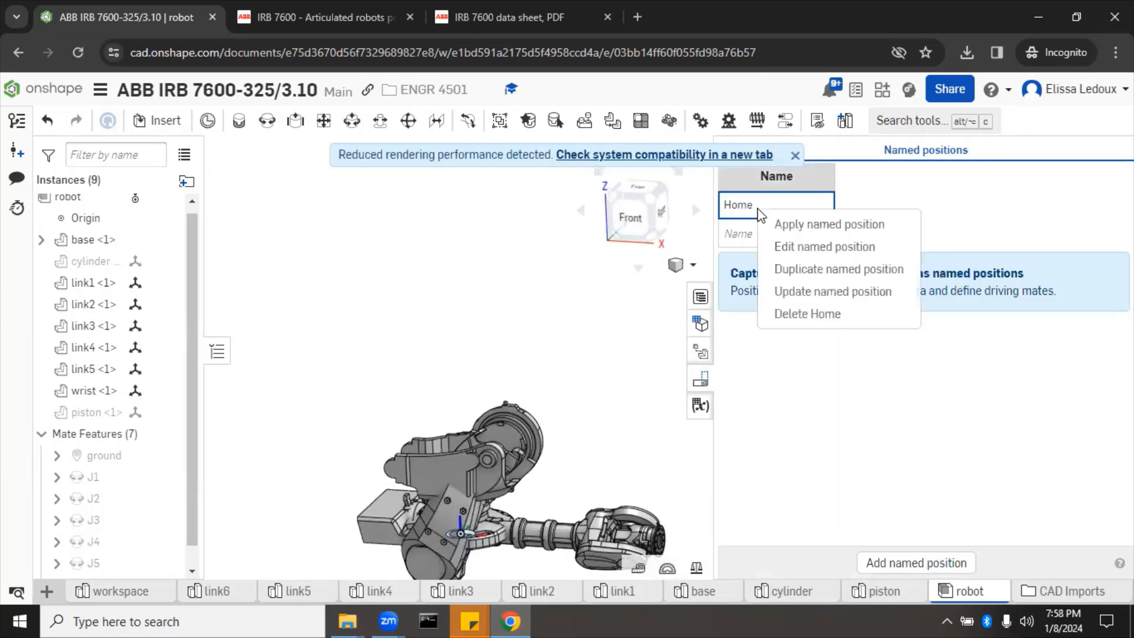
{"action": "left_click", "coordinate": [791, 226]}
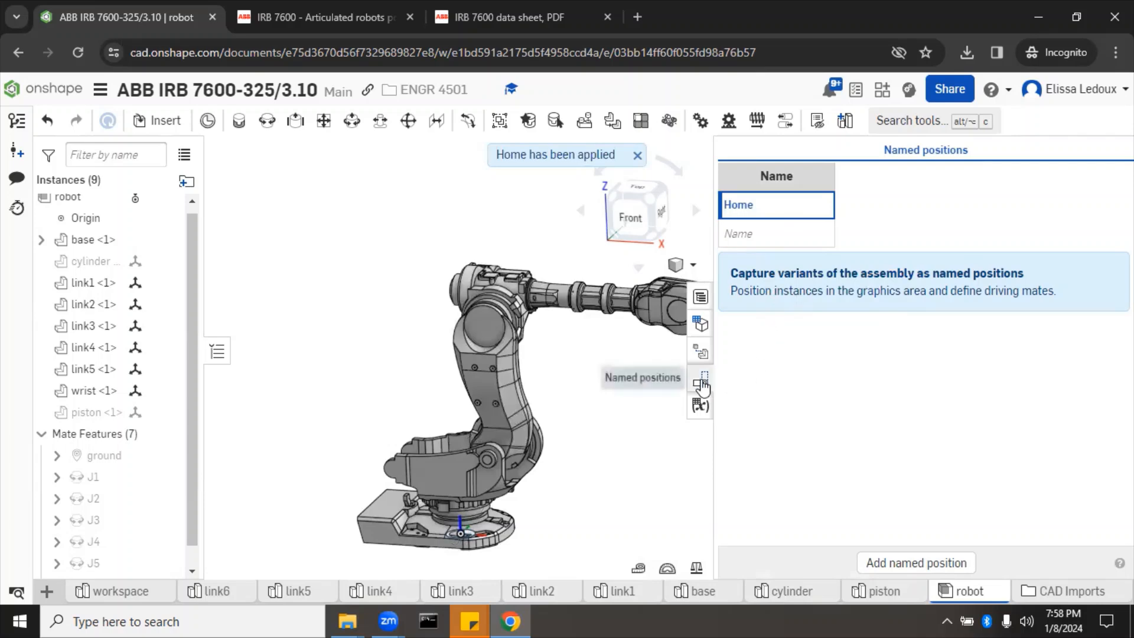
Step: Close the named positions list, swing the arm about J2, and glance at the IRB 7600 datasheet
{"action": "left_click", "coordinate": [702, 384]}
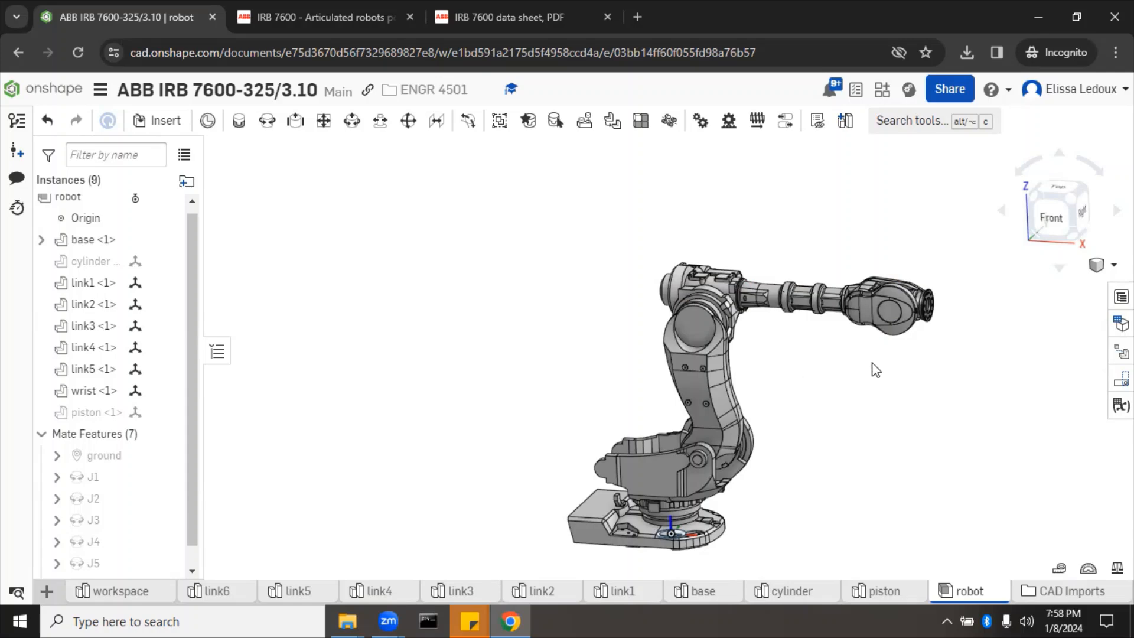
{"action": "left_click_drag", "start_coordinate": [704, 327], "coordinate": [711, 363]}
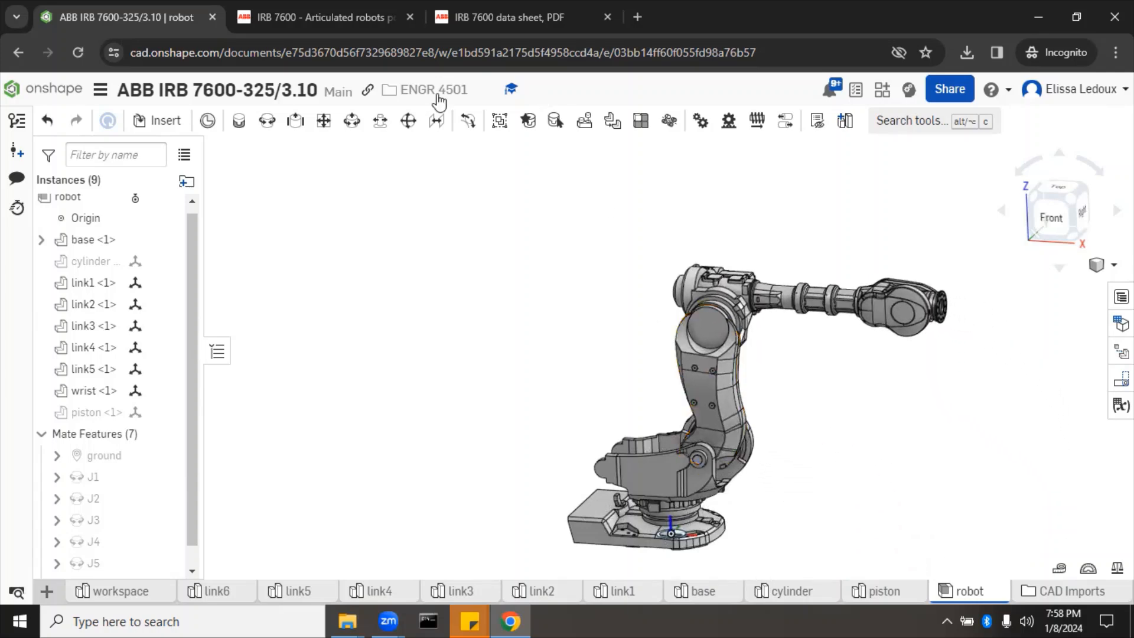
{"action": "left_click", "coordinate": [475, 13]}
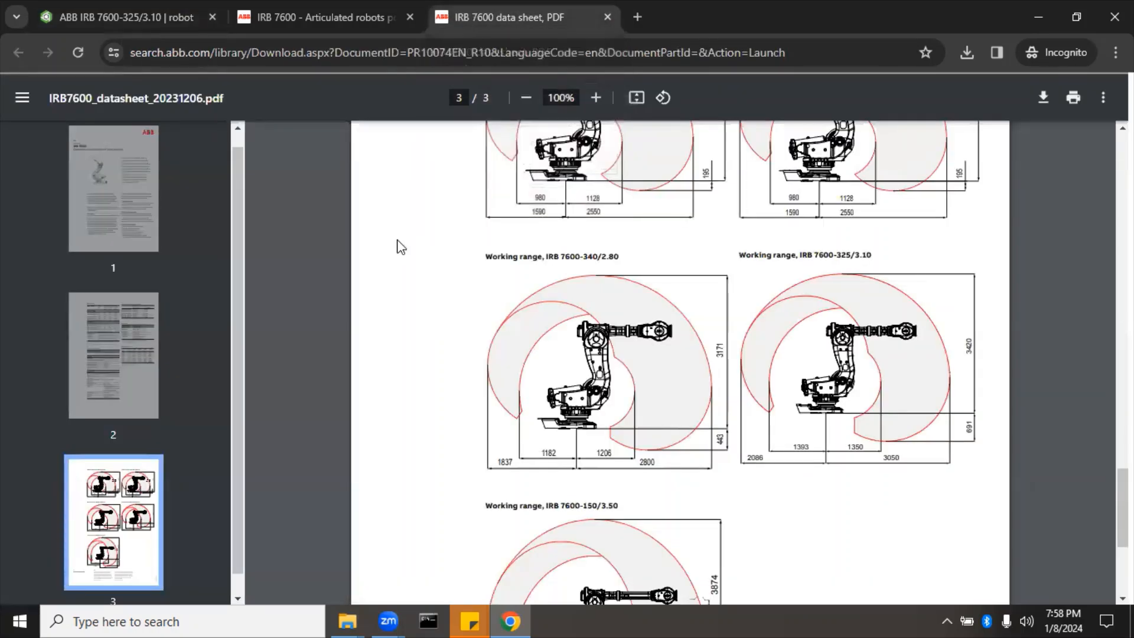
{"action": "left_click", "coordinate": [152, 18]}
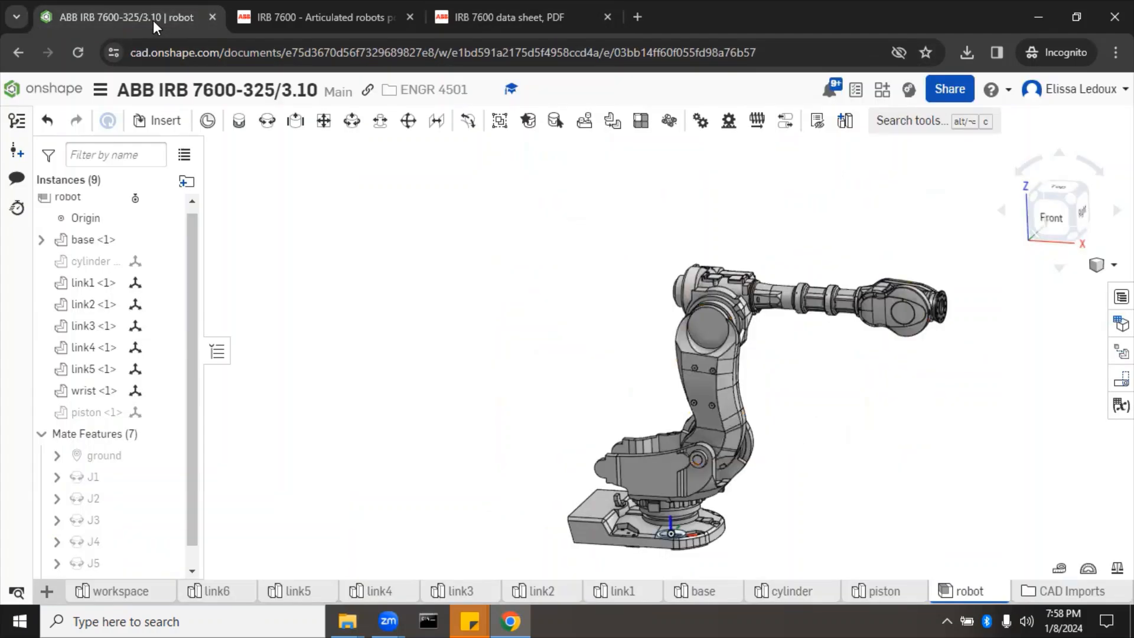
Step: Import IRB7600_datasheet_20231206.pdf from Downloads into the document as its own tab
{"action": "left_click", "coordinate": [47, 591]}
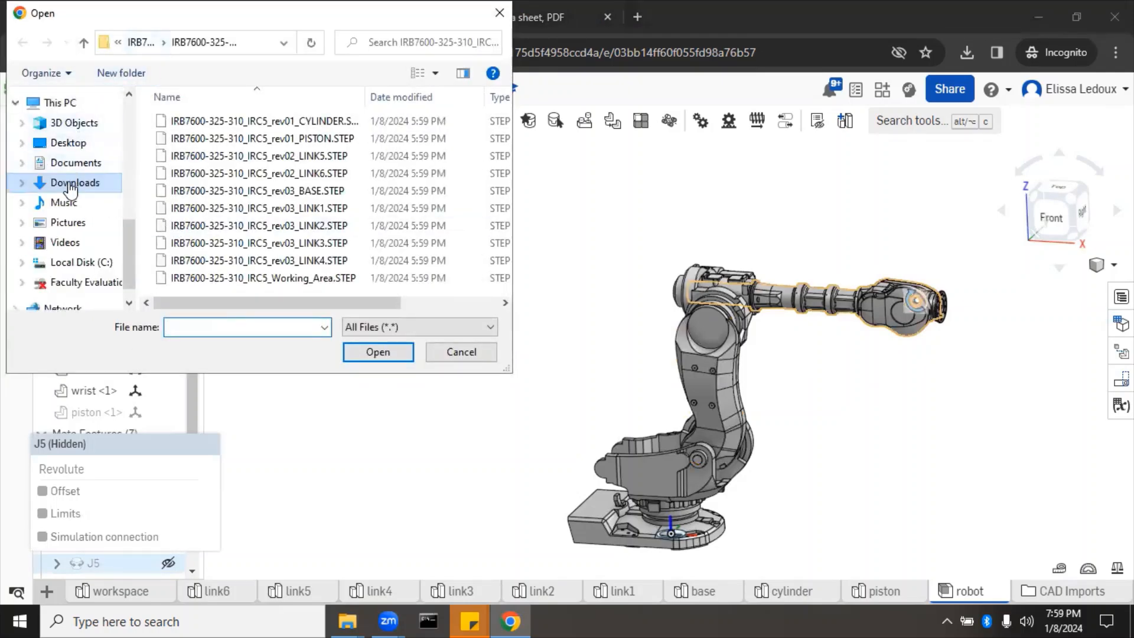
{"action": "left_click", "coordinate": [70, 184]}
{"action": "left_click", "coordinate": [251, 146]}
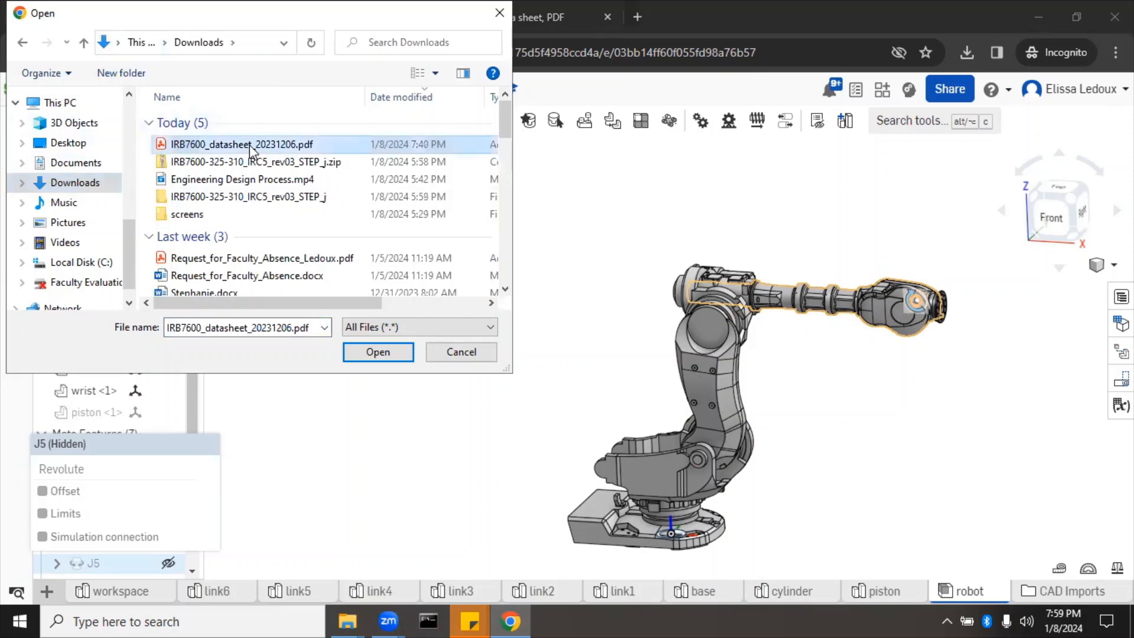
{"action": "left_click", "coordinate": [376, 352]}
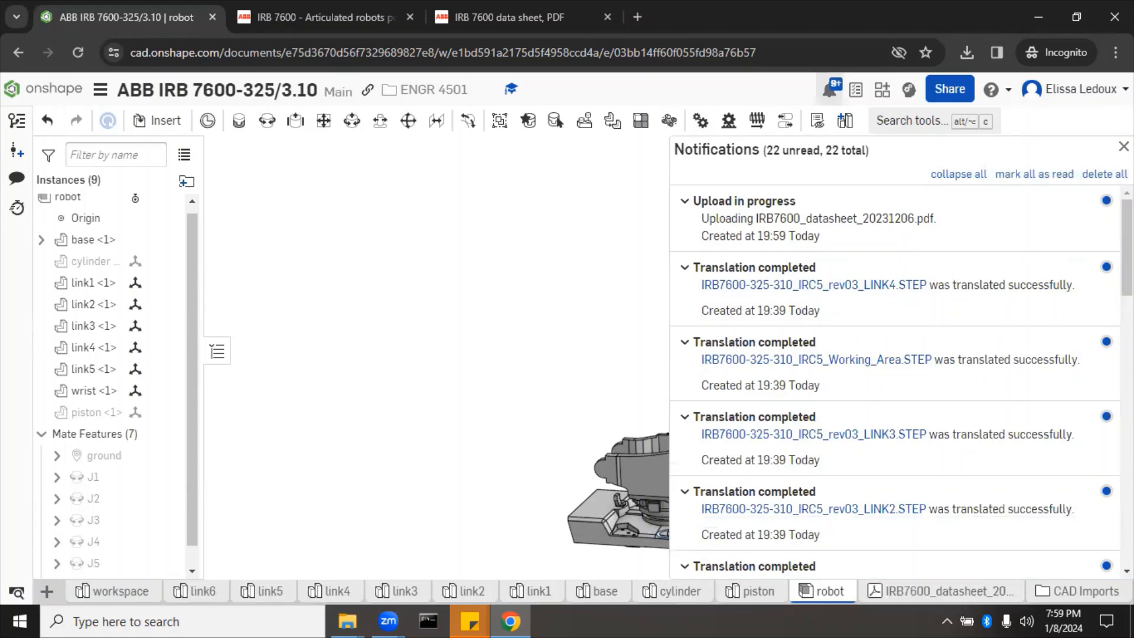
{"action": "left_click", "coordinate": [1123, 146]}
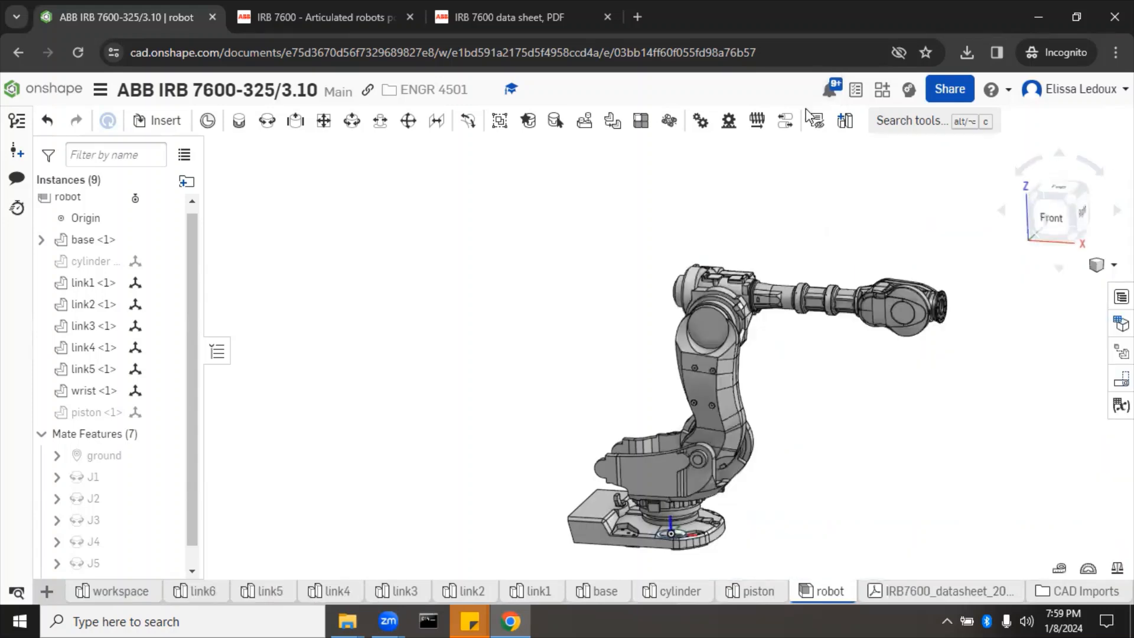
{"action": "left_click", "coordinate": [512, 18]}
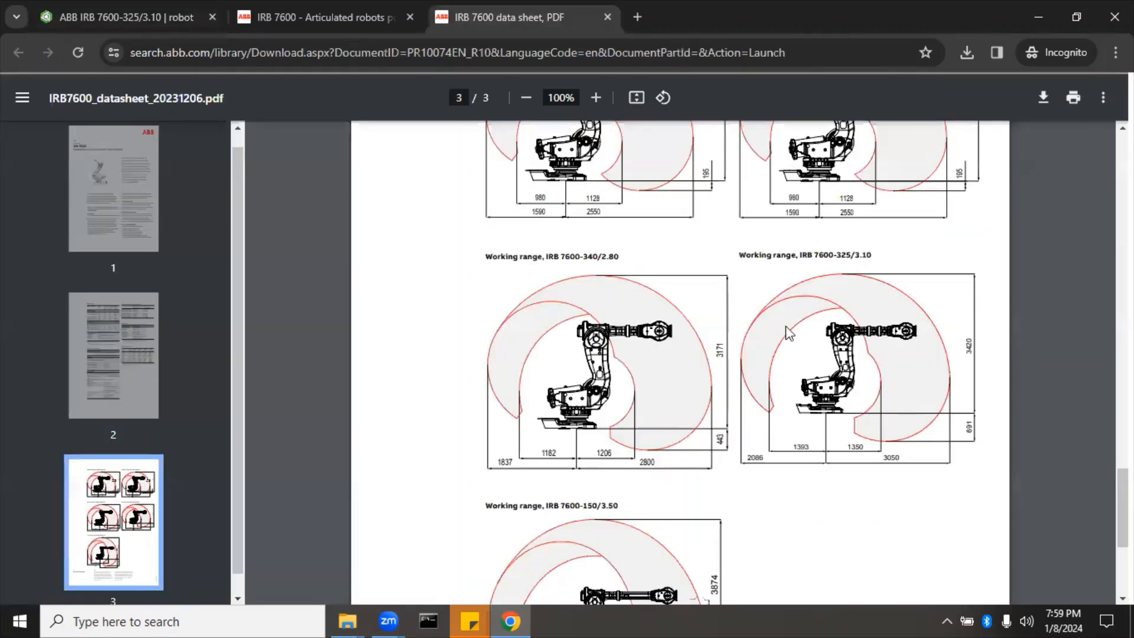
{"action": "scroll", "coordinate": [789, 332], "scroll_direction": "up", "scroll_amount": 15}
{"action": "scroll", "coordinate": [788, 332], "scroll_direction": "up", "scroll_amount": 5}
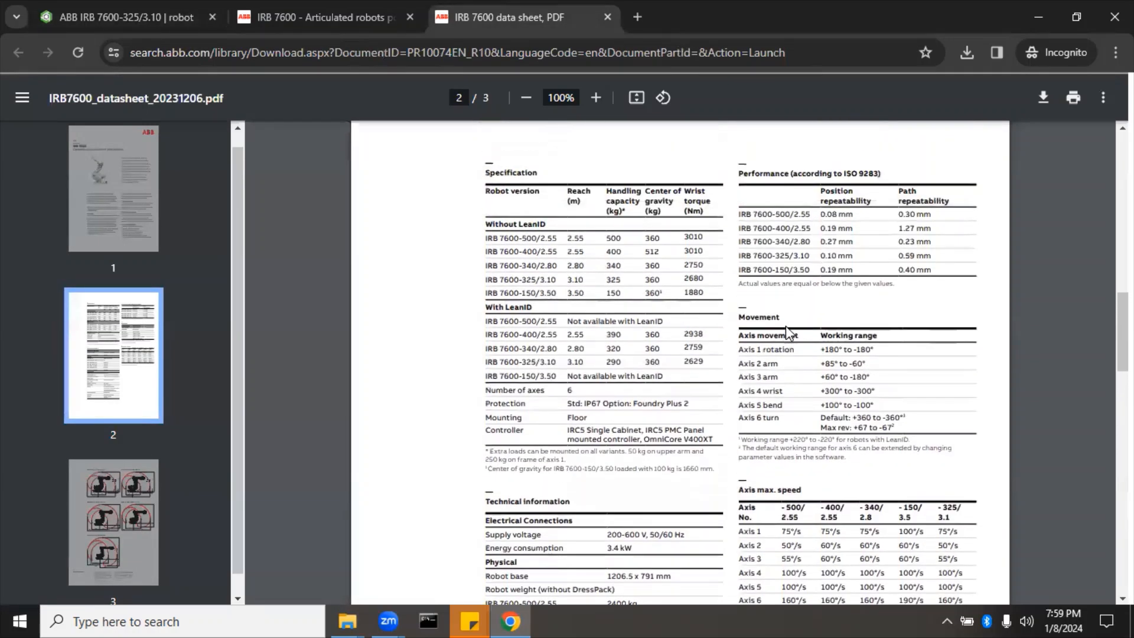
{"action": "scroll", "coordinate": [786, 334], "scroll_direction": "down", "scroll_amount": 1}
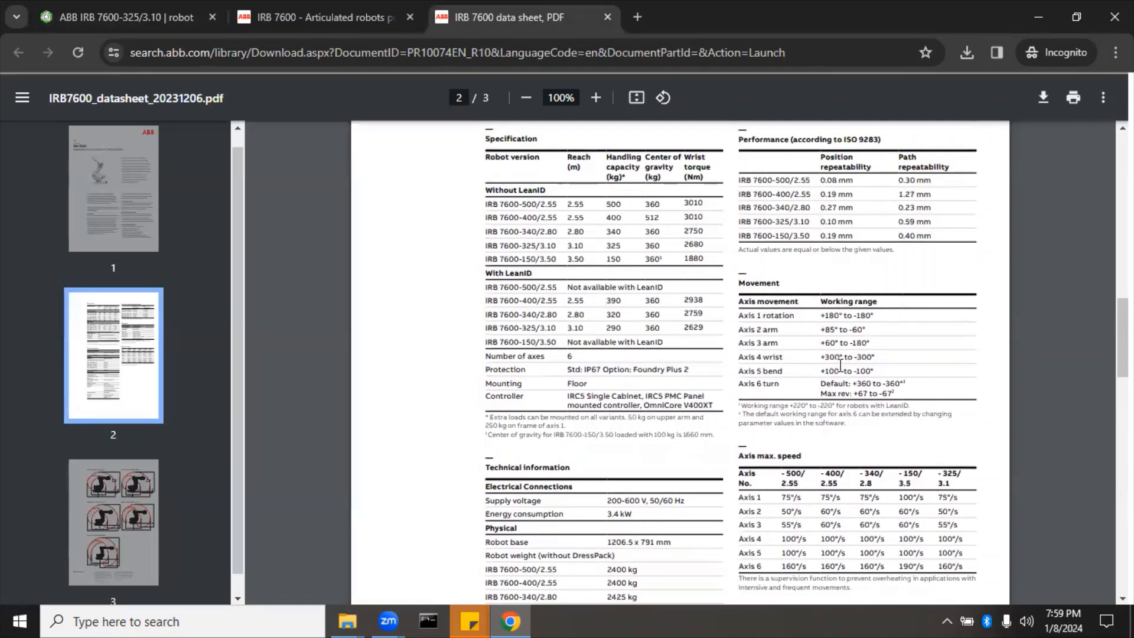
{"action": "left_click", "coordinate": [596, 98]}
{"action": "left_click", "coordinate": [596, 98]}
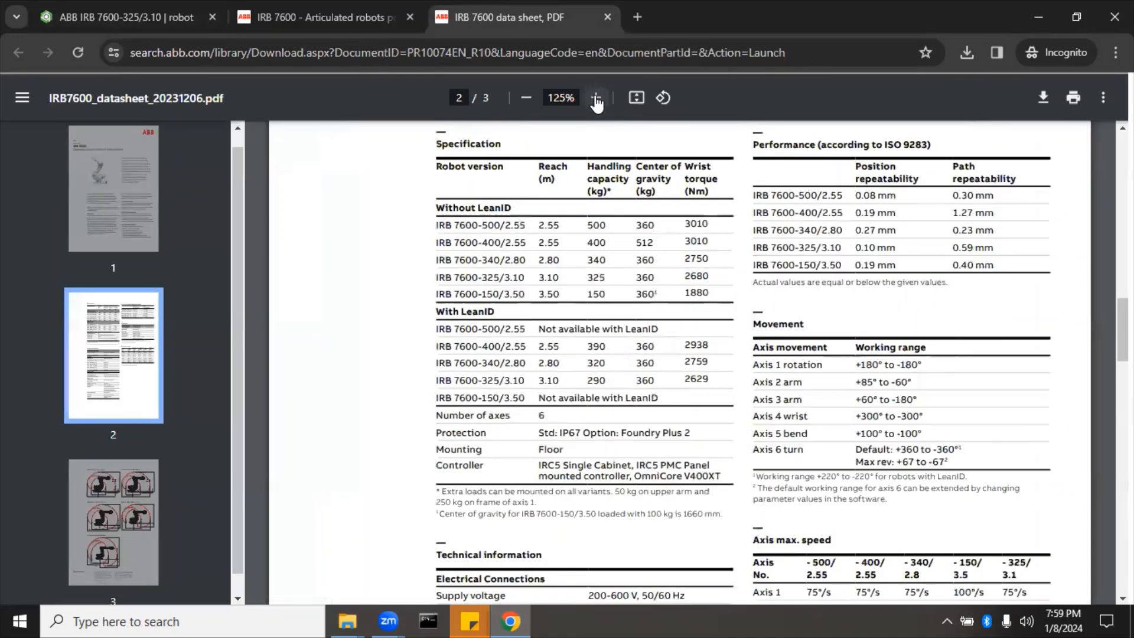
{"action": "left_click", "coordinate": [596, 98]}
{"action": "left_click", "coordinate": [596, 98]}
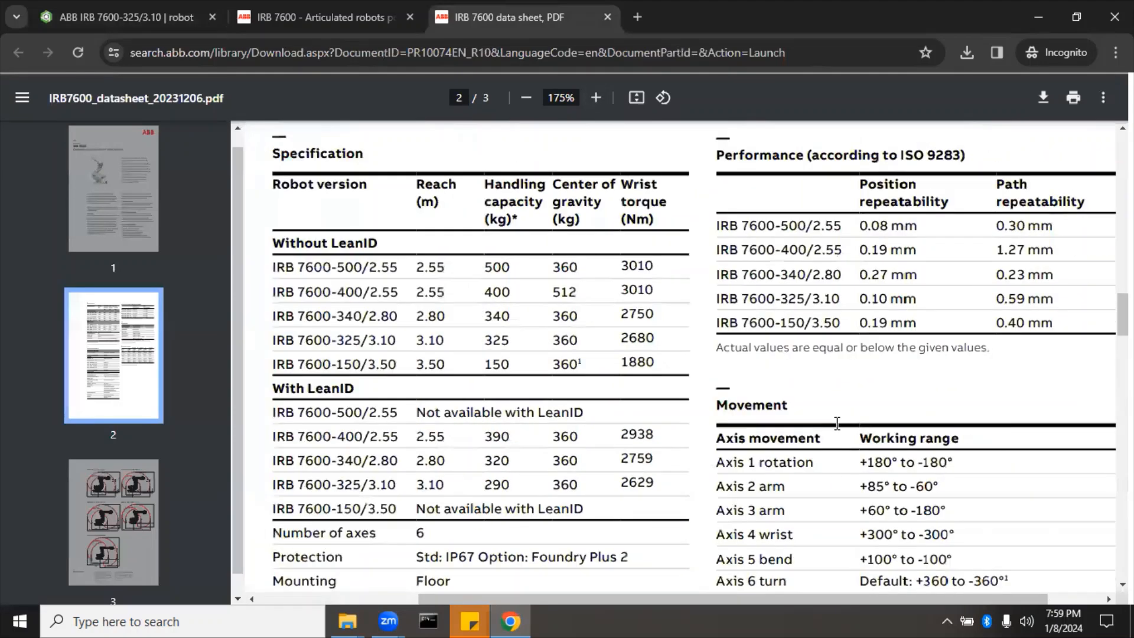
{"action": "scroll", "coordinate": [838, 423], "scroll_direction": "down", "scroll_amount": 3}
{"action": "scroll", "coordinate": [868, 331], "scroll_direction": "right", "scroll_amount": 2}
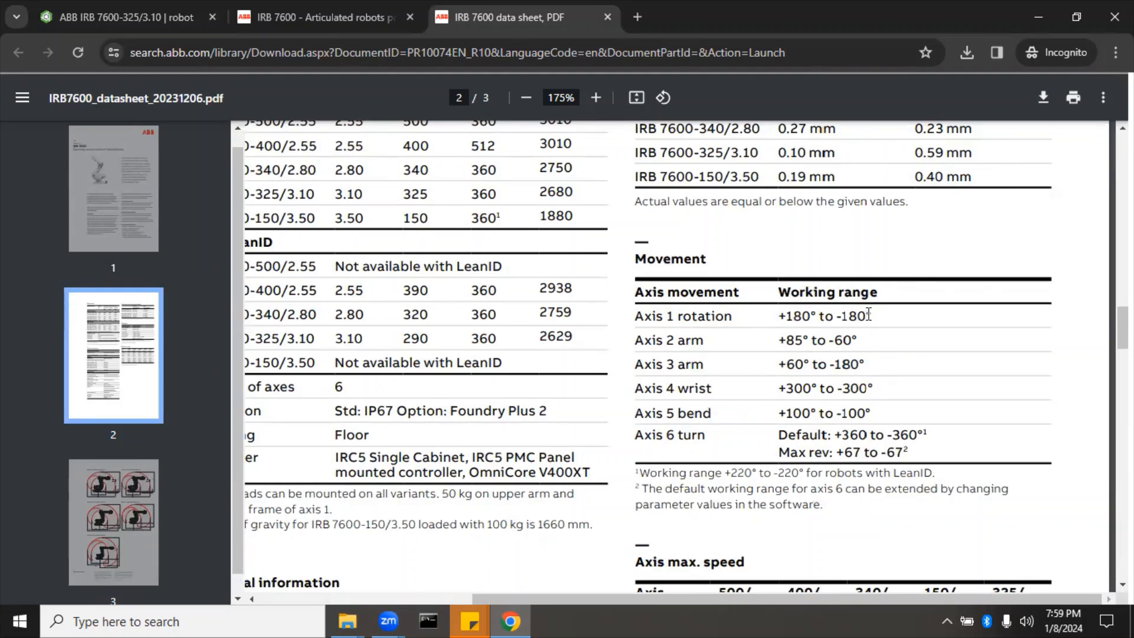
{"action": "left_click", "coordinate": [157, 20]}
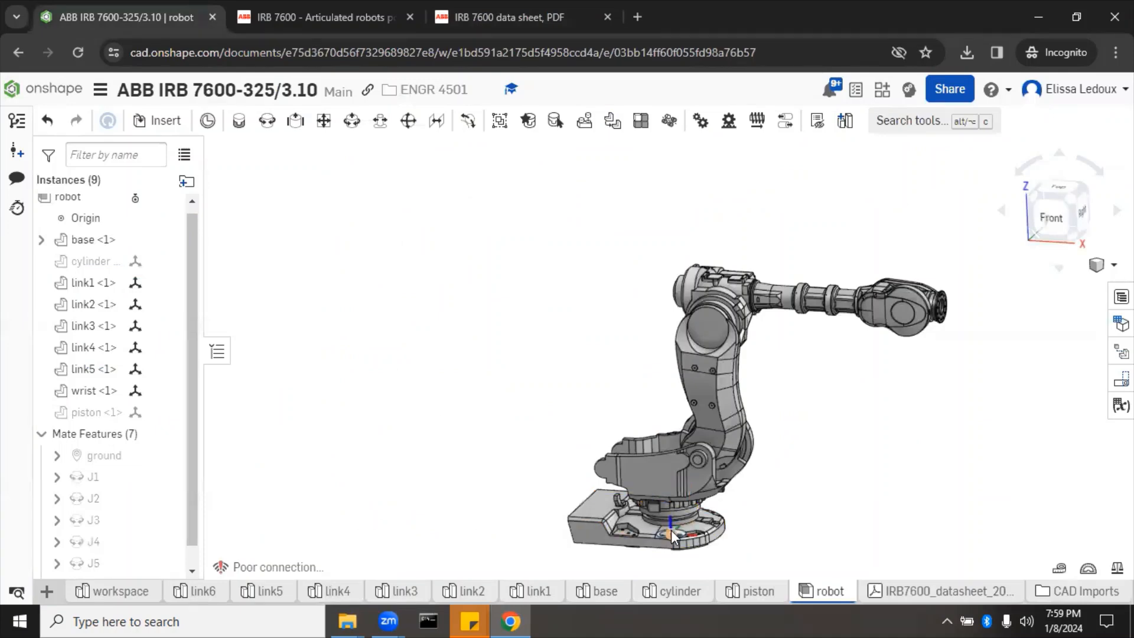
Step: Enable J1 rotation limits of -180° minimum and 180° maximum, preview the motion, and confirm
{"action": "left_click", "coordinate": [83, 479]}
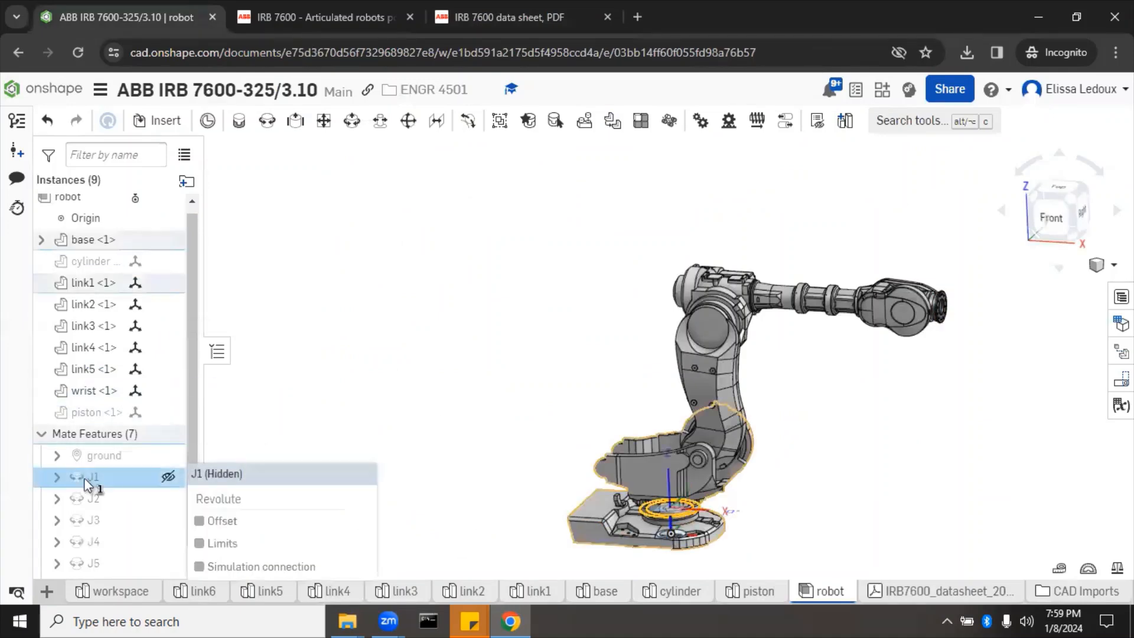
{"action": "right_click", "coordinate": [85, 481]}
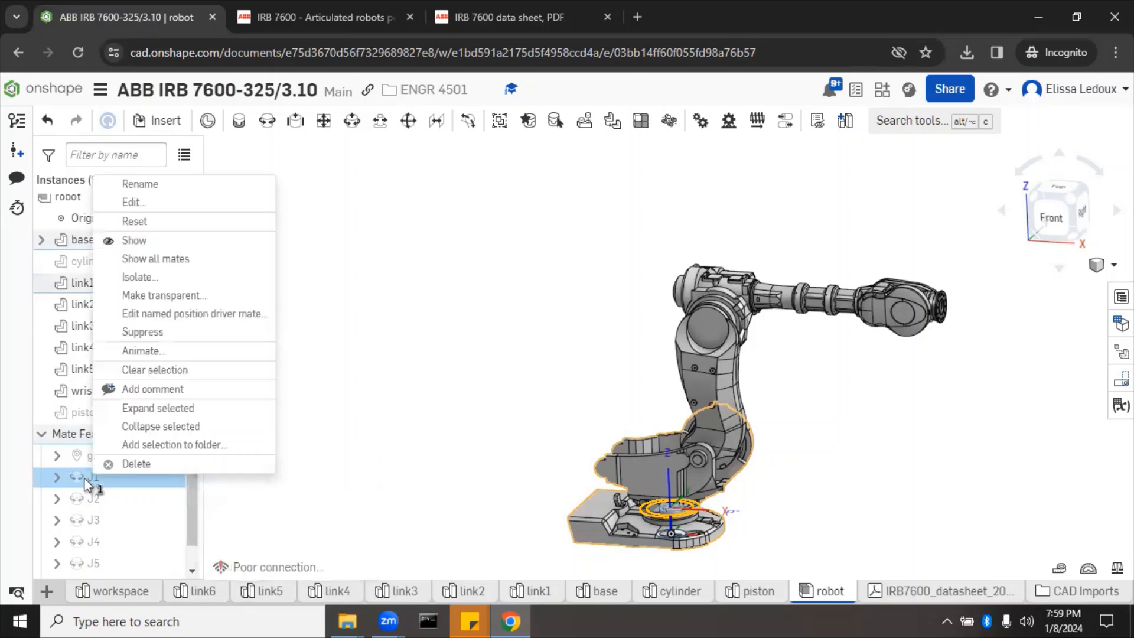
{"action": "left_click", "coordinate": [162, 207]}
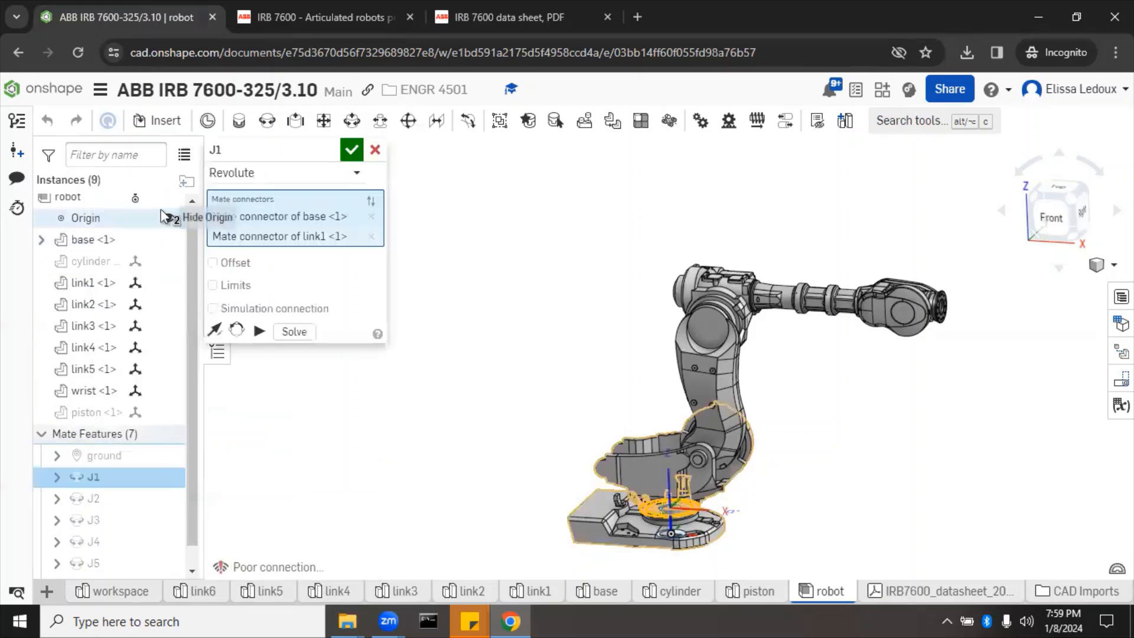
{"action": "left_click", "coordinate": [213, 286]}
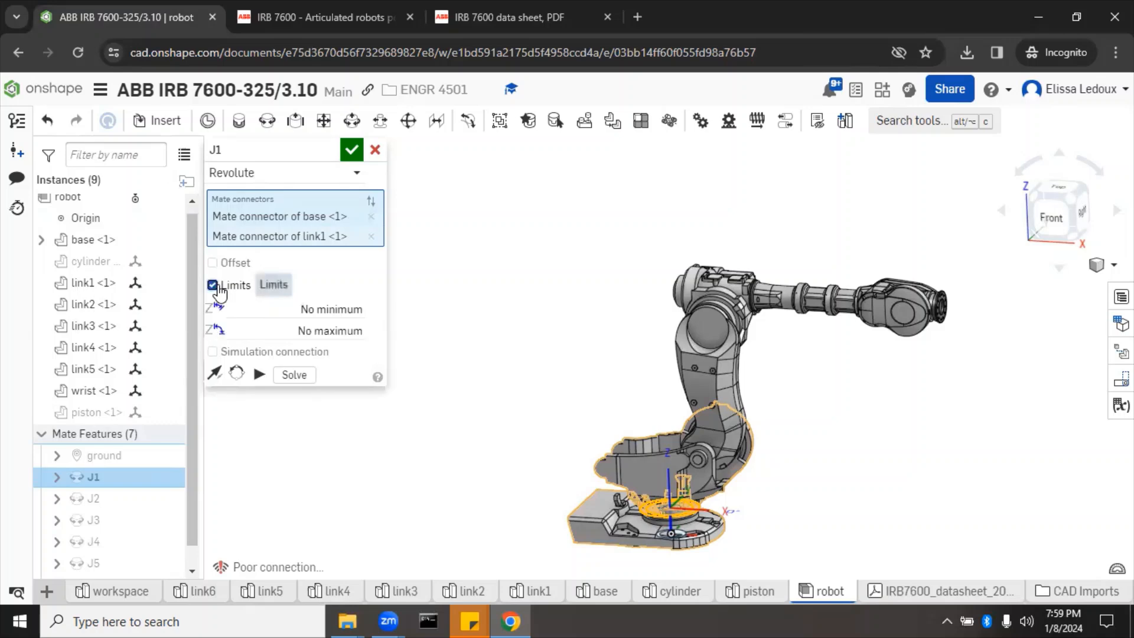
{"action": "left_click", "coordinate": [302, 308]}
{"action": "key", "text": "BackSpace"}
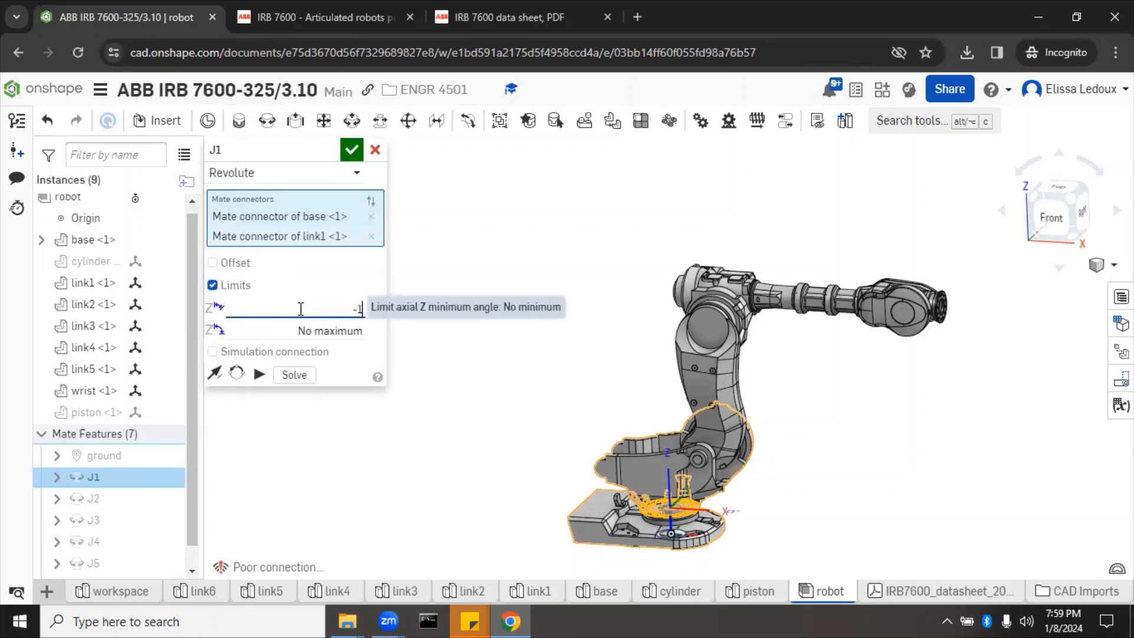
{"action": "type", "text": "-180"}
{"action": "left_click", "coordinate": [304, 331]}
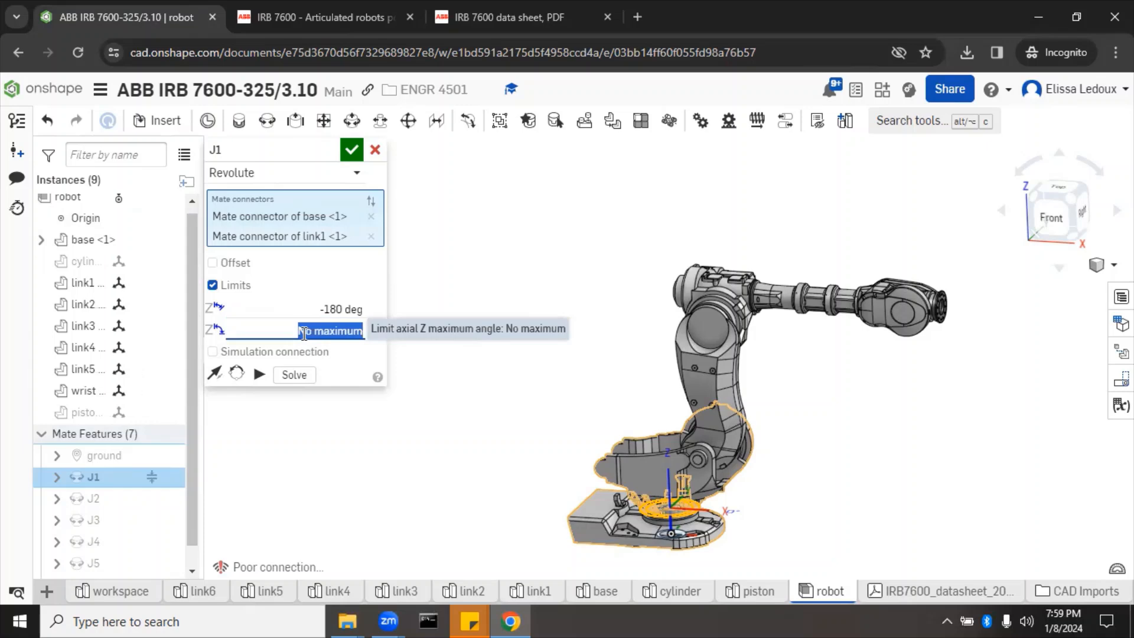
{"action": "type", "text": "1"}
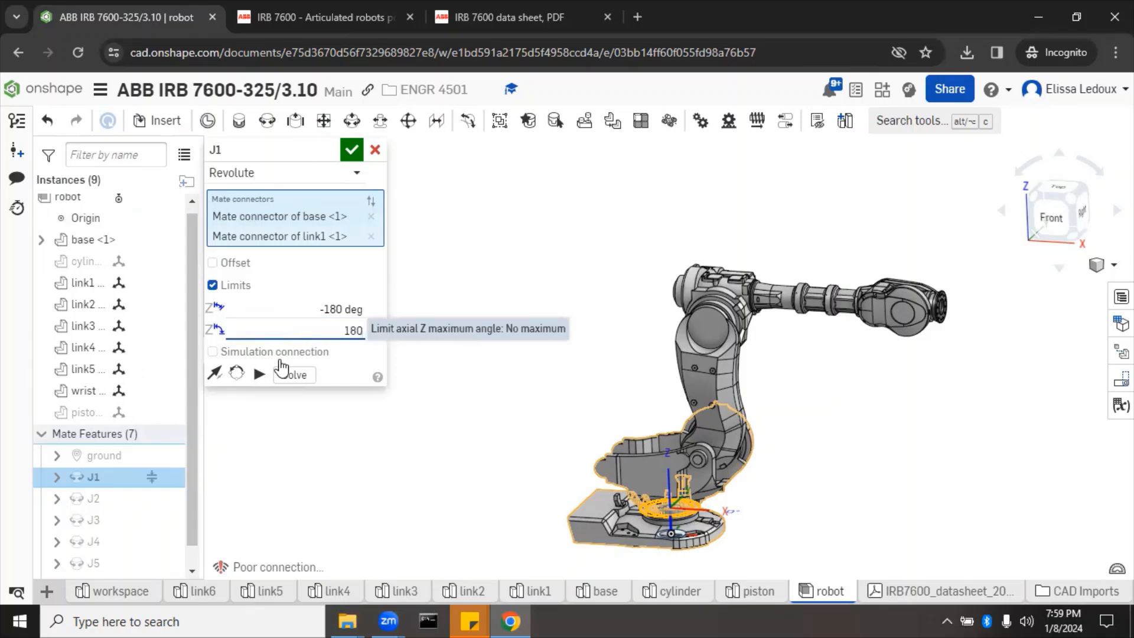
{"action": "type", "text": "80"}
{"action": "left_click", "coordinate": [259, 376]}
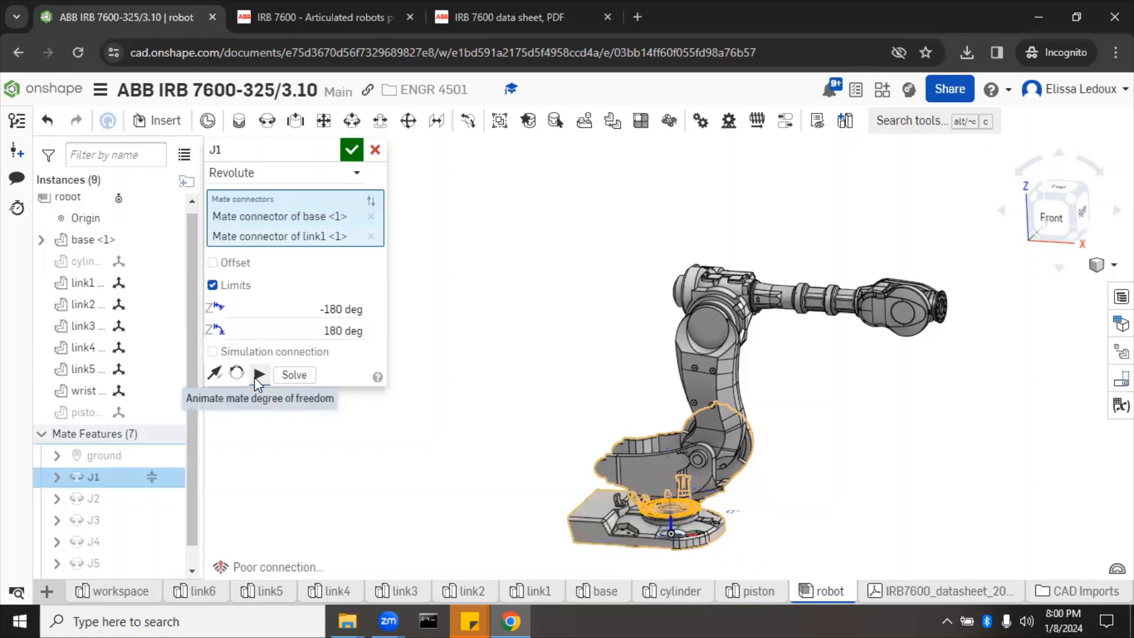
{"action": "left_click", "coordinate": [351, 150]}
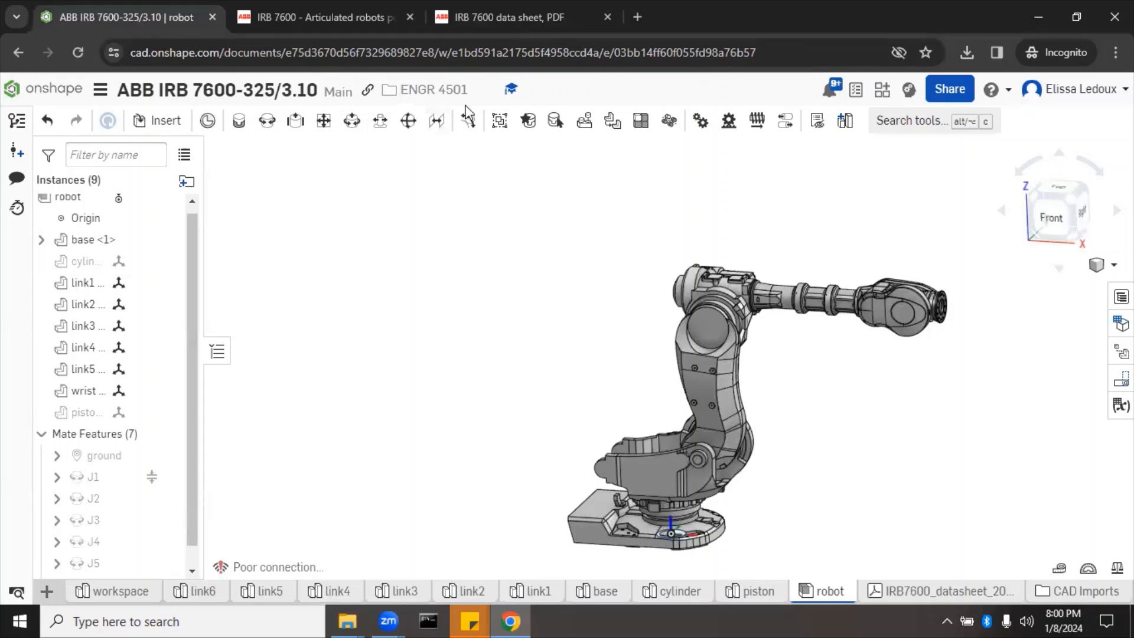
Step: Read the axis 2 range (+85° to -60°) in the datasheet's Movement table, then return to Onshape
{"action": "left_click", "coordinate": [498, 17]}
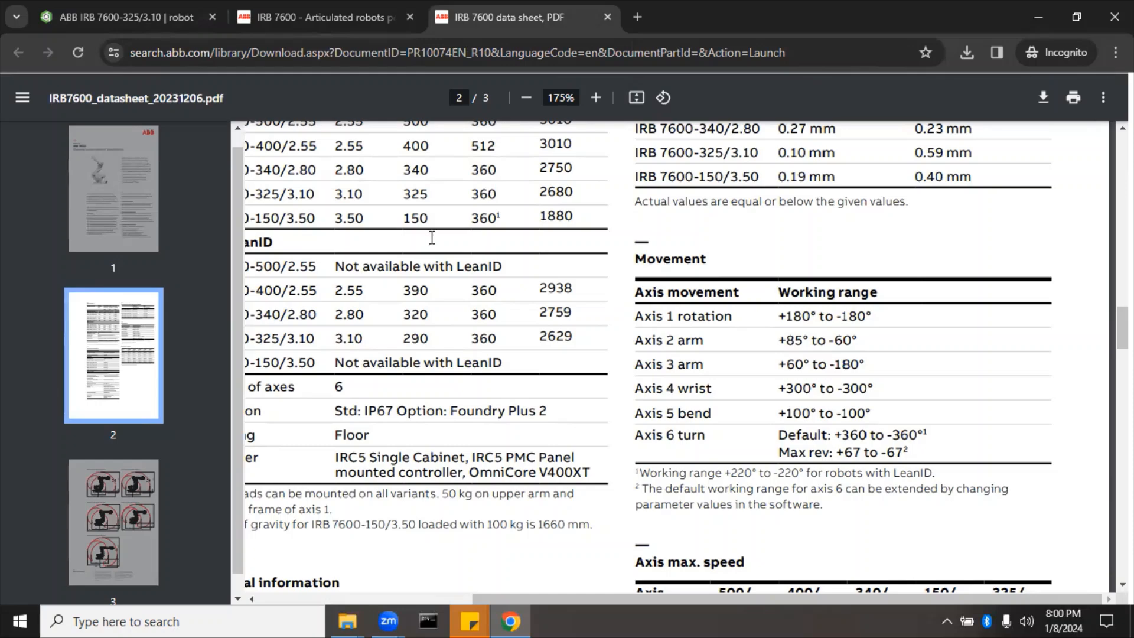
{"action": "left_click", "coordinate": [143, 19]}
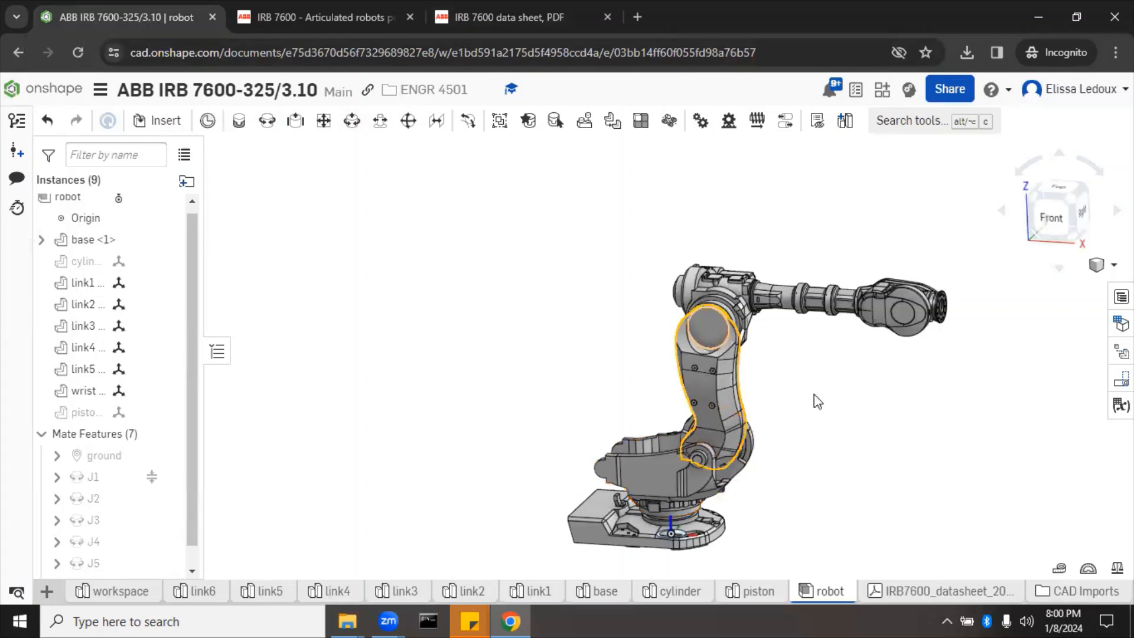
Step: From the Front view, rotate link2 about its joint to check how freely it swings
{"action": "mouse_move", "coordinate": [714, 329]}
{"action": "left_mouse_down"}
{"action": "mouse_move", "coordinate": [803, 377]}
{"action": "mouse_move", "coordinate": [831, 410]}
{"action": "mouse_move", "coordinate": [625, 329]}
{"action": "mouse_move", "coordinate": [757, 317]}
{"action": "mouse_move", "coordinate": [727, 331]}
{"action": "left_mouse_up"}
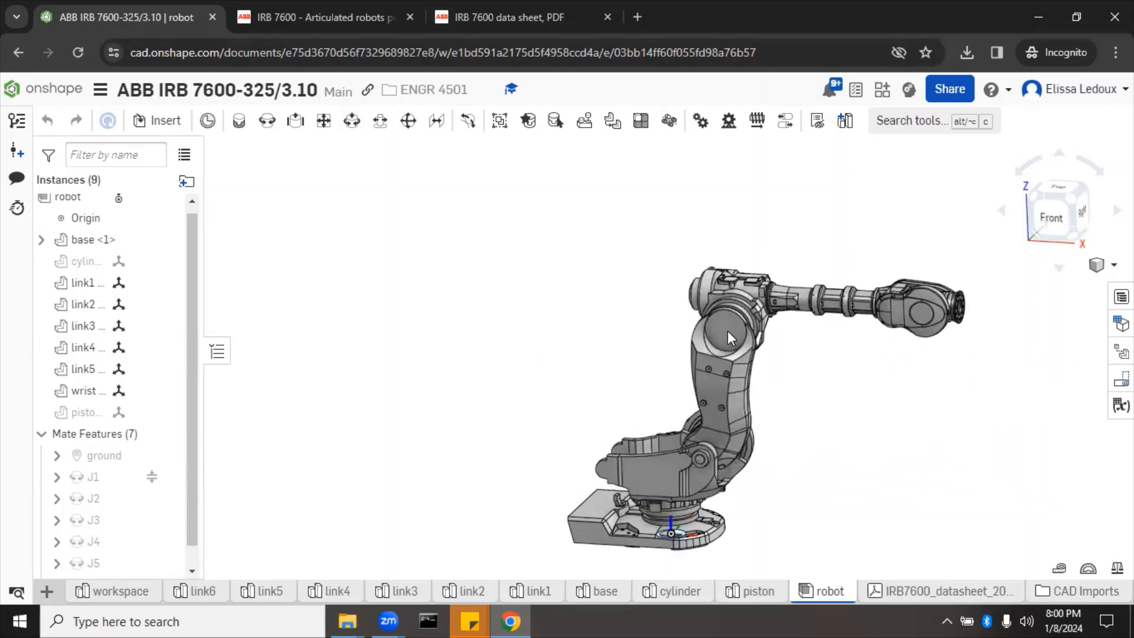
{"action": "left_click", "coordinate": [1058, 218]}
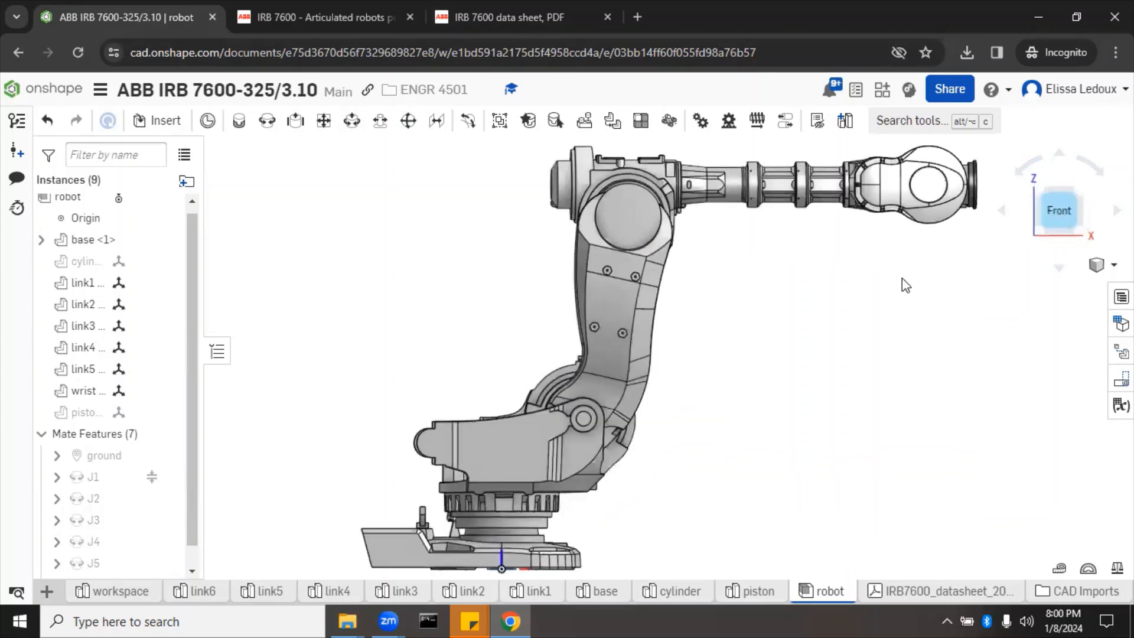
{"action": "left_click", "coordinate": [600, 389]}
{"action": "left_click_drag", "start_coordinate": [626, 310], "coordinate": [599, 303]}
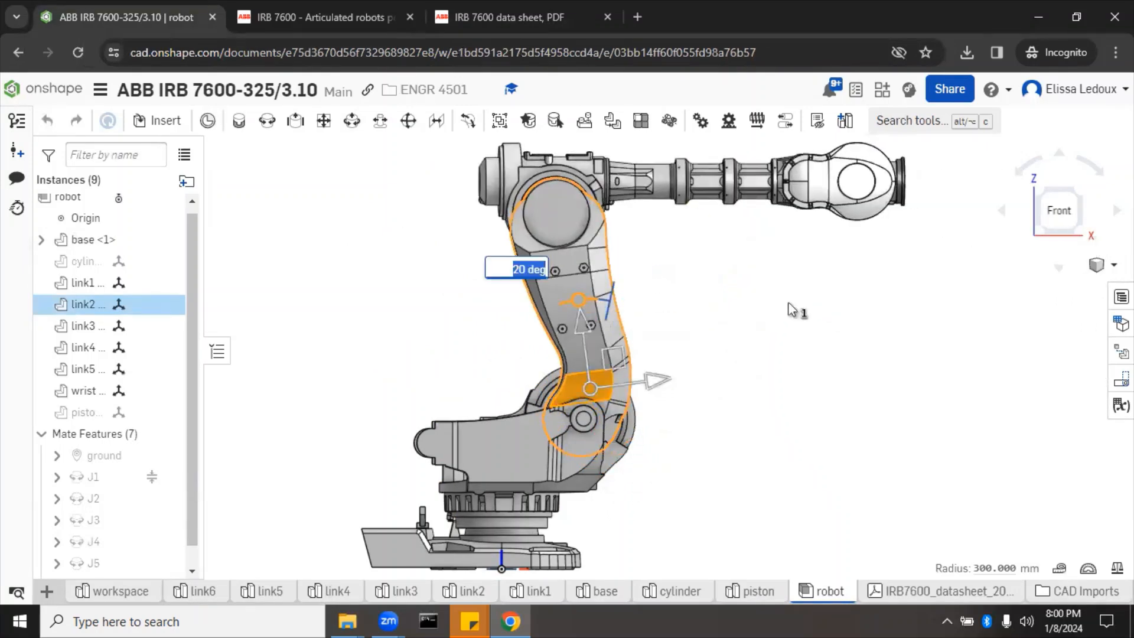
{"action": "left_click", "coordinate": [821, 328]}
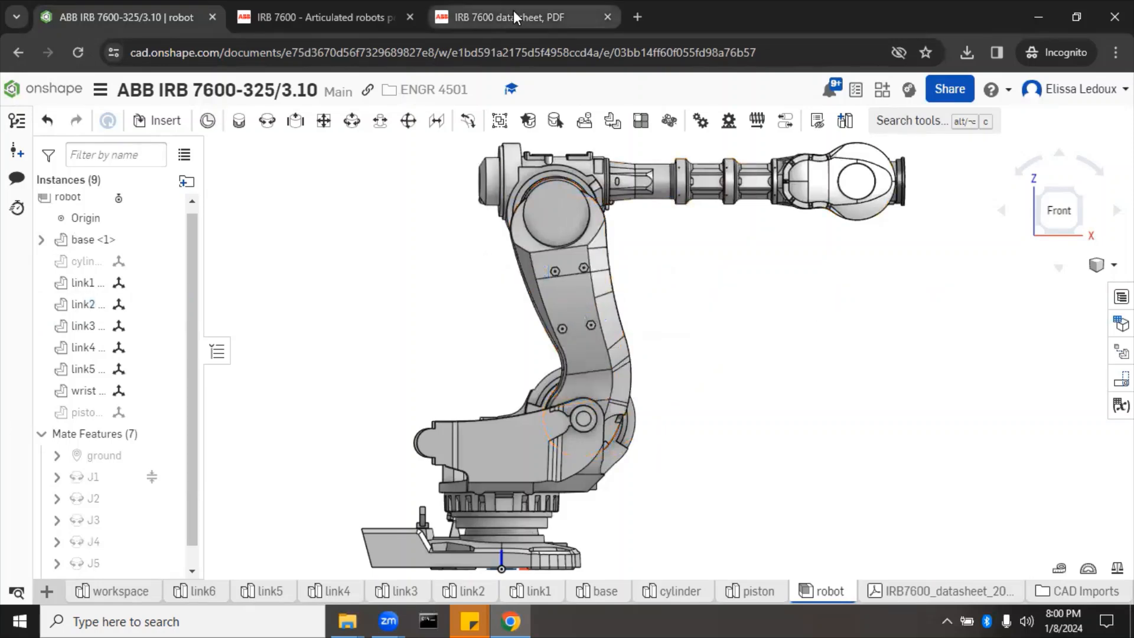
Step: Scroll the datasheet from the Movement table to the IRB 7600-325/3.10 working-range drawing on page 3
{"action": "left_click", "coordinate": [519, 17]}
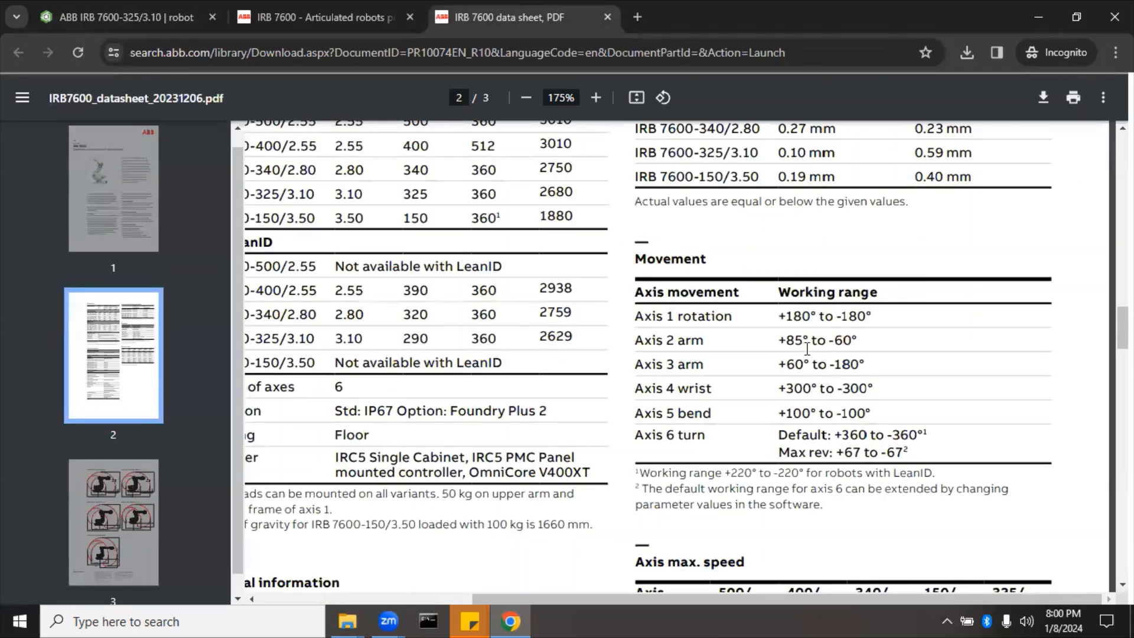
{"action": "scroll", "coordinate": [806, 367], "scroll_direction": "down", "scroll_amount": 6}
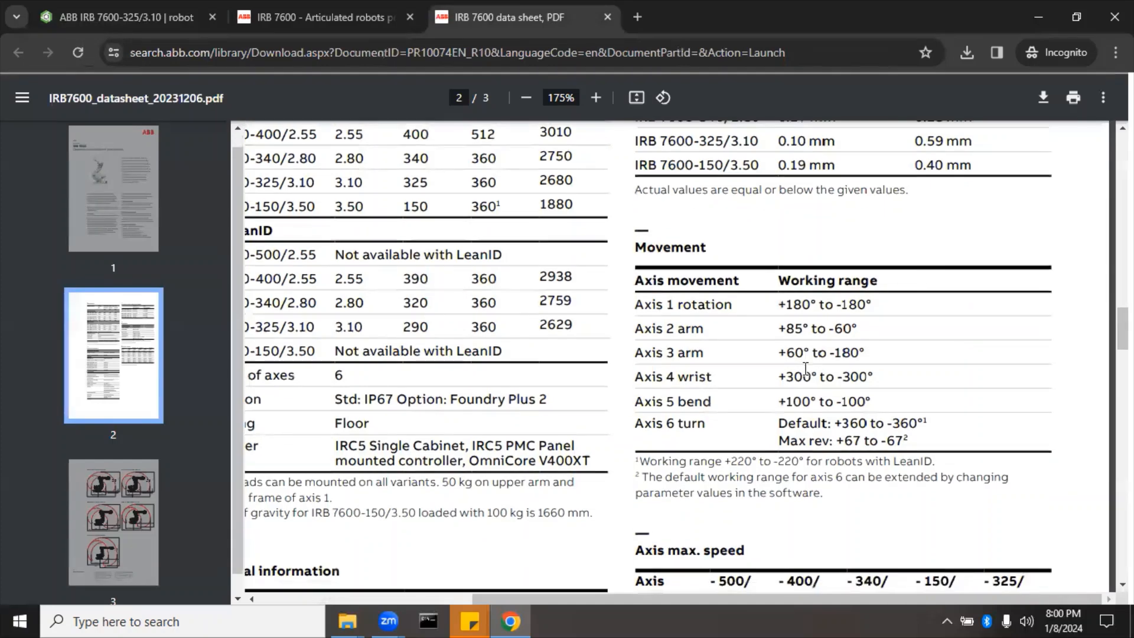
{"action": "scroll", "coordinate": [805, 367], "scroll_direction": "down", "scroll_amount": 15}
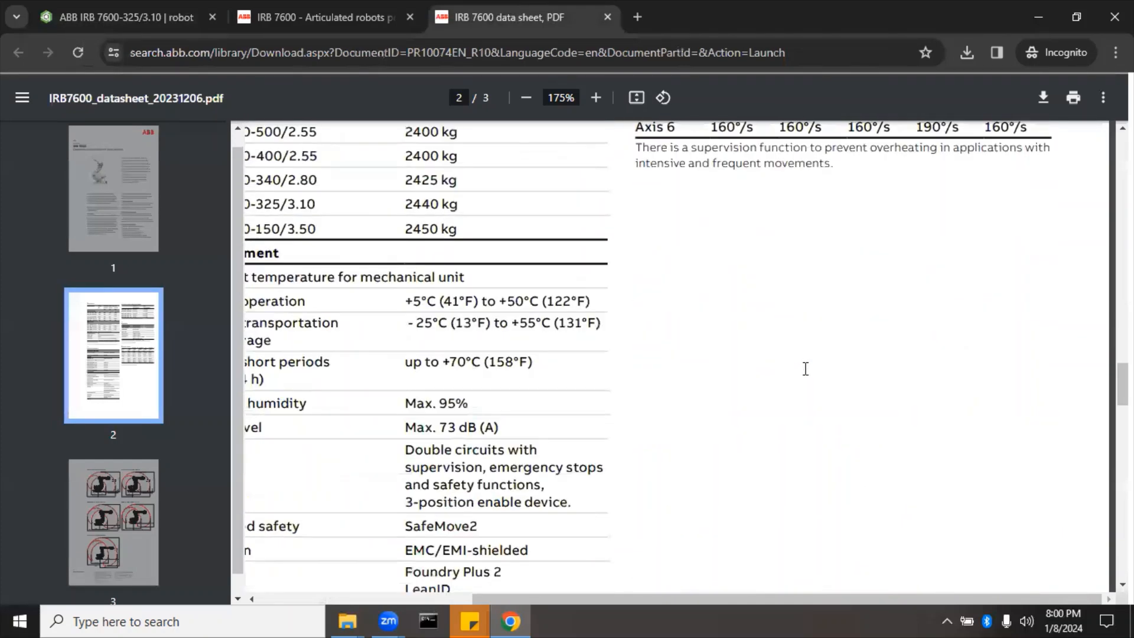
{"action": "scroll", "coordinate": [806, 367], "scroll_direction": "down", "scroll_amount": 7}
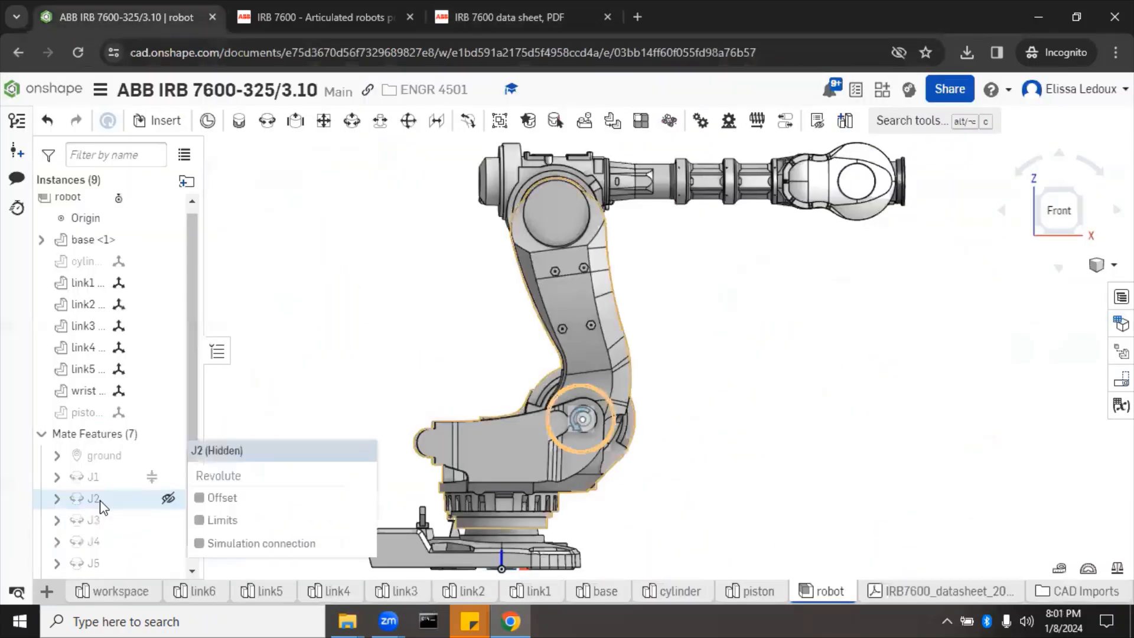
Step: Enable J2 rotation limits of -60° minimum and 85° maximum, animate the range, and confirm
{"action": "right_click", "coordinate": [101, 500]}
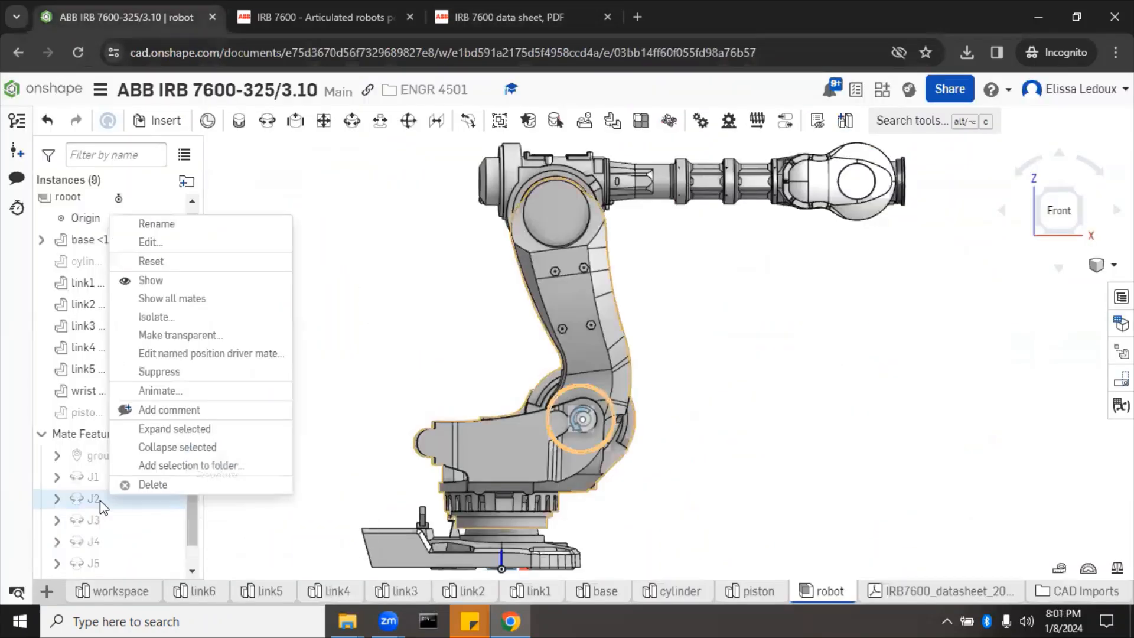
{"action": "left_click", "coordinate": [171, 242]}
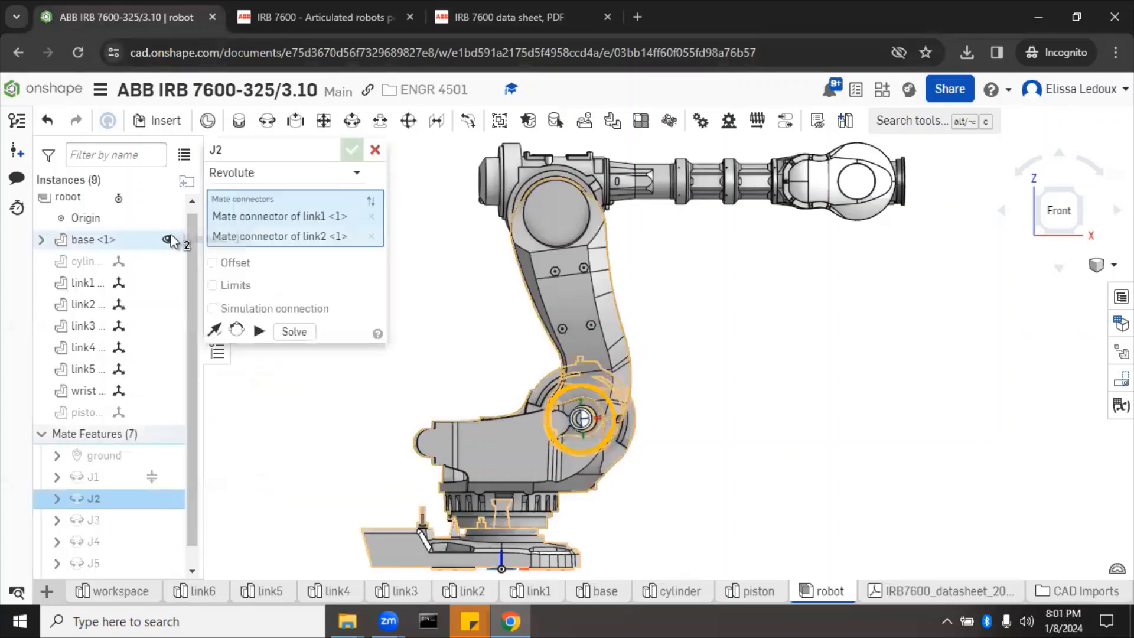
{"action": "left_click", "coordinate": [226, 289]}
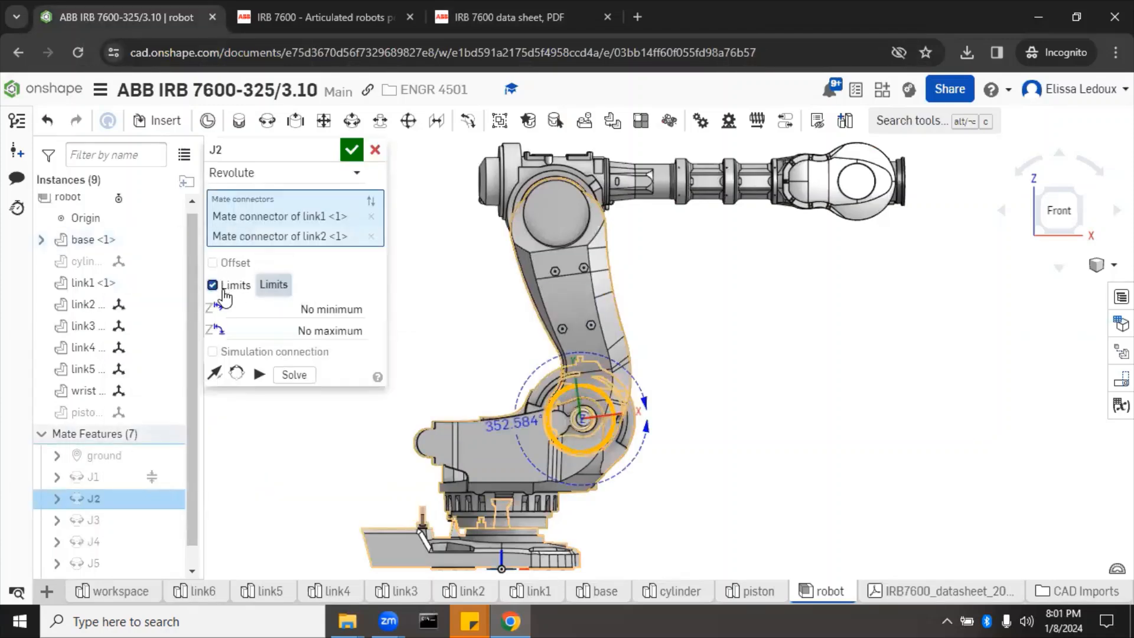
{"action": "left_click", "coordinate": [276, 307]}
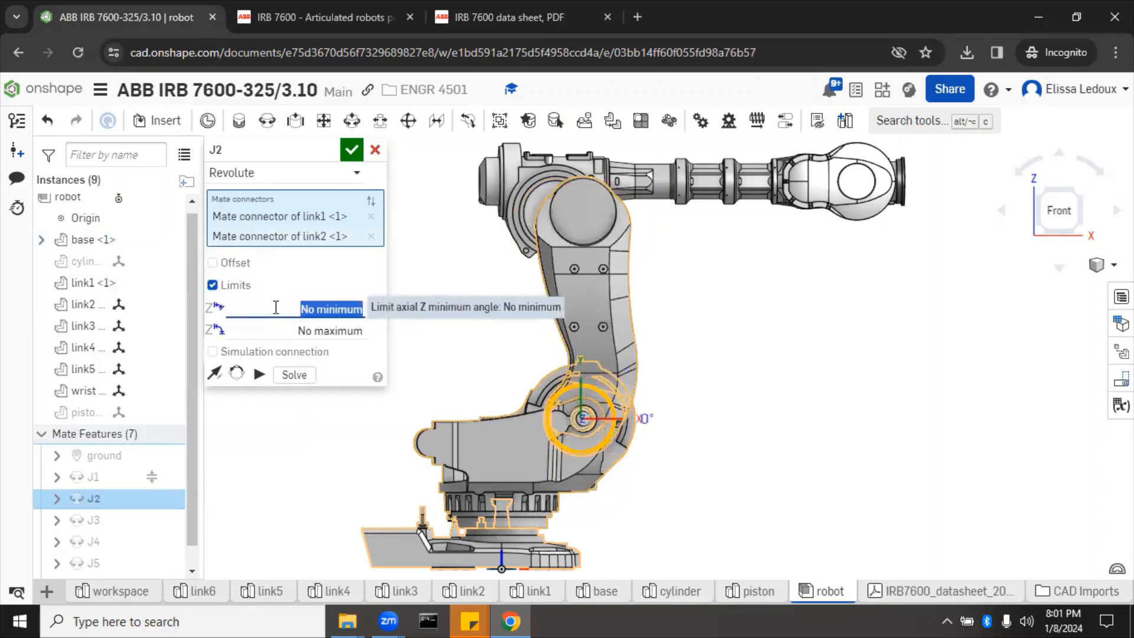
{"action": "key", "text": "BackSpace"}
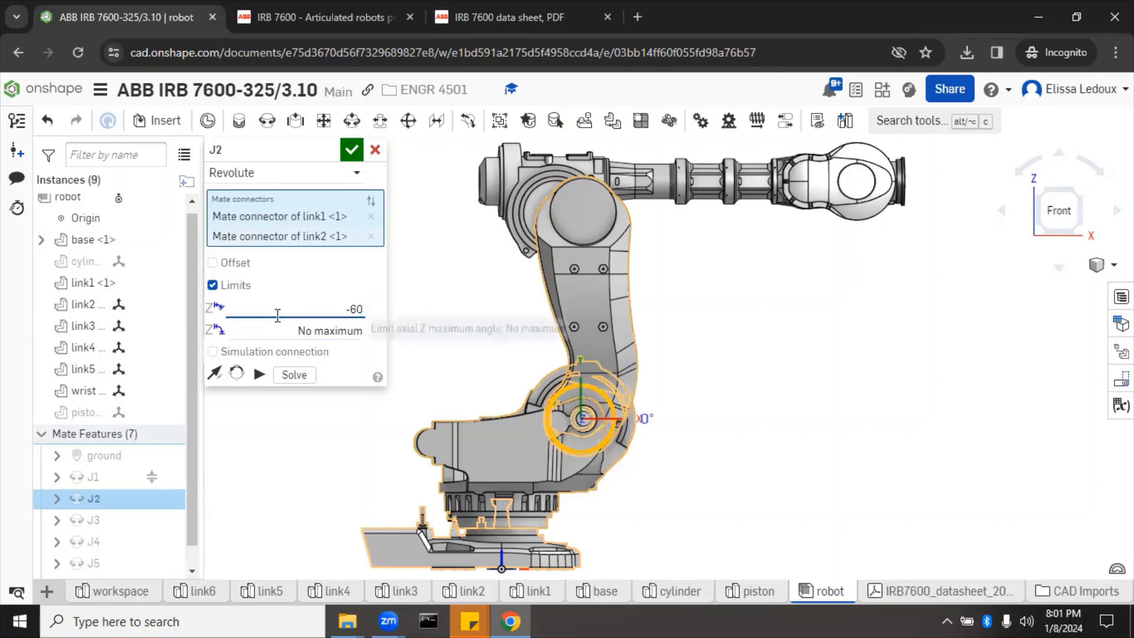
{"action": "left_click", "coordinate": [280, 326]}
{"action": "type", "text": "85"}
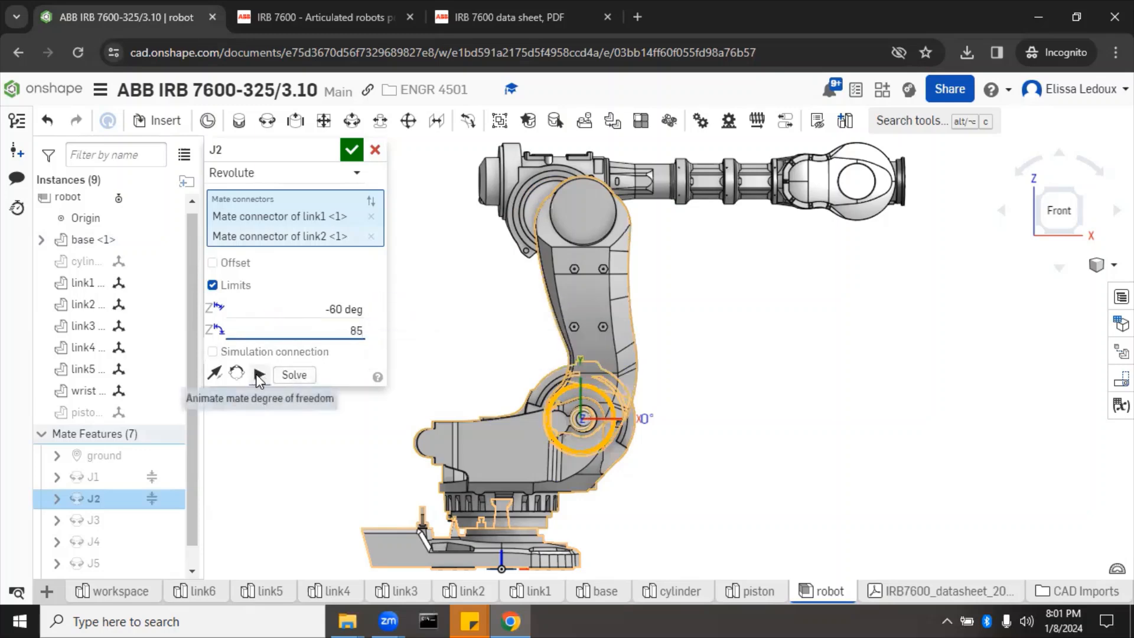
{"action": "left_click", "coordinate": [258, 374]}
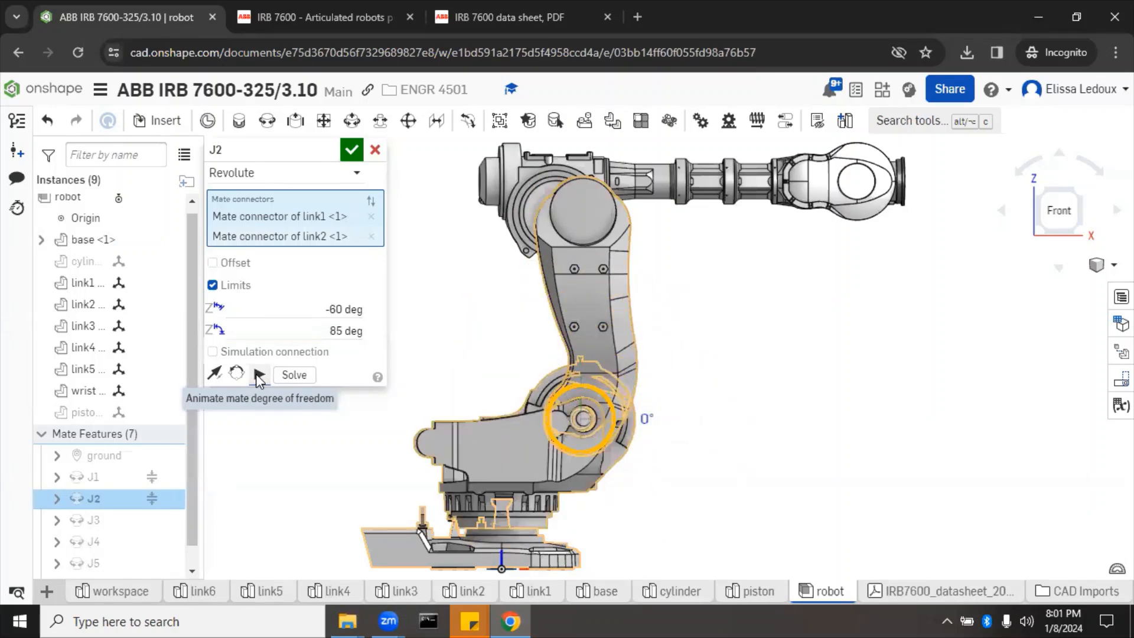
{"action": "left_click", "coordinate": [370, 203]}
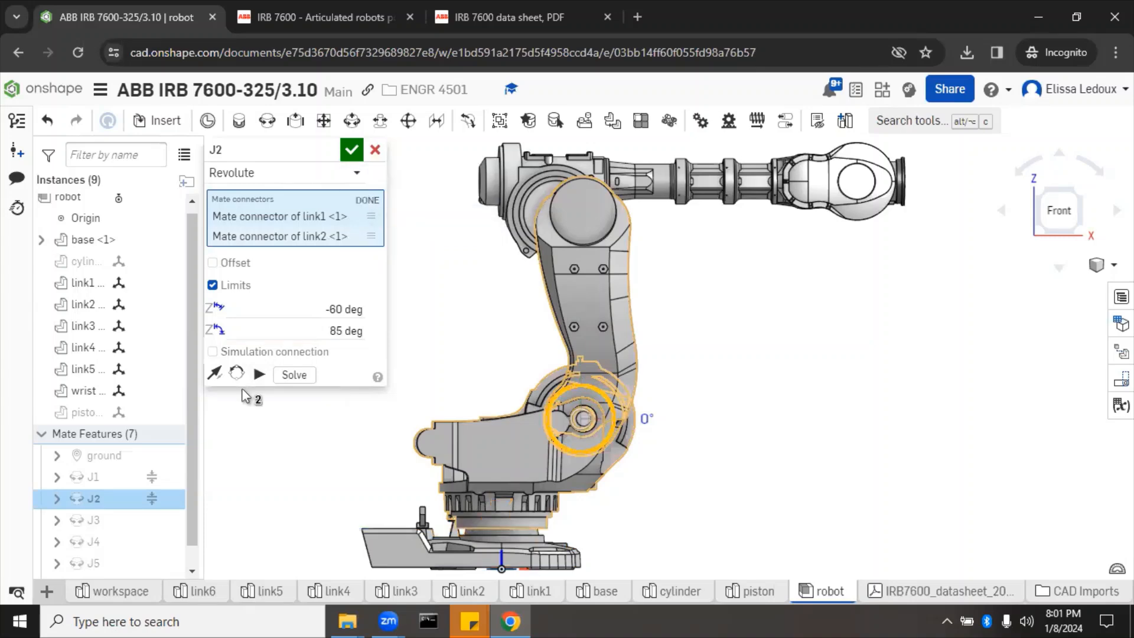
{"action": "left_click", "coordinate": [259, 374]}
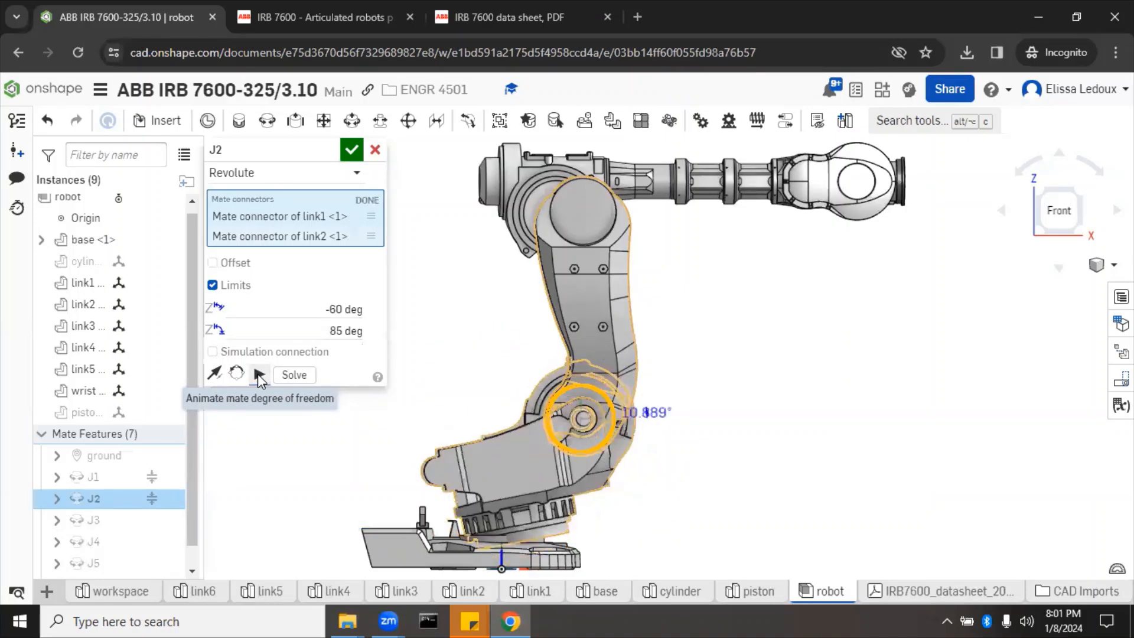
{"action": "left_click", "coordinate": [352, 150]}
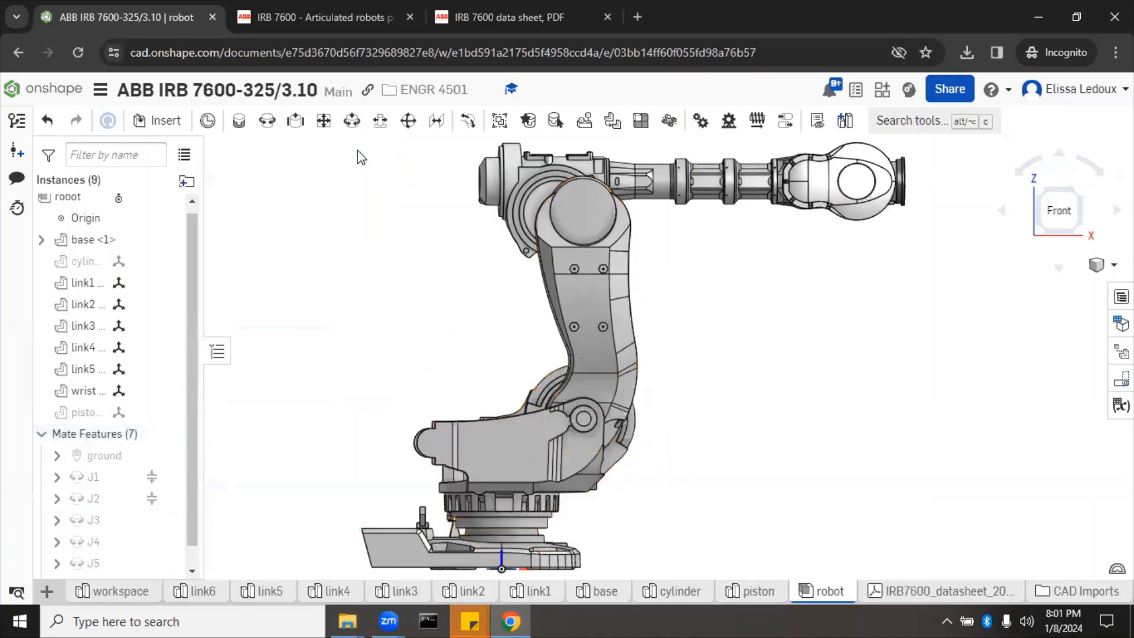
Step: Rotate link2 about J2 toward its new limits to test the restricted range
{"action": "left_click", "coordinate": [597, 302]}
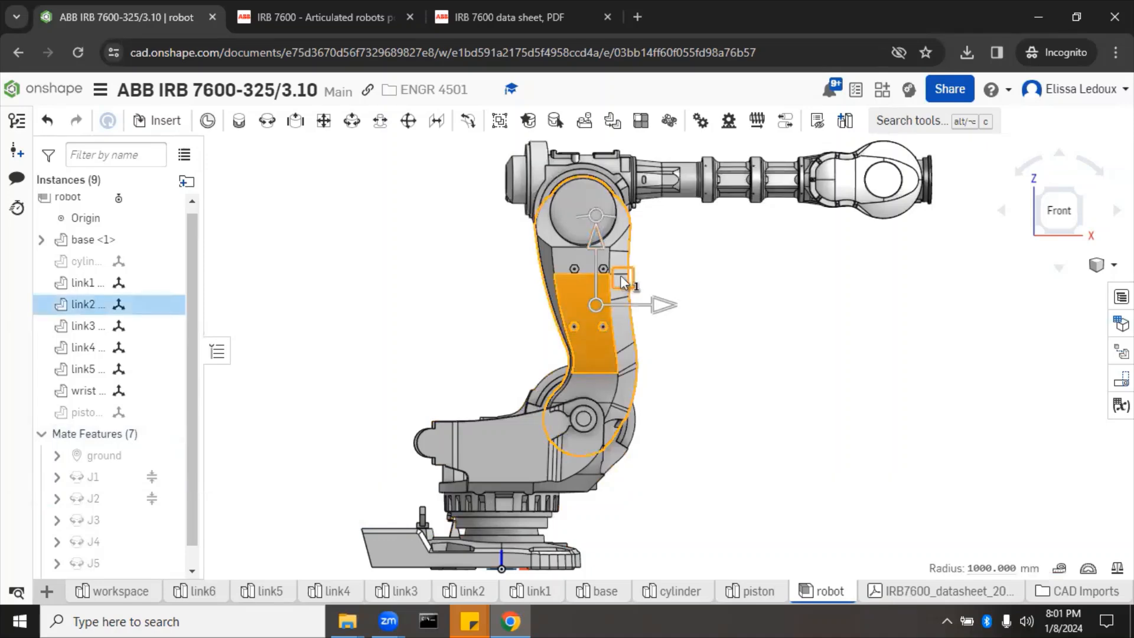
{"action": "left_click_drag", "start_coordinate": [621, 278], "coordinate": [612, 335]}
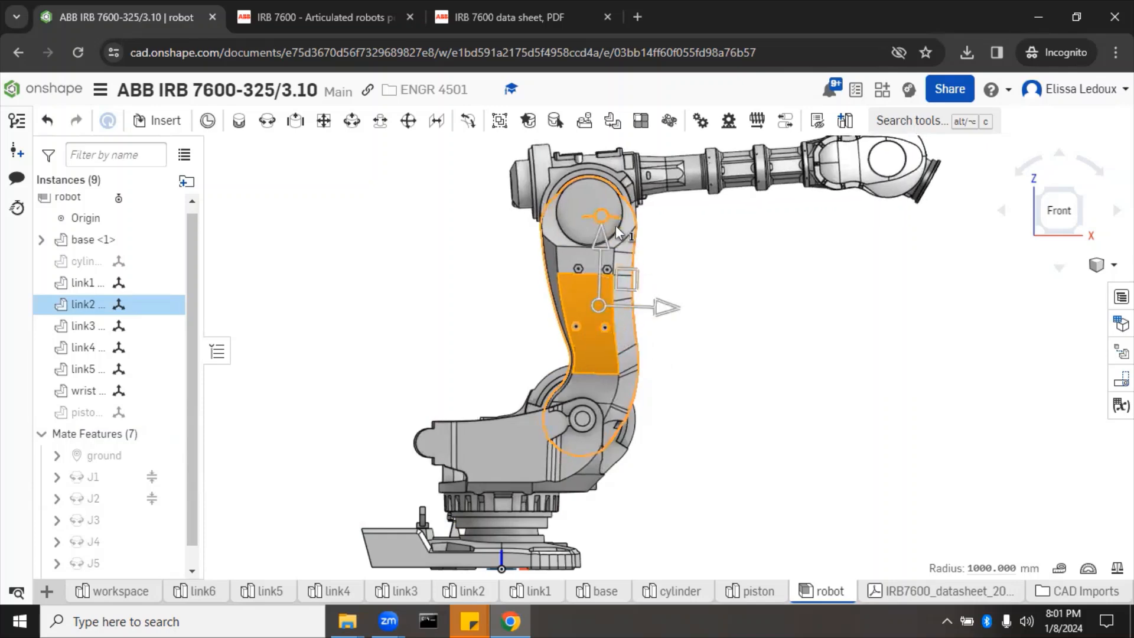
{"action": "mouse_move", "coordinate": [612, 223]}
{"action": "left_mouse_down"}
{"action": "mouse_move", "coordinate": [649, 236]}
{"action": "mouse_move", "coordinate": [754, 333]}
{"action": "mouse_move", "coordinate": [771, 402]}
{"action": "mouse_move", "coordinate": [764, 481]}
{"action": "mouse_move", "coordinate": [709, 277]}
{"action": "mouse_move", "coordinate": [618, 227]}
{"action": "left_mouse_up"}
{"action": "left_click_drag", "start_coordinate": [562, 233], "coordinate": [592, 243]}
Step: Recheck the axis ranges in the datasheet's Movement table, then swing the forearm in Onshape to test it
{"action": "left_click", "coordinate": [797, 325]}
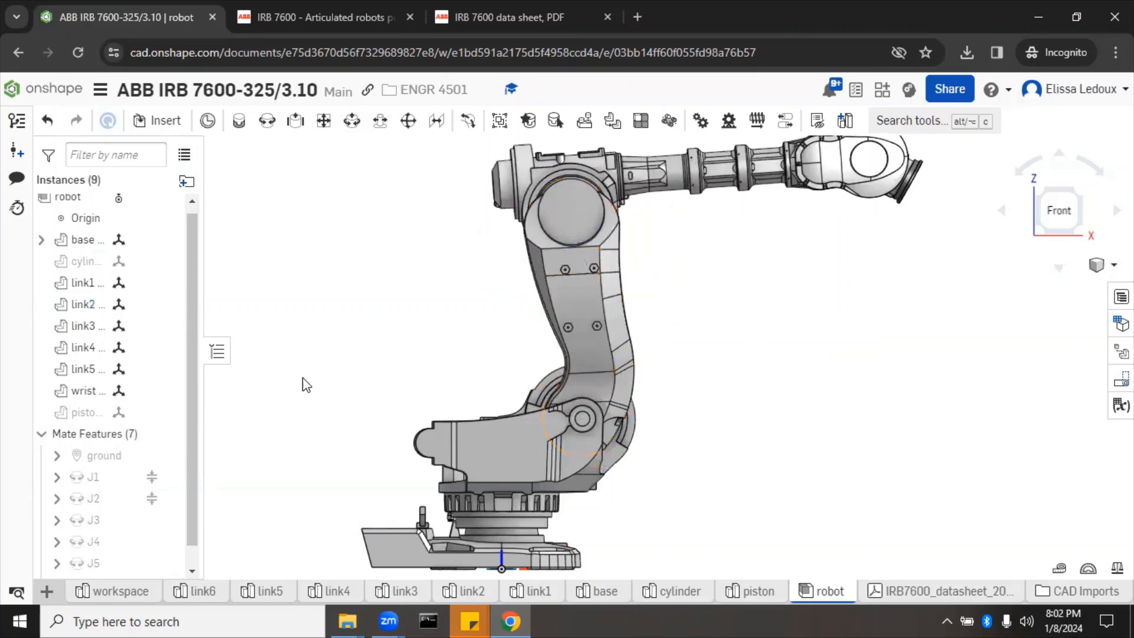
{"action": "scroll", "coordinate": [305, 385], "scroll_direction": "down", "scroll_amount": 5}
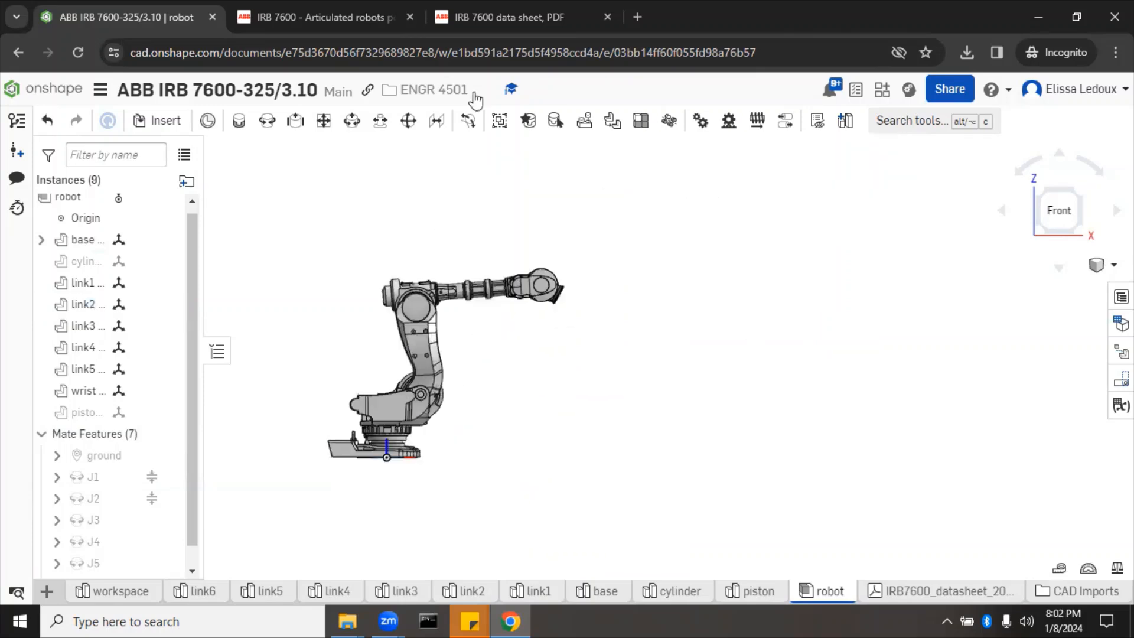
{"action": "left_click", "coordinate": [503, 17]}
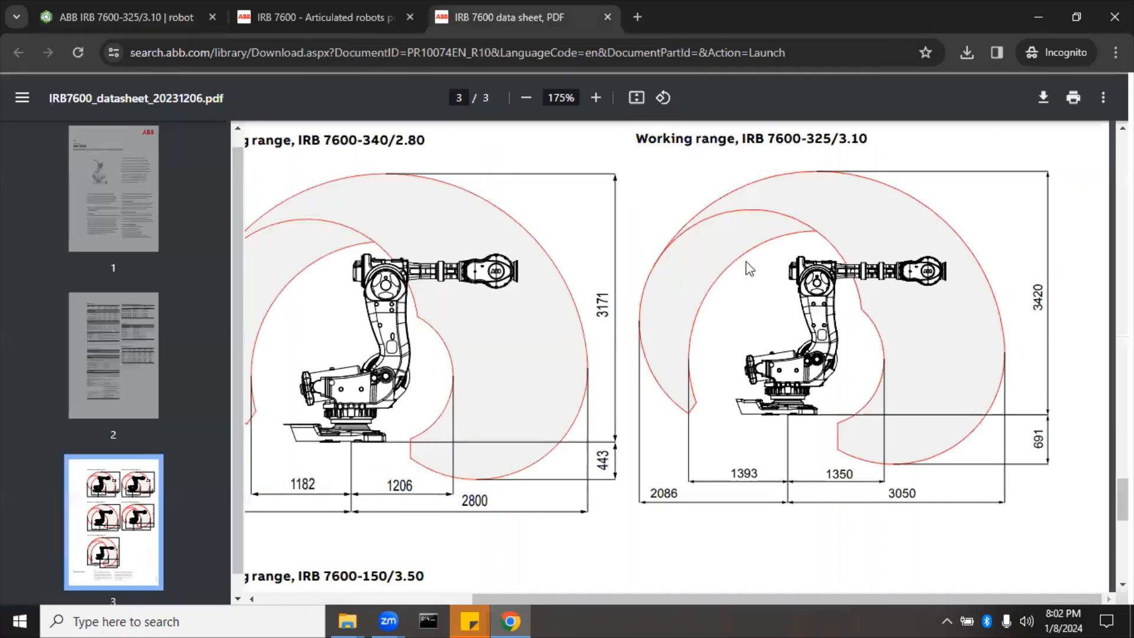
{"action": "scroll", "coordinate": [747, 262], "scroll_direction": "up", "scroll_amount": 5}
{"action": "scroll", "coordinate": [747, 266], "scroll_direction": "up", "scroll_amount": 10}
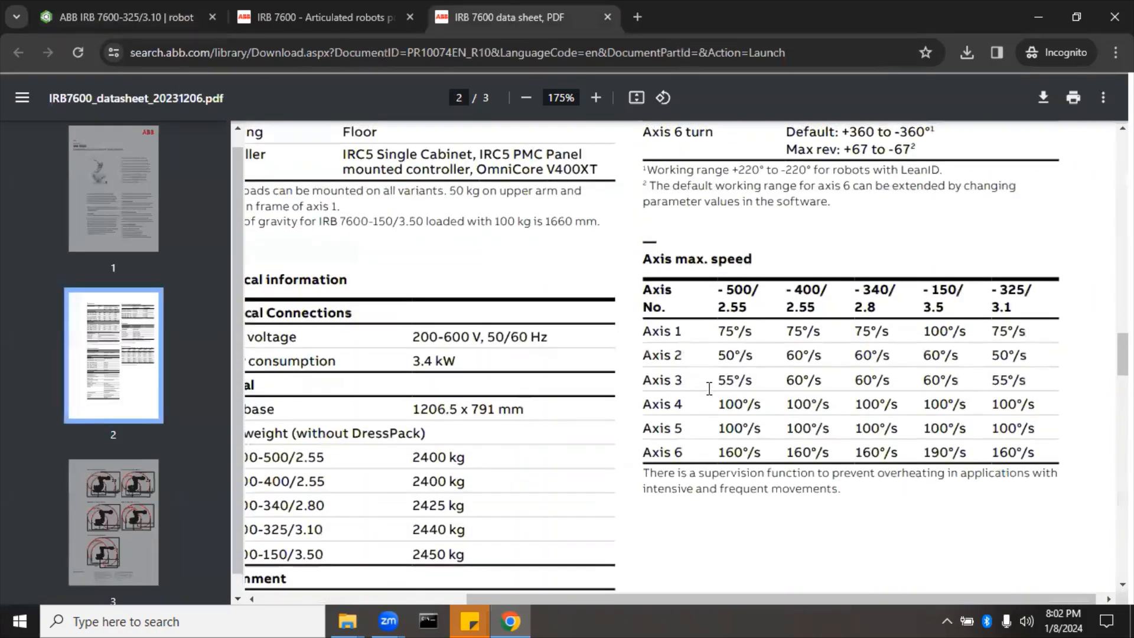
{"action": "scroll", "coordinate": [724, 387], "scroll_direction": "up", "scroll_amount": 5}
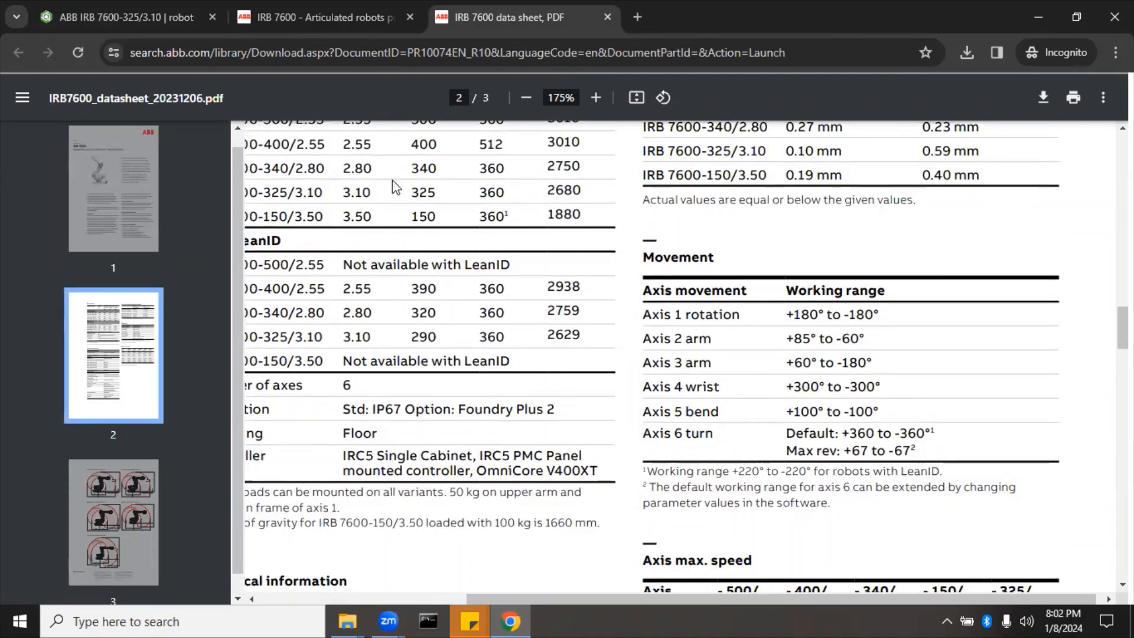
{"action": "left_click", "coordinate": [151, 18]}
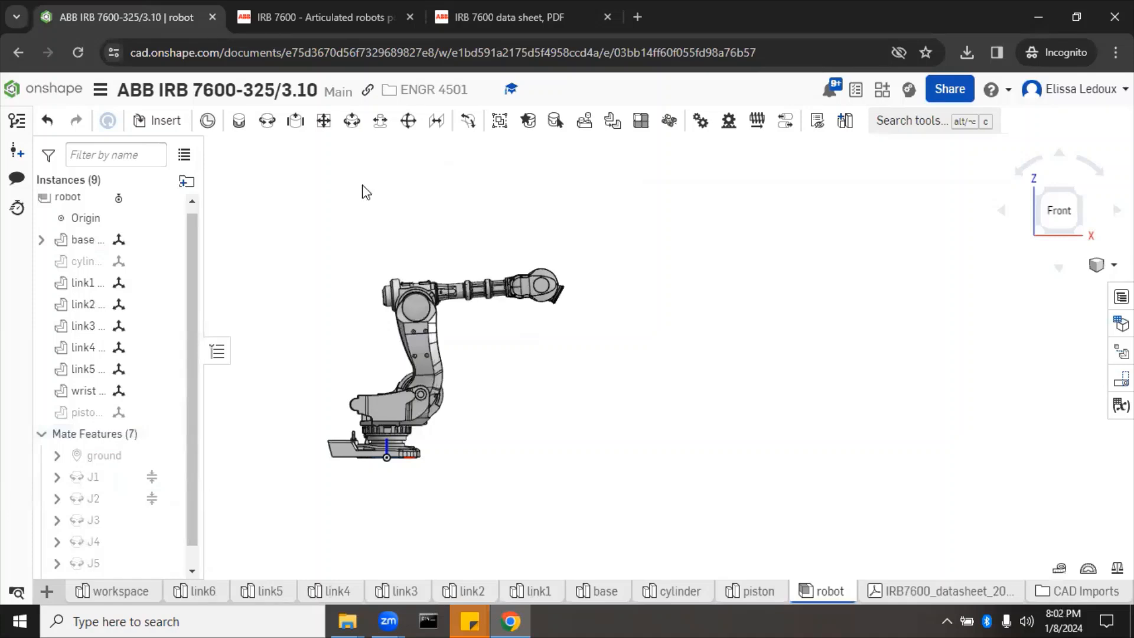
{"action": "mouse_move", "coordinate": [510, 281]}
{"action": "left_mouse_down"}
{"action": "mouse_move", "coordinate": [493, 374]}
{"action": "mouse_move", "coordinate": [510, 275]}
{"action": "mouse_move", "coordinate": [470, 229]}
{"action": "mouse_move", "coordinate": [463, 198]}
{"action": "mouse_move", "coordinate": [491, 293]}
{"action": "left_mouse_up"}
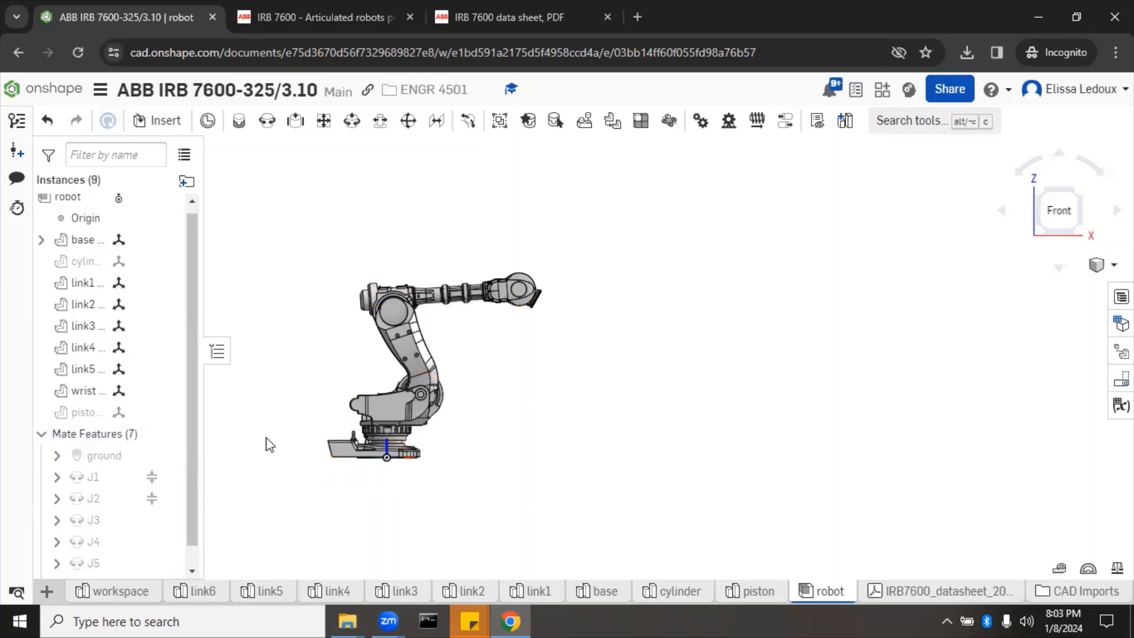
Step: Enable limits on the J3 mate with -180° minimum and 60° maximum, then confirm
{"action": "scroll", "coordinate": [119, 526], "scroll_direction": "down", "scroll_amount": 1}
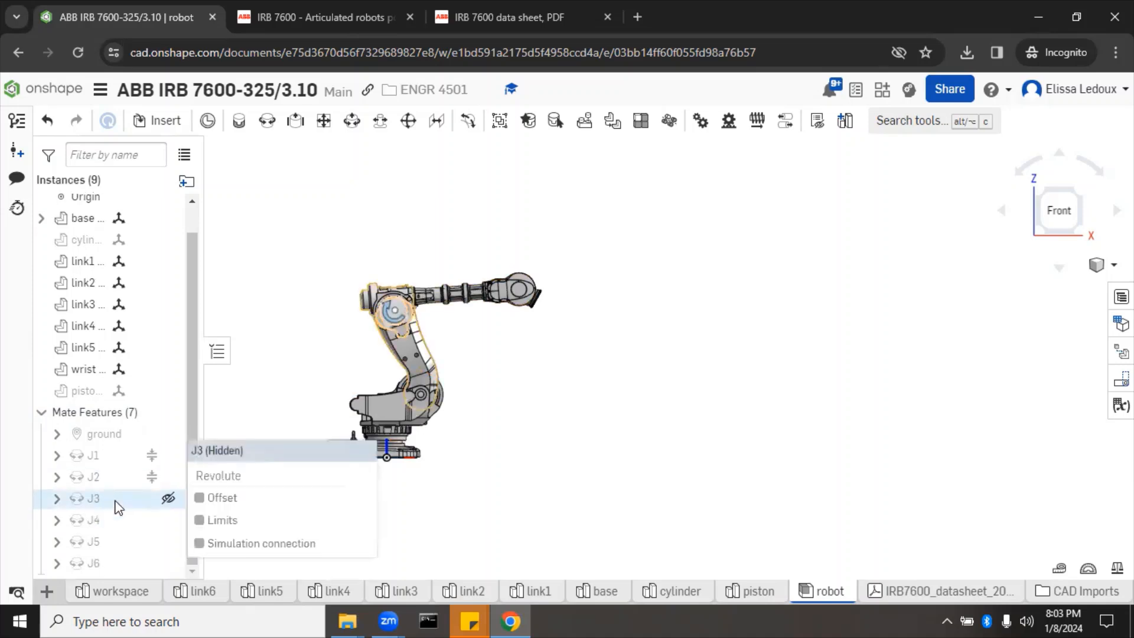
{"action": "right_click", "coordinate": [118, 506]}
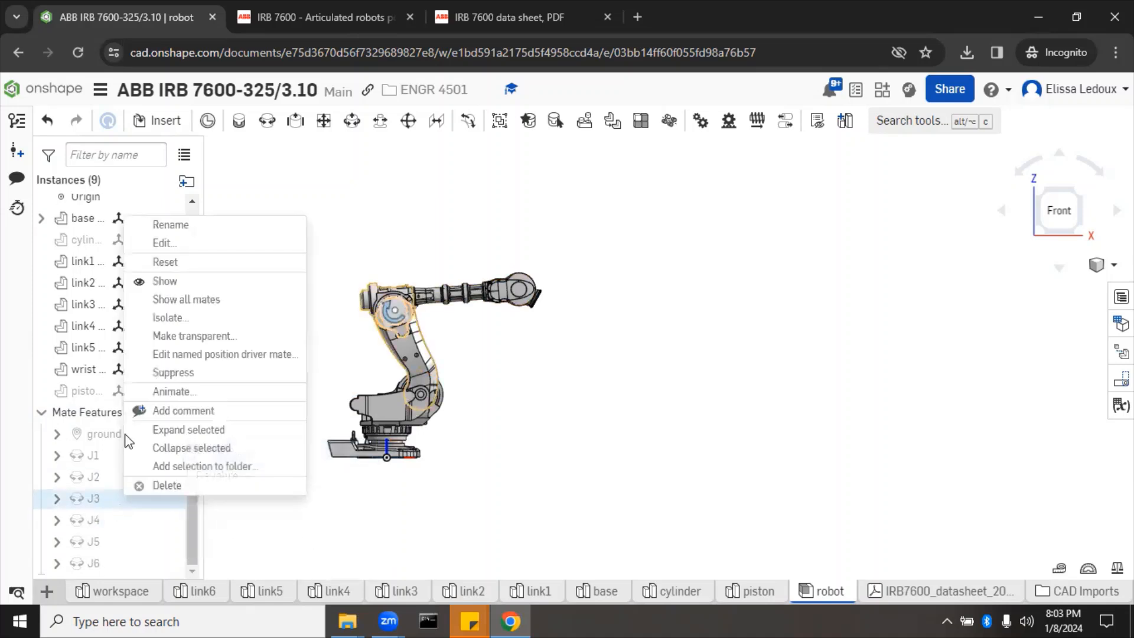
{"action": "left_click", "coordinate": [179, 249]}
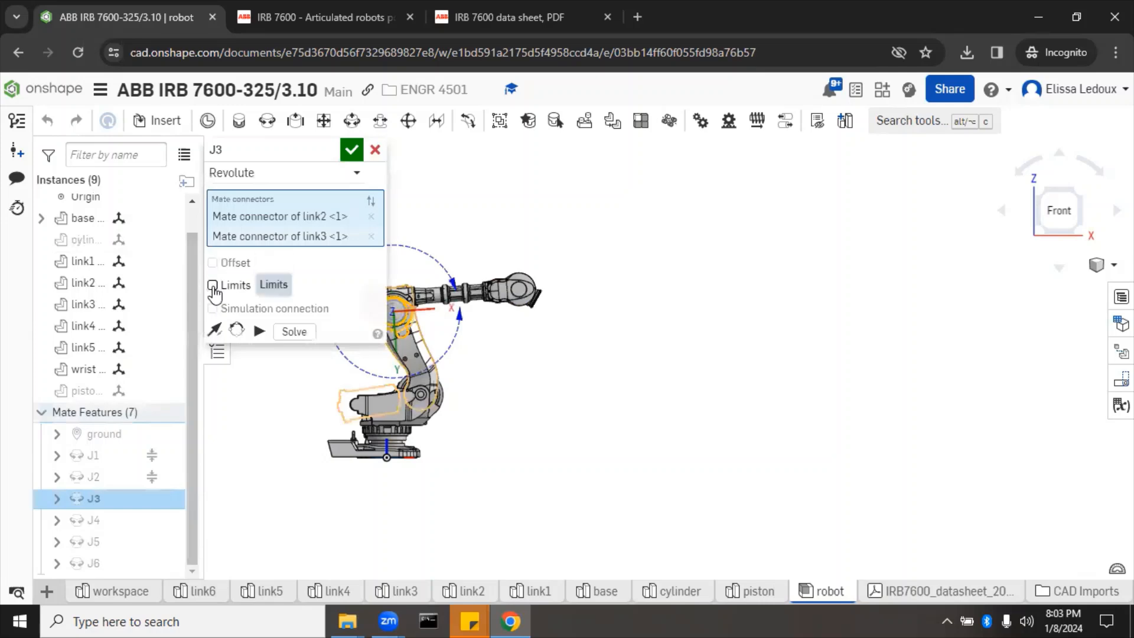
{"action": "left_click", "coordinate": [212, 285]}
{"action": "left_click", "coordinate": [284, 311]}
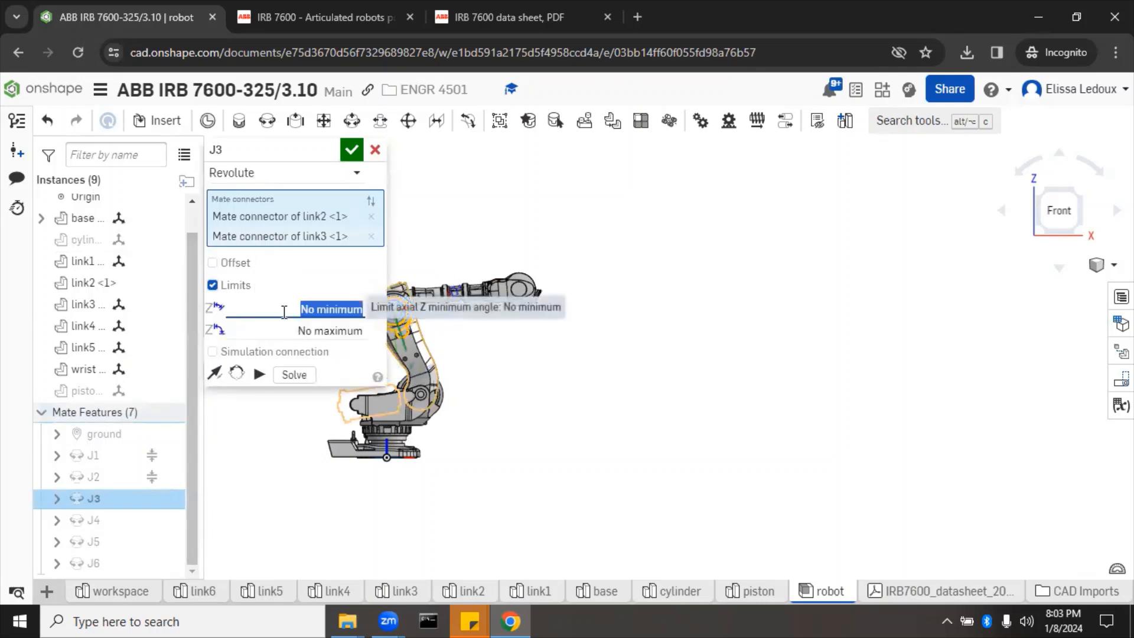
{"action": "type", "text": "60"}
{"action": "left_click", "coordinate": [286, 331]}
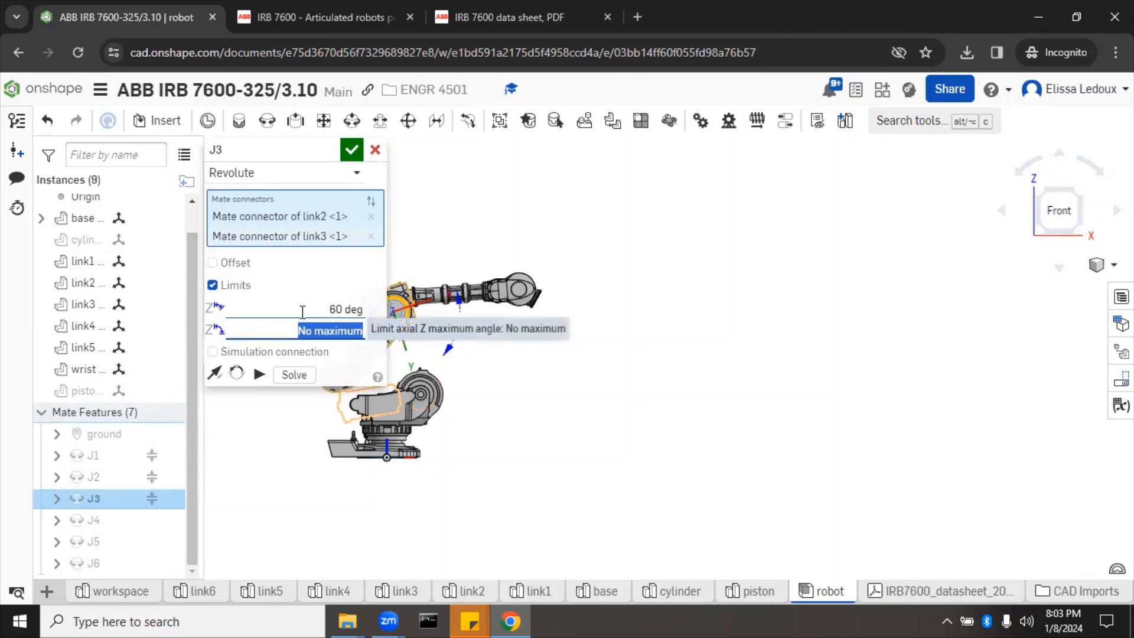
{"action": "left_click", "coordinate": [304, 313]}
{"action": "key", "text": "BackSpace"}
{"action": "type", "text": "-180"}
{"action": "left_click", "coordinate": [302, 329]}
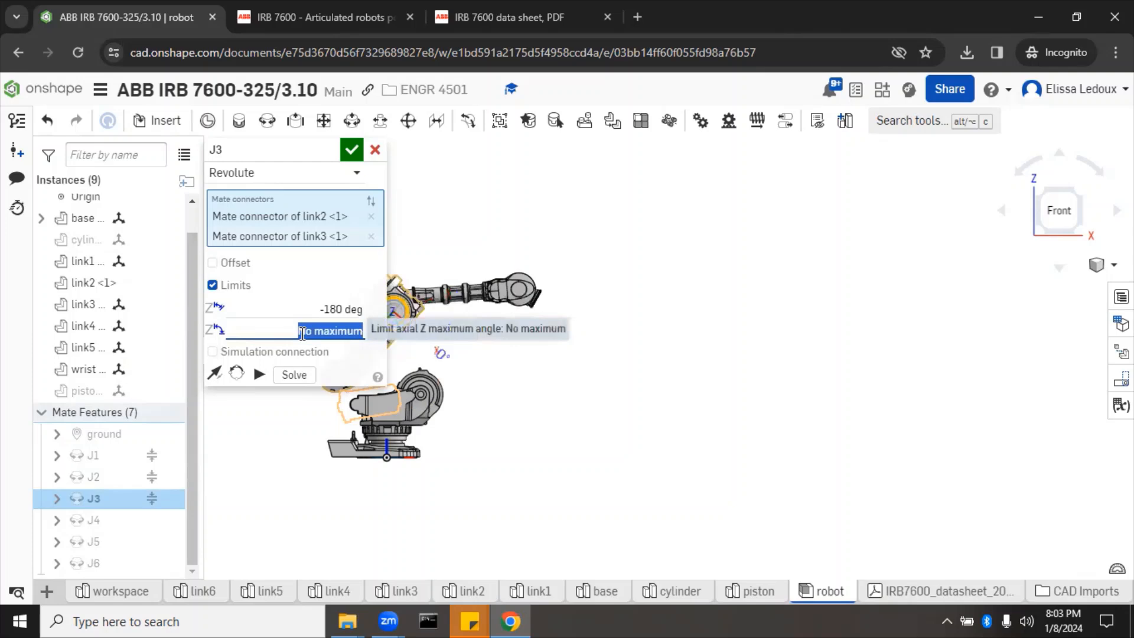
{"action": "type", "text": "60"}
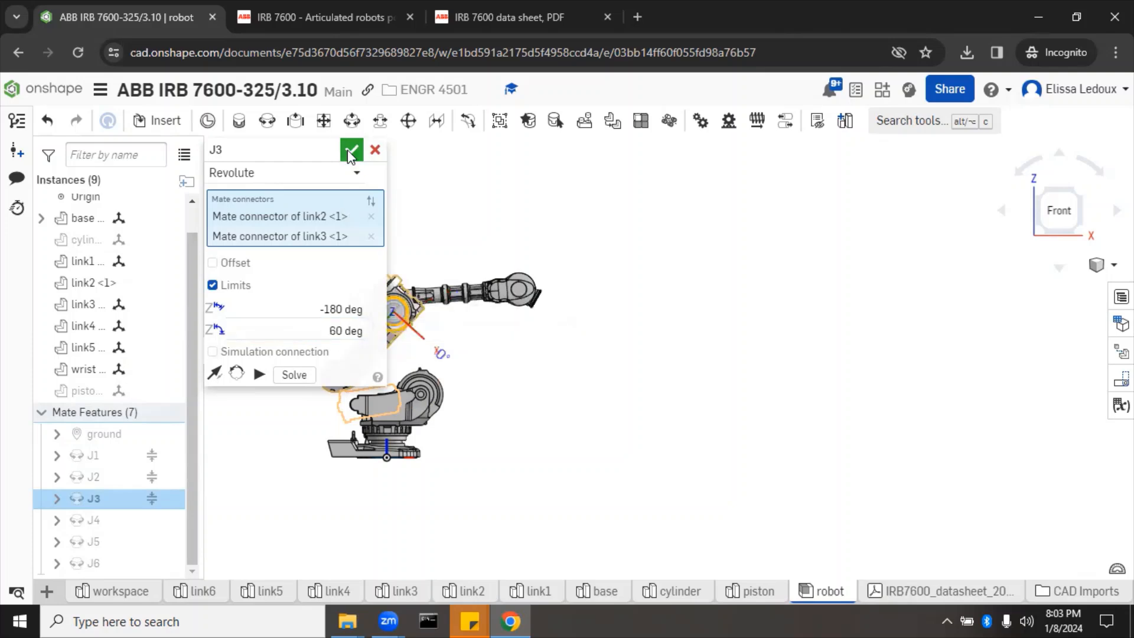
{"action": "left_click", "coordinate": [350, 151]}
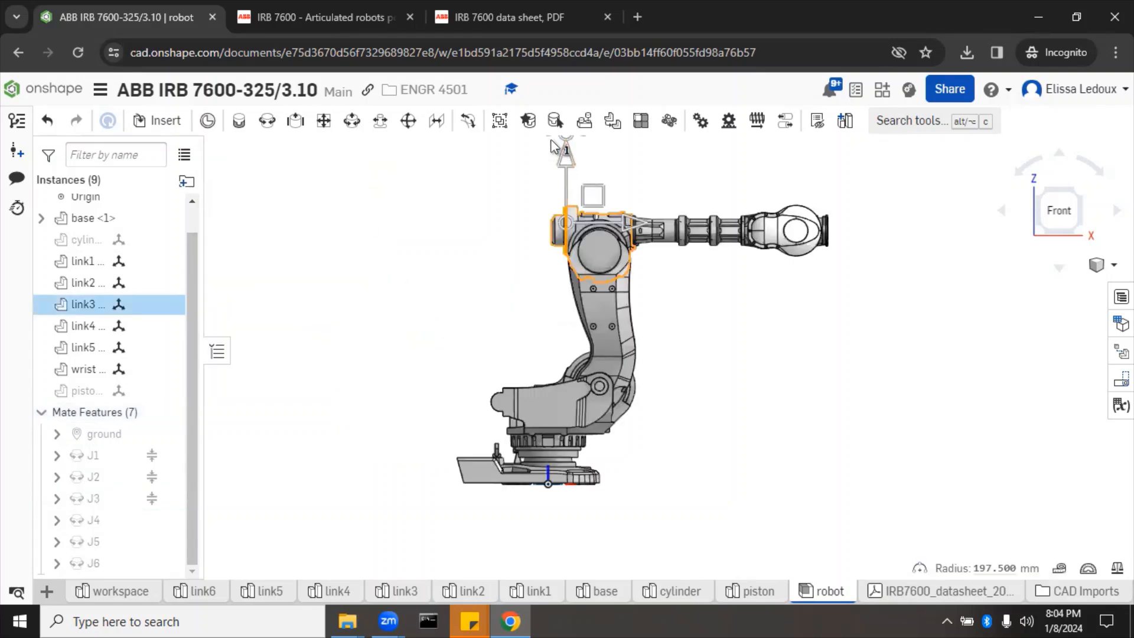
Step: Swing the forearm upward, fix link2, then drag link4 to test J3's range
{"action": "left_click_drag", "start_coordinate": [561, 139], "coordinate": [545, 223]}
{"action": "left_click", "coordinate": [712, 295]}
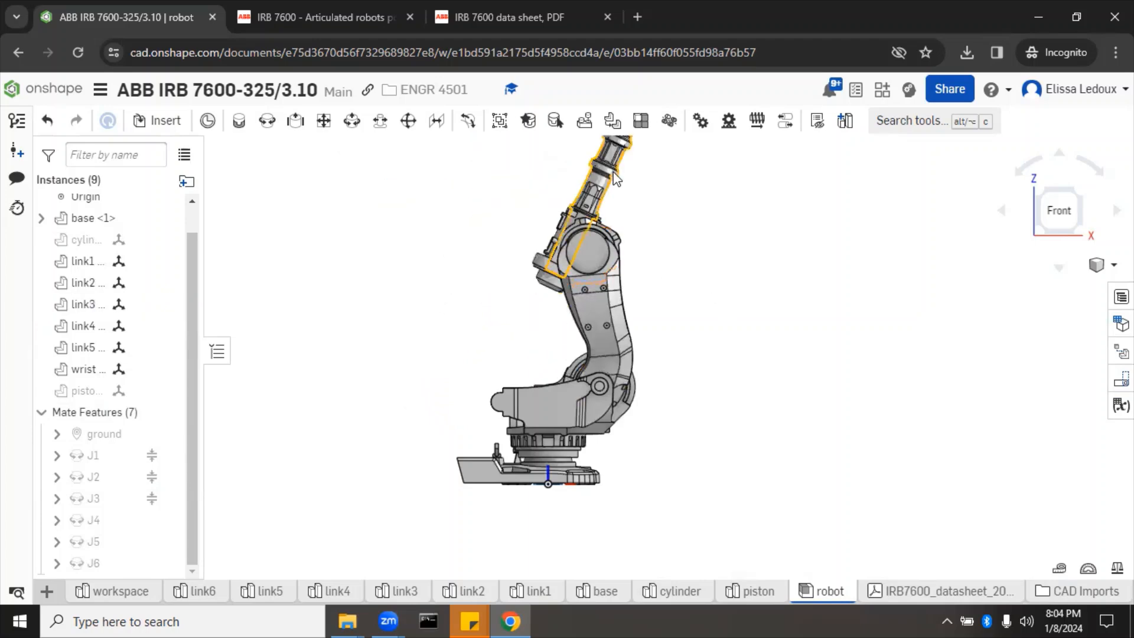
{"action": "right_click", "coordinate": [601, 303]}
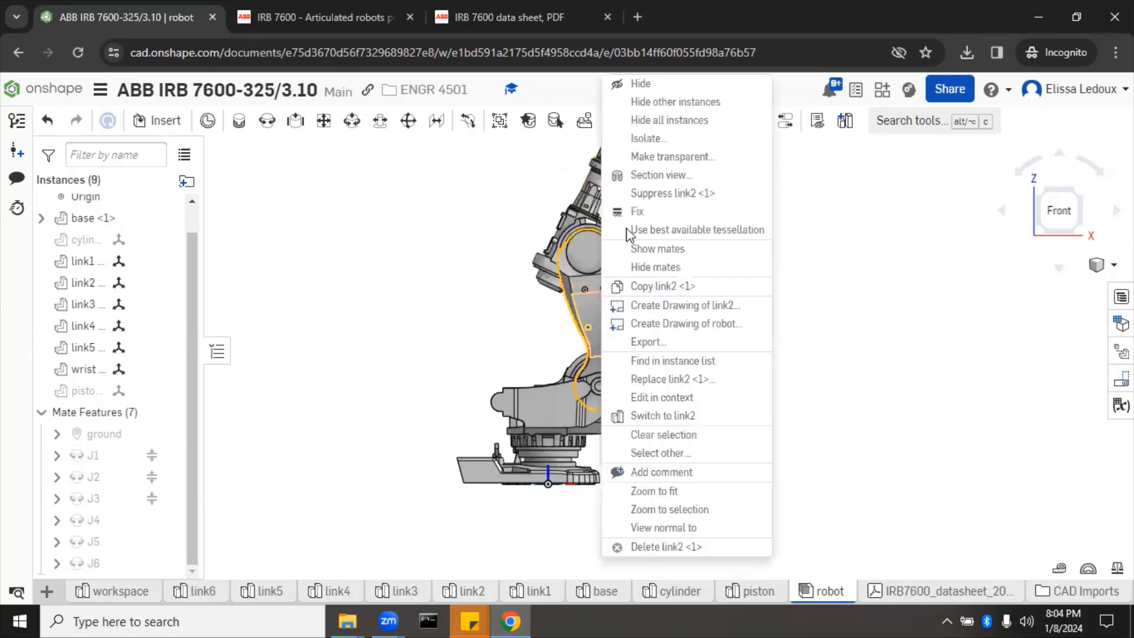
{"action": "left_click", "coordinate": [639, 211]}
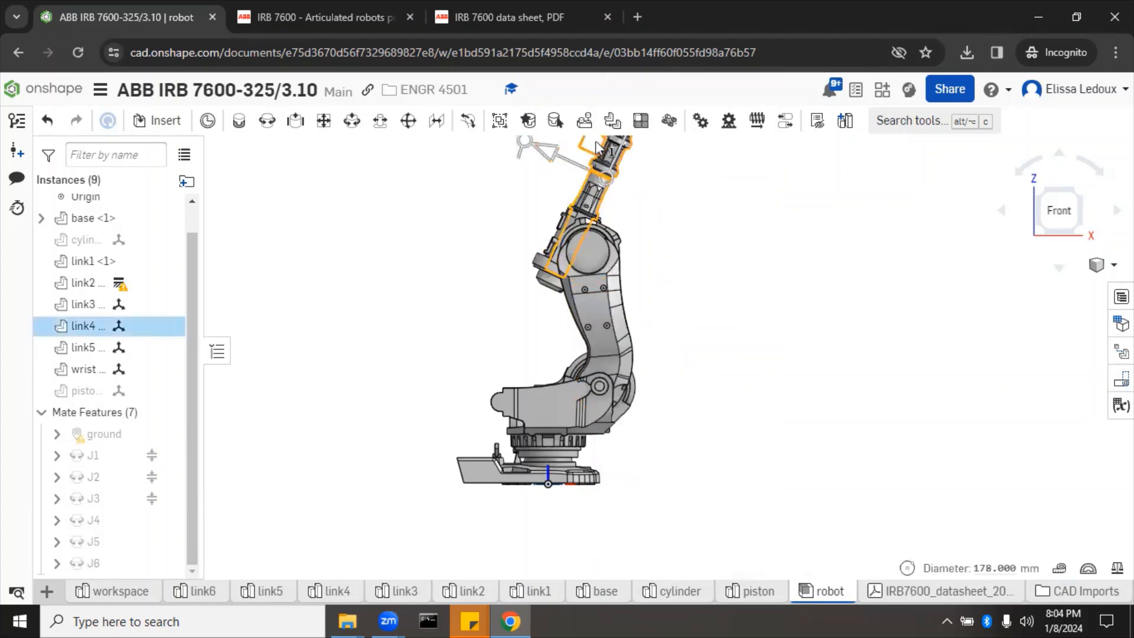
{"action": "left_click_drag", "start_coordinate": [630, 171], "coordinate": [724, 272]}
{"action": "left_click_drag", "start_coordinate": [525, 153], "coordinate": [764, 233]}
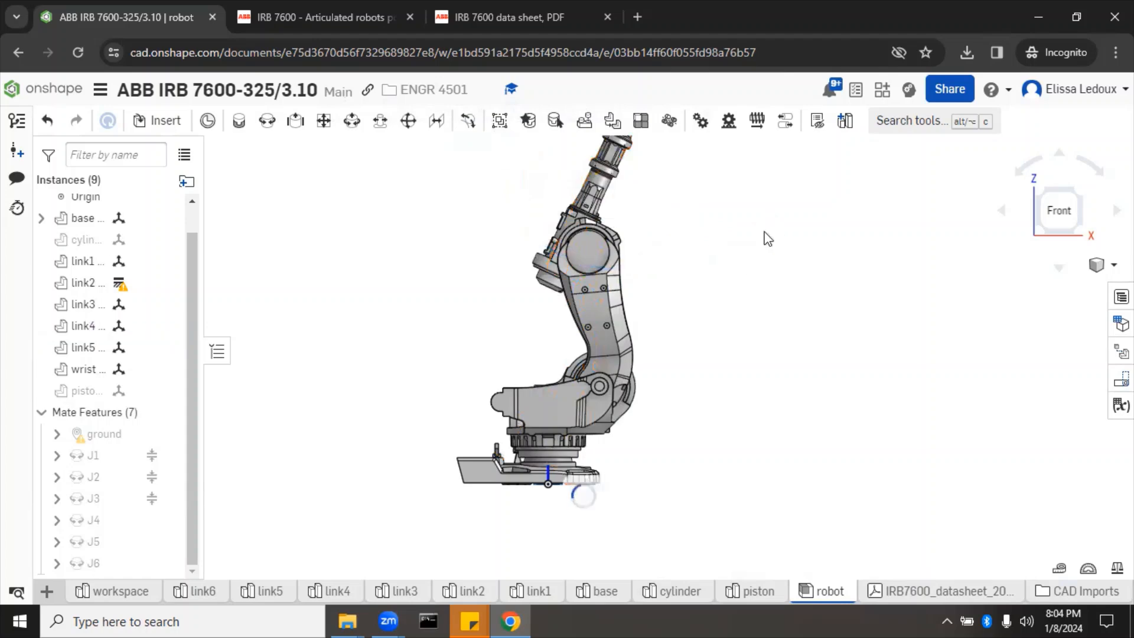
Step: Revise J3's limits to -60° minimum and 180° maximum, preview with Animate, and confirm
{"action": "right_click", "coordinate": [89, 506]}
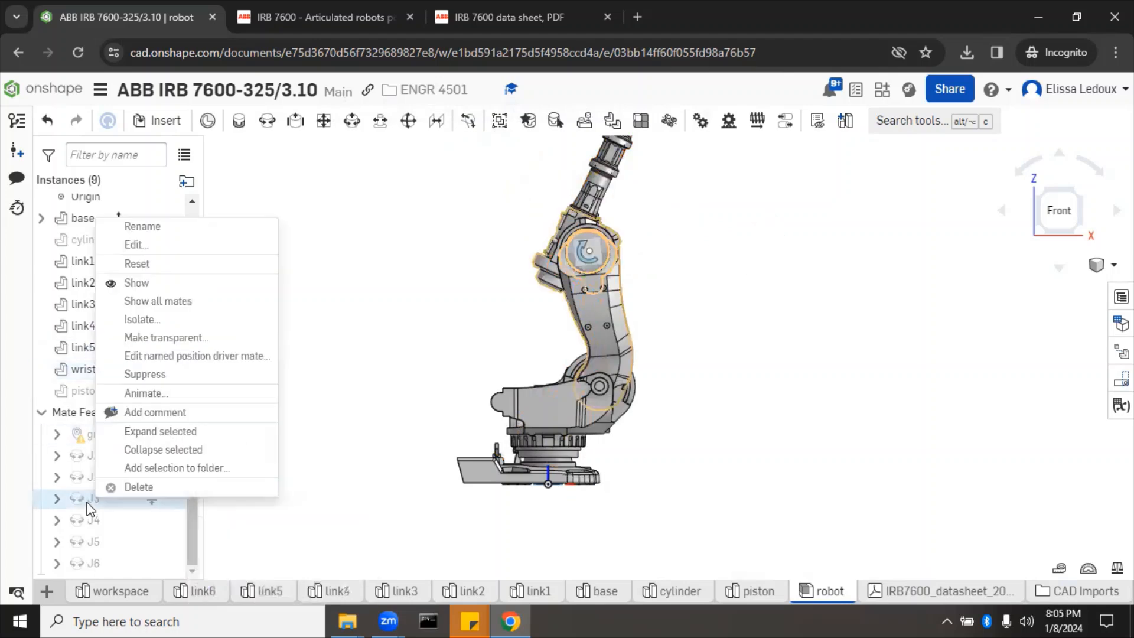
{"action": "left_click", "coordinate": [151, 247]}
{"action": "left_click", "coordinate": [290, 308]}
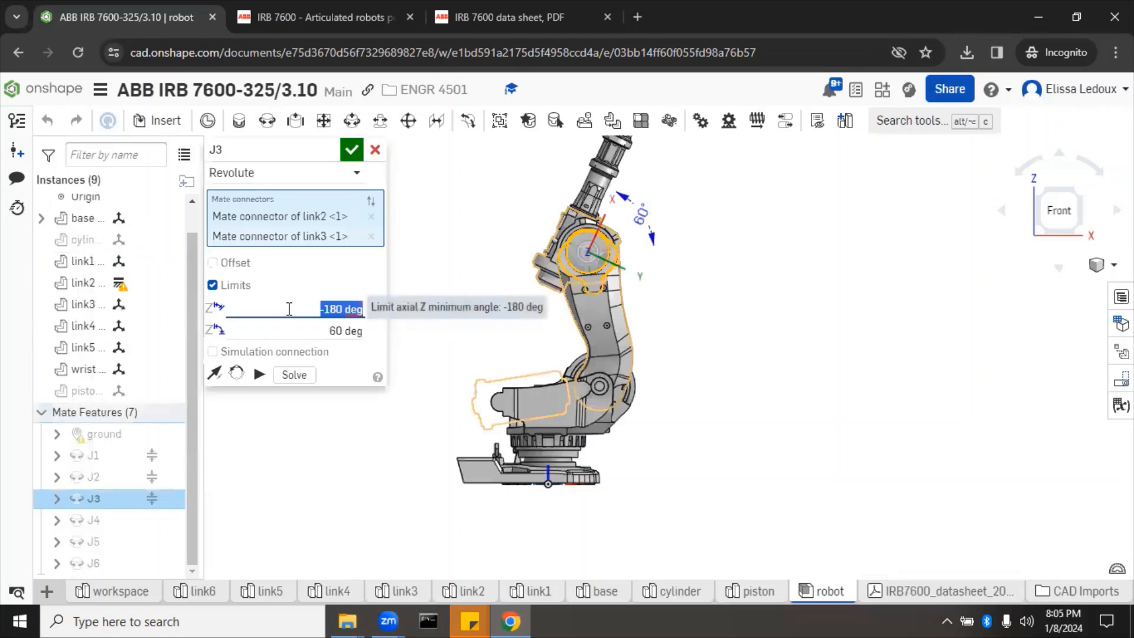
{"action": "key", "text": "BackSpace"}
{"action": "type", "text": "-60"}
{"action": "left_click", "coordinate": [301, 330]}
{"action": "type", "text": "16"}
{"action": "type", "text": "0"}
{"action": "left_click", "coordinate": [259, 375]}
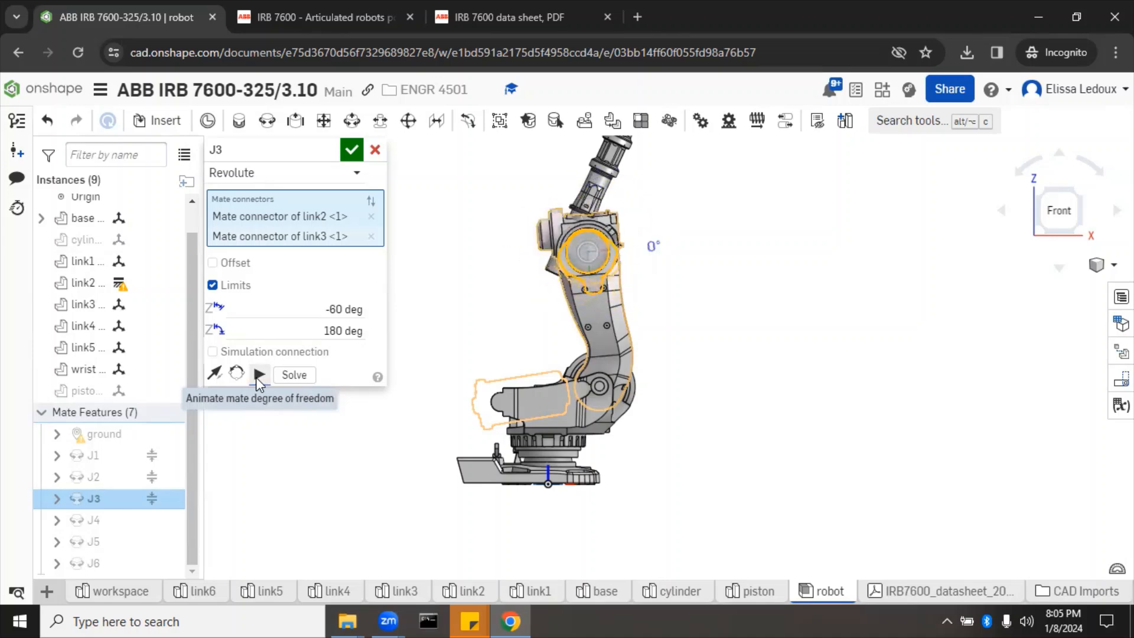
{"action": "left_click", "coordinate": [352, 150]}
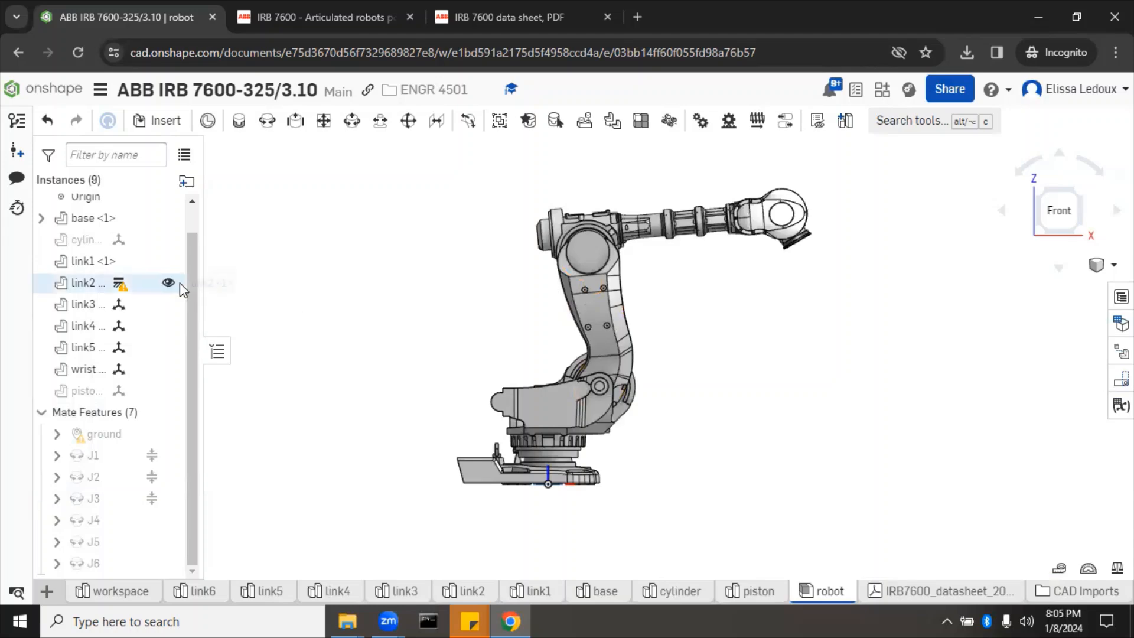
Step: Unfix link2, apply the Home named position, go isometric, and return to the datasheet
{"action": "right_click", "coordinate": [104, 288]}
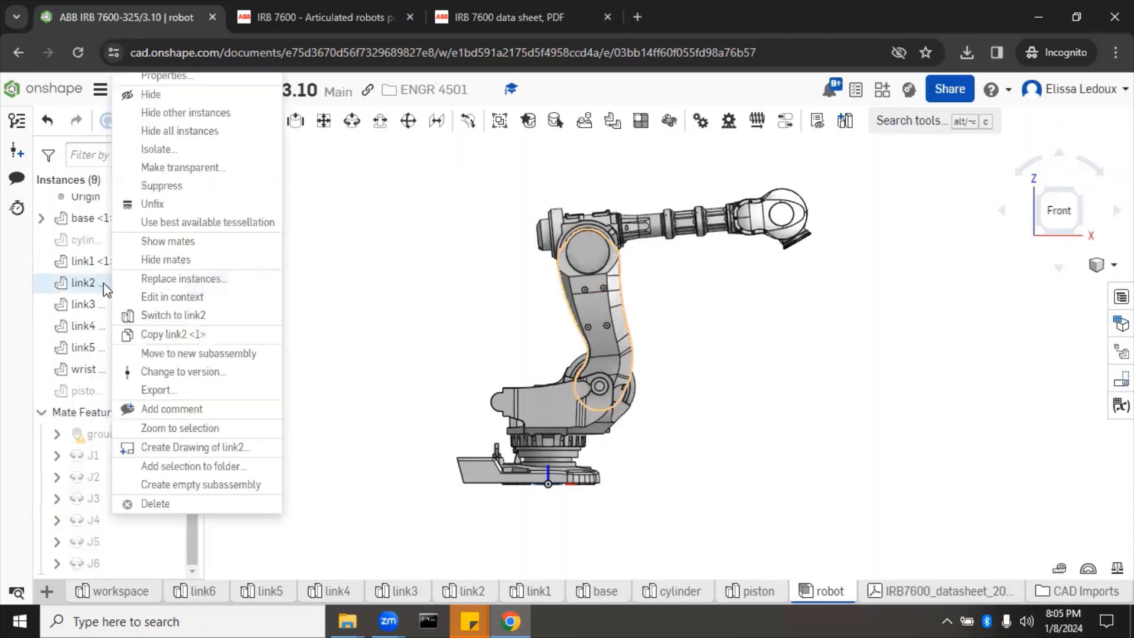
{"action": "left_click", "coordinate": [170, 205]}
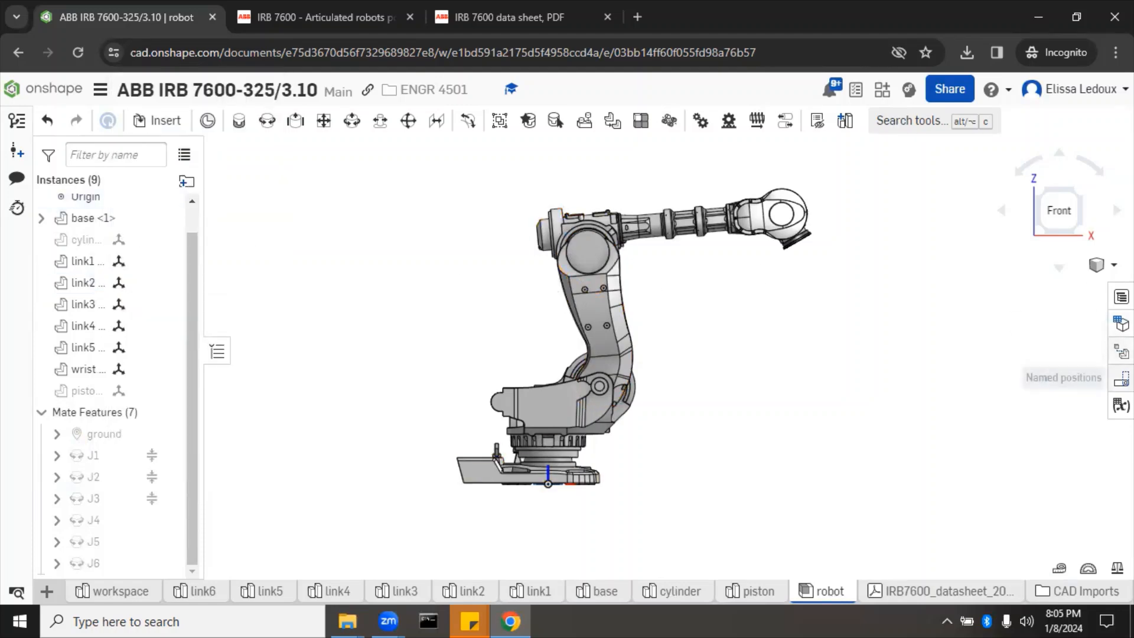
{"action": "left_click", "coordinate": [1121, 405]}
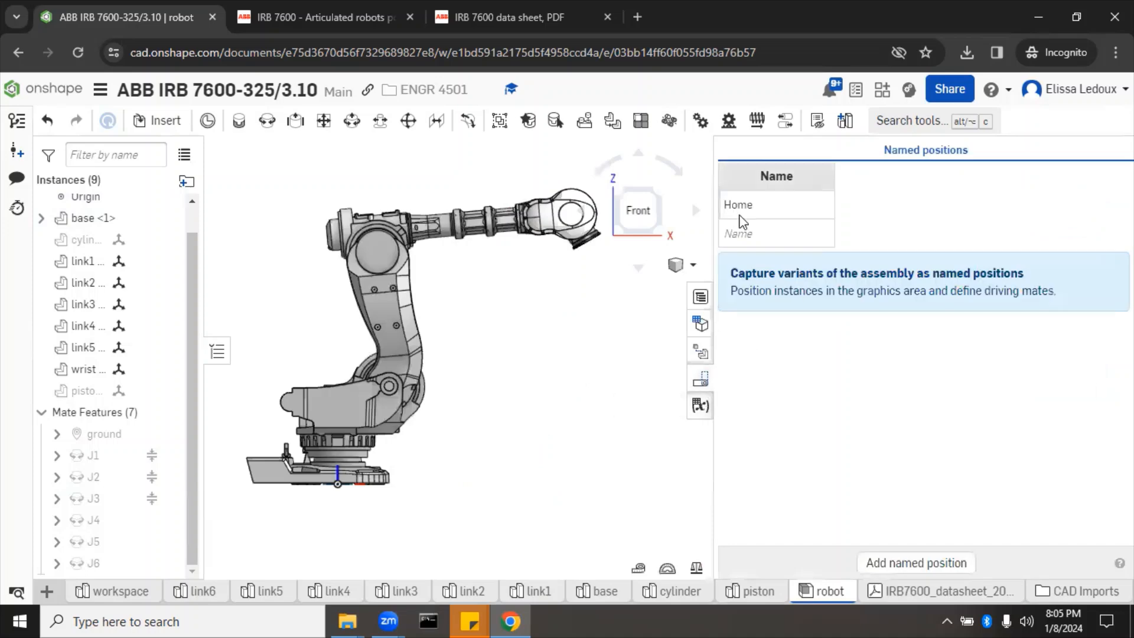
{"action": "right_click", "coordinate": [745, 213]}
{"action": "left_click", "coordinate": [767, 235]}
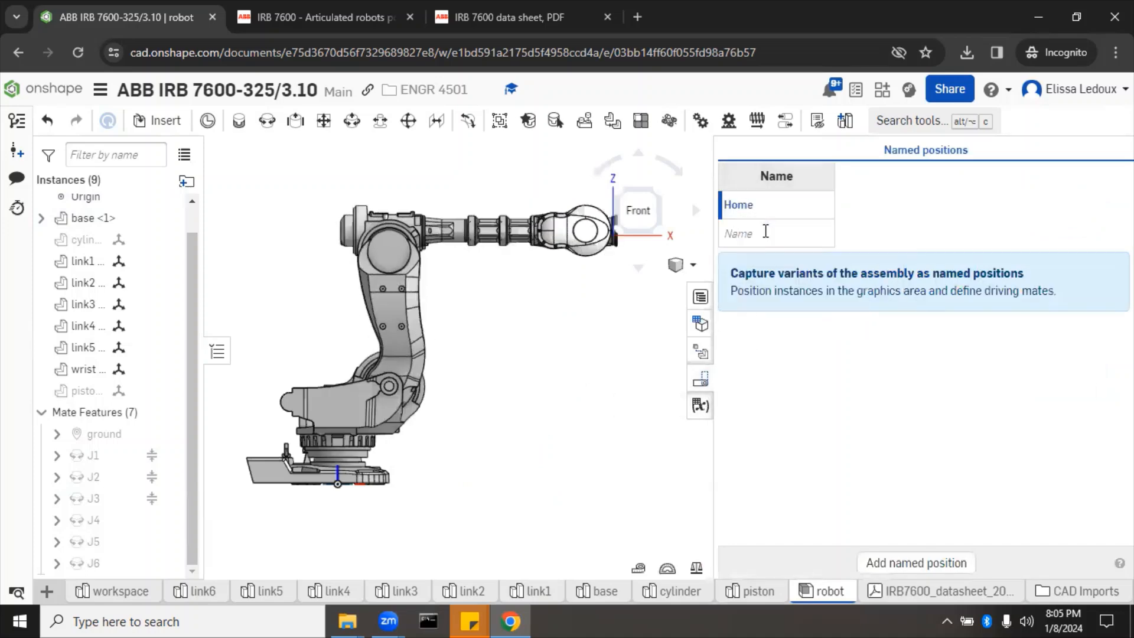
{"action": "left_click", "coordinate": [700, 379]}
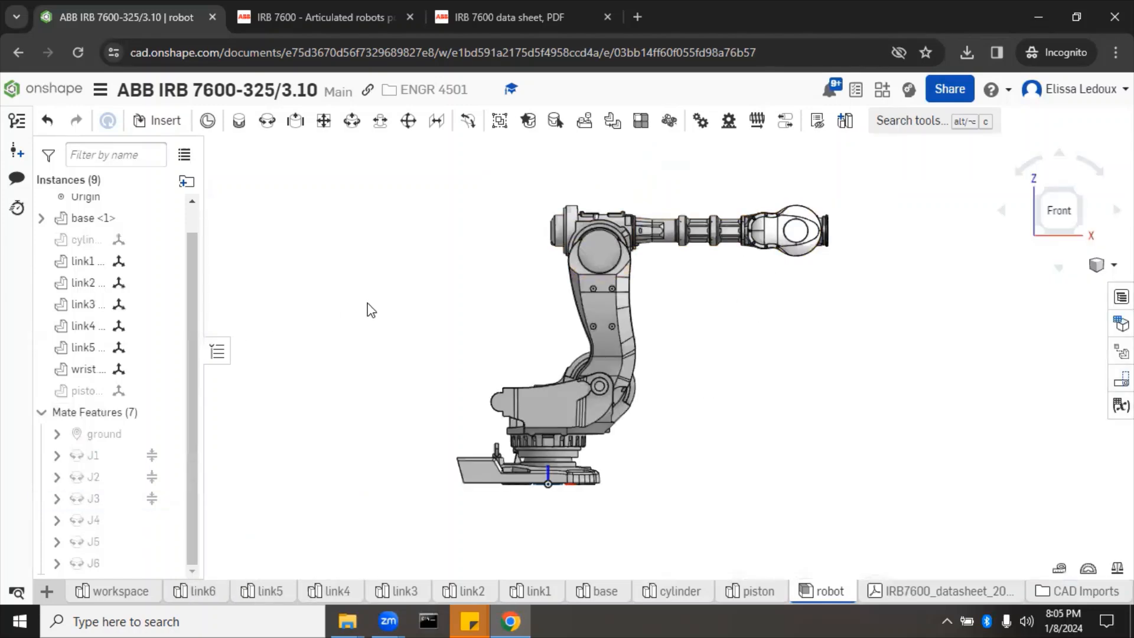
{"action": "key", "text": "shift+7"}
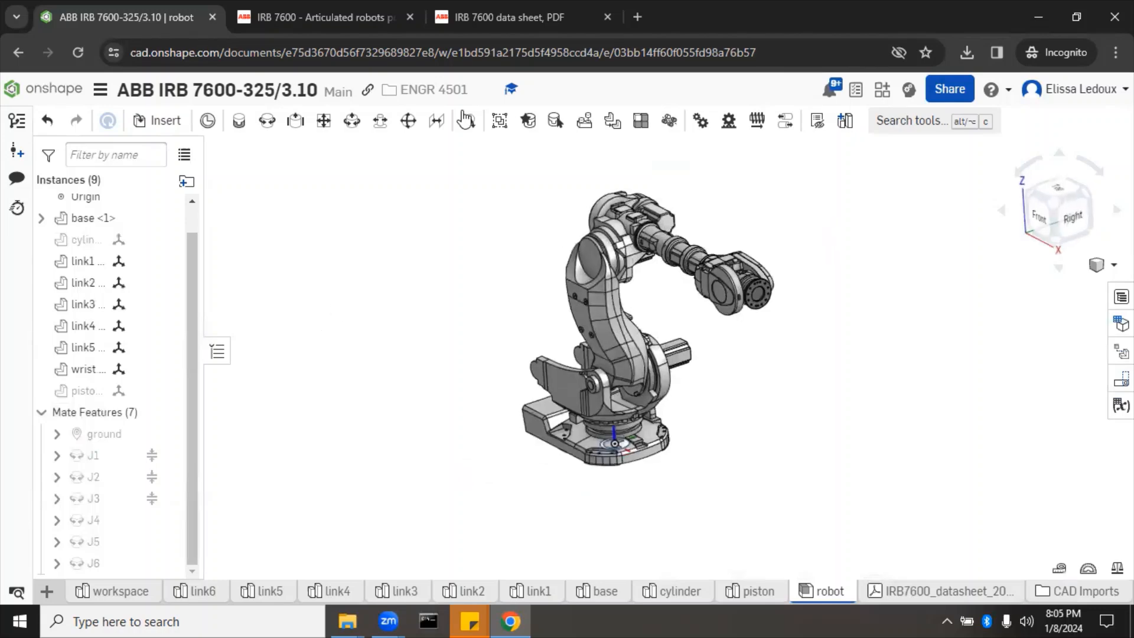
{"action": "left_click", "coordinate": [516, 17]}
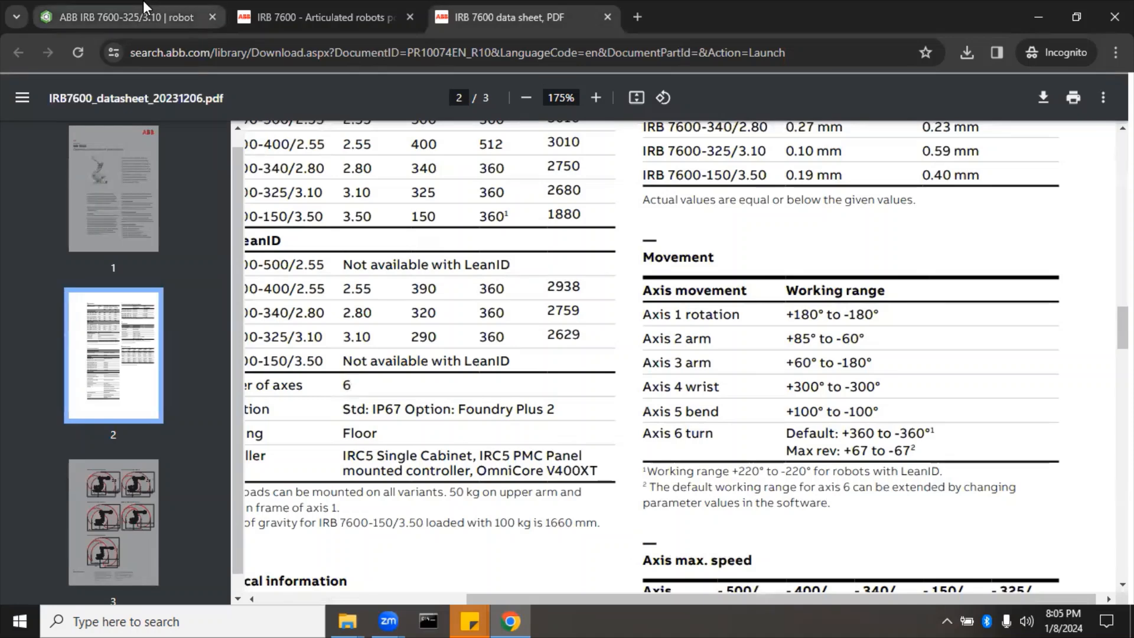
Step: Back in the assembly, enable J4 rotation limits of -300° to 300°
{"action": "left_click", "coordinate": [124, 21]}
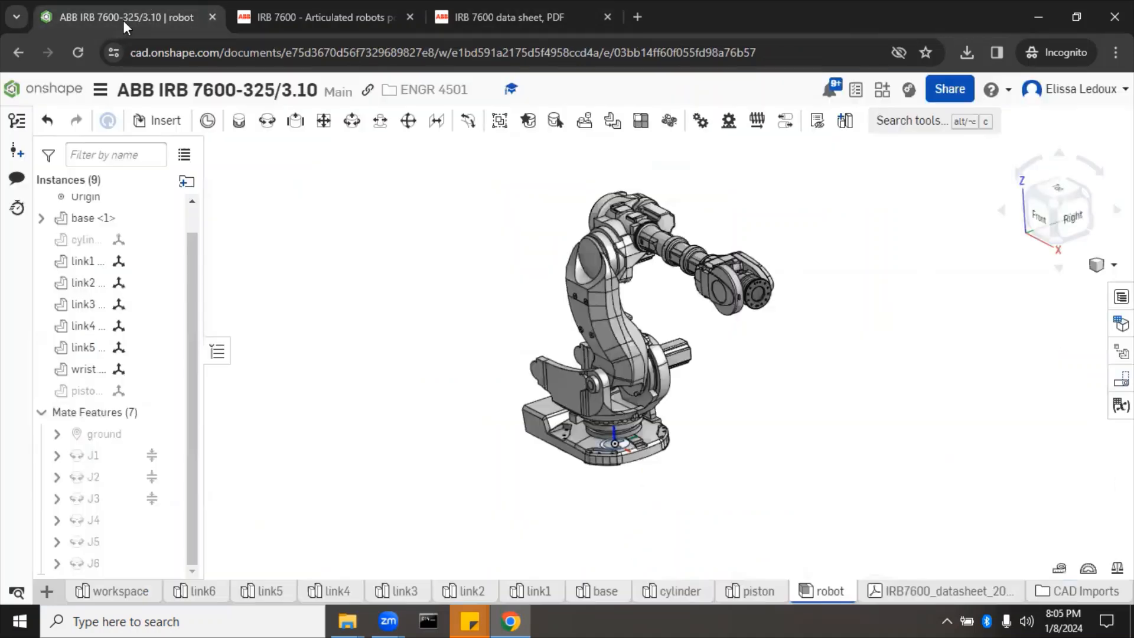
{"action": "right_click", "coordinate": [82, 515]}
{"action": "left_click", "coordinate": [161, 258]}
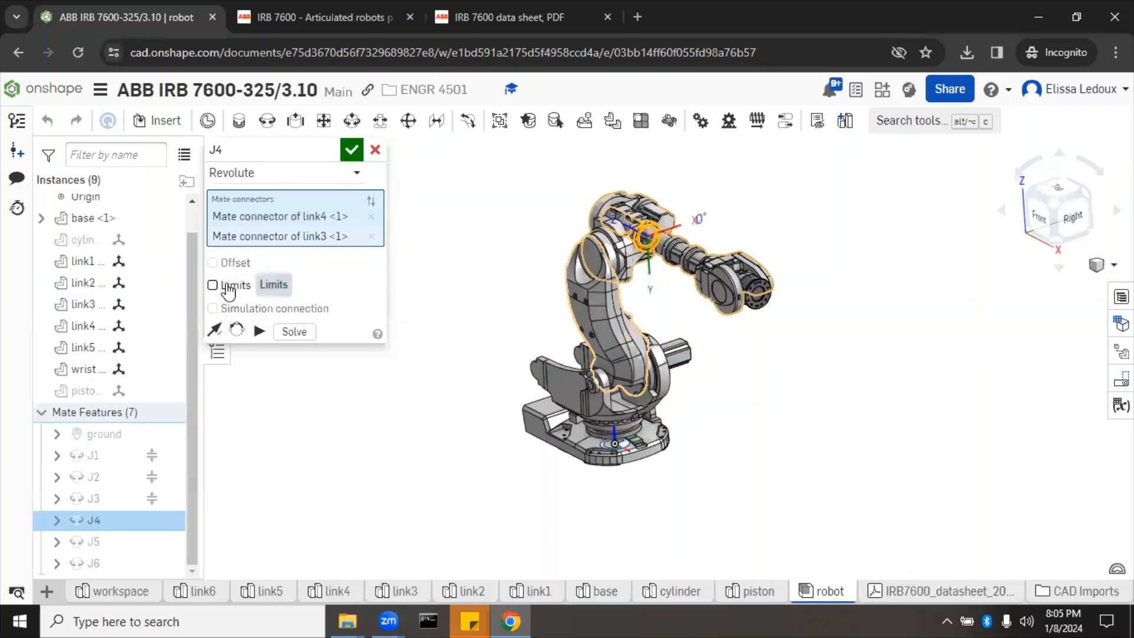
{"action": "left_click", "coordinate": [231, 285]}
{"action": "left_click", "coordinate": [309, 309]}
{"action": "key", "text": "BackSpace"}
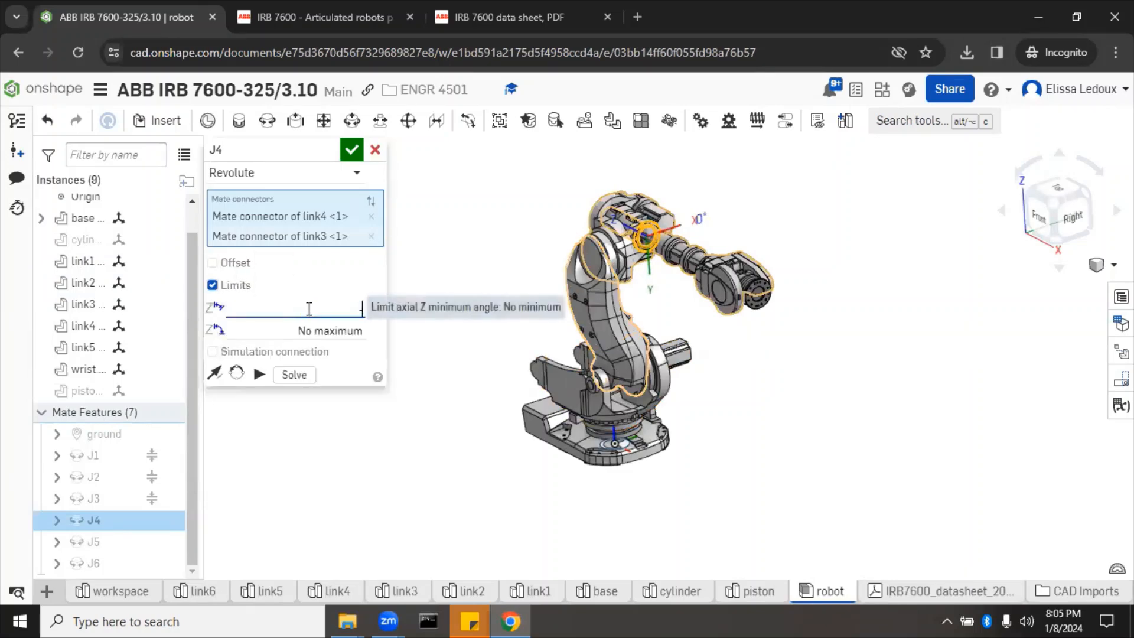
{"action": "left_click", "coordinate": [301, 331]}
{"action": "type", "text": "300"}
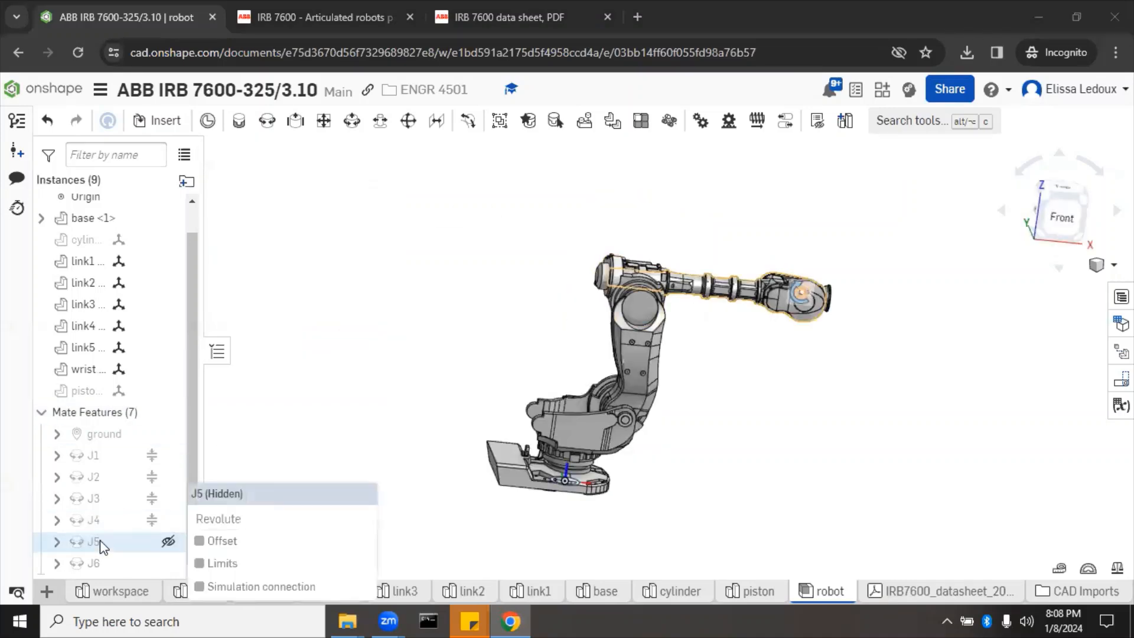
Step: Check the datasheet ranges, then limit J5 to -100°–100°, preview with Animate, and confirm
{"action": "left_click", "coordinate": [480, 13]}
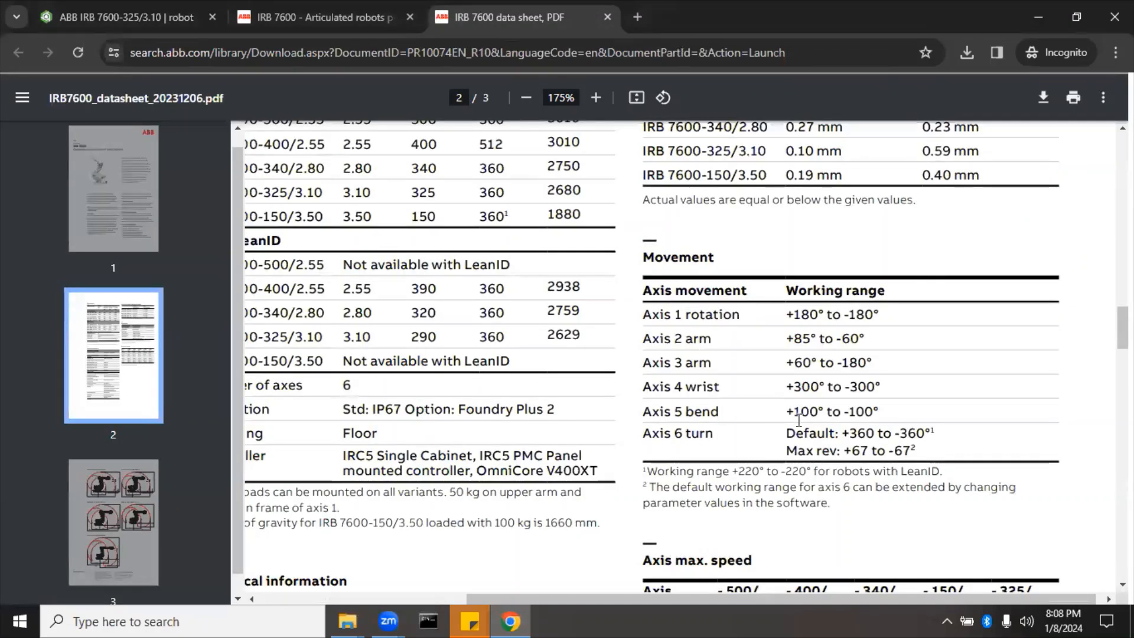
{"action": "key", "text": "ctrl+Tab"}
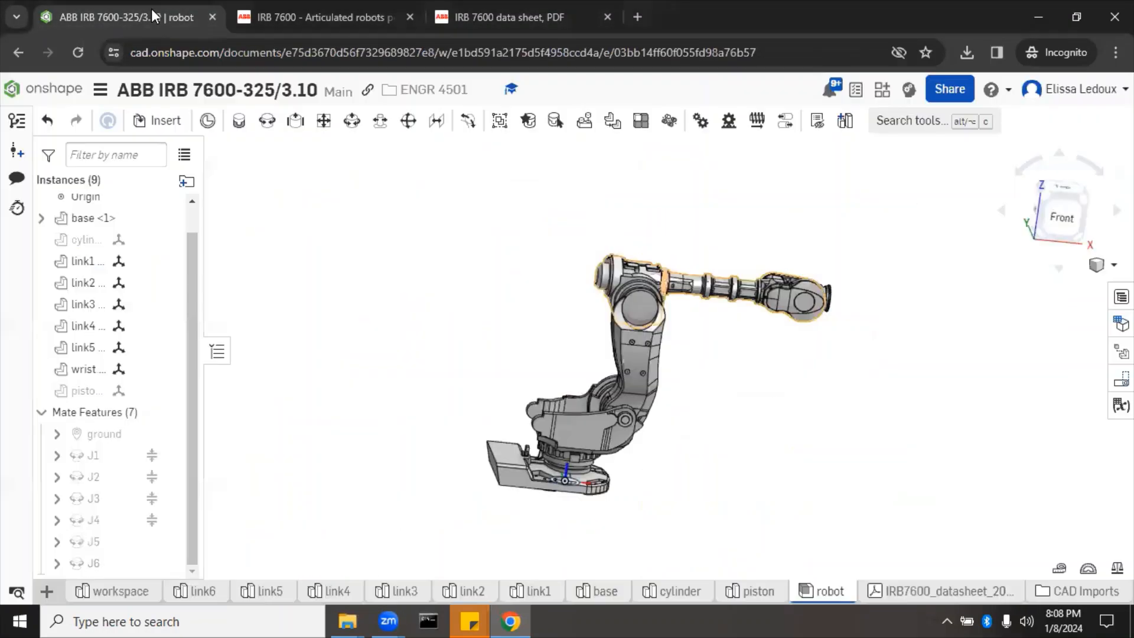
{"action": "right_click", "coordinate": [98, 543]}
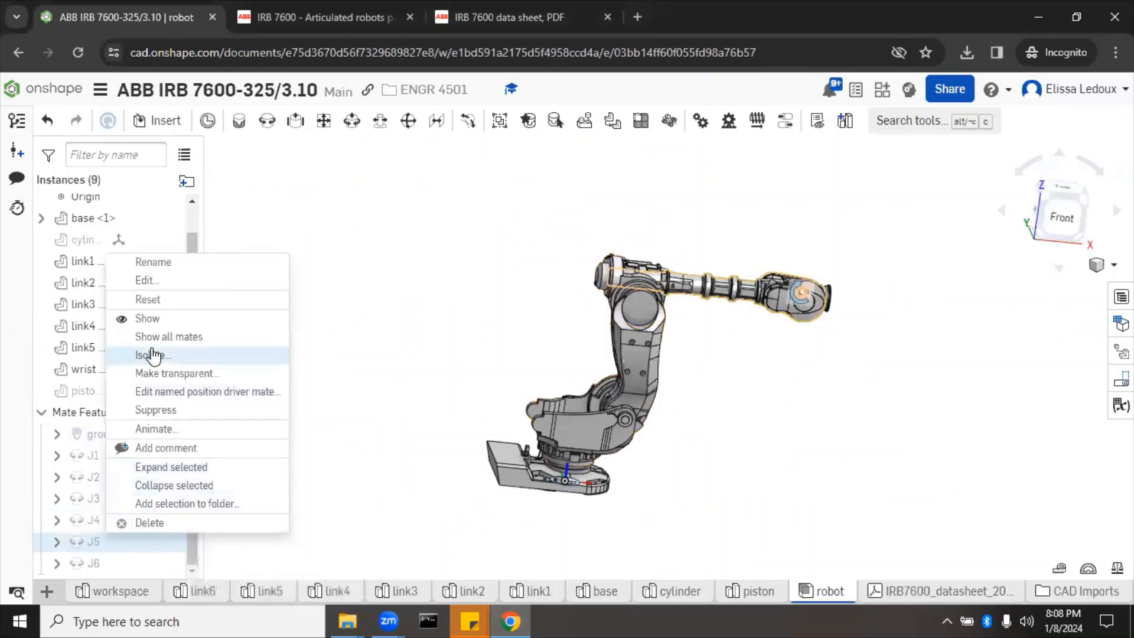
{"action": "left_click", "coordinate": [153, 280]}
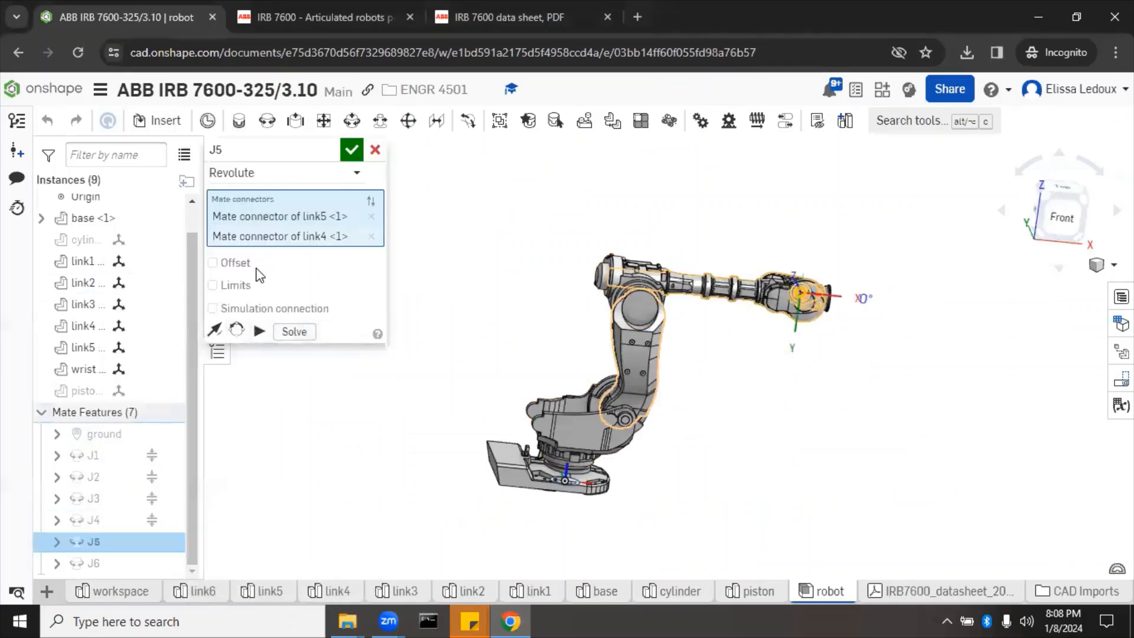
{"action": "left_click", "coordinate": [224, 284]}
{"action": "left_click", "coordinate": [282, 309]}
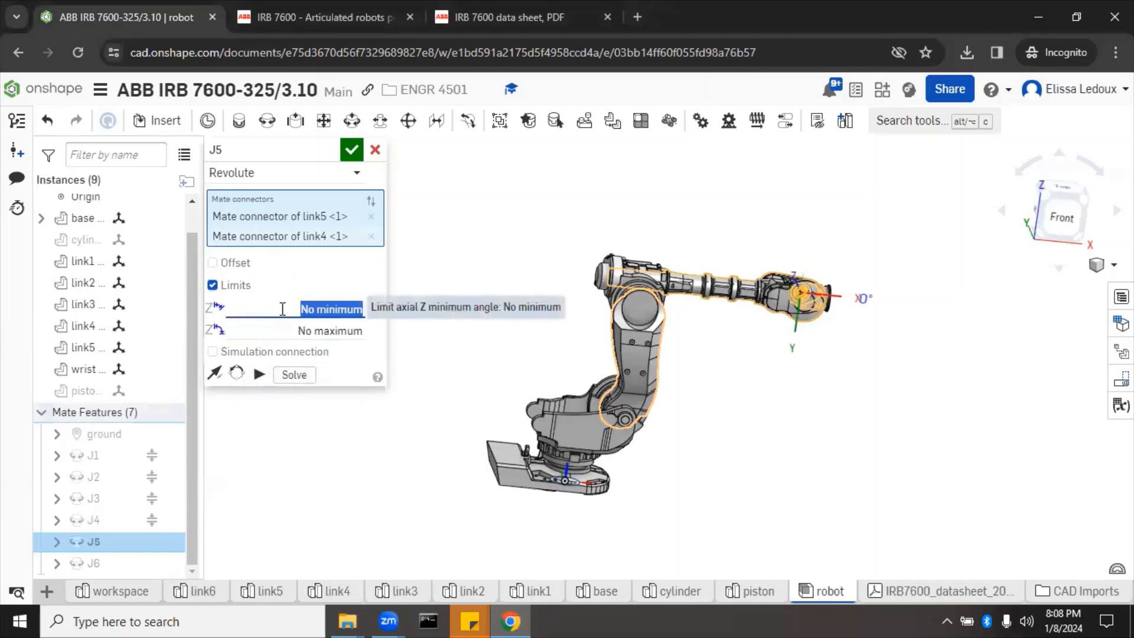
{"action": "key", "text": "BackSpace"}
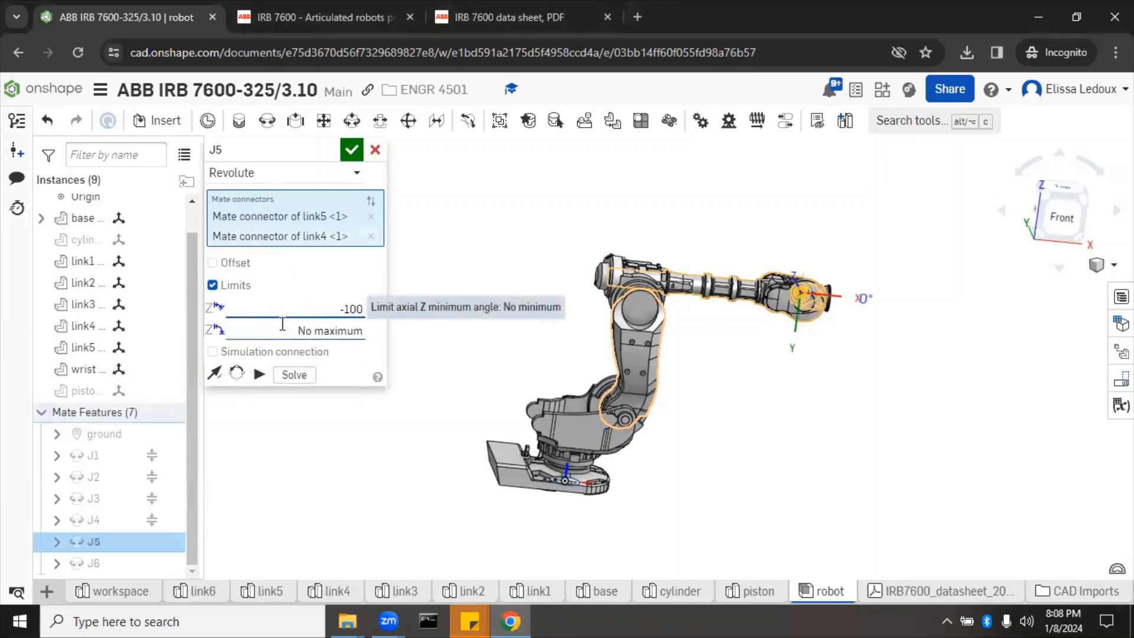
{"action": "left_click", "coordinate": [282, 332]}
{"action": "type", "text": "100"}
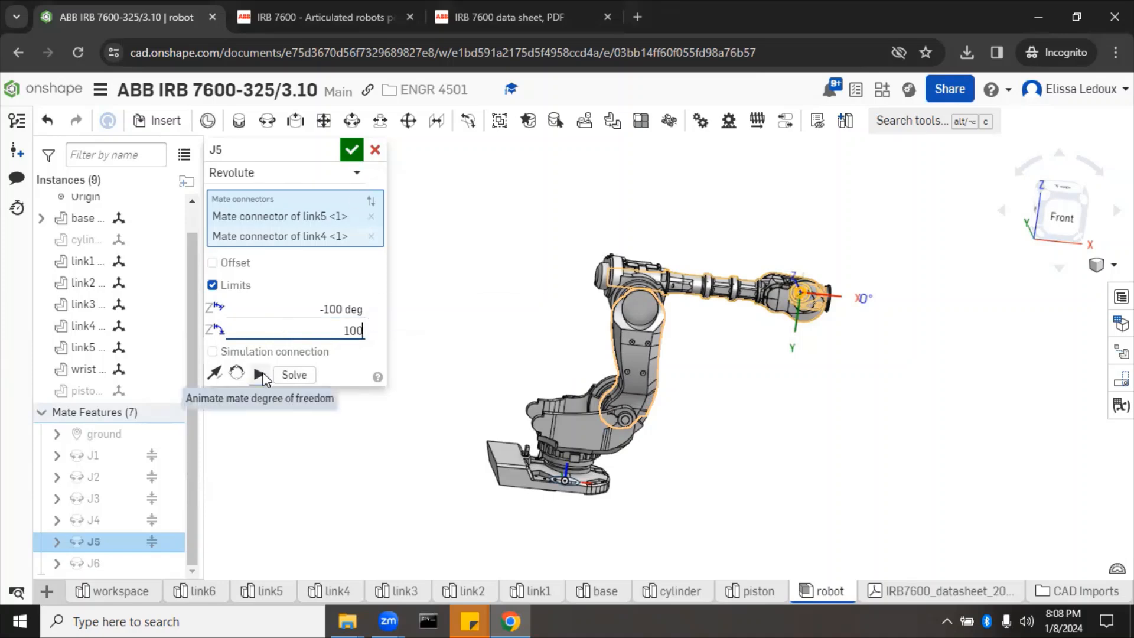
{"action": "left_click", "coordinate": [260, 375]}
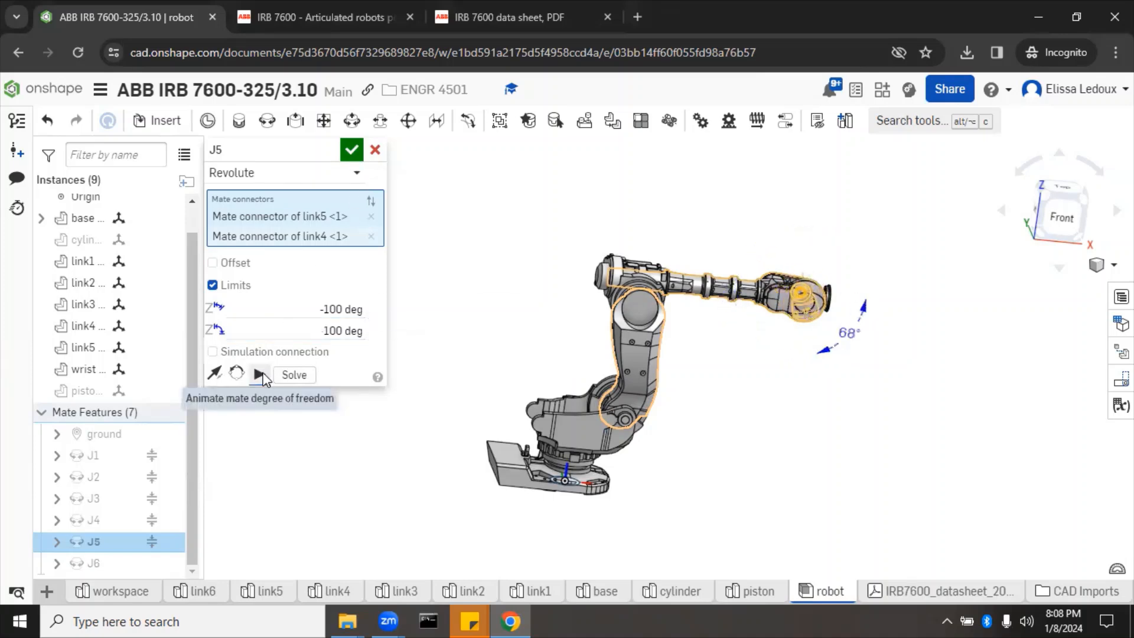
{"action": "left_click", "coordinate": [353, 150]}
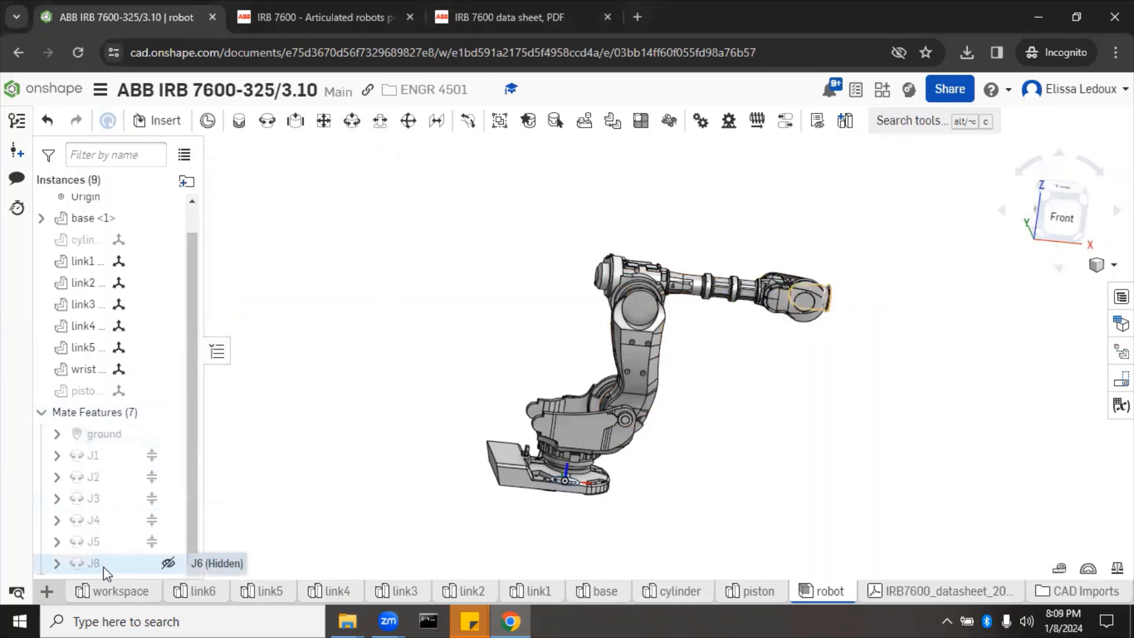
Step: Look up axis 6's range in the datasheet, then limit J6 to -360°–360° and confirm
{"action": "left_click", "coordinate": [535, 15]}
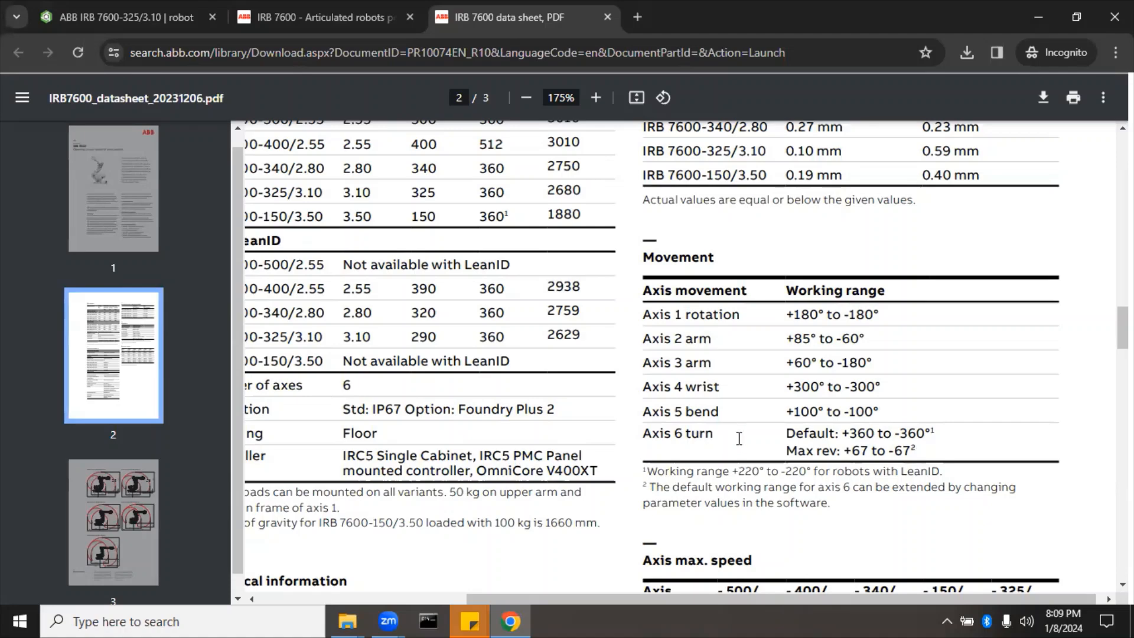
{"action": "left_click", "coordinate": [140, 15]}
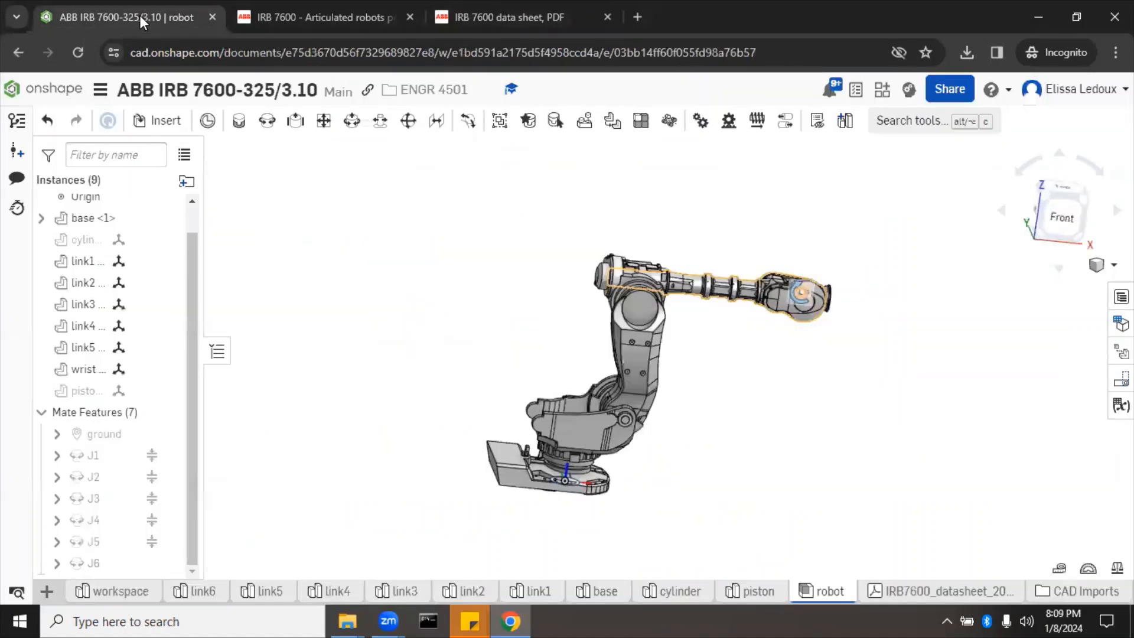
{"action": "right_click", "coordinate": [89, 562]}
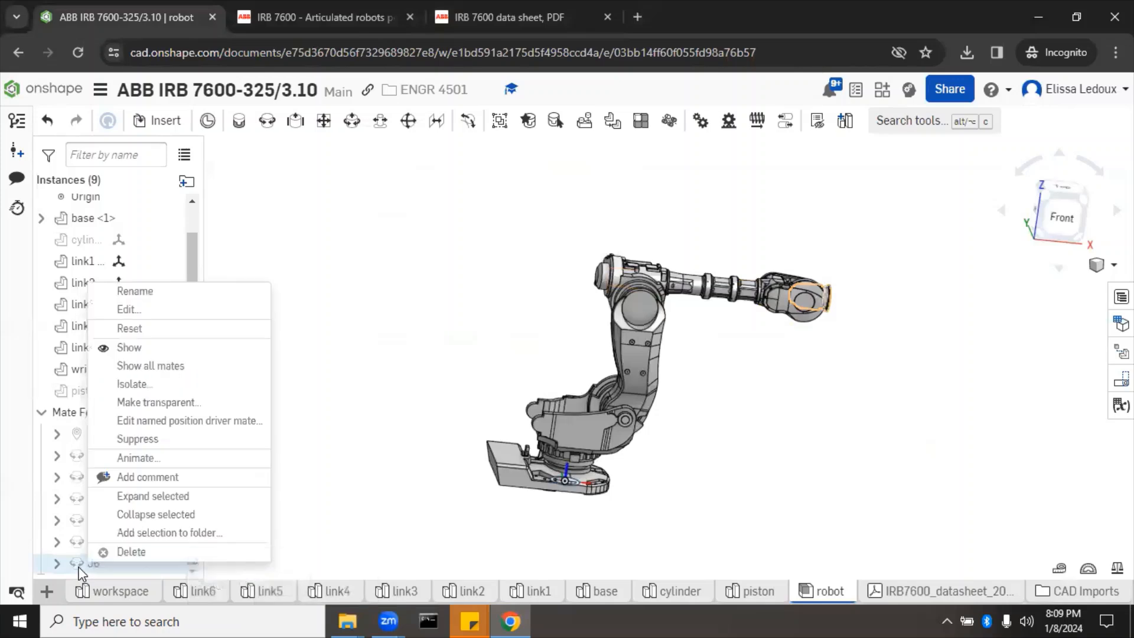
{"action": "left_click", "coordinate": [181, 310]}
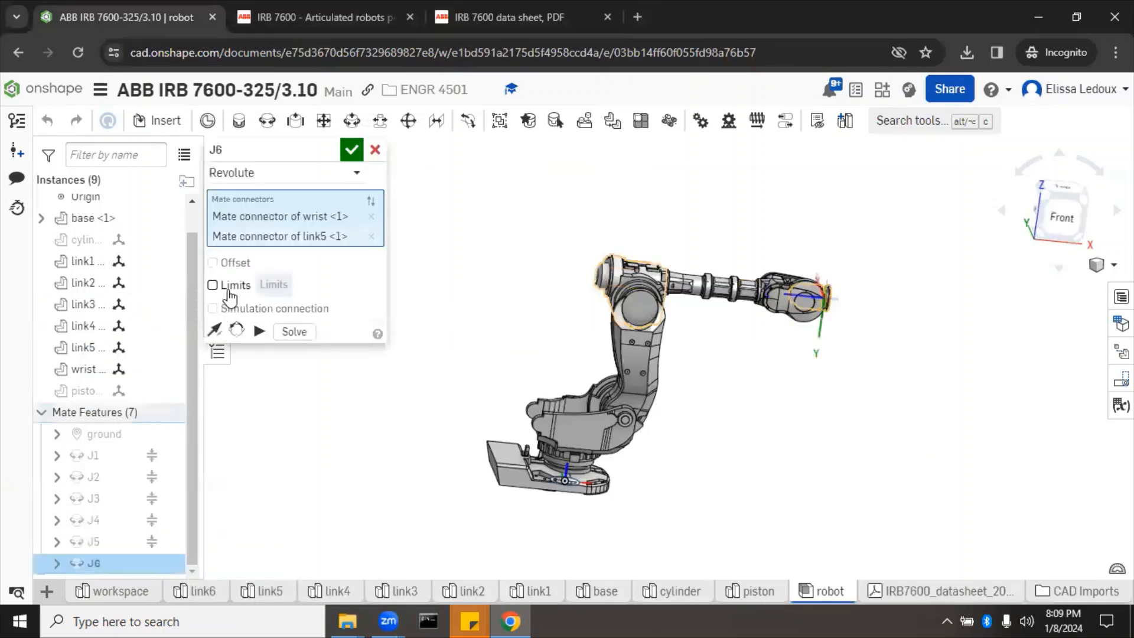
{"action": "left_click", "coordinate": [214, 286]}
{"action": "left_click", "coordinate": [276, 300]}
{"action": "key", "text": "BackSpace"}
{"action": "type", "text": "-360"}
{"action": "key", "text": "Tab"}
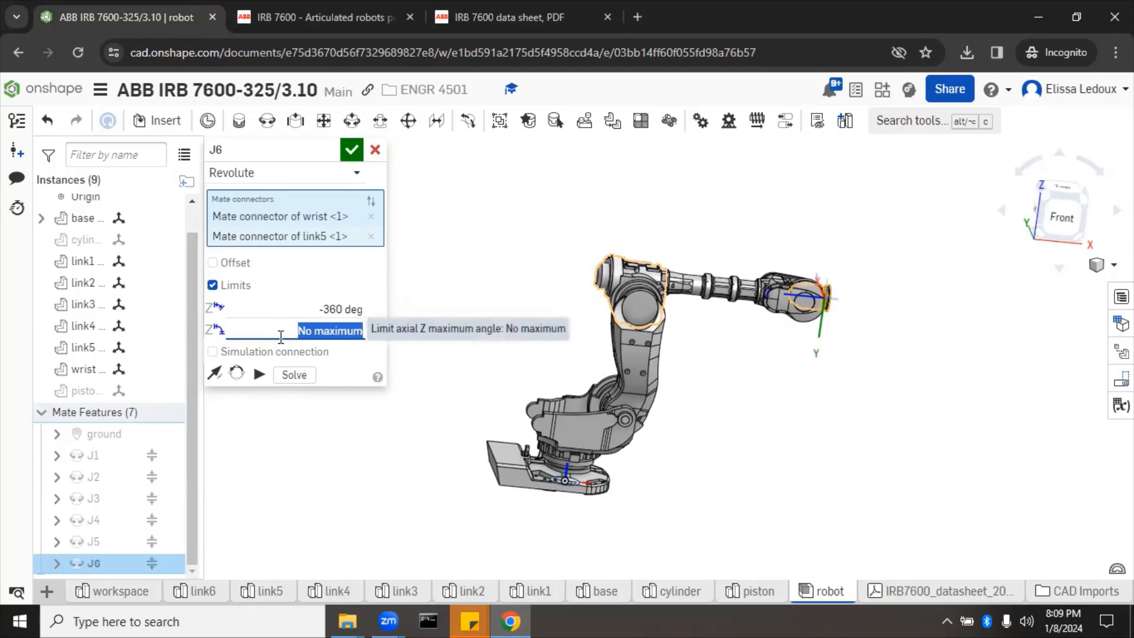
{"action": "type", "text": "360"}
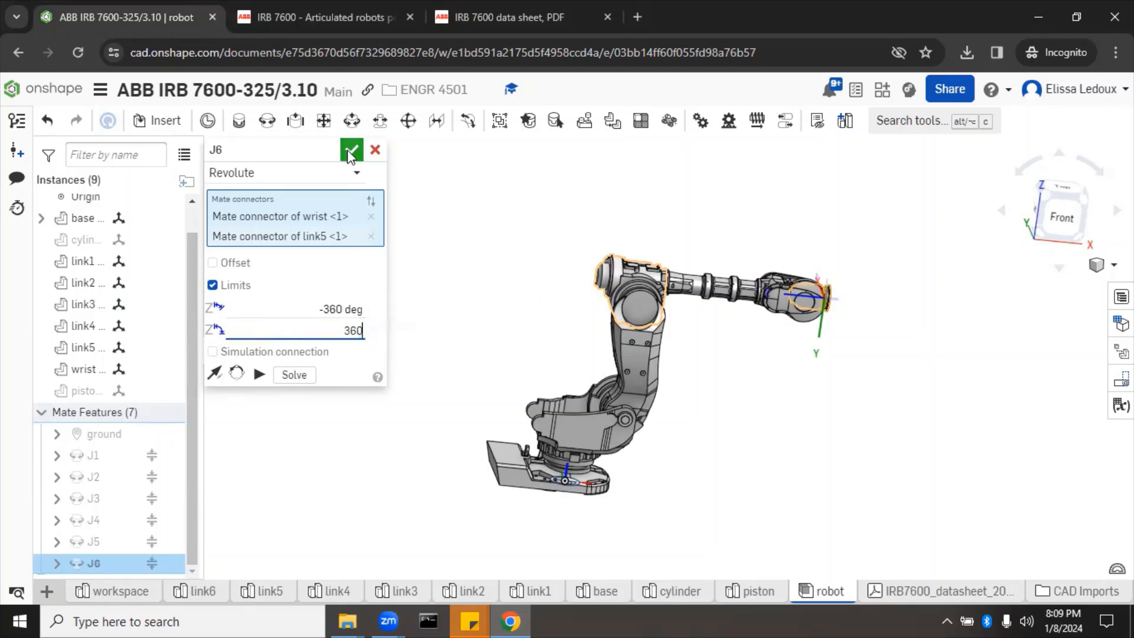
{"action": "left_click", "coordinate": [351, 149]}
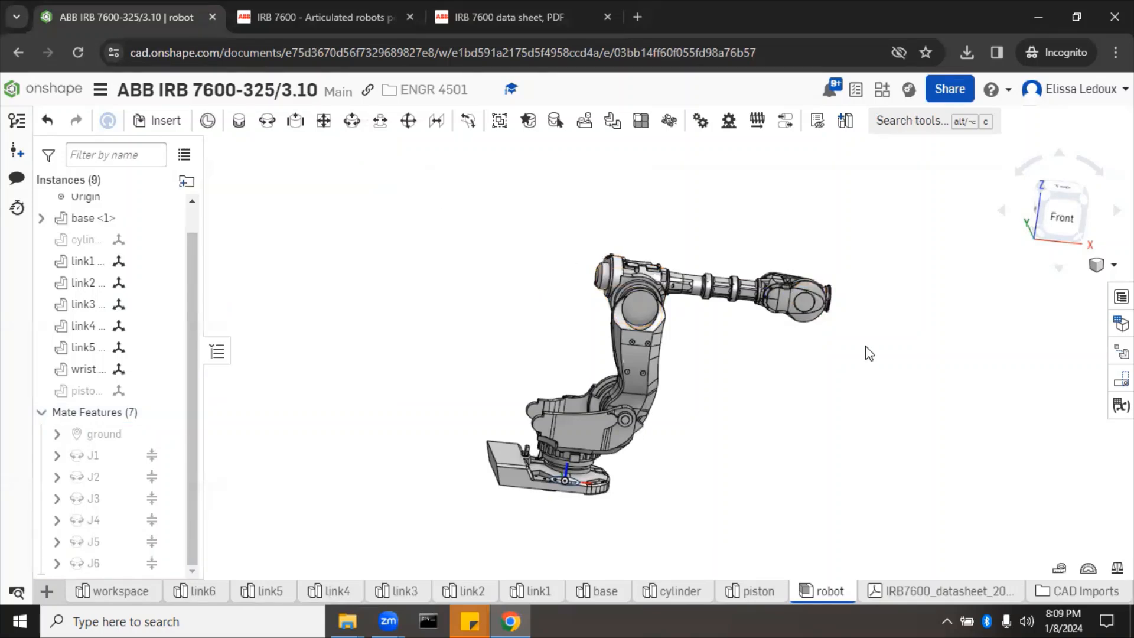
{"action": "key", "text": "shift+1"}
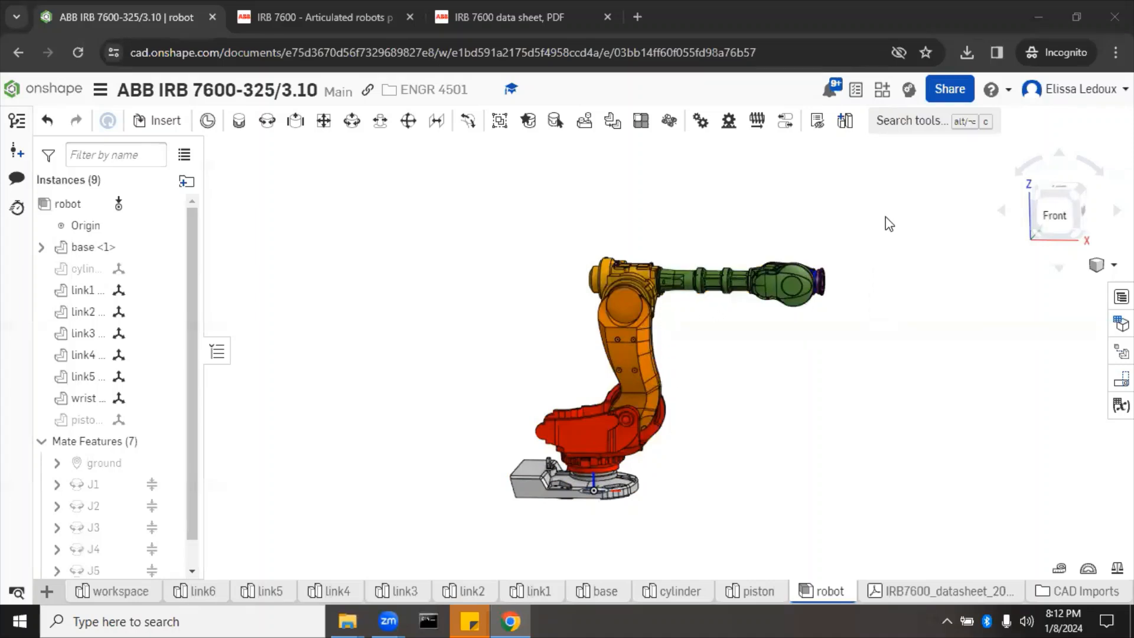
Step: Orbit to view the robot from above, then back to the front
{"action": "mouse_move", "coordinate": [886, 220]}
{"action": "right_mouse_down"}
{"action": "mouse_move", "coordinate": [877, 285]}
{"action": "mouse_move", "coordinate": [874, 276]}
{"action": "right_mouse_up"}
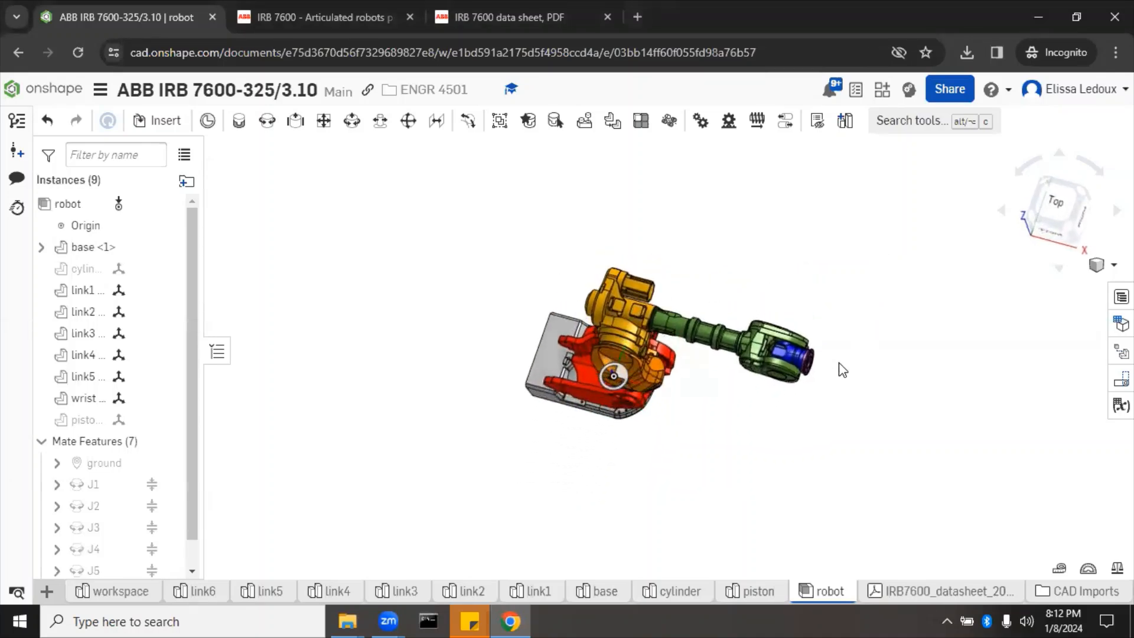
{"action": "right_click_drag", "start_coordinate": [721, 477], "coordinate": [743, 447]}
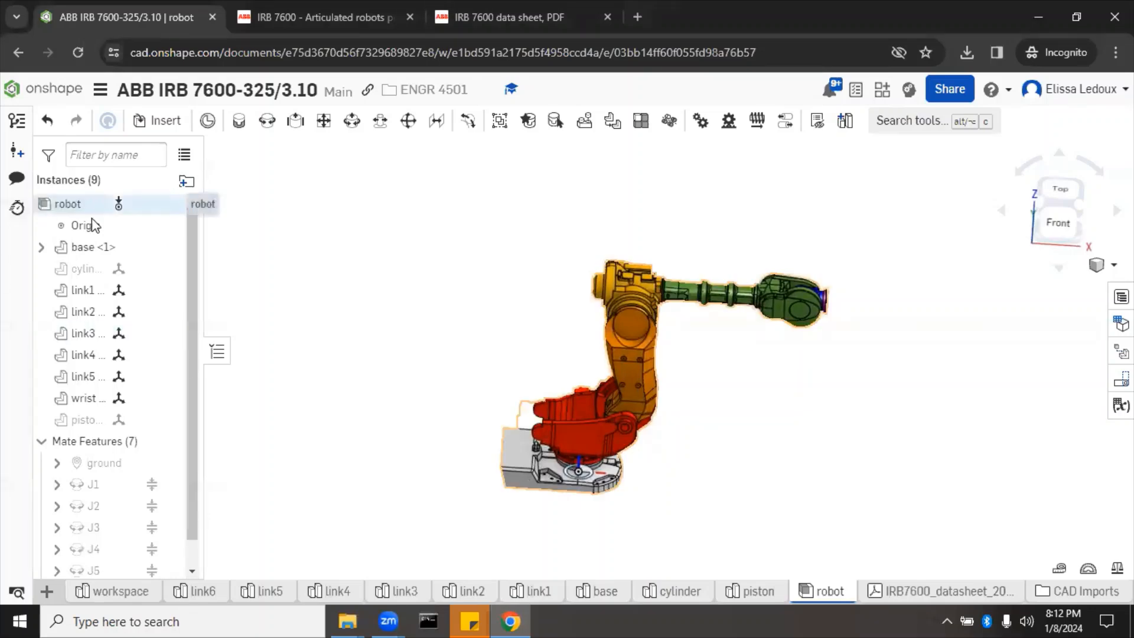
Step: Unhide the cylinder and the piston parts in the assembly
{"action": "right_click", "coordinate": [83, 277]}
{"action": "left_click", "coordinate": [175, 102]}
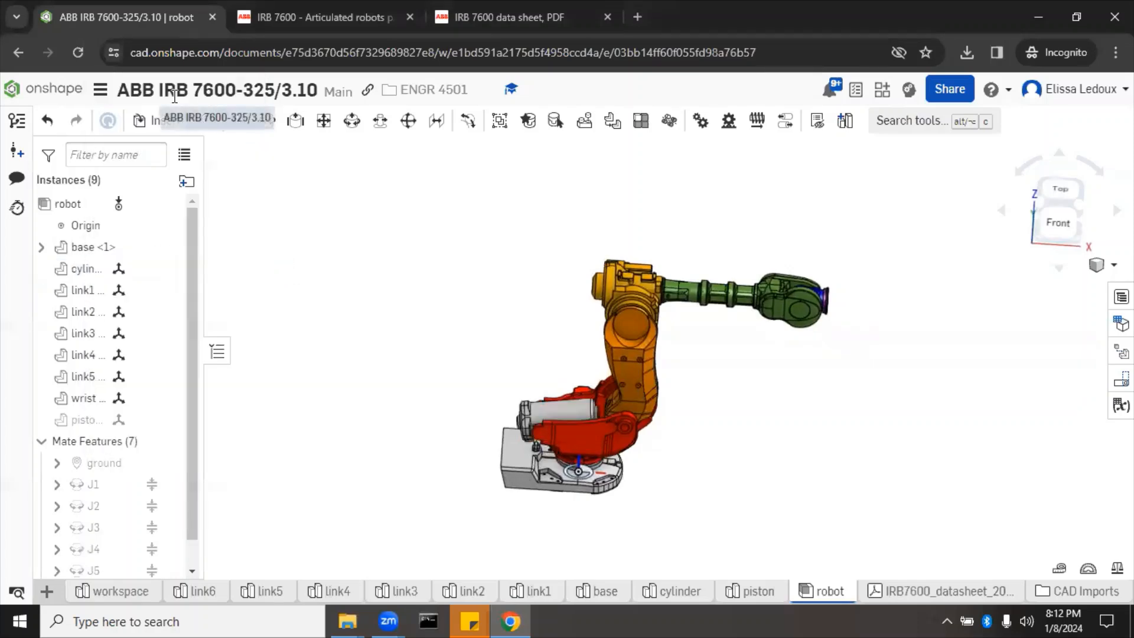
{"action": "right_click", "coordinate": [99, 420]}
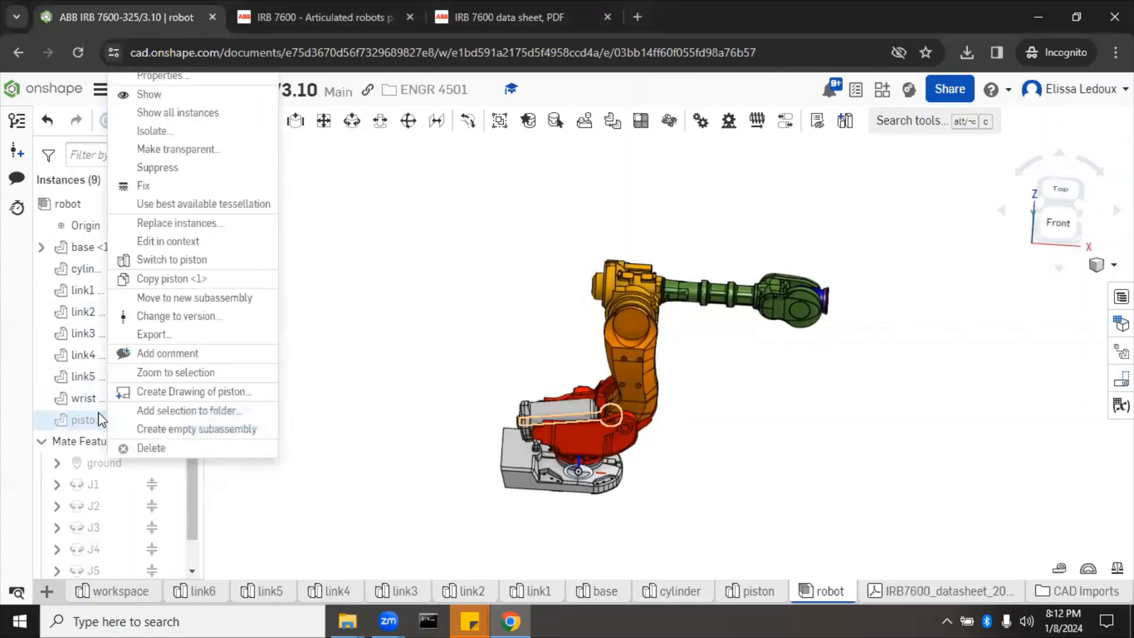
{"action": "left_click", "coordinate": [183, 102]}
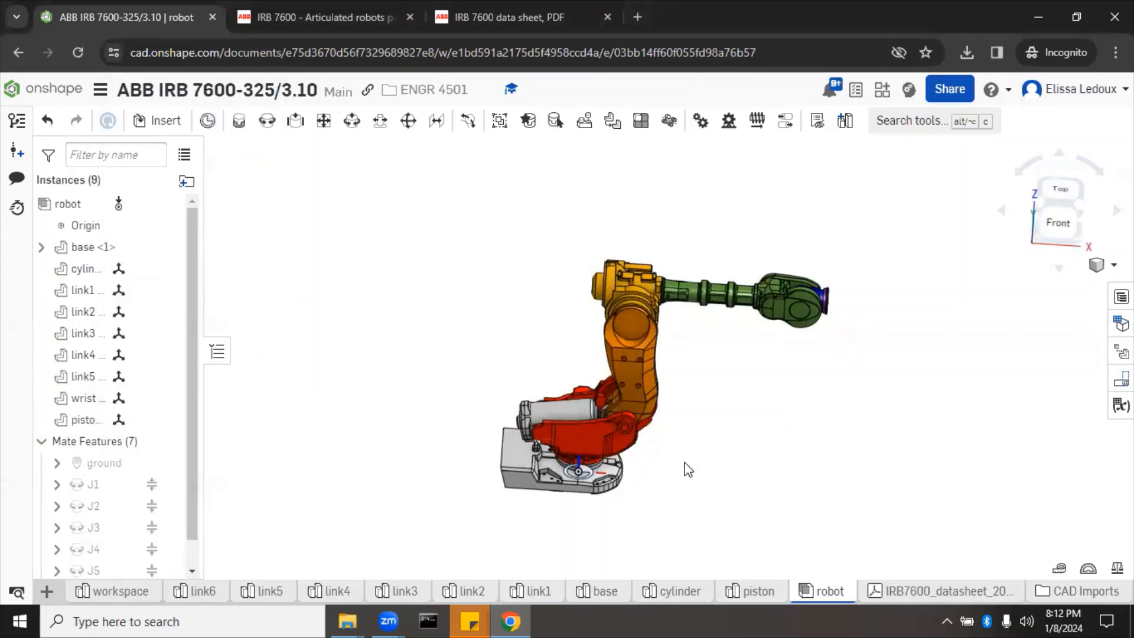
{"action": "scroll", "coordinate": [687, 469], "scroll_direction": "up", "scroll_amount": 10}
{"action": "scroll", "coordinate": [687, 469], "scroll_direction": "down", "scroll_amount": 8}
{"action": "scroll", "coordinate": [687, 469], "scroll_direction": "down", "scroll_amount": 3}
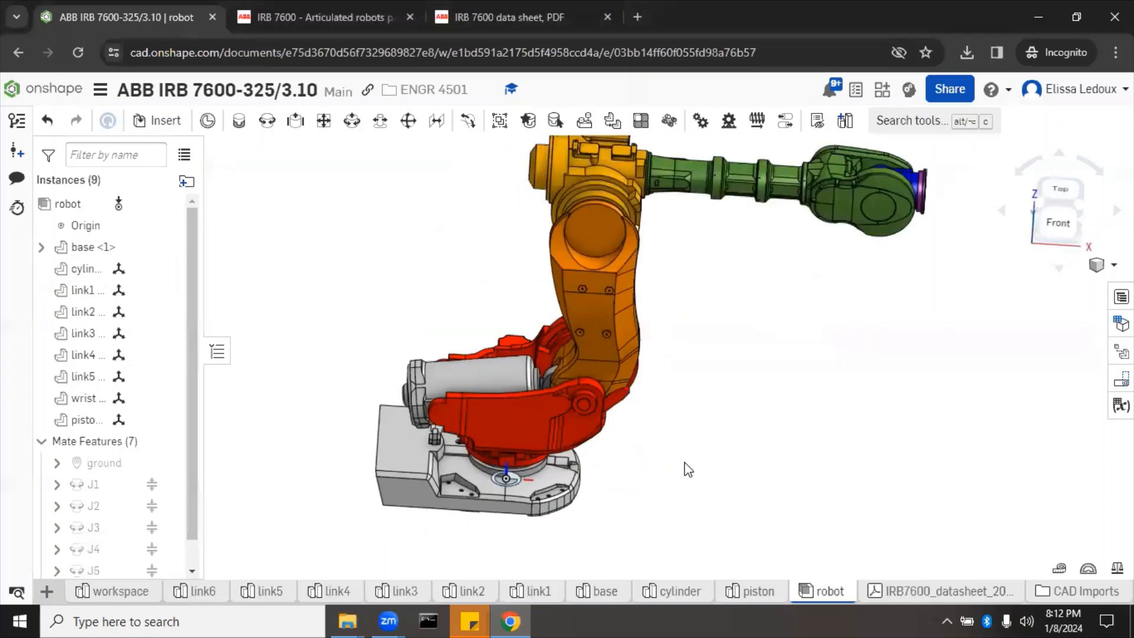
Step: Select the wrist flange and drag it to test the joint motion
{"action": "left_click", "coordinate": [925, 197]}
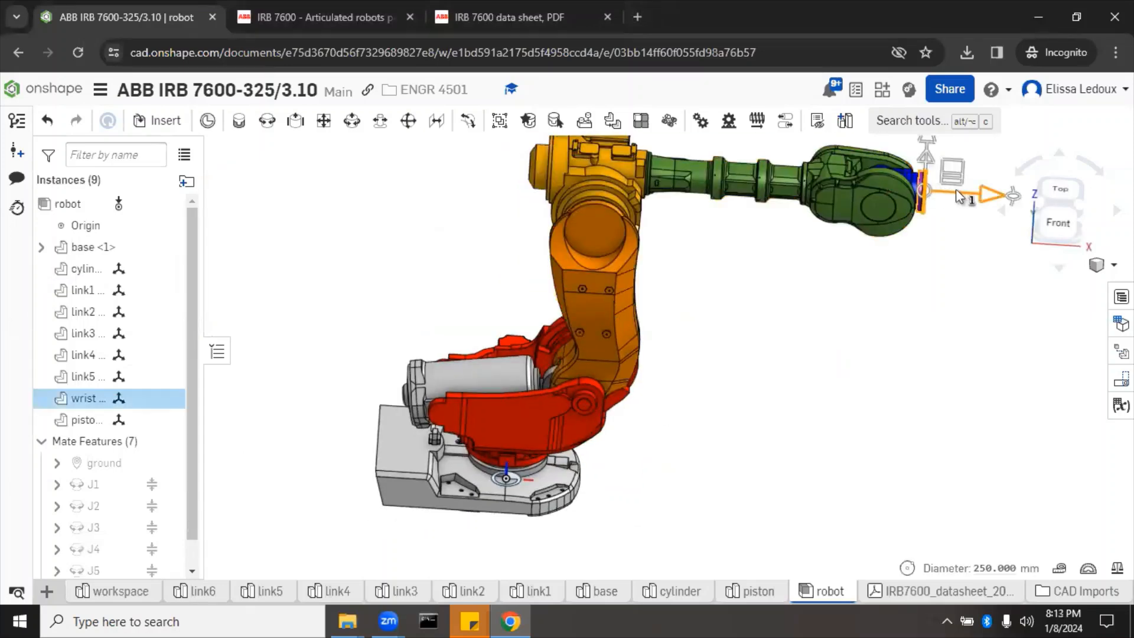
{"action": "scroll", "coordinate": [852, 346], "scroll_direction": "down", "scroll_amount": 3}
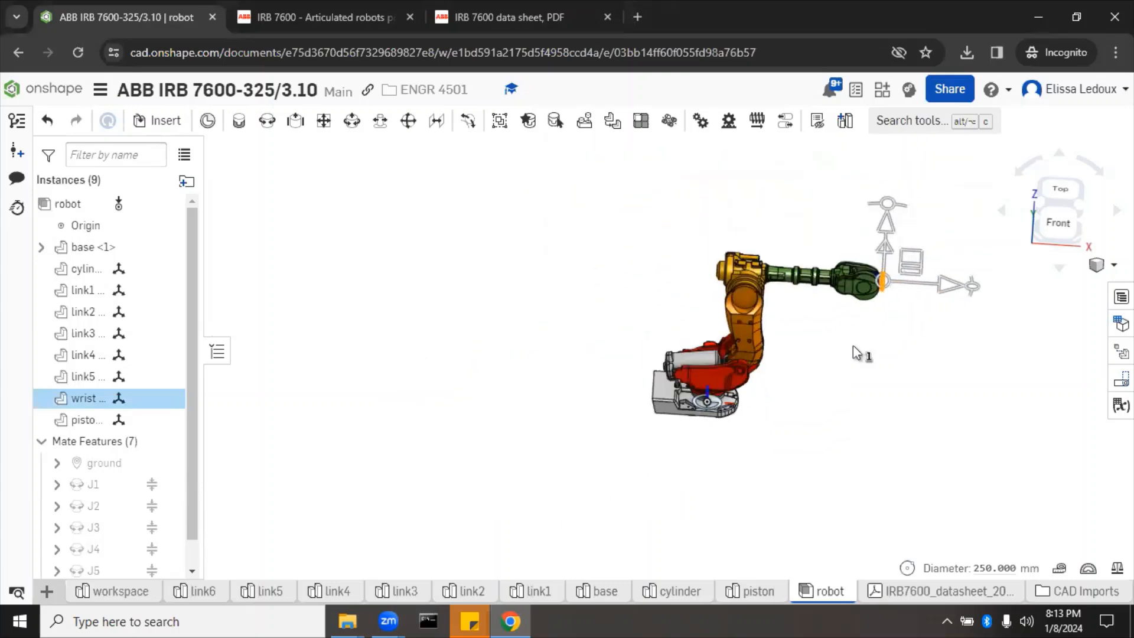
{"action": "right_click_drag", "start_coordinate": [852, 345], "coordinate": [886, 295]}
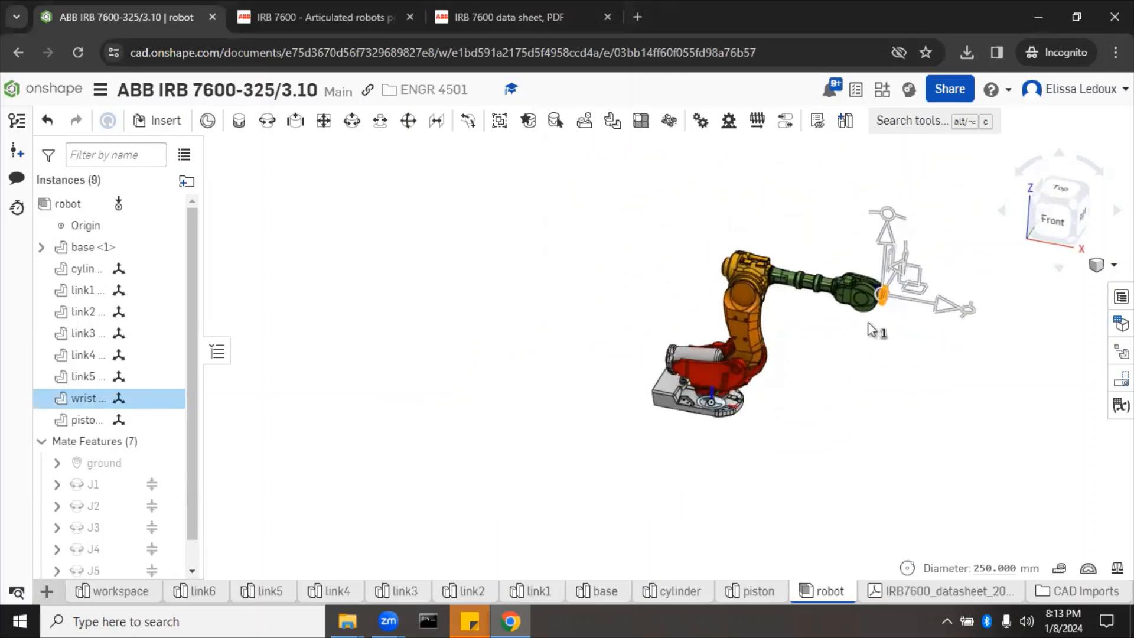
{"action": "left_click_drag", "start_coordinate": [907, 260], "coordinate": [974, 300]}
Step: Zoom in and orbit around the piston and cylinder beside the red link
{"action": "right_click_drag", "start_coordinate": [809, 502], "coordinate": [839, 556]}
{"action": "scroll", "coordinate": [743, 472], "scroll_direction": "up", "scroll_amount": 3}
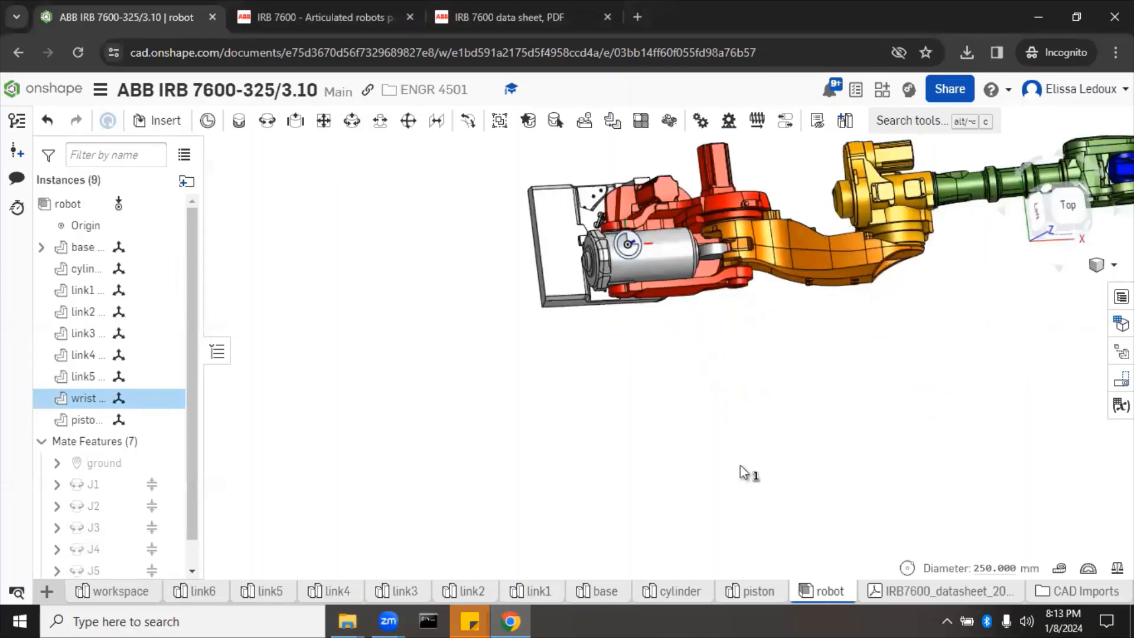
{"action": "scroll", "coordinate": [706, 232], "scroll_direction": "up", "scroll_amount": 3}
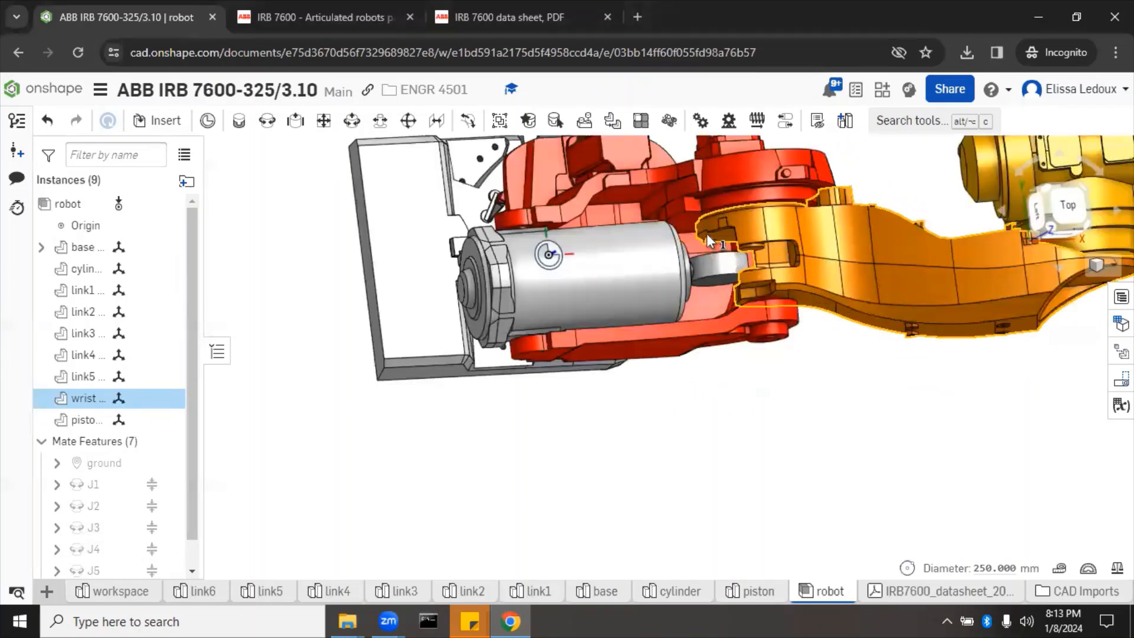
{"action": "scroll", "coordinate": [707, 234], "scroll_direction": "up", "scroll_amount": 2}
{"action": "right_click_drag", "start_coordinate": [924, 442], "coordinate": [897, 440]}
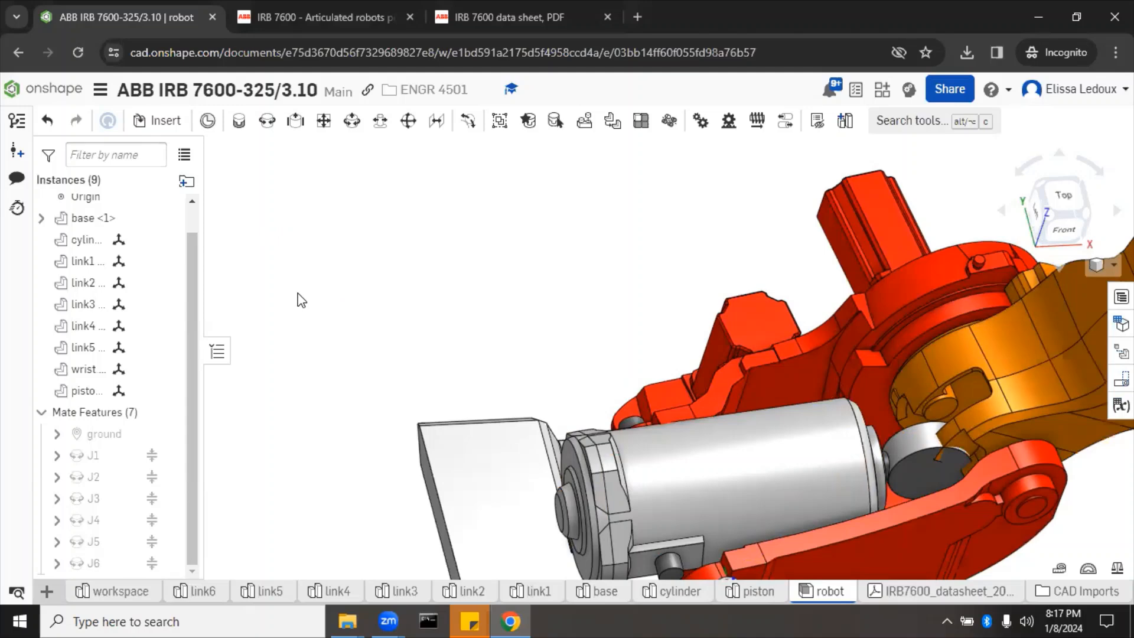
{"action": "scroll", "coordinate": [301, 300], "scroll_direction": "down", "scroll_amount": 5}
{"action": "mouse_move", "coordinate": [281, 301]}
{"action": "right_mouse_down"}
{"action": "mouse_move", "coordinate": [273, 311]}
{"action": "mouse_move", "coordinate": [286, 301]}
{"action": "right_mouse_up"}
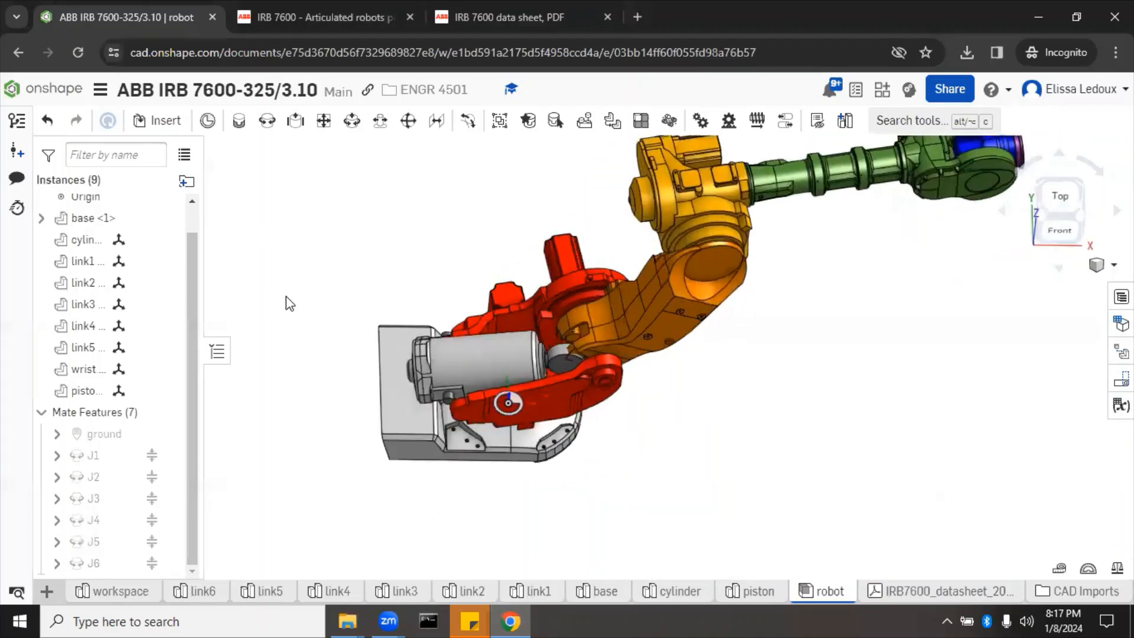
Step: Create a revolute mate between the piston's mate connector and link2's connector
{"action": "left_click", "coordinate": [266, 124]}
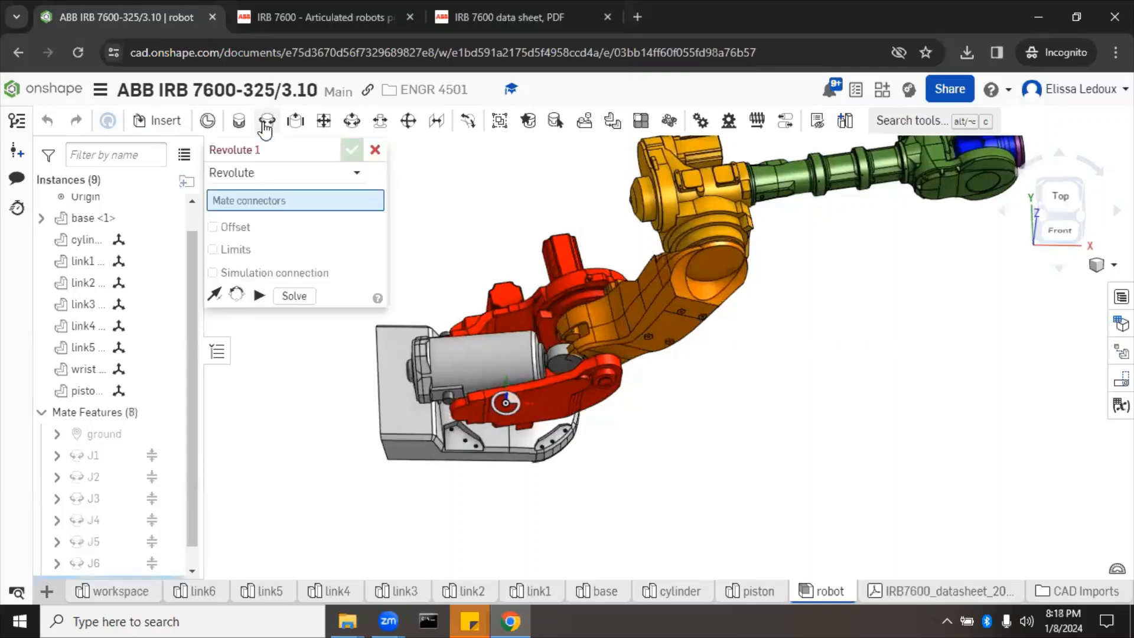
{"action": "right_click_drag", "start_coordinate": [478, 294], "coordinate": [540, 313]}
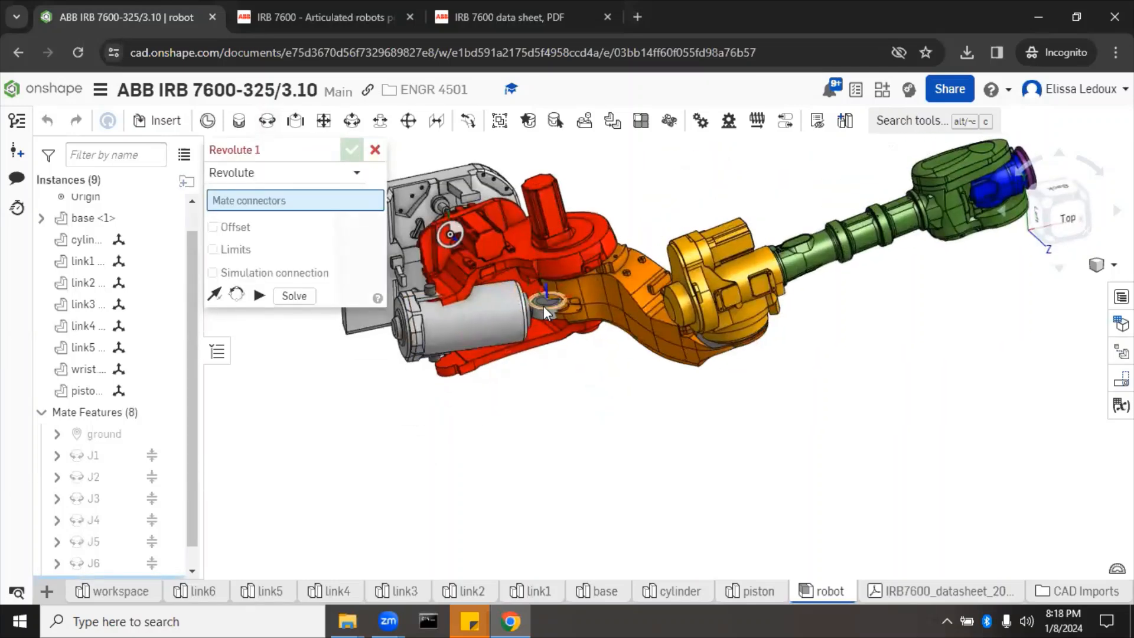
{"action": "left_click", "coordinate": [543, 306]}
{"action": "right_click_drag", "start_coordinate": [640, 392], "coordinate": [620, 334]}
{"action": "scroll", "coordinate": [580, 318], "scroll_direction": "up", "scroll_amount": 3}
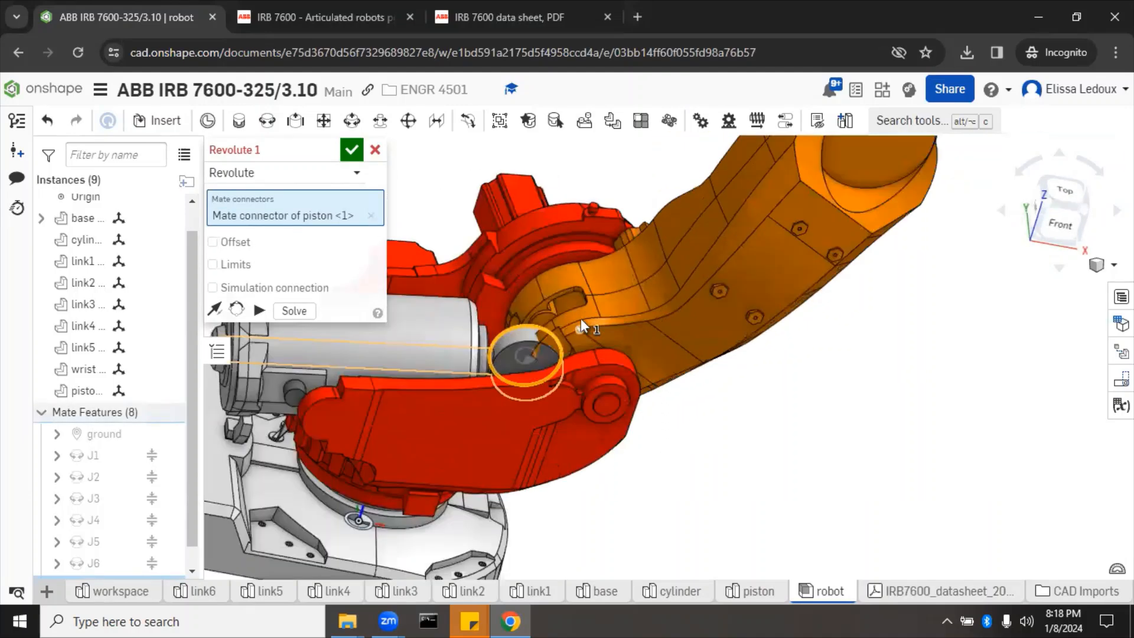
{"action": "scroll", "coordinate": [580, 318], "scroll_direction": "up", "scroll_amount": 2}
{"action": "left_click", "coordinate": [513, 326]}
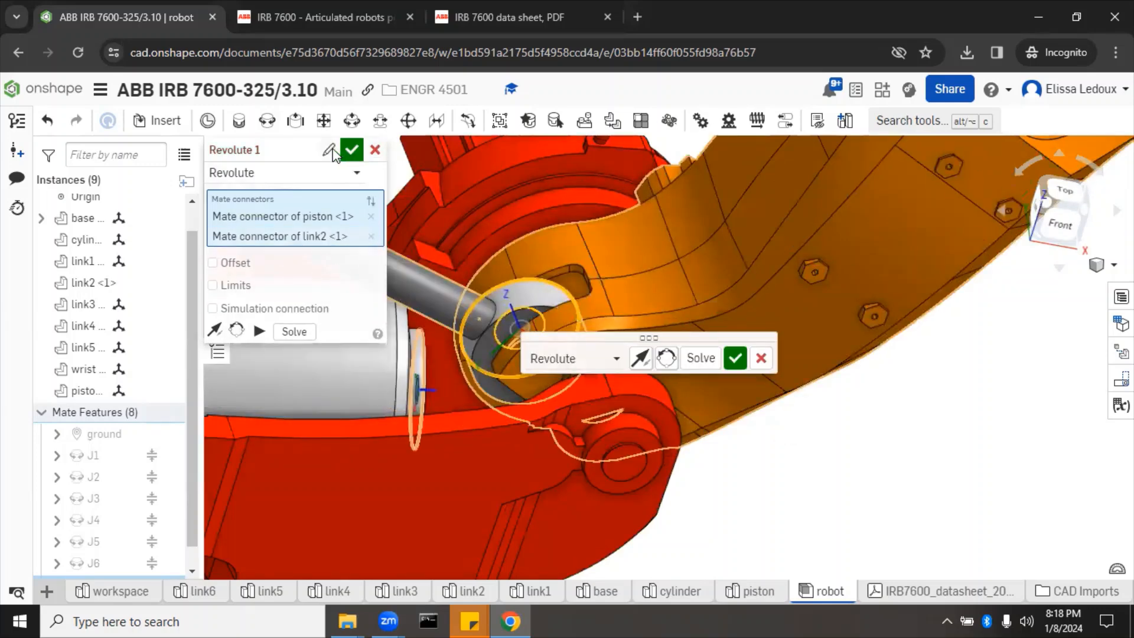
Step: Name the new mate JP2 and confirm it
{"action": "left_click", "coordinate": [334, 150]}
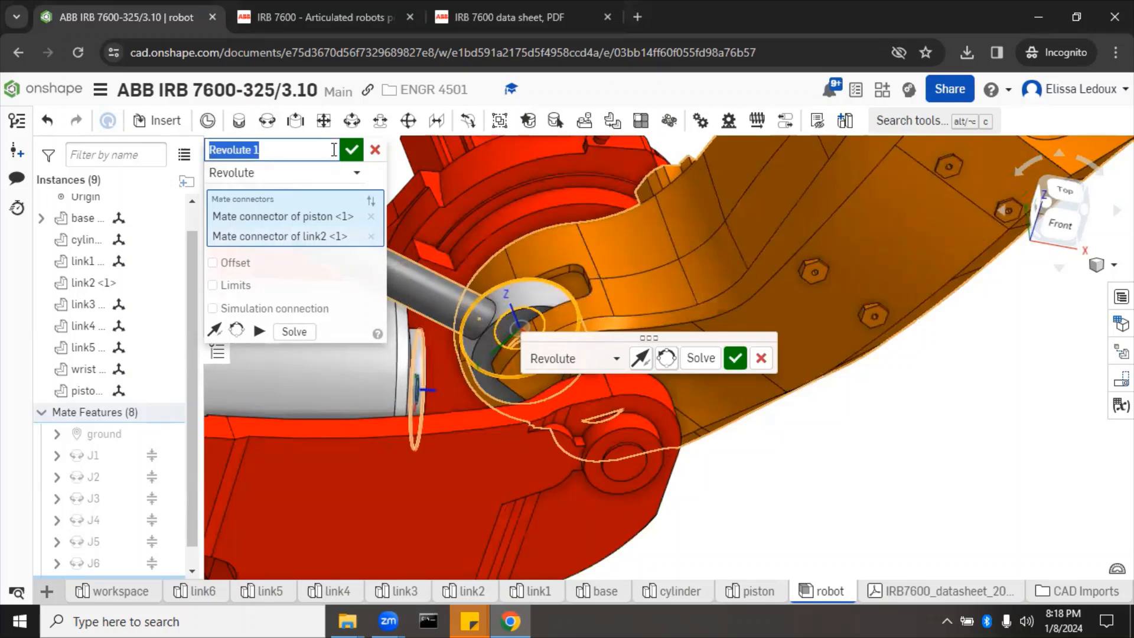
{"action": "type", "text": "p"}
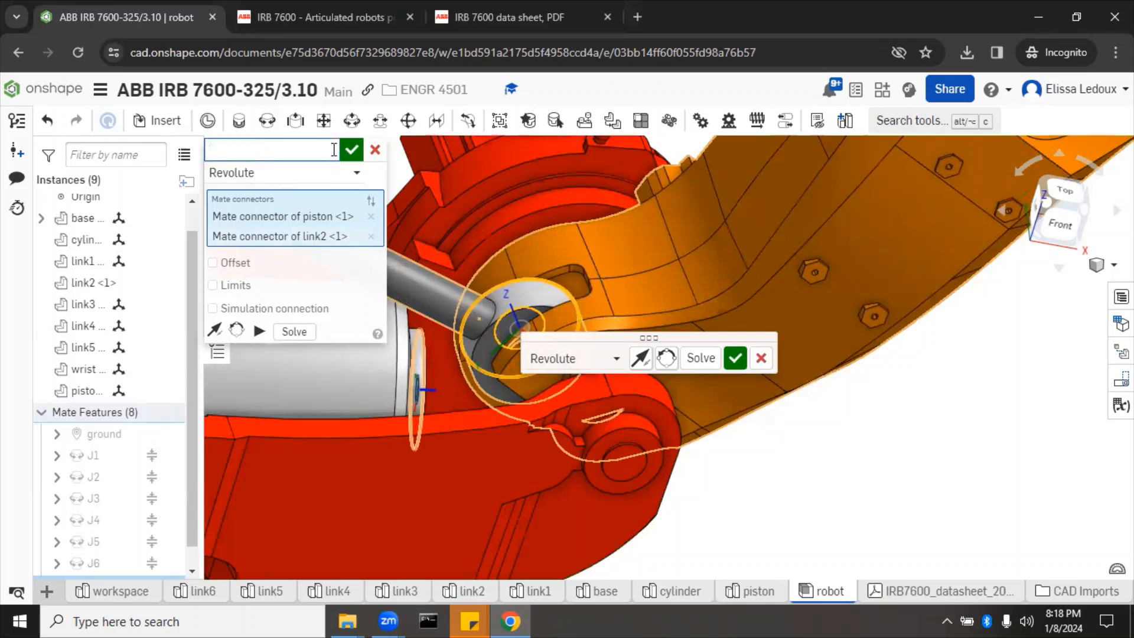
{"action": "type", "text": "2"}
{"action": "left_click", "coordinate": [353, 152]}
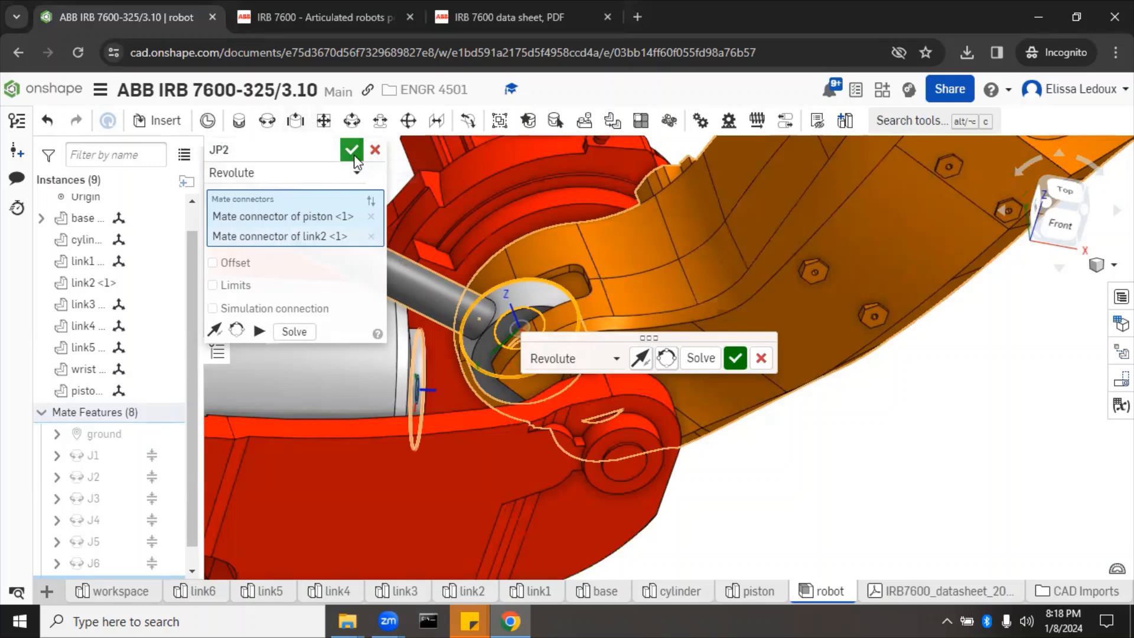
{"action": "left_click", "coordinate": [1065, 187]}
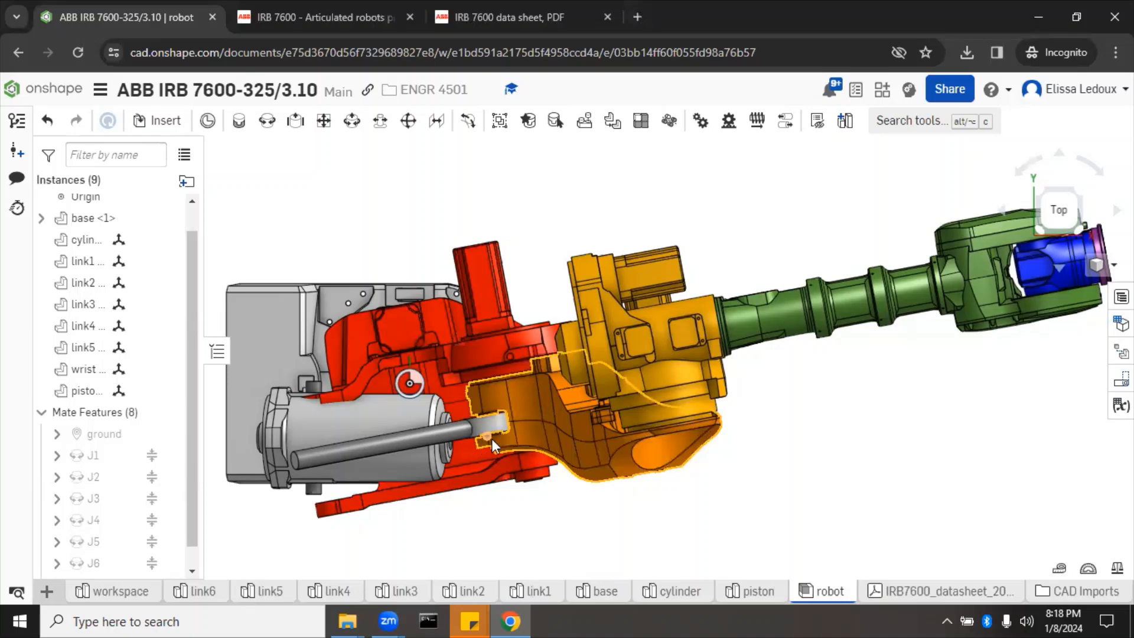
Step: Change the J1 mate angle from -10.513° to 0° and view the arm from the top
{"action": "right_click_drag", "start_coordinate": [533, 500], "coordinate": [365, 450]}
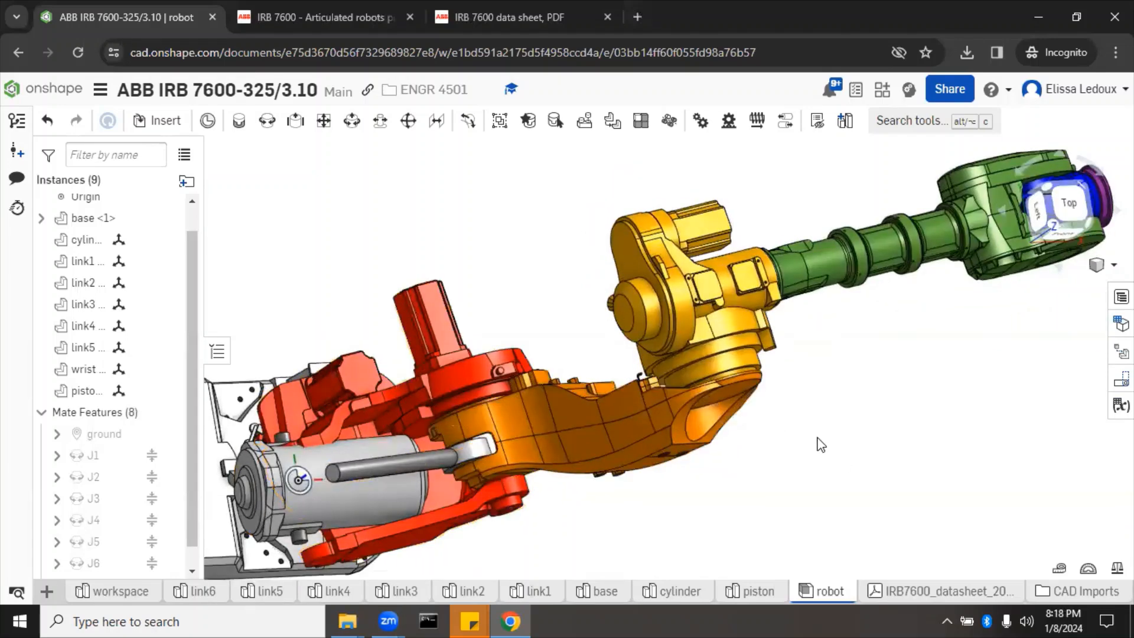
{"action": "right_click", "coordinate": [841, 452]}
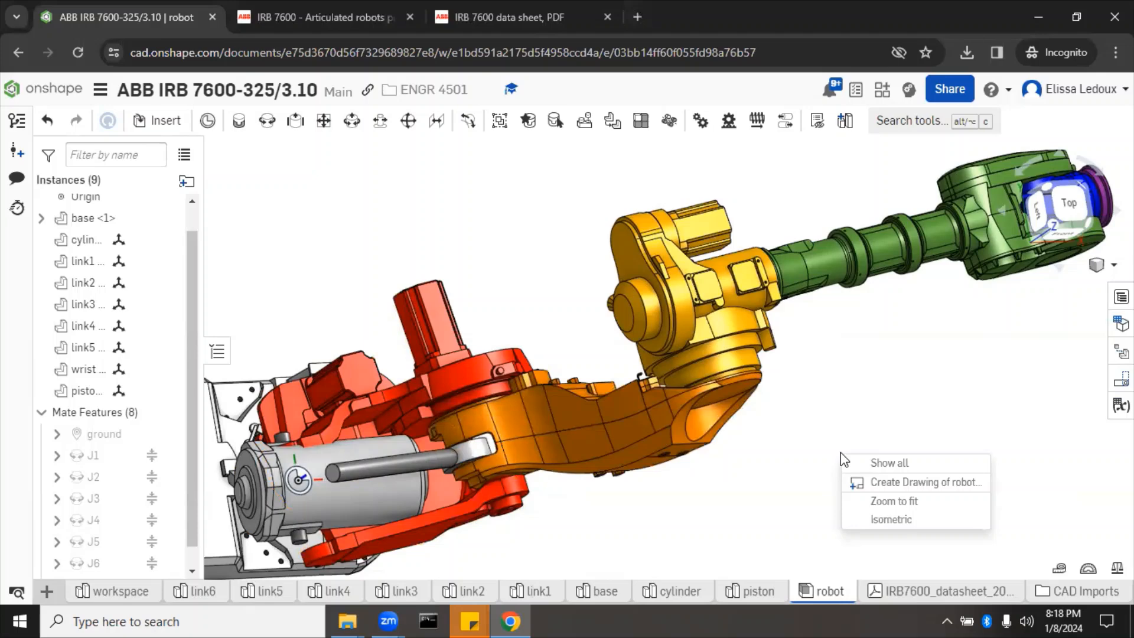
{"action": "left_click", "coordinate": [99, 455]}
{"action": "double_click", "coordinate": [383, 456]}
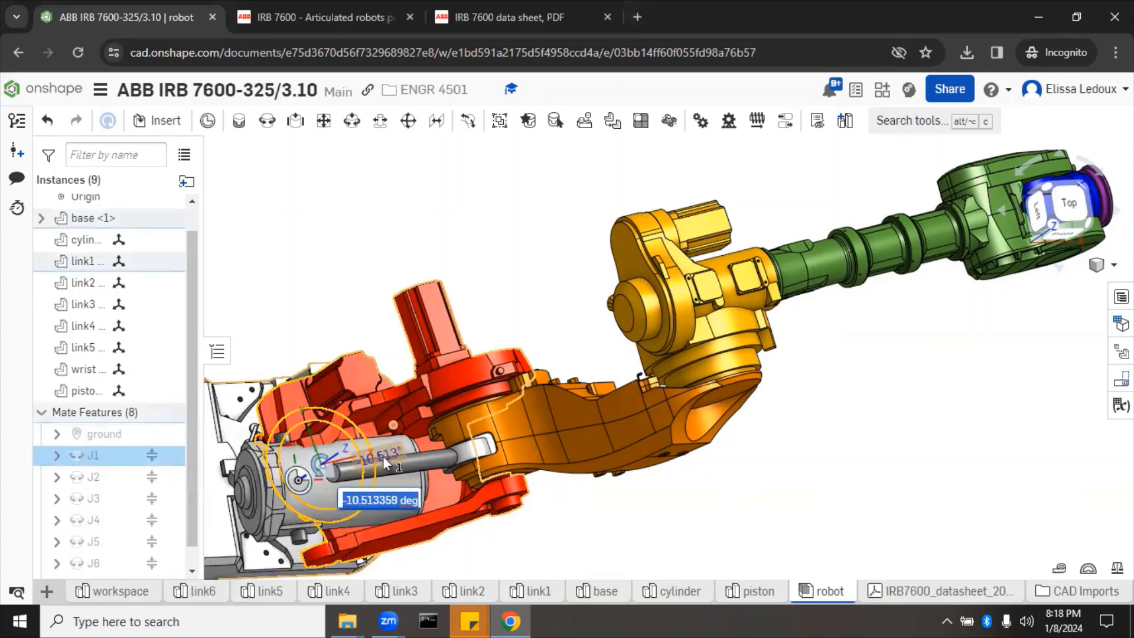
{"action": "type", "text": "0"}
{"action": "key", "text": "Return"}
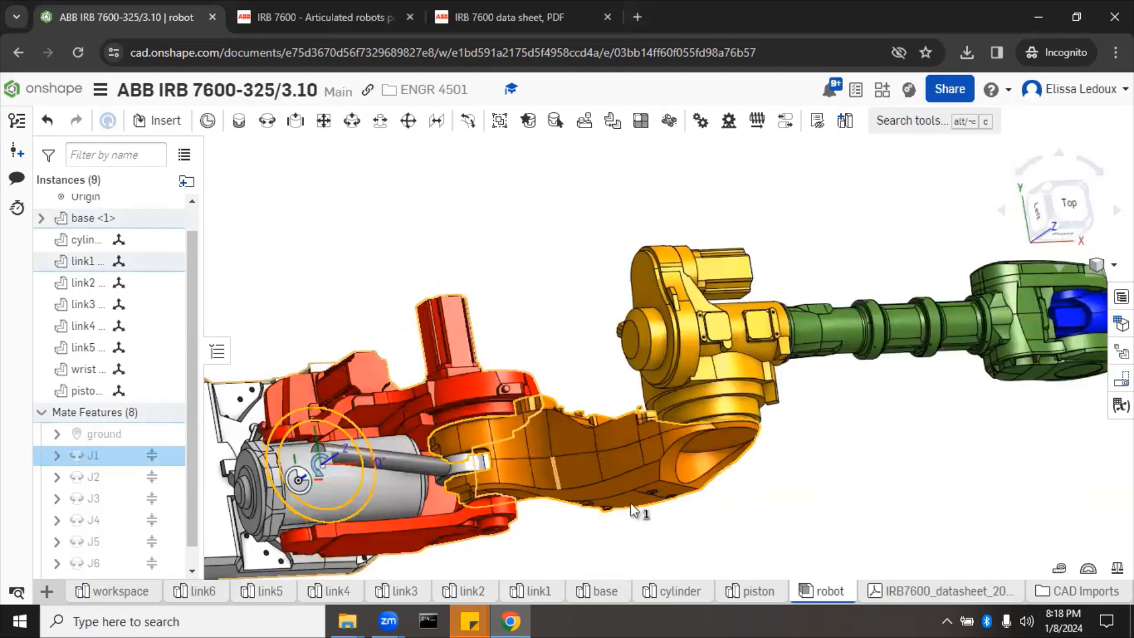
{"action": "left_click", "coordinate": [816, 532]}
{"action": "left_click", "coordinate": [1056, 201]}
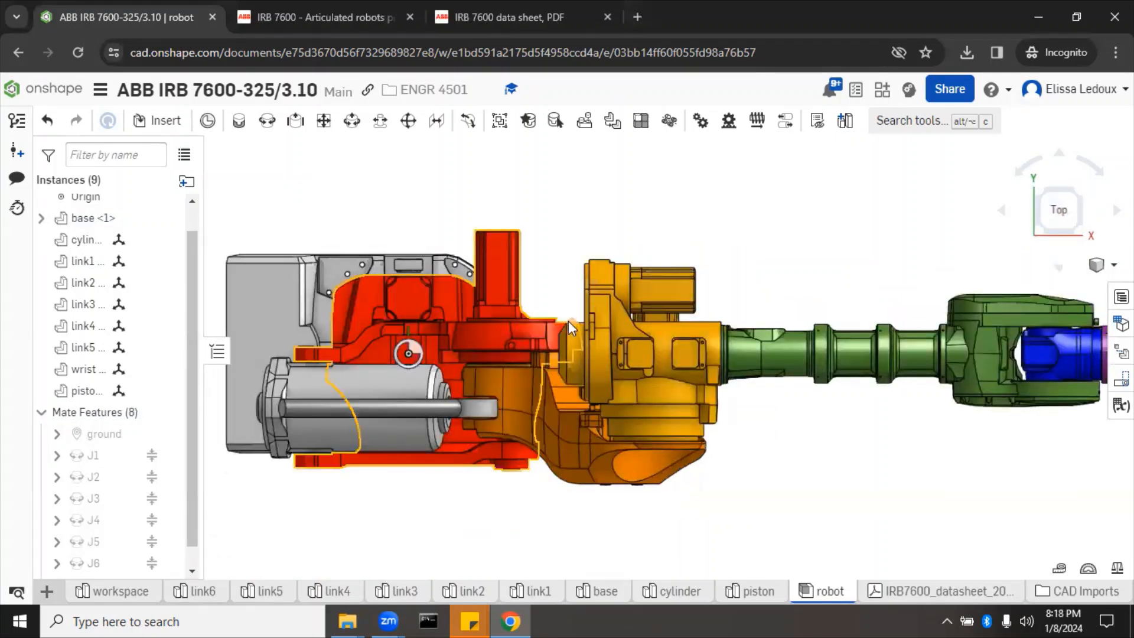
{"action": "scroll", "coordinate": [458, 435], "scroll_direction": "up", "scroll_amount": 3}
Step: Drag the cylinder part straight up from 250 mm to 490 mm
{"action": "scroll", "coordinate": [458, 437], "scroll_direction": "up", "scroll_amount": 2}
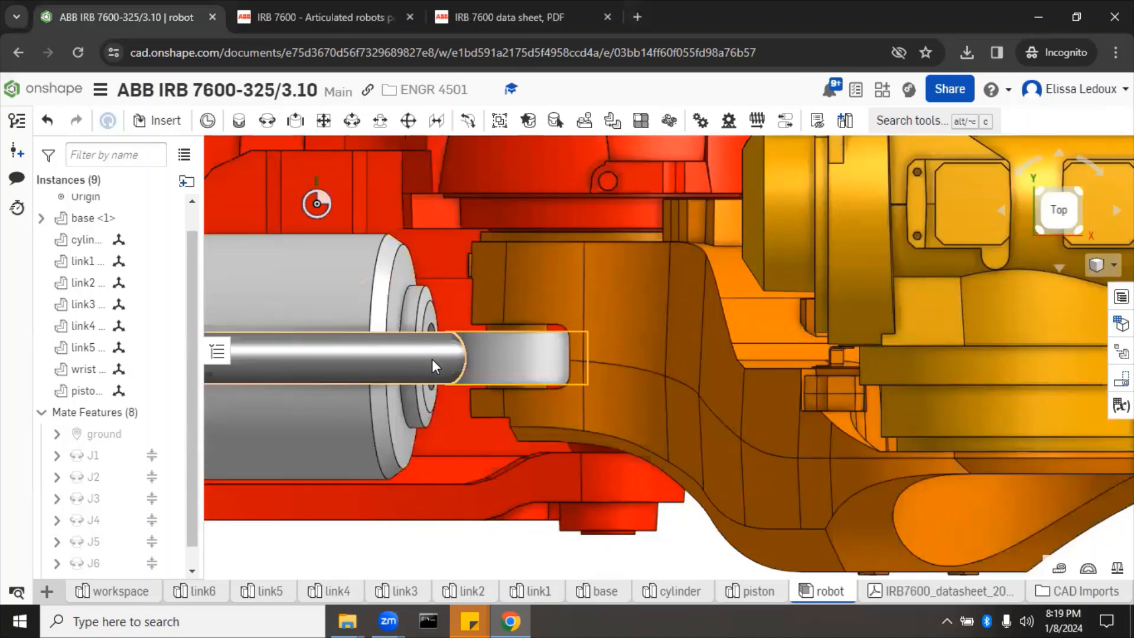
{"action": "scroll", "coordinate": [472, 443], "scroll_direction": "down", "scroll_amount": 5}
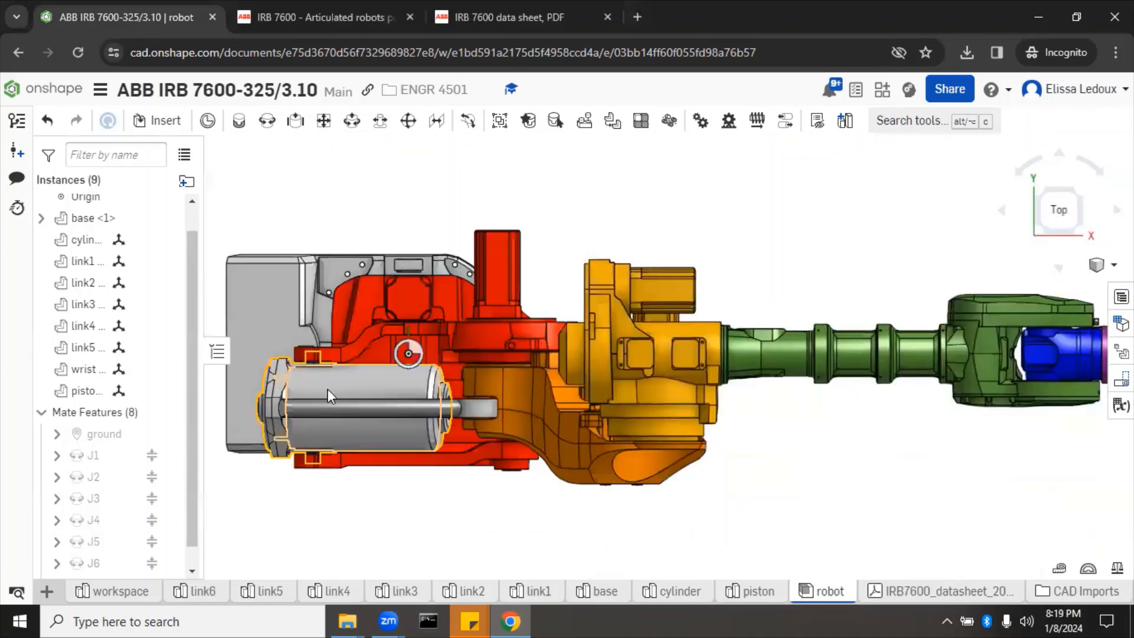
{"action": "left_click", "coordinate": [327, 388]}
{"action": "left_click", "coordinate": [327, 296]}
{"action": "left_click_drag", "start_coordinate": [327, 297], "coordinate": [327, 246]}
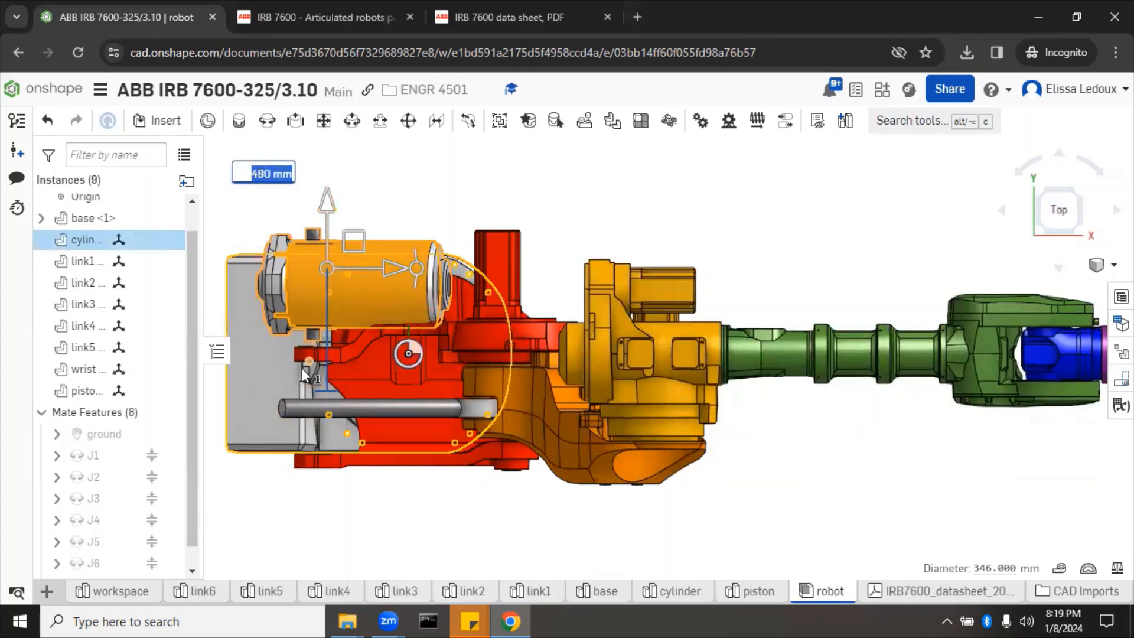
{"action": "left_click", "coordinate": [397, 196]}
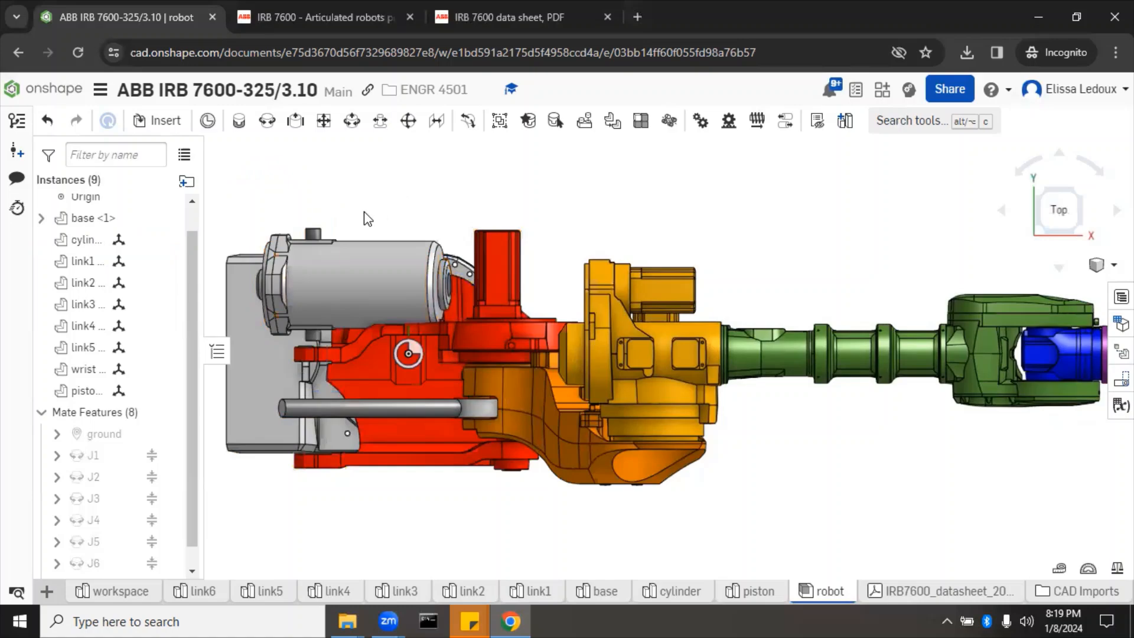
{"action": "right_click_drag", "start_coordinate": [336, 507], "coordinate": [367, 487]}
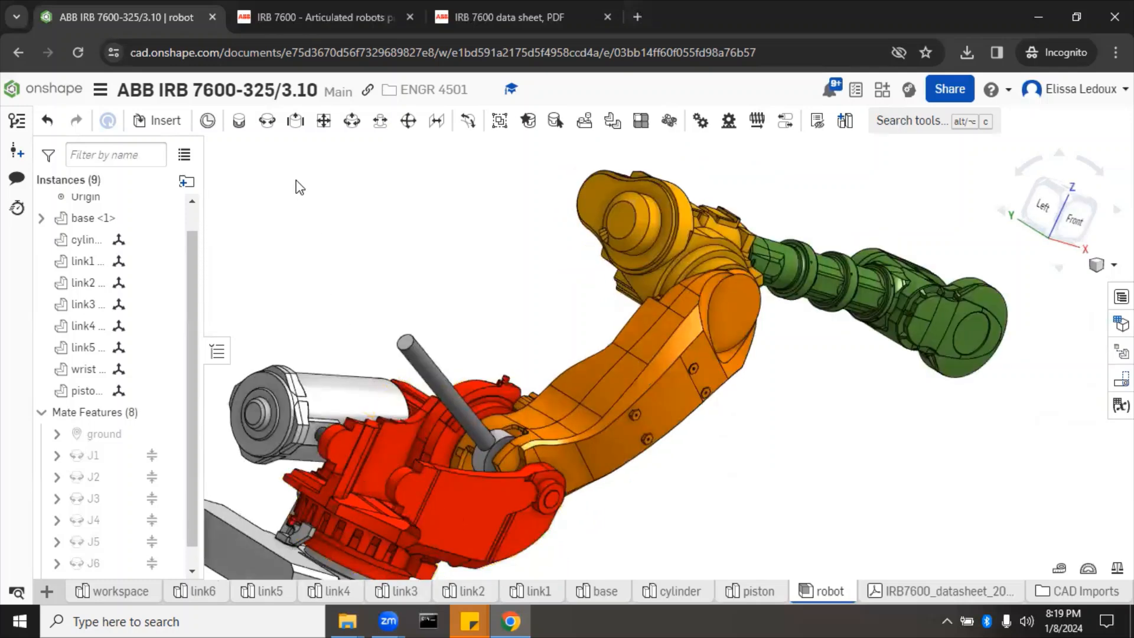
Step: Start a revolute mate and pick the cylinder's and link1's mate connectors
{"action": "left_click", "coordinate": [267, 121]}
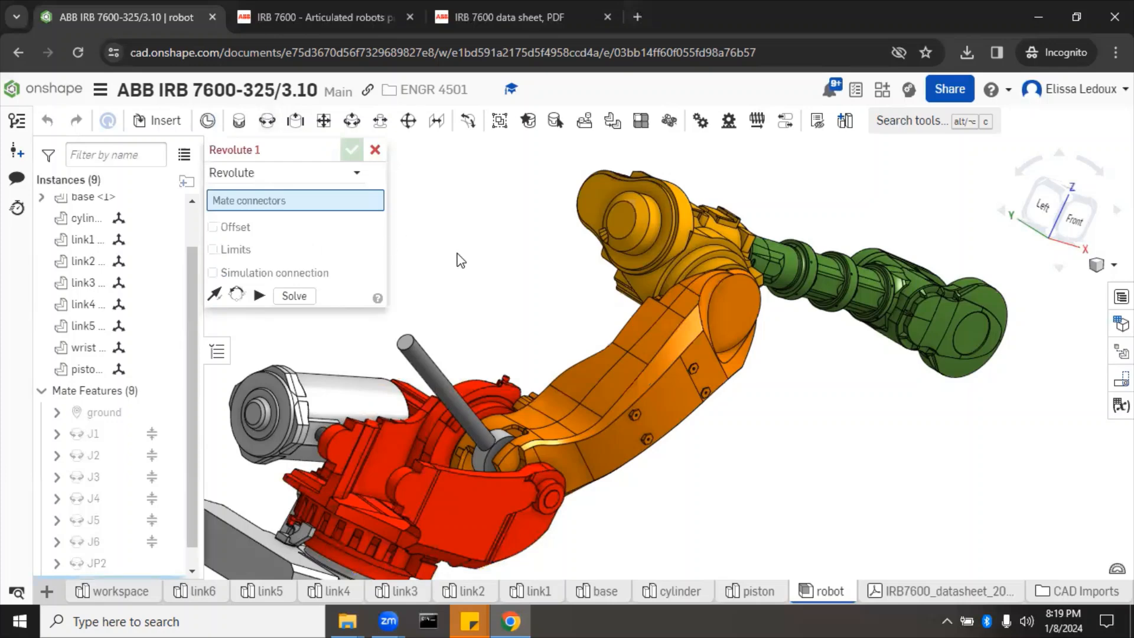
{"action": "scroll", "coordinate": [307, 448], "scroll_direction": "up", "scroll_amount": 5}
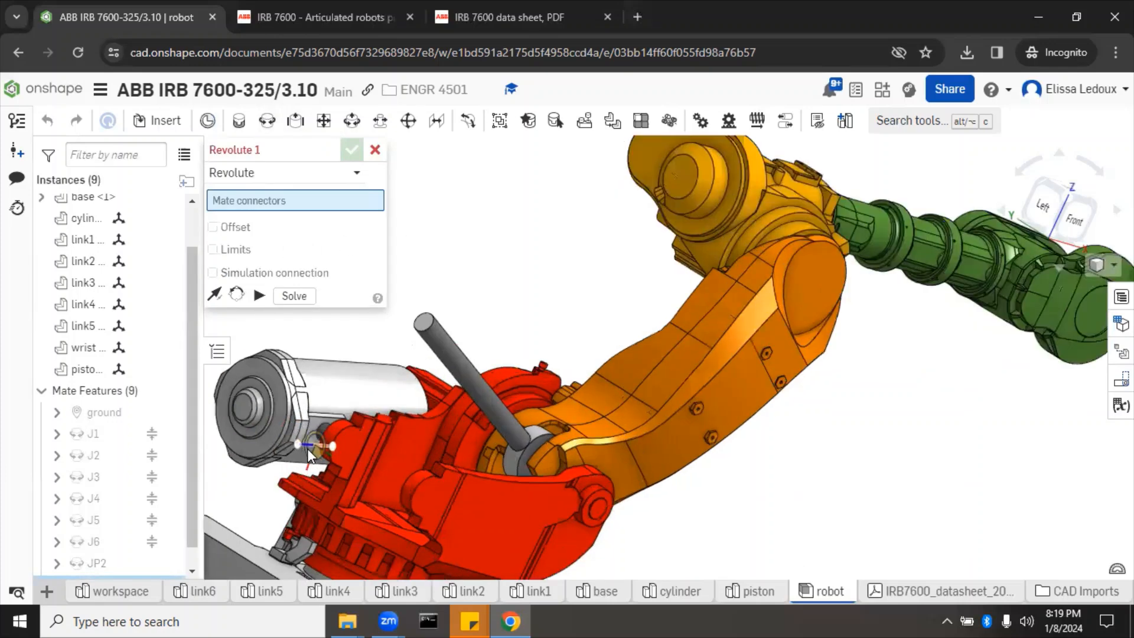
{"action": "right_click_drag", "start_coordinate": [307, 448], "coordinate": [353, 434]}
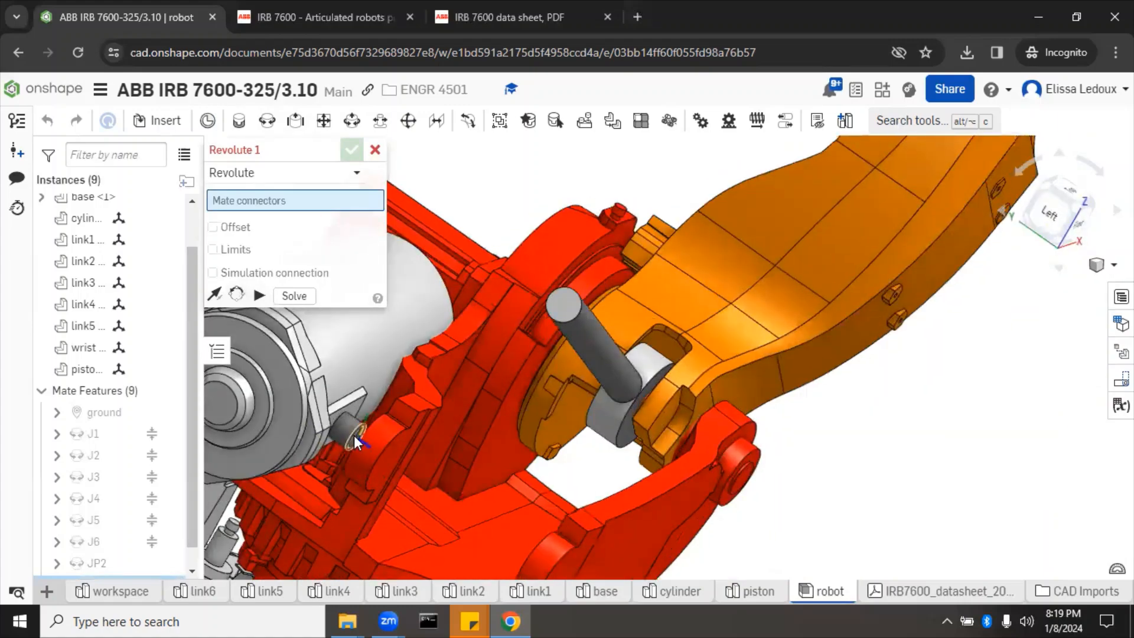
{"action": "left_click", "coordinate": [353, 435]}
{"action": "right_click_drag", "start_coordinate": [875, 540], "coordinate": [898, 526]}
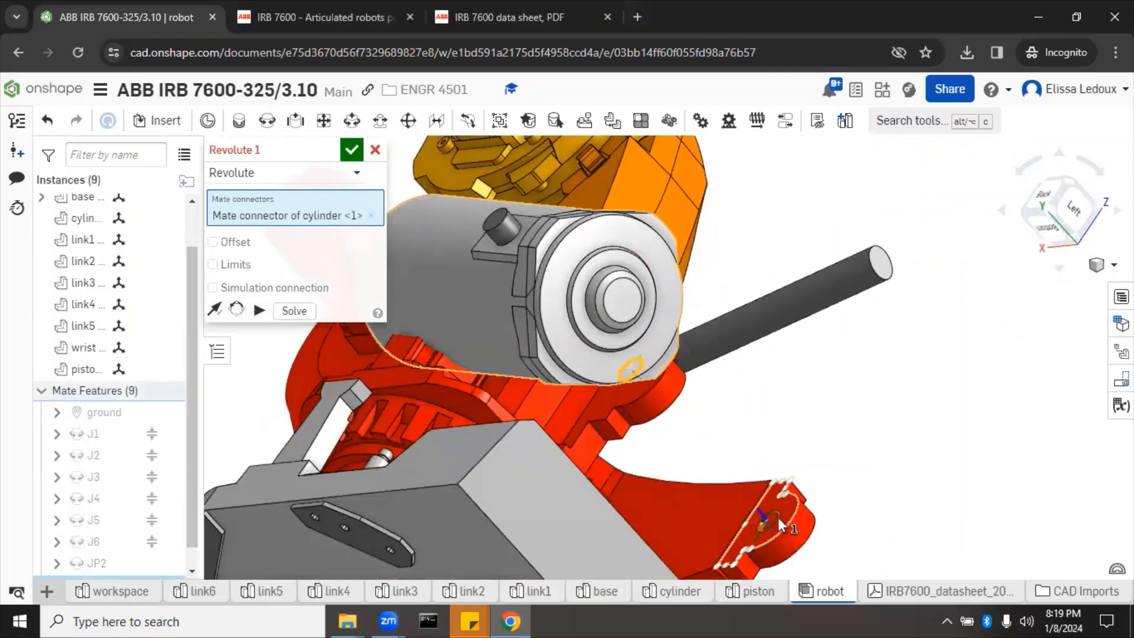
{"action": "left_click", "coordinate": [778, 517]}
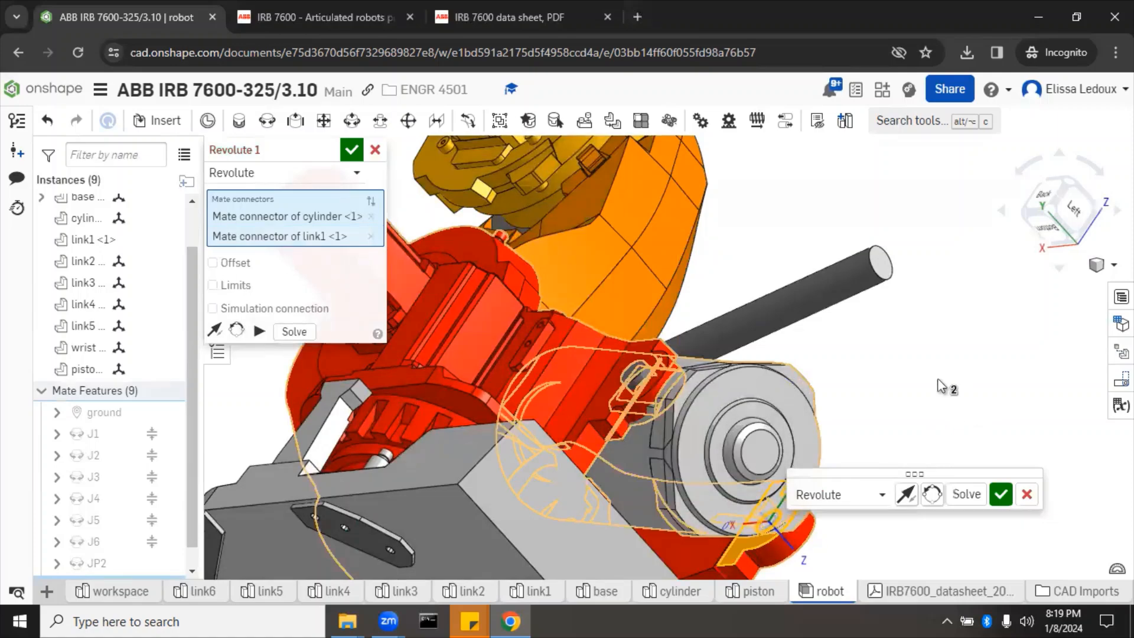
Step: Reorder the connectors so link1 comes before the cylinder, then commit the revolute mate
{"action": "right_click_drag", "start_coordinate": [944, 369], "coordinate": [920, 401]}
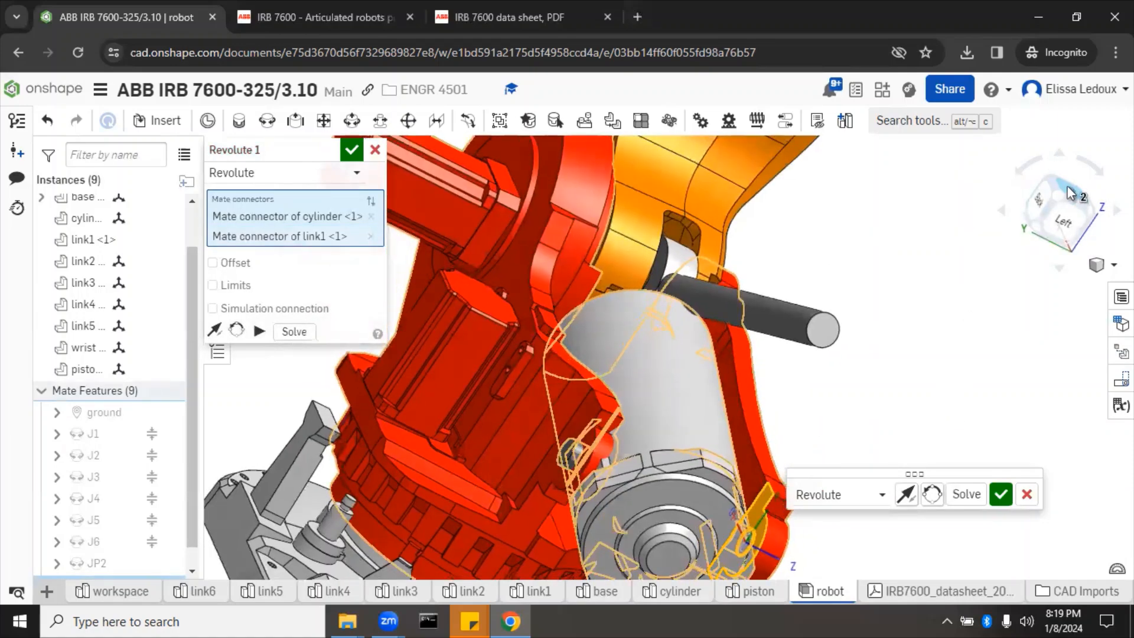
{"action": "left_click", "coordinate": [1068, 190]}
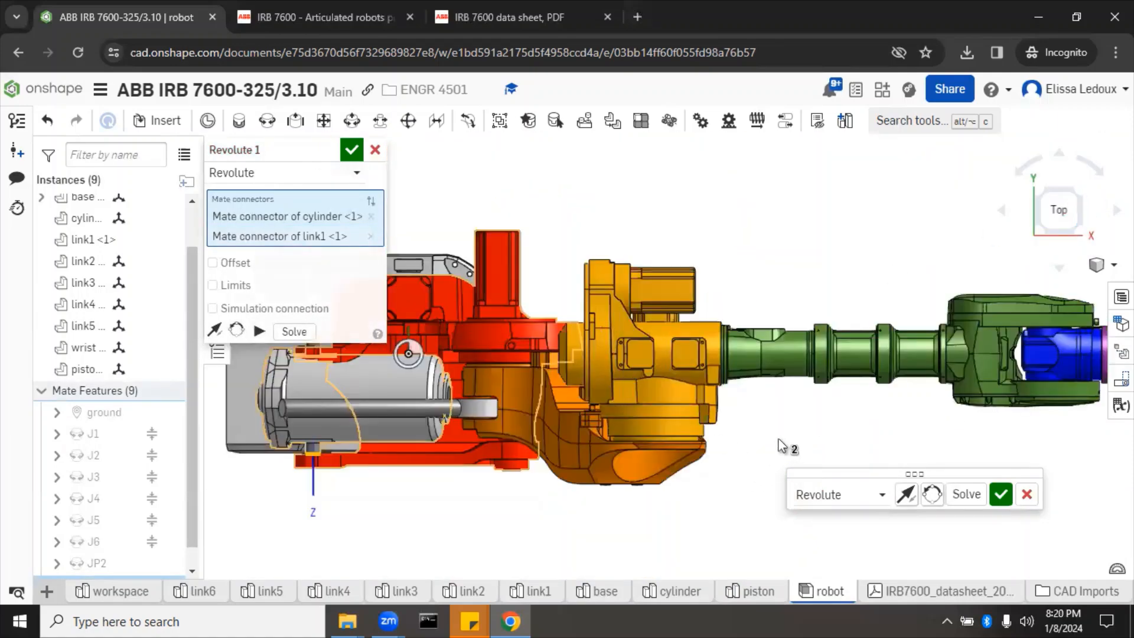
{"action": "scroll", "coordinate": [782, 447], "scroll_direction": "down", "scroll_amount": 5}
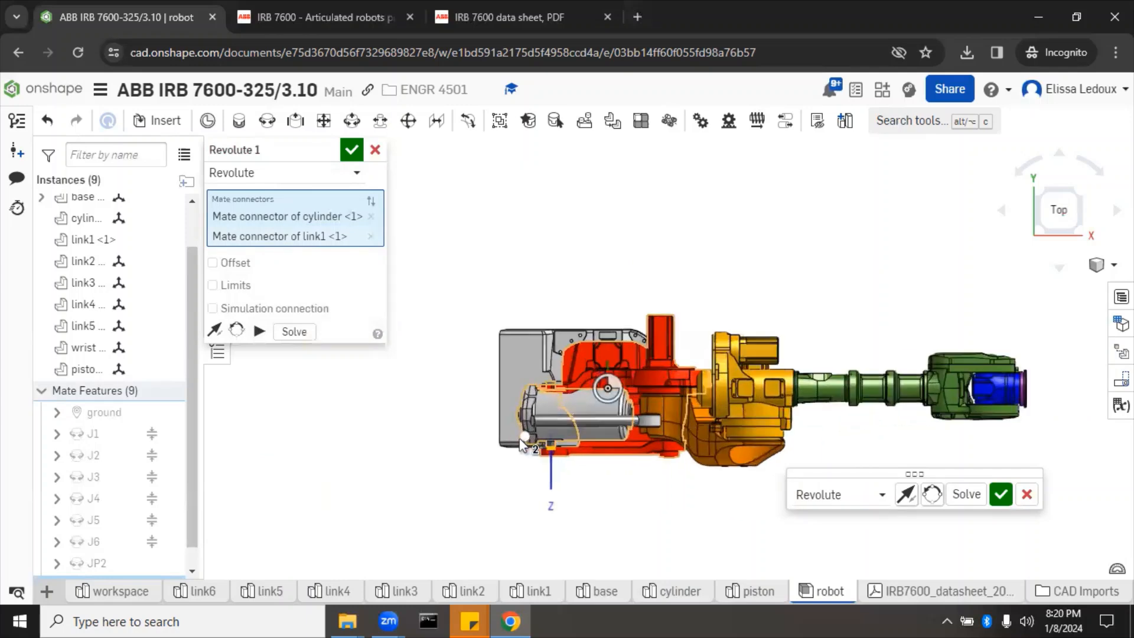
{"action": "scroll", "coordinate": [520, 439], "scroll_direction": "up", "scroll_amount": 5}
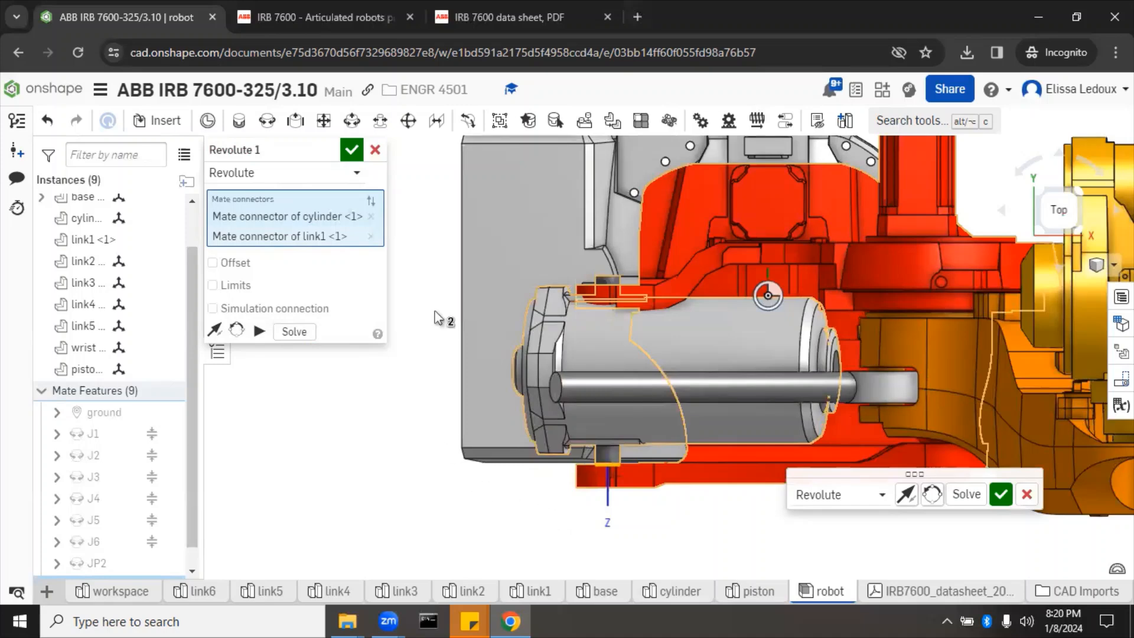
{"action": "left_click", "coordinate": [372, 216]}
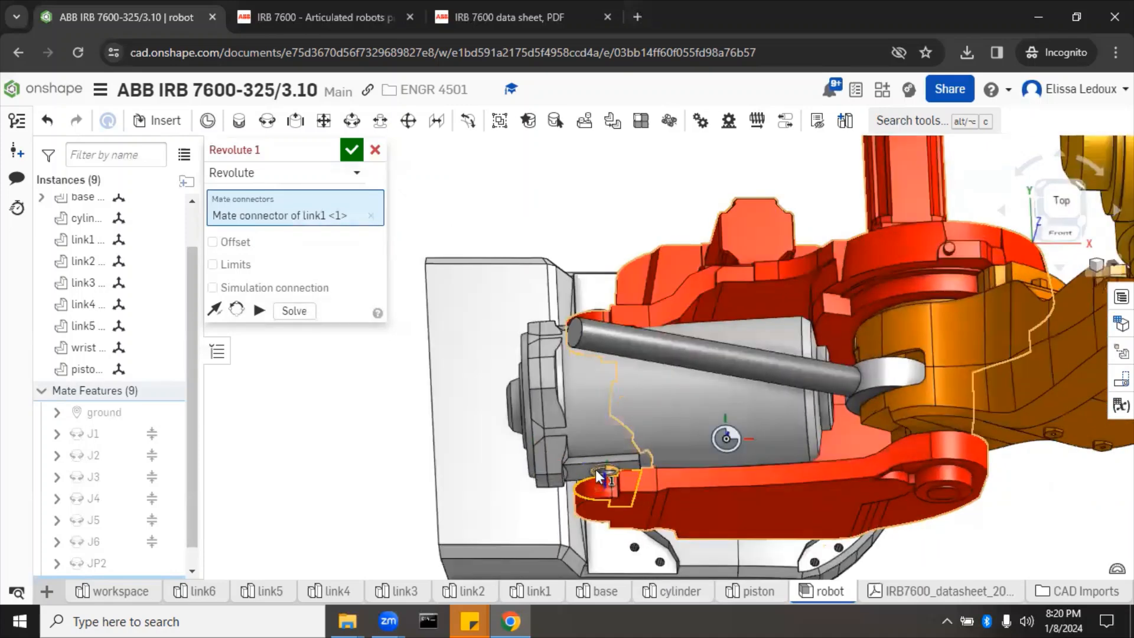
{"action": "left_click", "coordinate": [592, 466]}
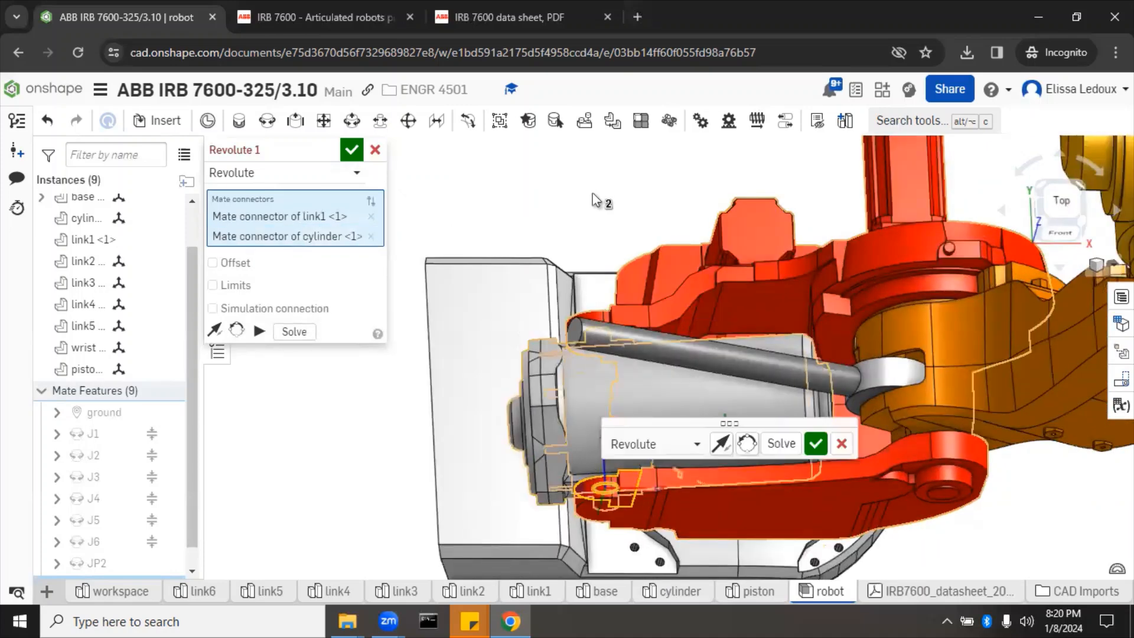
{"action": "left_click", "coordinate": [1067, 197]}
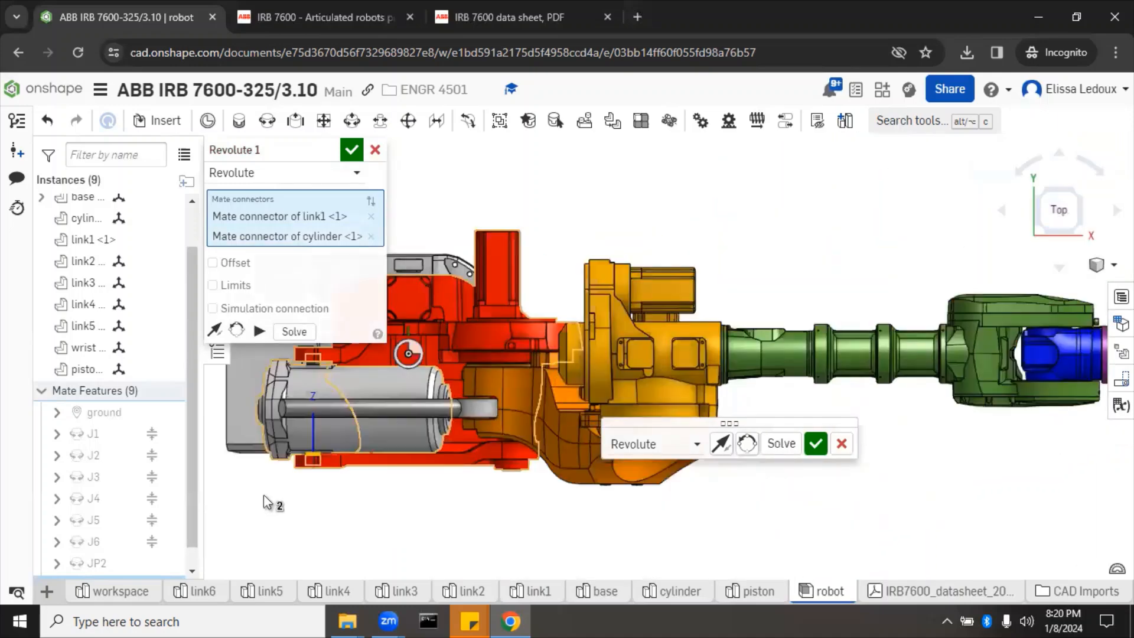
{"action": "scroll", "coordinate": [263, 502], "scroll_direction": "up", "scroll_amount": 3}
{"action": "scroll", "coordinate": [524, 509], "scroll_direction": "down", "scroll_amount": 2}
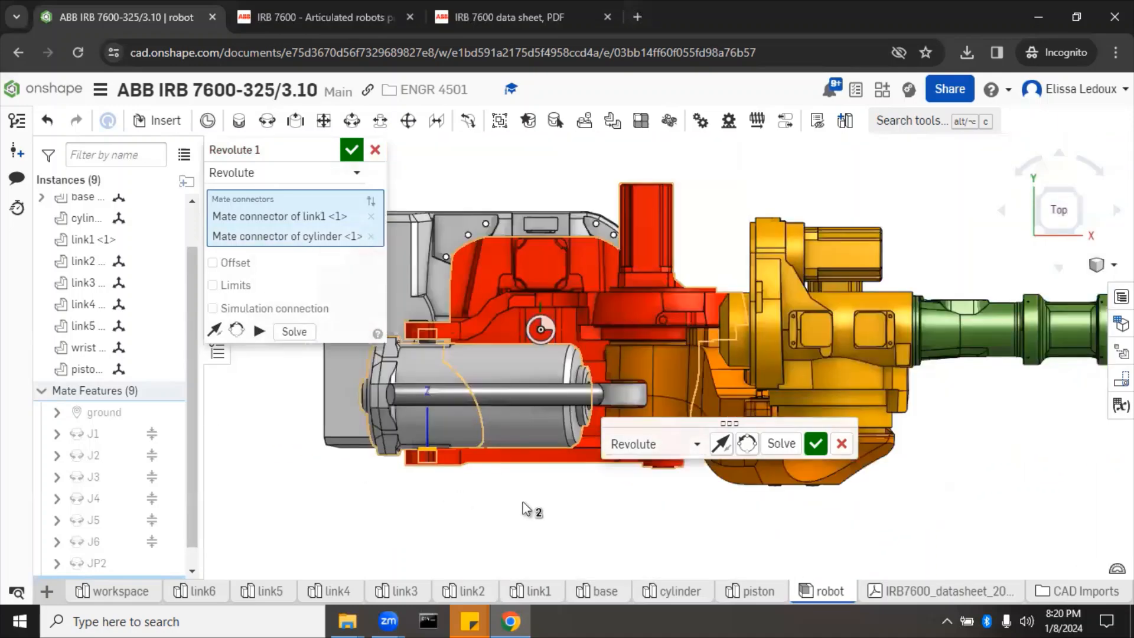
{"action": "scroll", "coordinate": [374, 370], "scroll_direction": "up", "scroll_amount": 2}
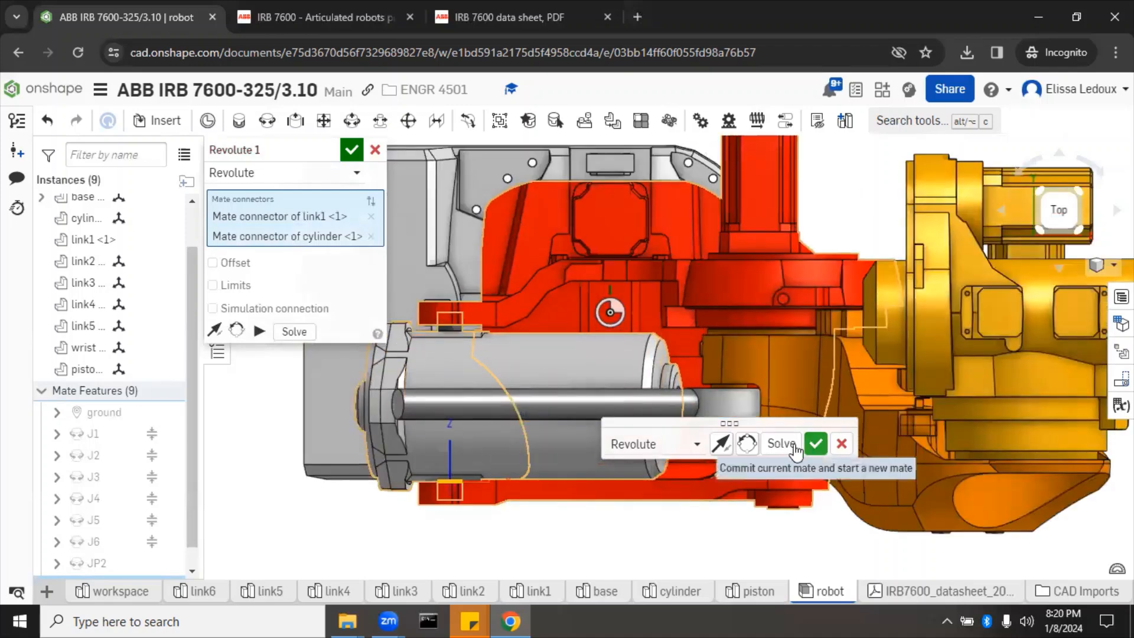
{"action": "left_click", "coordinate": [352, 151]}
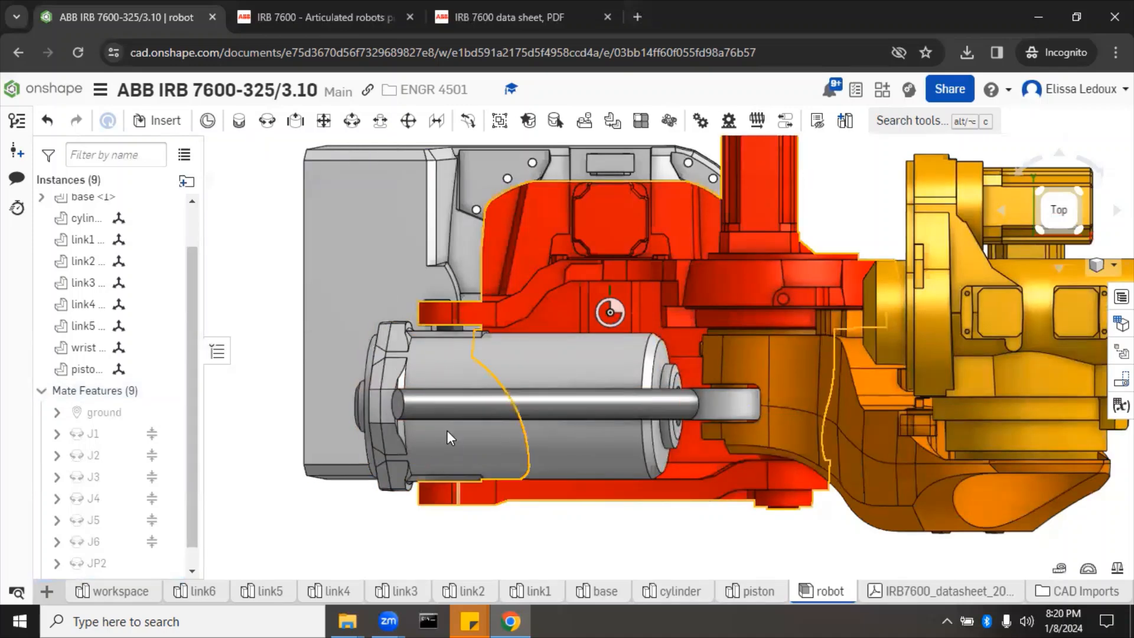
Step: Measure from the cylinder's bottom edge to link1's edge, showing a 13.980 mm minimum distance
{"action": "scroll", "coordinate": [444, 327], "scroll_direction": "up", "scroll_amount": 6}
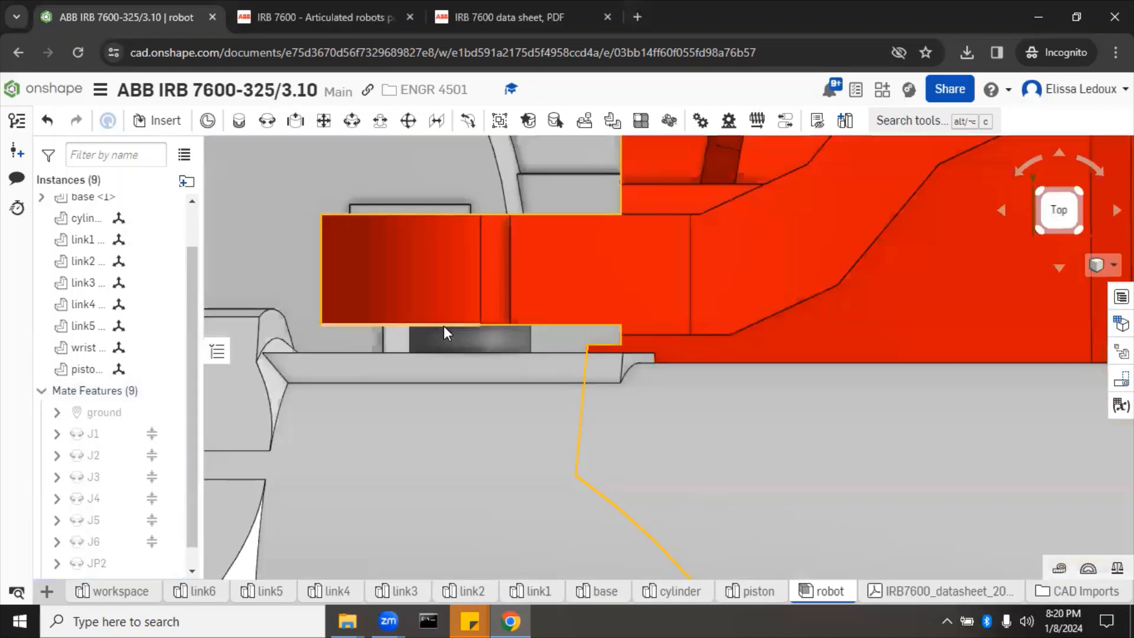
{"action": "scroll", "coordinate": [444, 327], "scroll_direction": "down", "scroll_amount": 2}
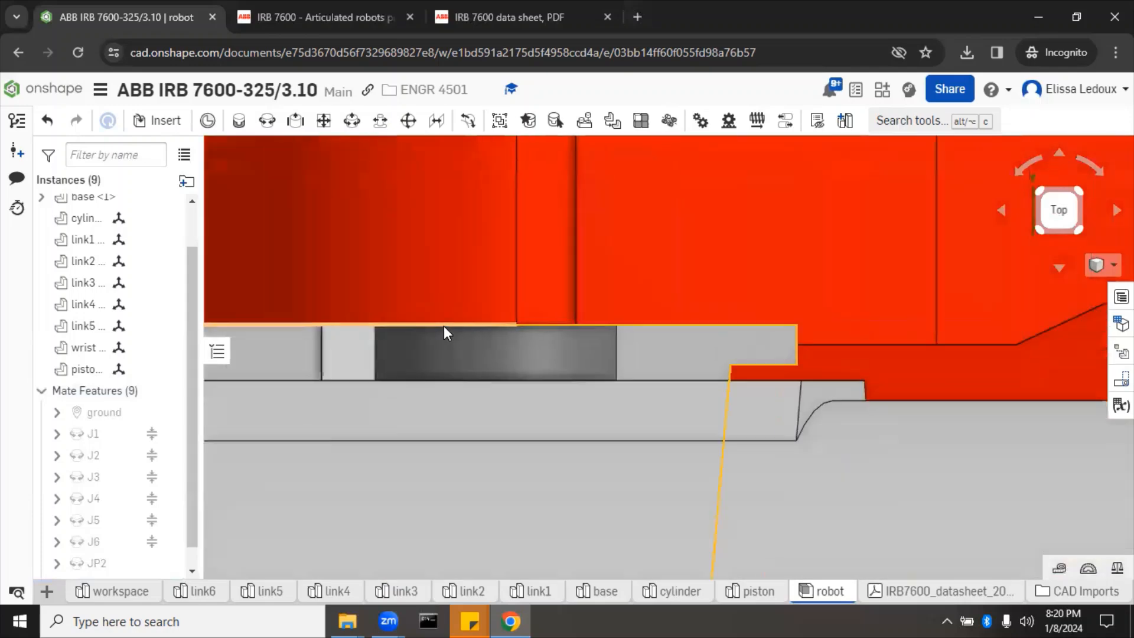
{"action": "left_click", "coordinate": [373, 371]}
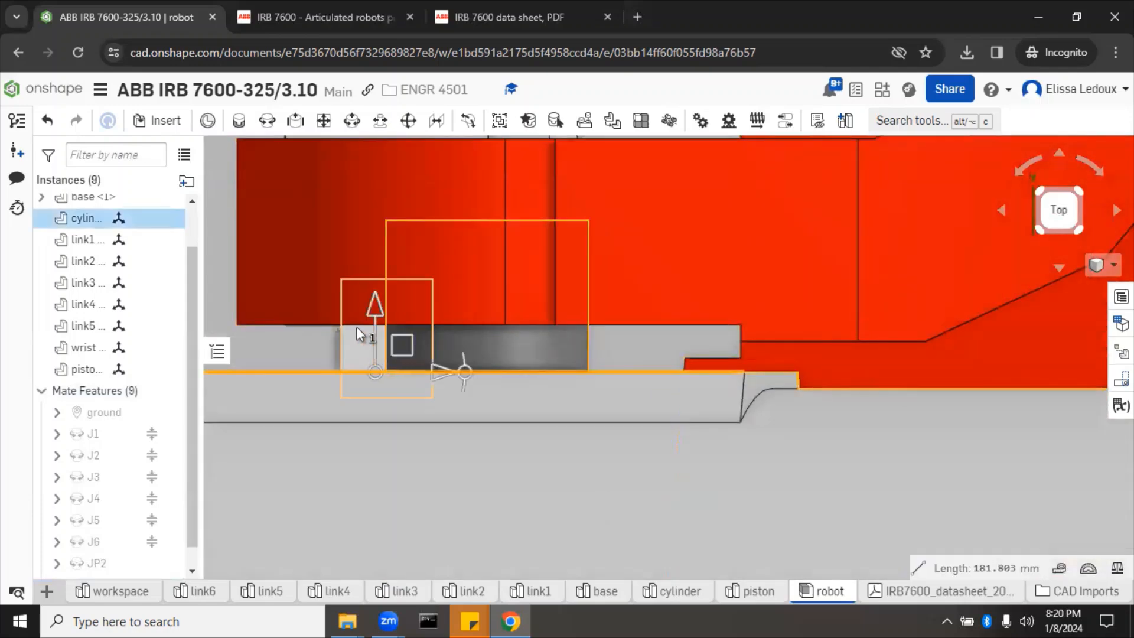
{"action": "left_click", "coordinate": [357, 325]}
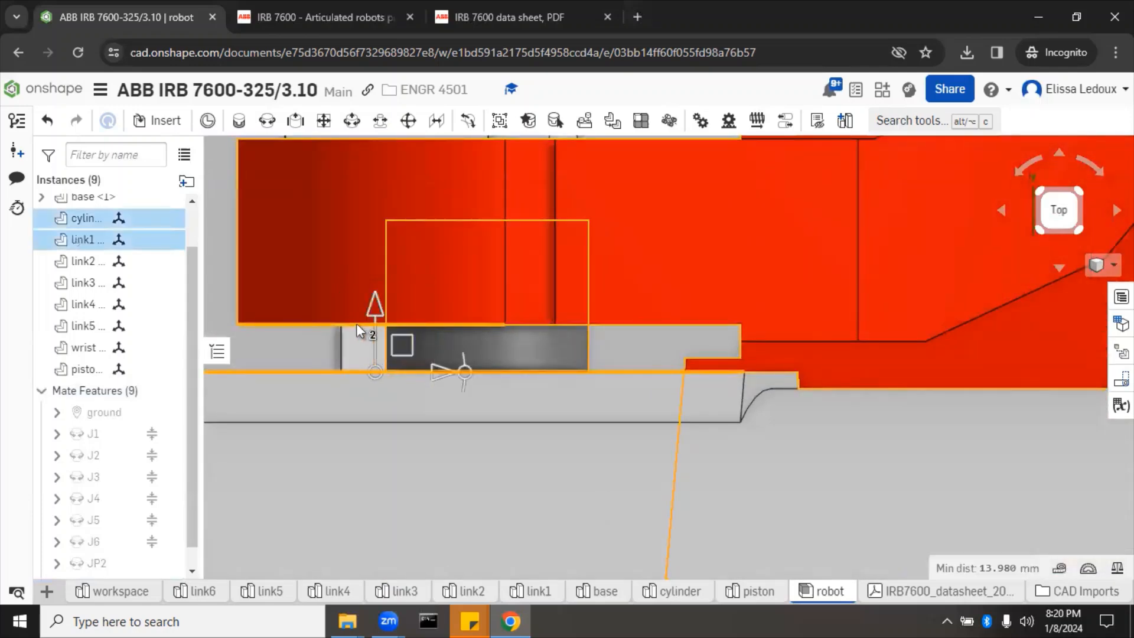
{"action": "left_click", "coordinate": [1061, 570]}
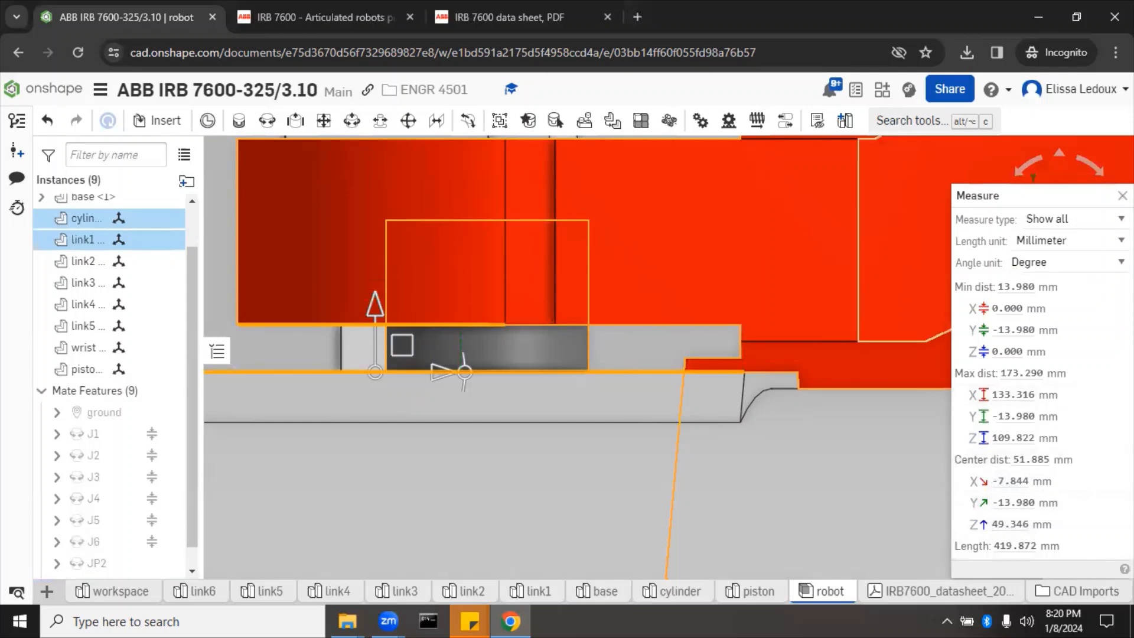
Step: Reopen Revolute 1 and give it a Z offset of -7 mm
{"action": "scroll", "coordinate": [88, 518], "scroll_direction": "down", "scroll_amount": 1}
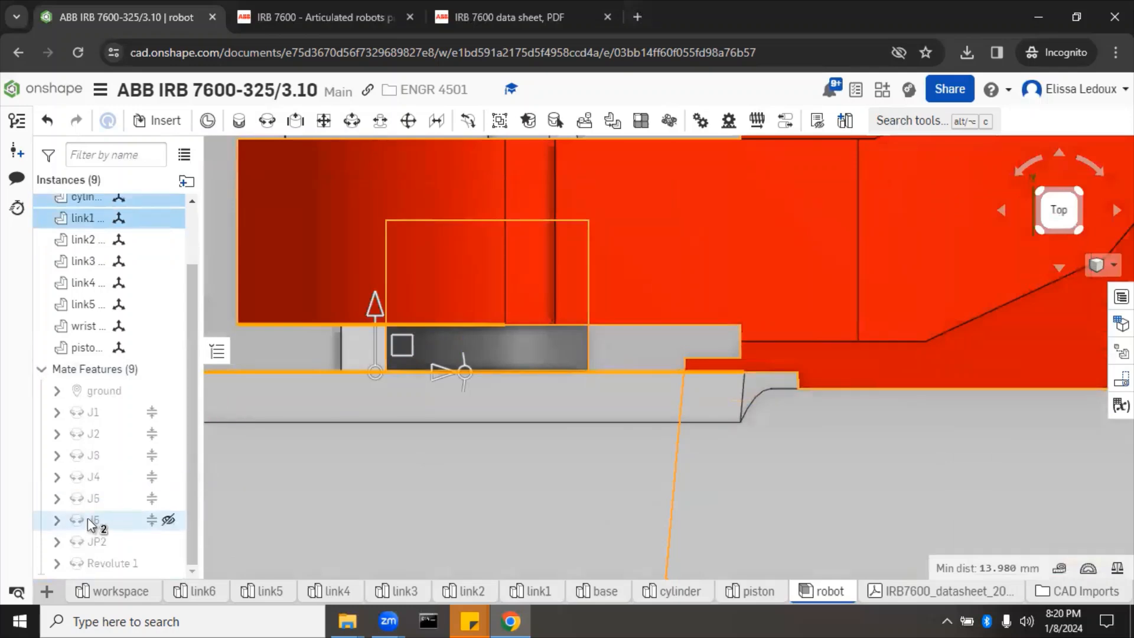
{"action": "double_click", "coordinate": [91, 559]}
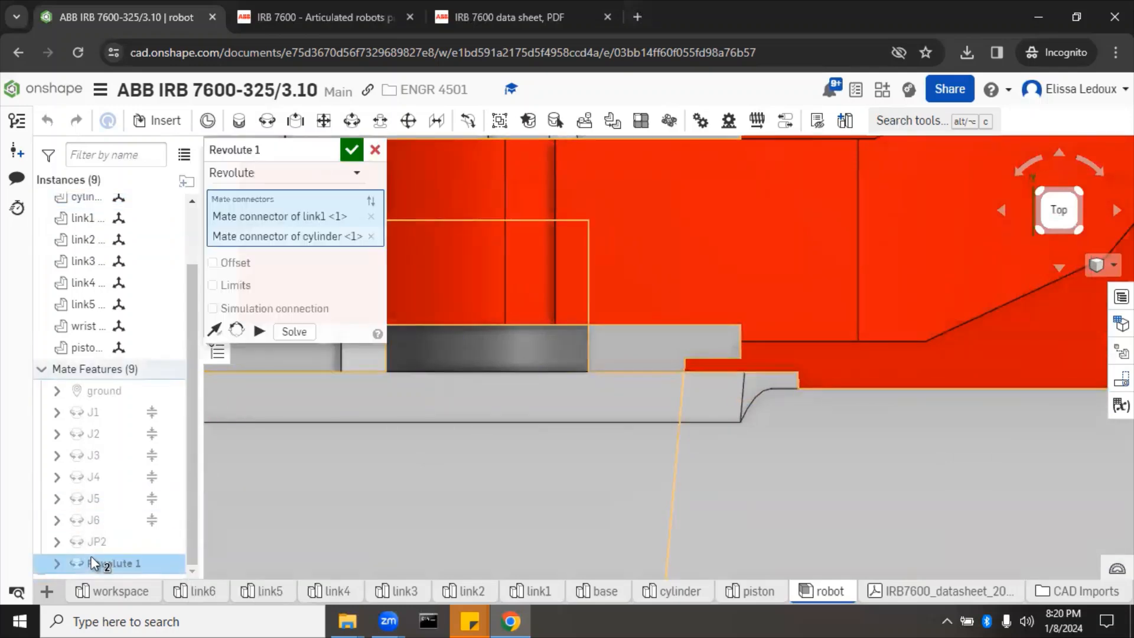
{"action": "left_click", "coordinate": [214, 262]}
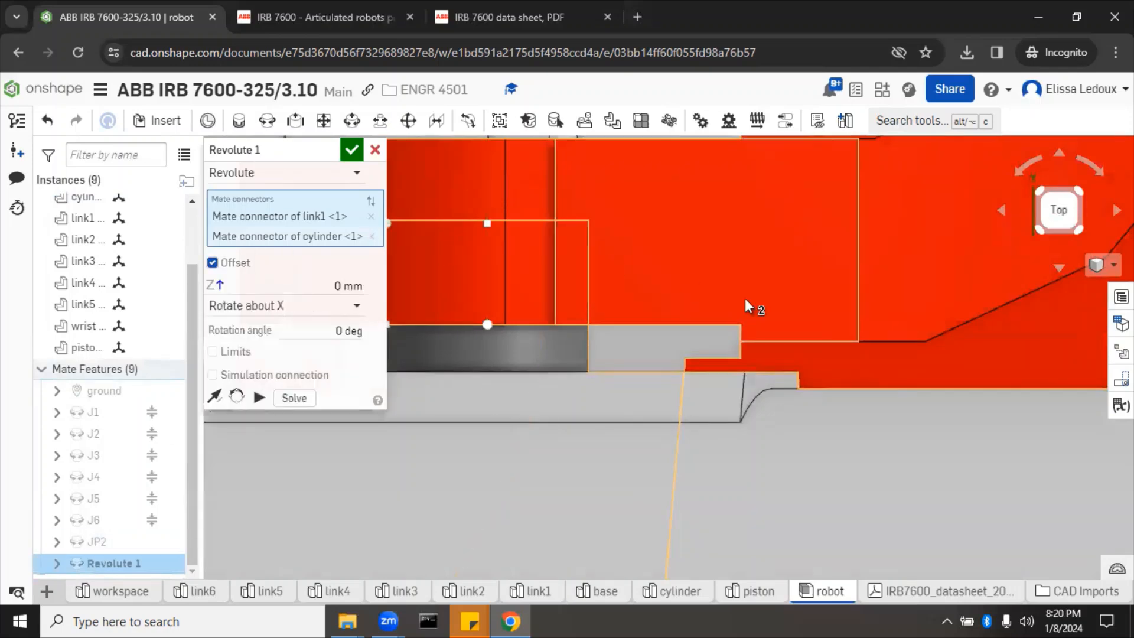
{"action": "scroll", "coordinate": [745, 299], "scroll_direction": "up", "scroll_amount": 10}
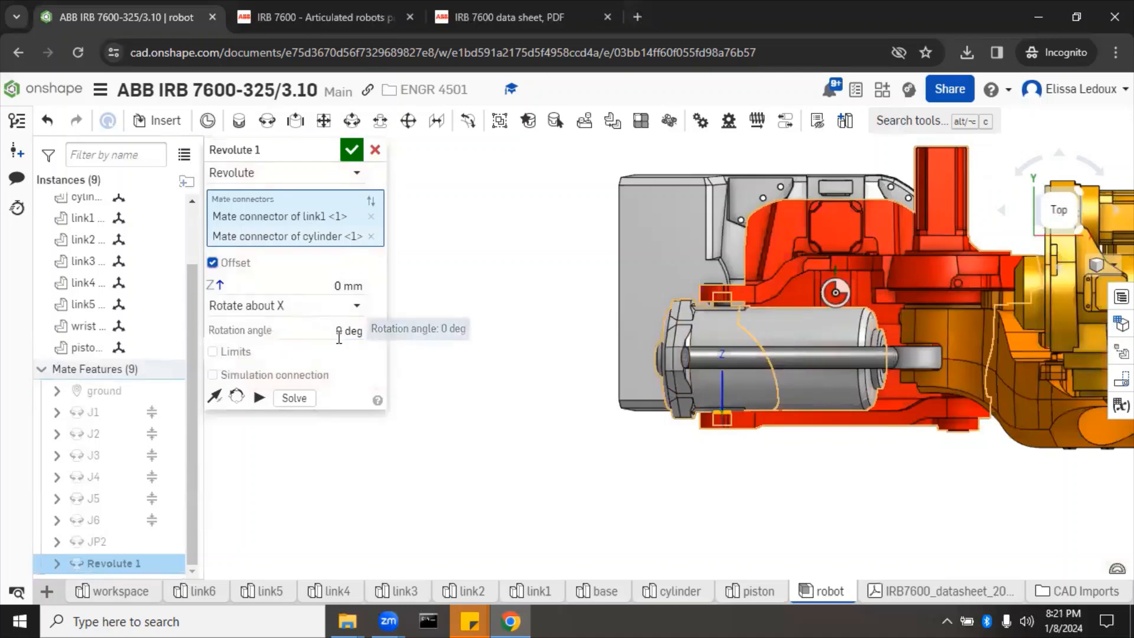
{"action": "left_click", "coordinate": [317, 283]}
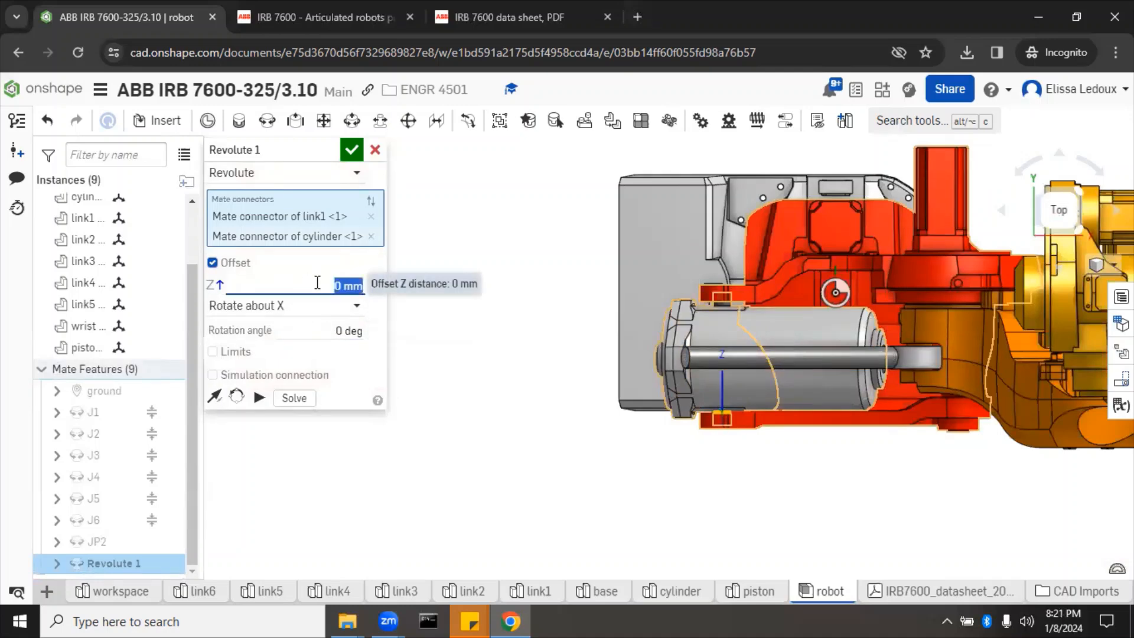
{"action": "type", "text": "7mm"}
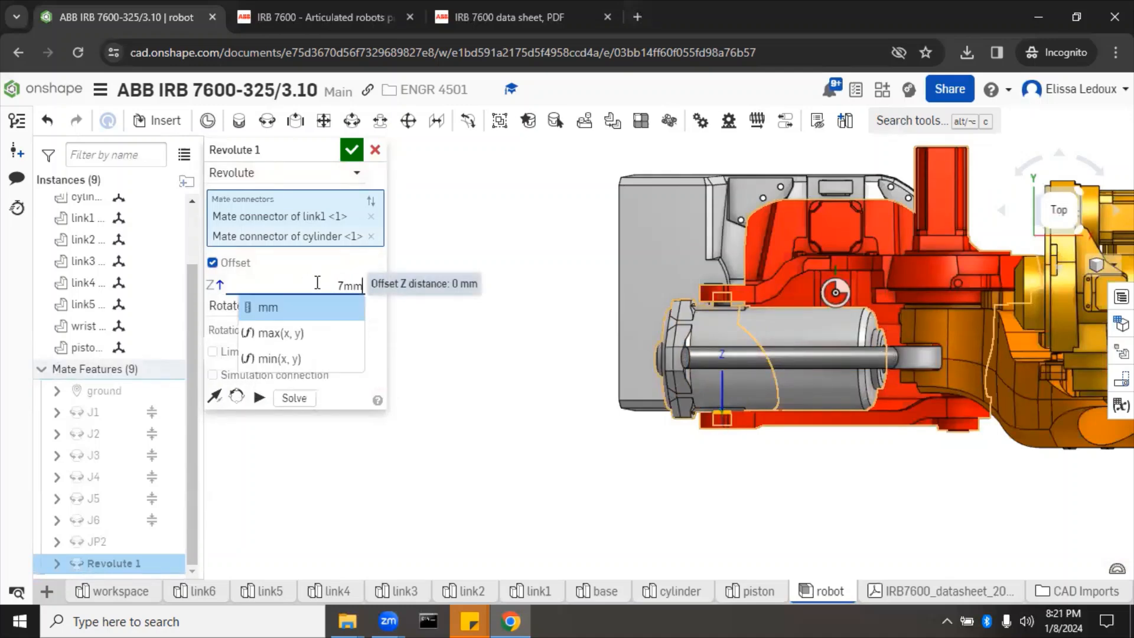
{"action": "key", "text": "Return"}
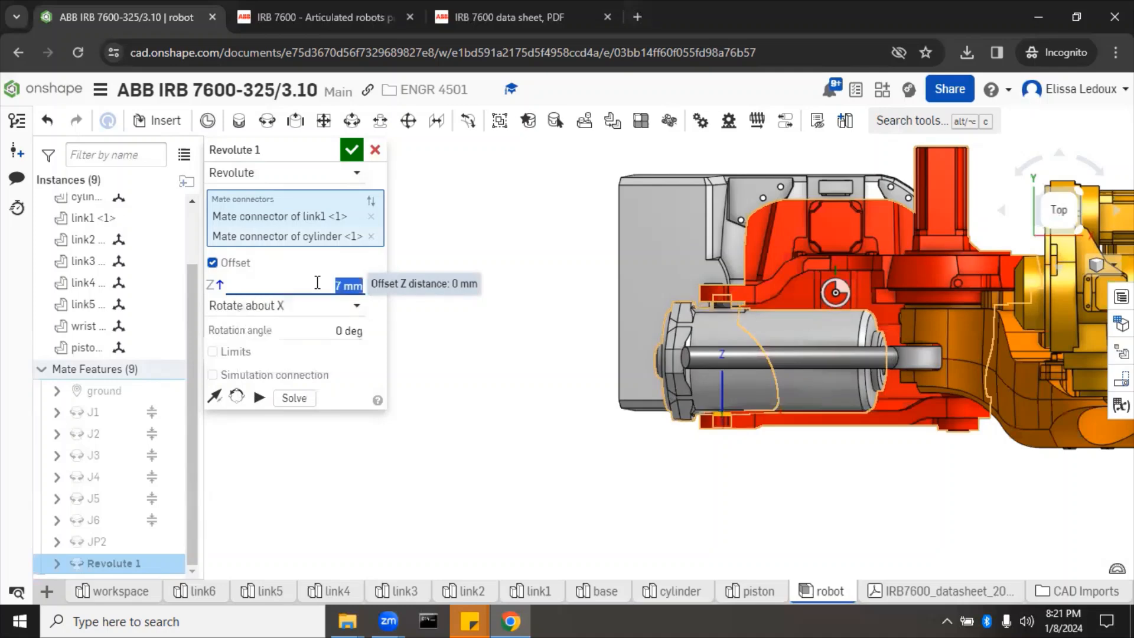
{"action": "key", "text": "BackSpace"}
{"action": "type", "text": "-7mm"}
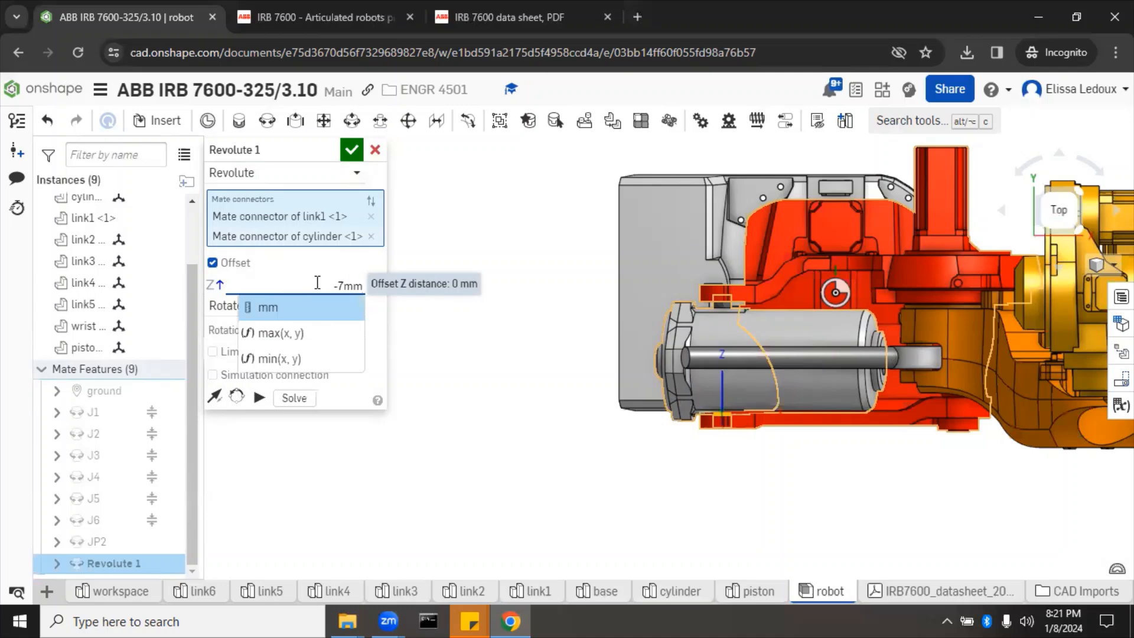
{"action": "key", "text": "Return"}
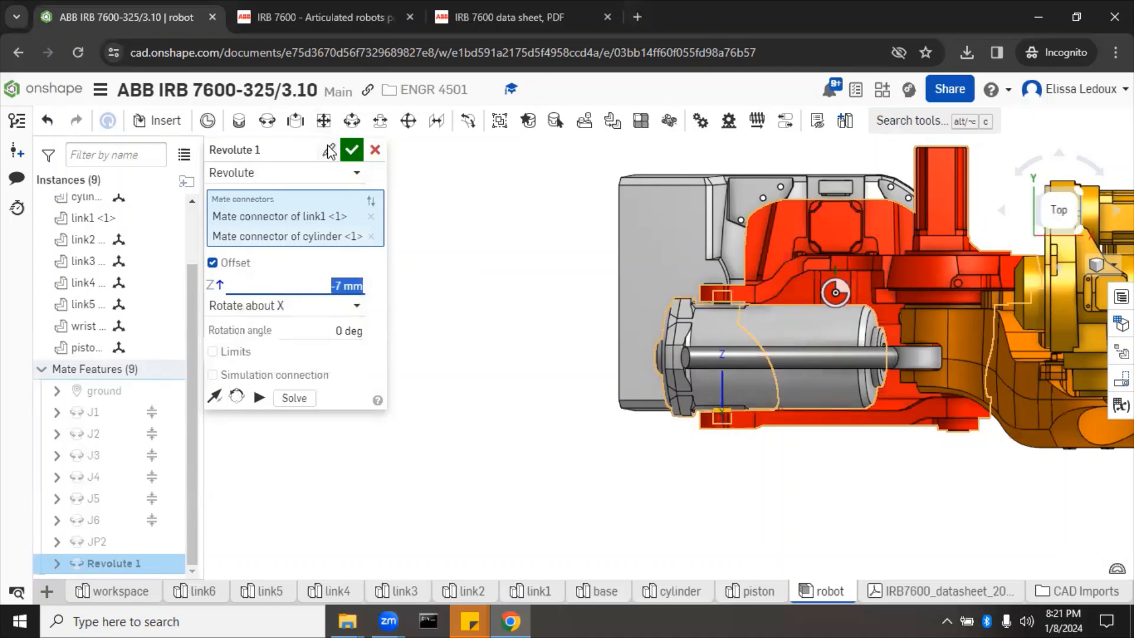
Step: Rename the mate 'cylinder', confirm it, and undo a trial swing of the arm
{"action": "left_click", "coordinate": [329, 148]}
{"action": "type", "text": "c"}
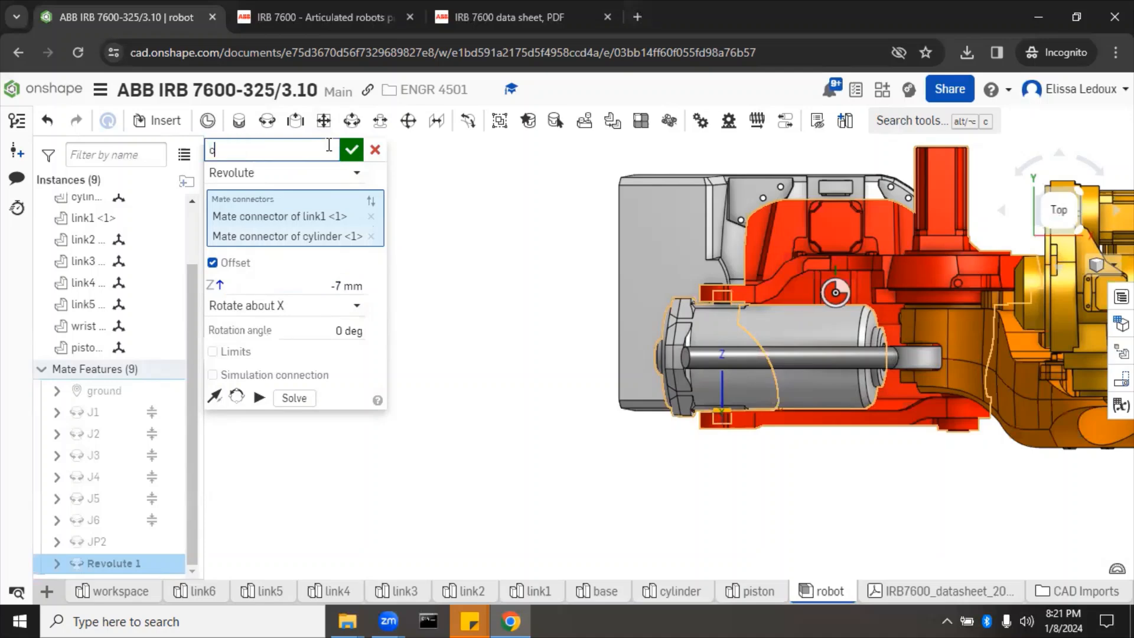
{"action": "type", "text": "ylinder"}
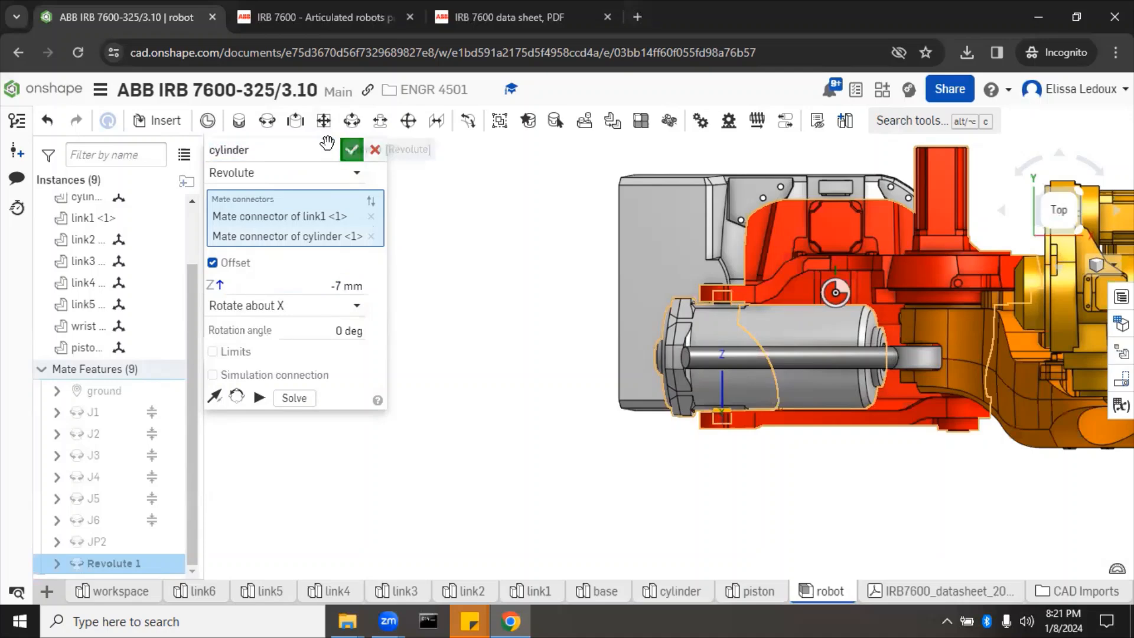
{"action": "left_click", "coordinate": [351, 150]}
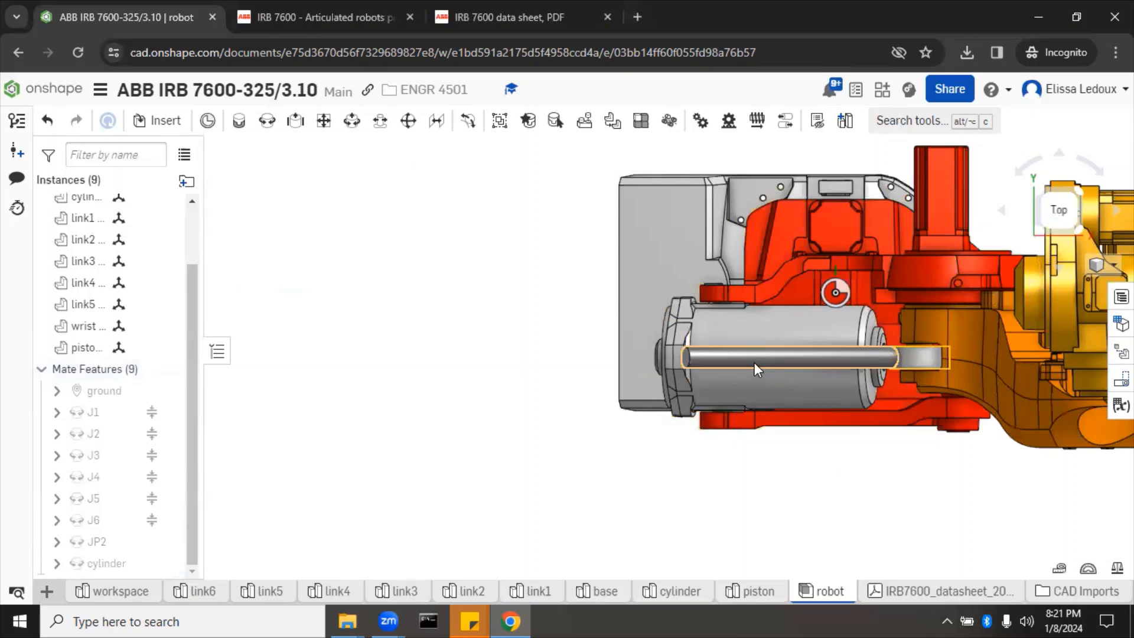
{"action": "left_click_drag", "start_coordinate": [953, 321], "coordinate": [923, 323]}
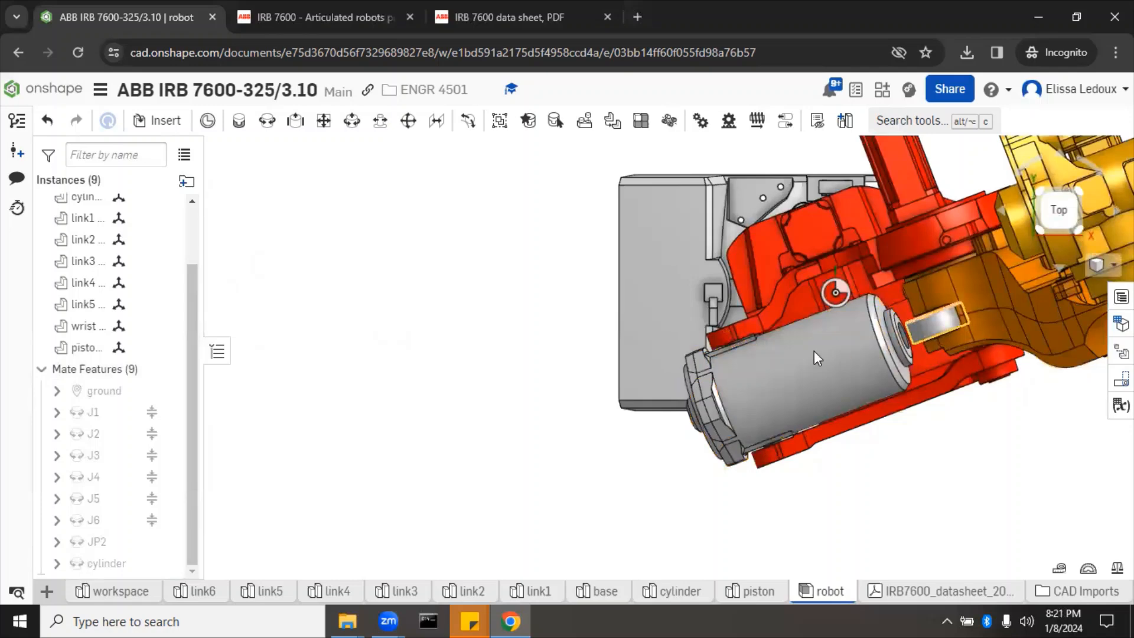
{"action": "key", "text": "ctrl+z"}
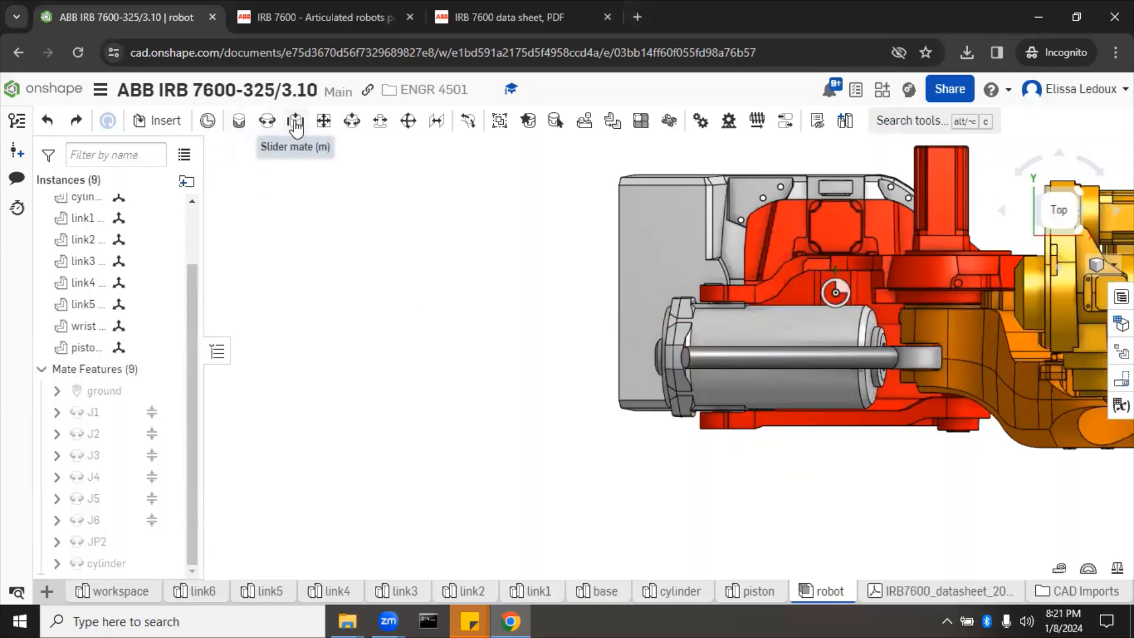
Step: Create cylindrical mate 'piston_cyl' between the piston rod's and cylinder's mate connectors
{"action": "left_click", "coordinate": [353, 128]}
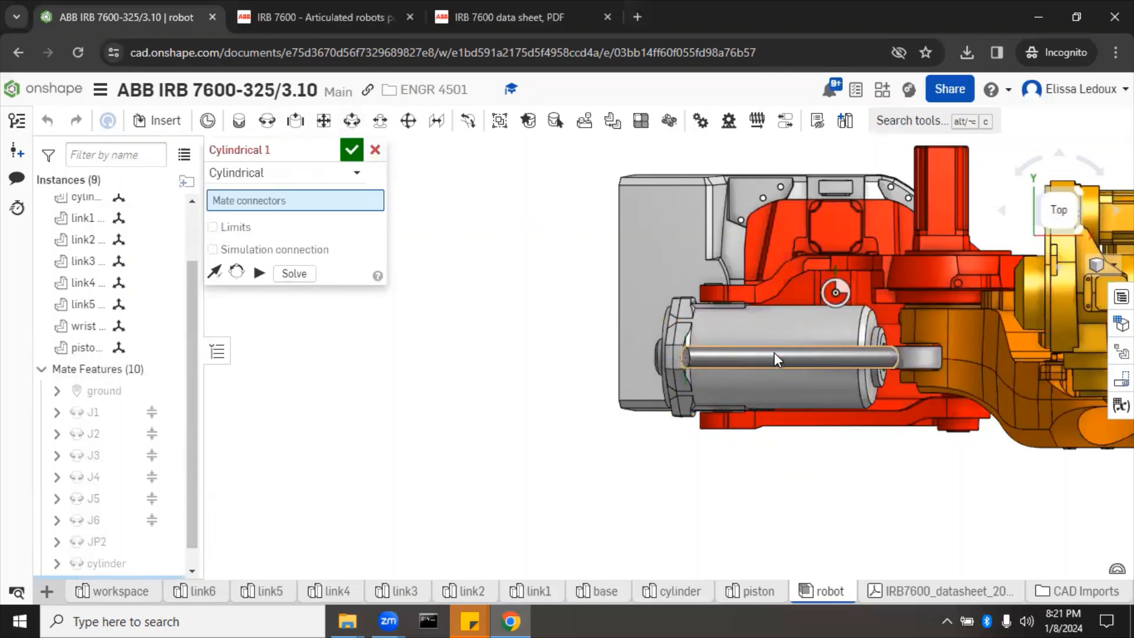
{"action": "left_click", "coordinate": [774, 352]}
{"action": "right_click_drag", "start_coordinate": [938, 506], "coordinate": [906, 413]}
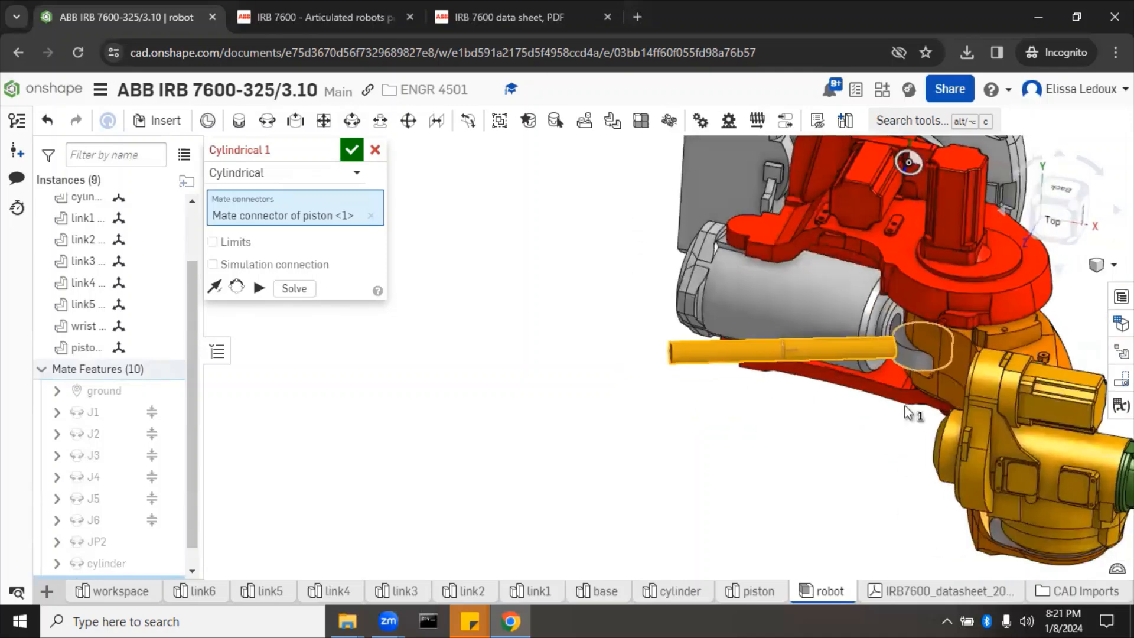
{"action": "left_click", "coordinate": [894, 320]}
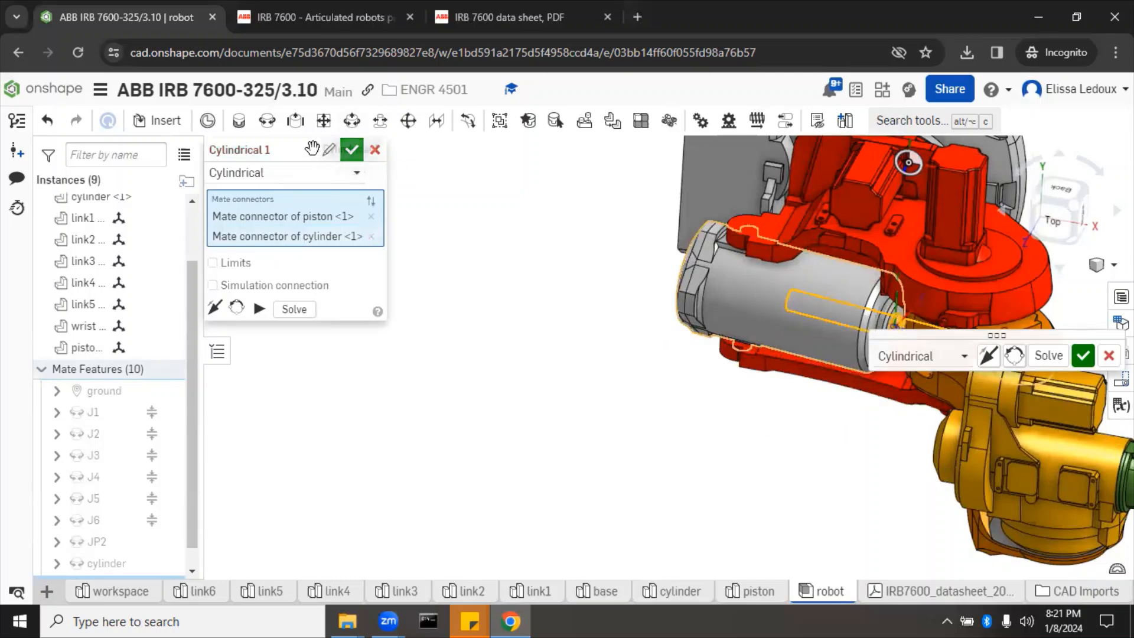
{"action": "left_click", "coordinate": [328, 152]}
{"action": "type", "text": "piston_cyl"}
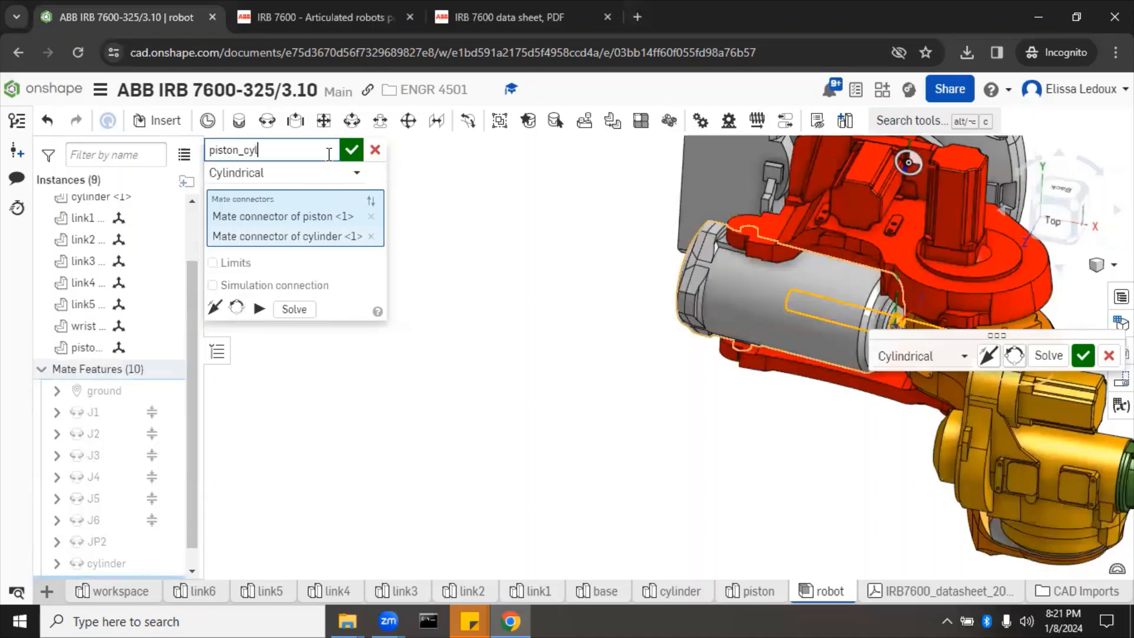
{"action": "left_click", "coordinate": [355, 155]}
{"action": "right_click_drag", "start_coordinate": [430, 377], "coordinate": [445, 342]}
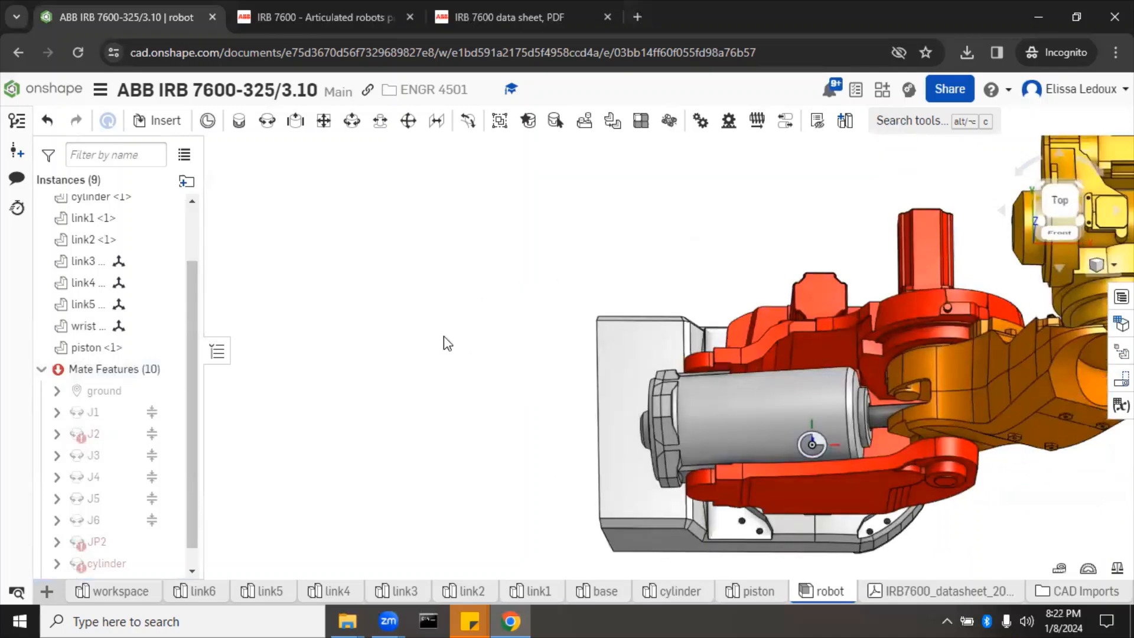
Step: Delete the JP2 mate from the Mate Features list through its context menu
{"action": "scroll", "coordinate": [389, 300], "scroll_direction": "down", "scroll_amount": 2}
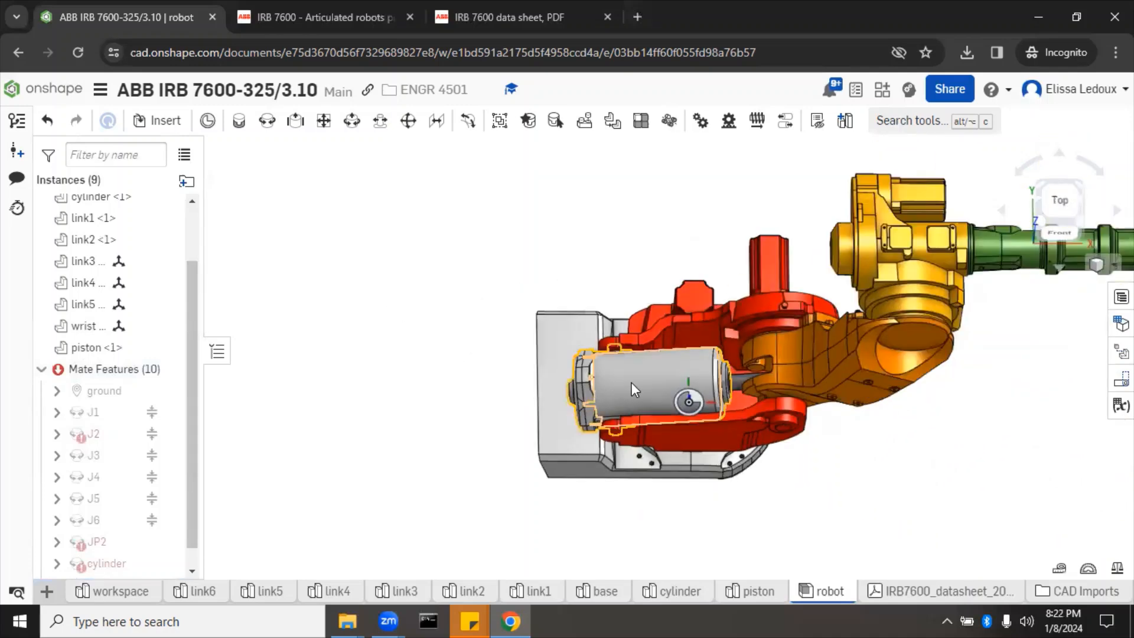
{"action": "mouse_move", "coordinate": [89, 544]}
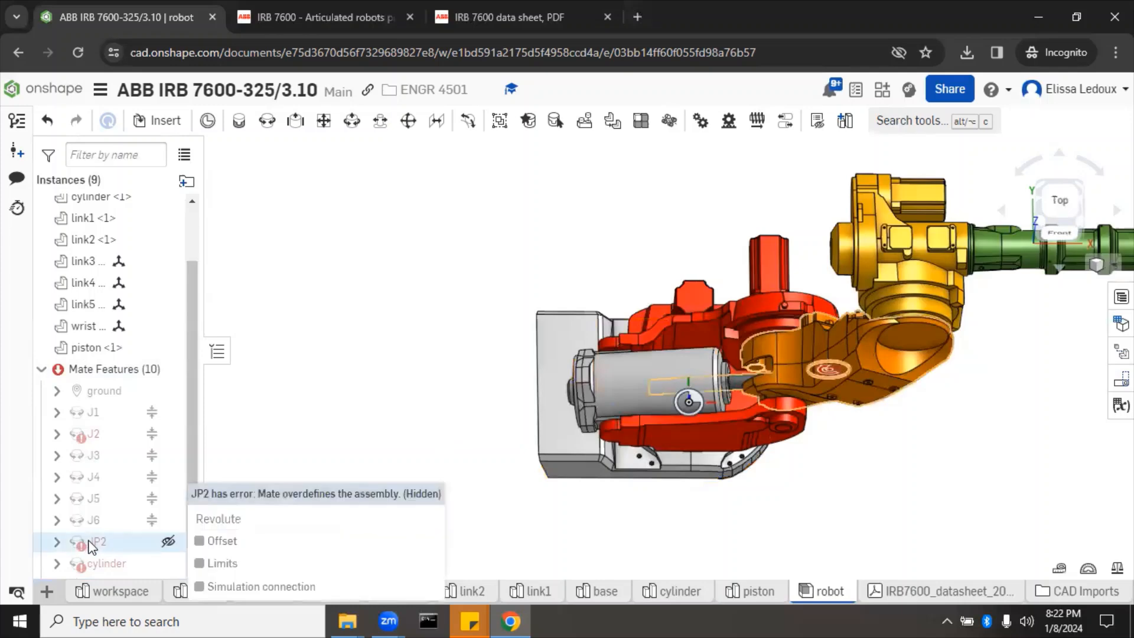
{"action": "right_click", "coordinate": [89, 544]}
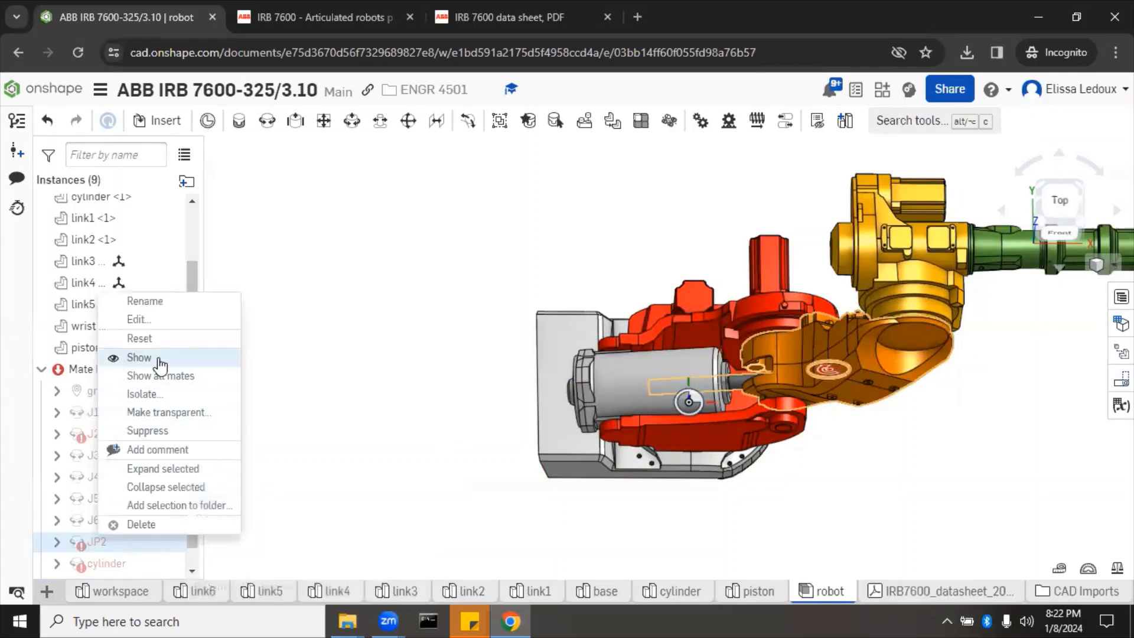
{"action": "left_click", "coordinate": [344, 489]}
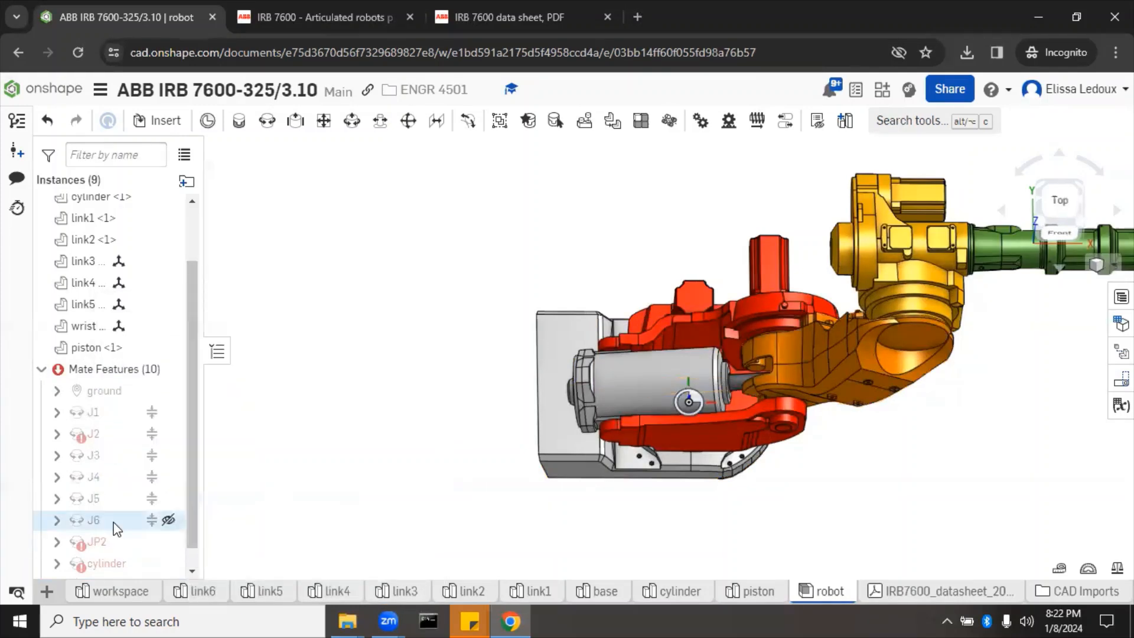
{"action": "left_click", "coordinate": [96, 542]}
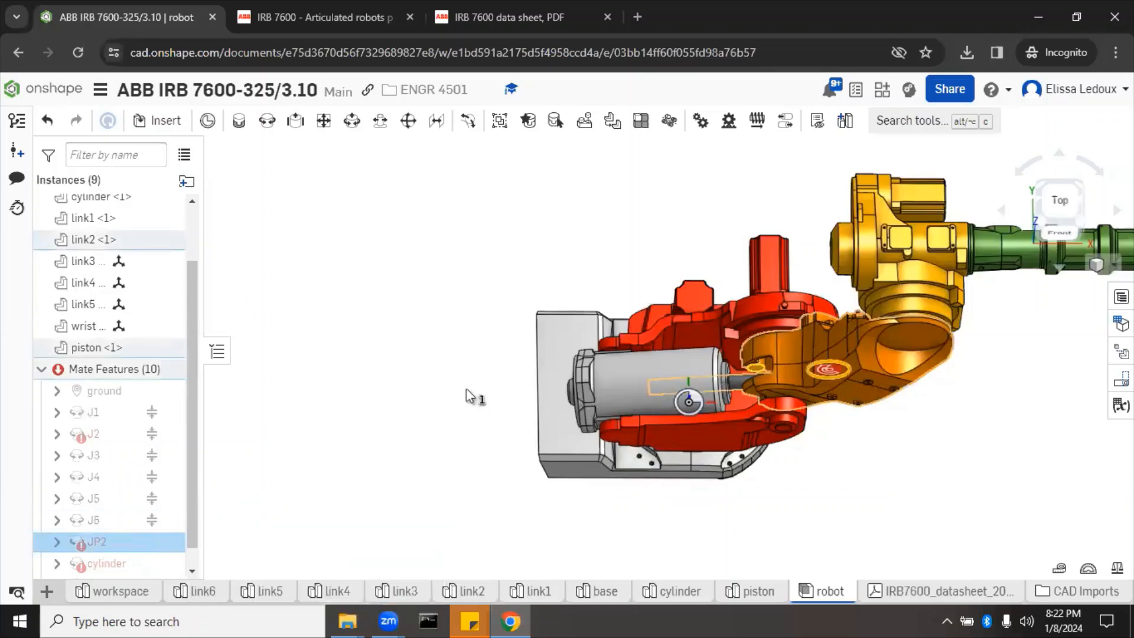
{"action": "left_click", "coordinate": [466, 388]}
{"action": "right_click", "coordinate": [108, 545]}
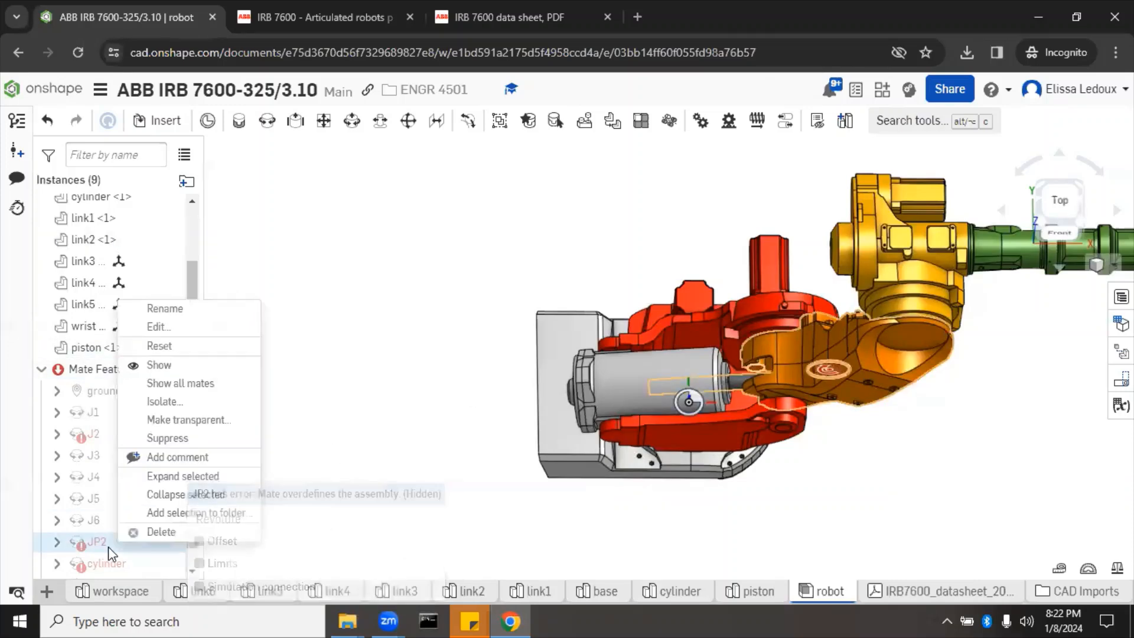
{"action": "left_click", "coordinate": [177, 531]}
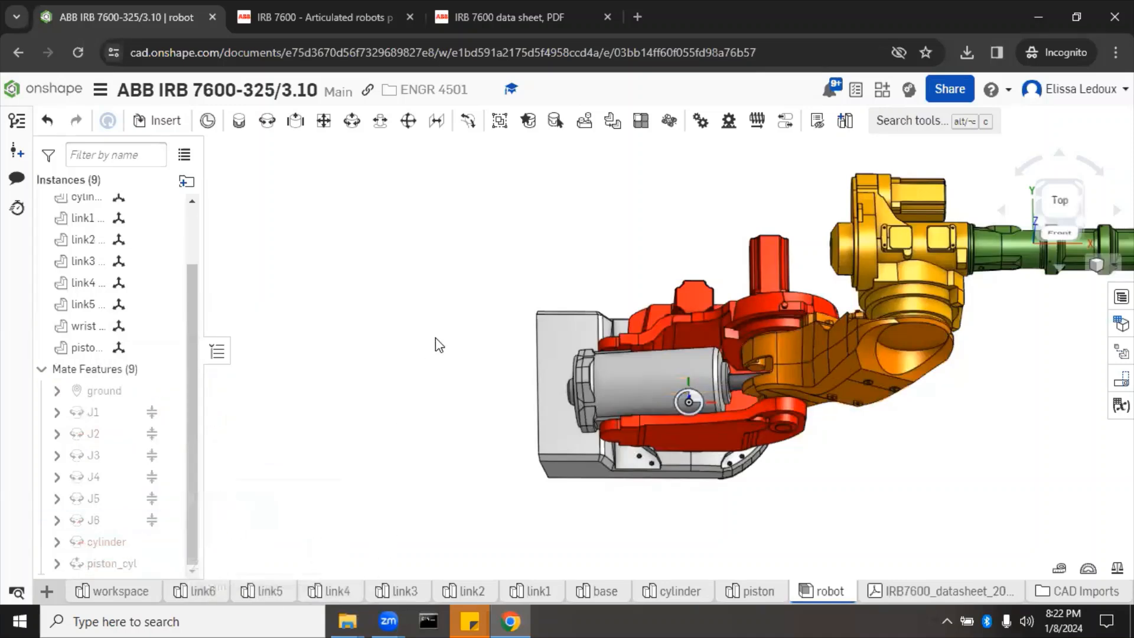
Step: Slide the piston back into the cylinder, then inspect where its rod meets the orange link
{"action": "left_click", "coordinate": [734, 377]}
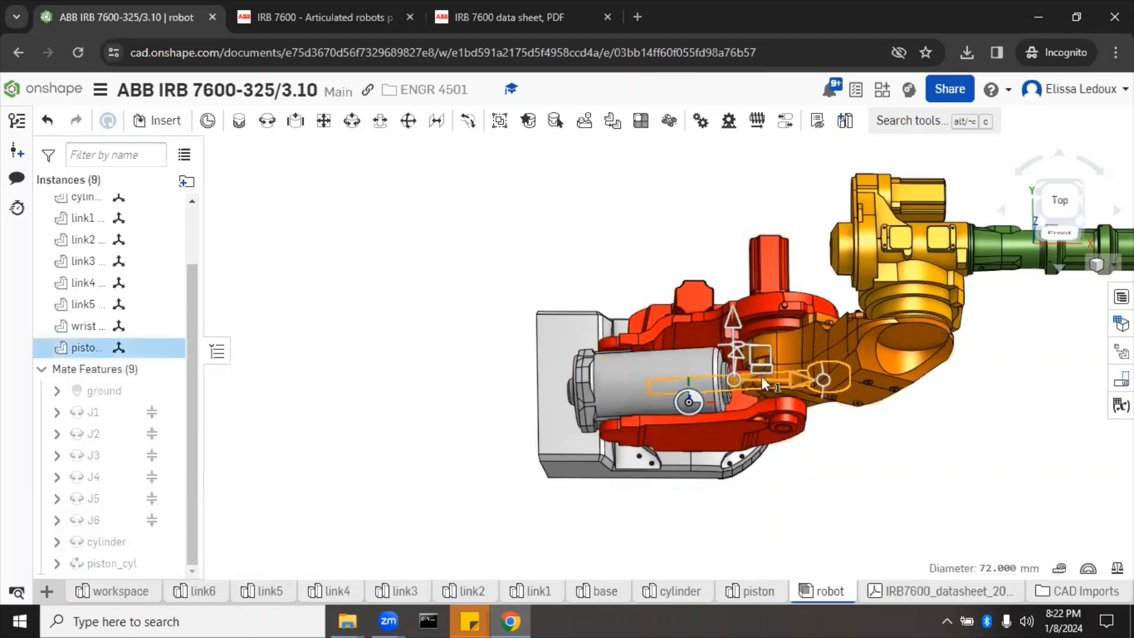
{"action": "left_click_drag", "start_coordinate": [778, 377], "coordinate": [707, 384]}
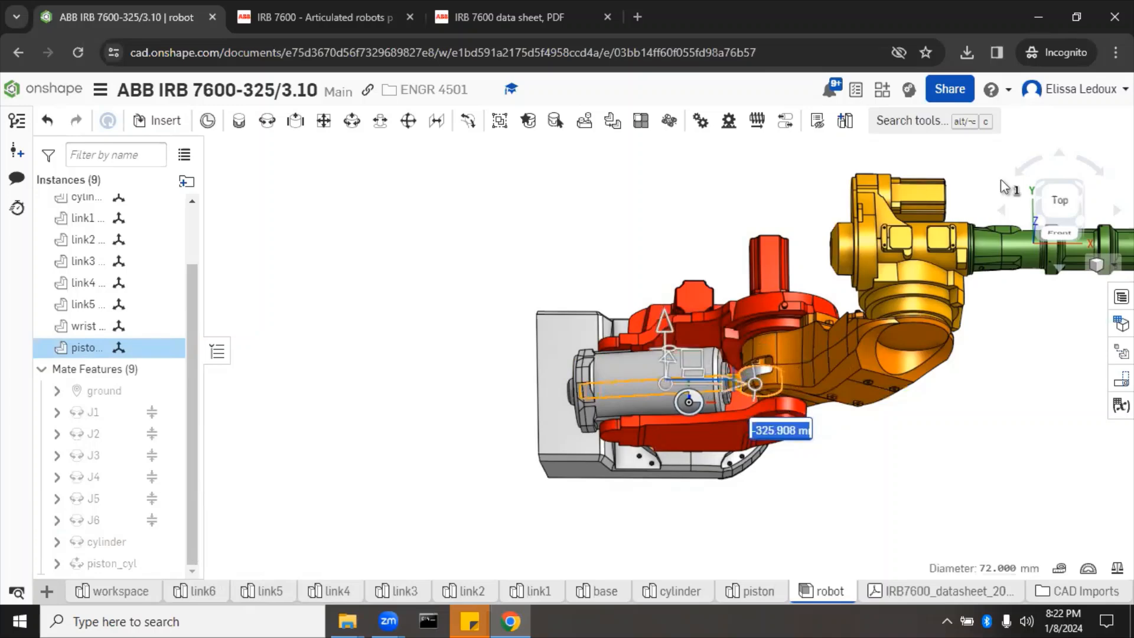
{"action": "left_click", "coordinate": [996, 173]}
{"action": "left_click", "coordinate": [1064, 205]}
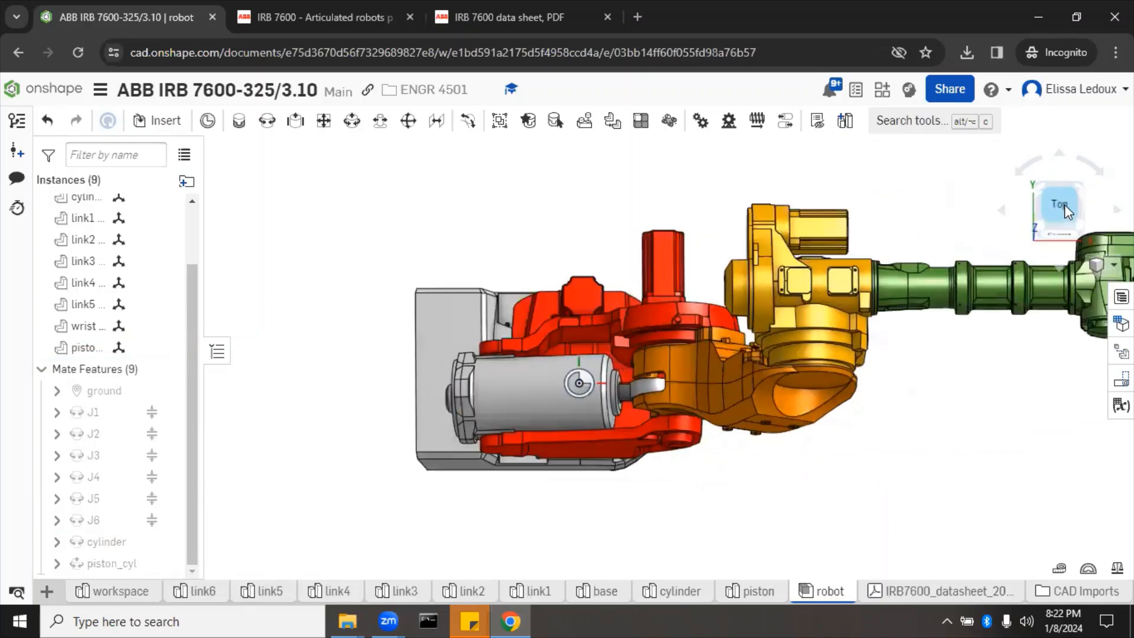
{"action": "scroll", "coordinate": [476, 419], "scroll_direction": "up", "scroll_amount": 5}
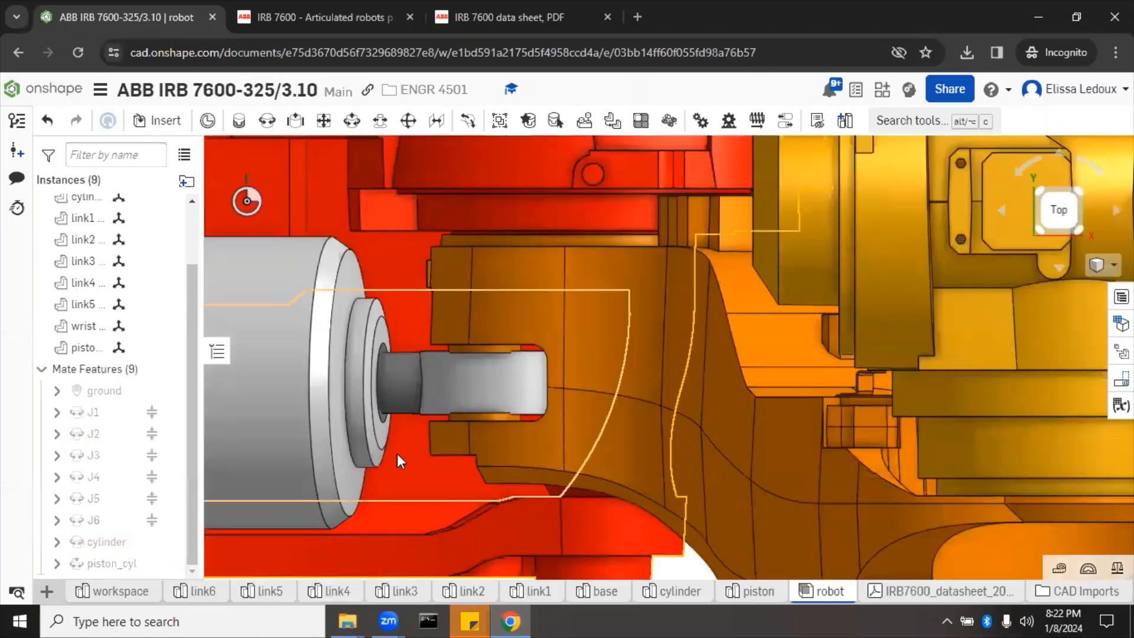
{"action": "right_click_drag", "start_coordinate": [397, 454], "coordinate": [421, 455]}
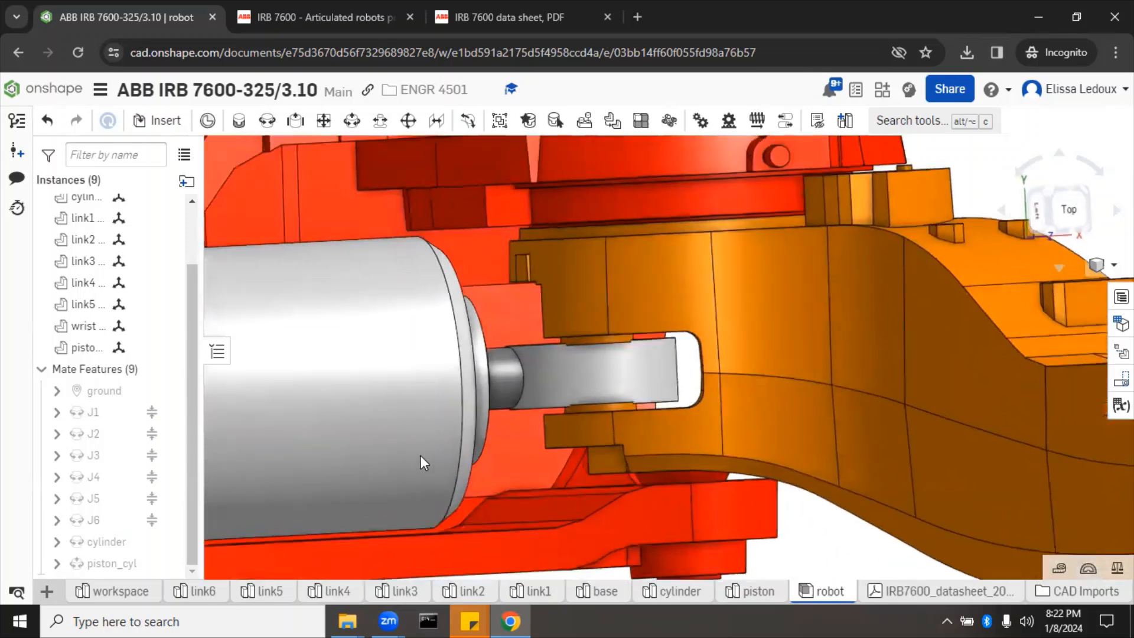
{"action": "scroll", "coordinate": [536, 384], "scroll_direction": "up", "scroll_amount": 8}
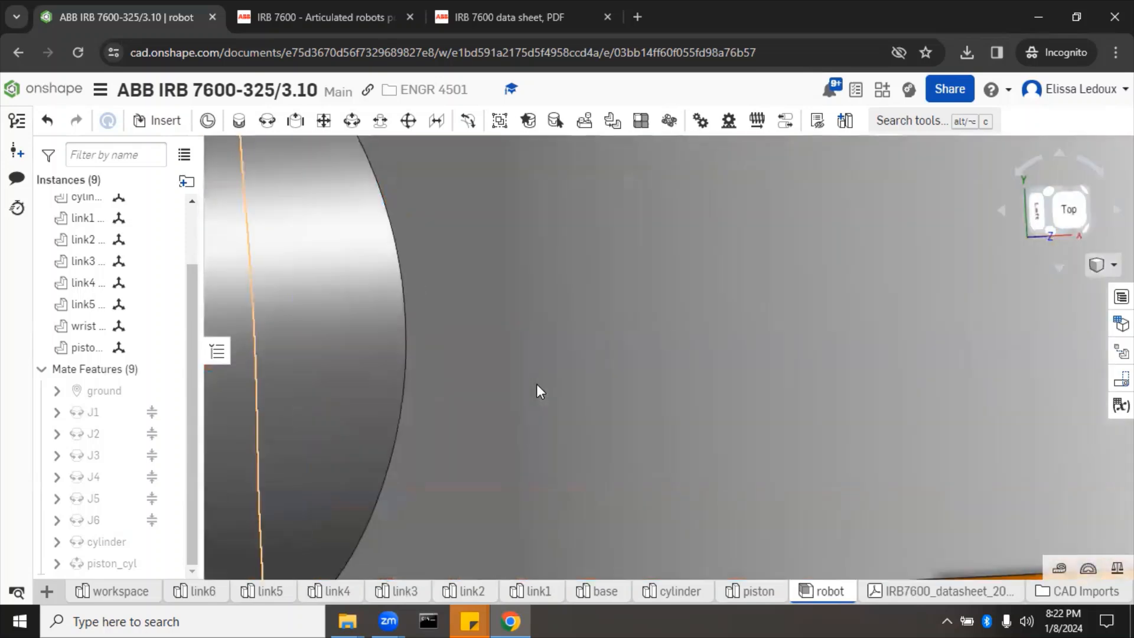
{"action": "scroll", "coordinate": [537, 385], "scroll_direction": "down", "scroll_amount": 3}
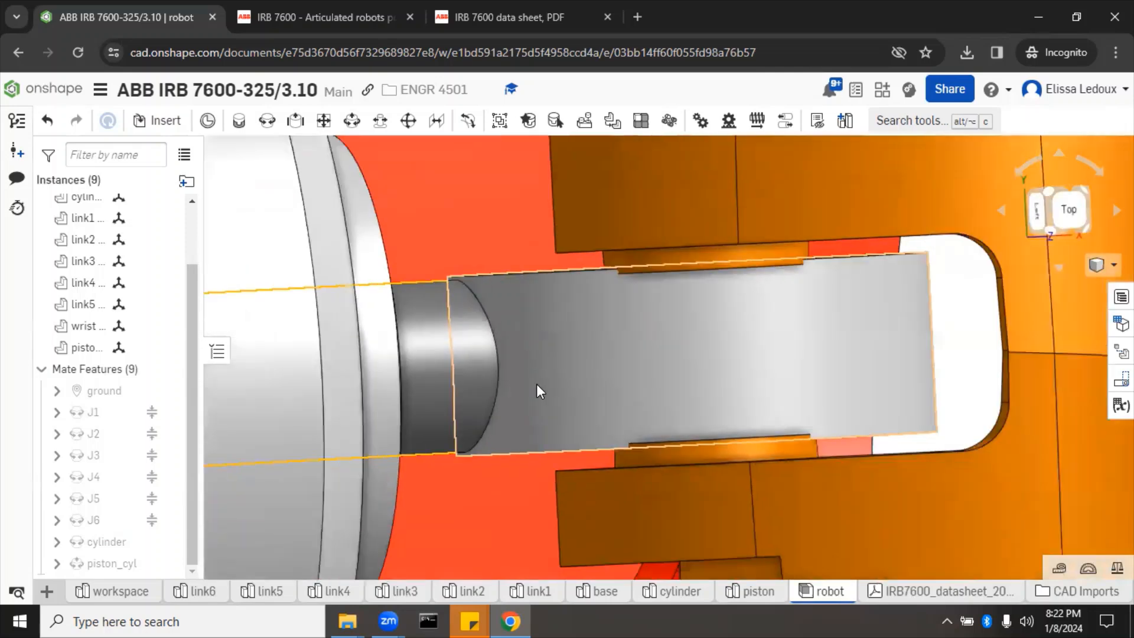
{"action": "mouse_move", "coordinate": [536, 384]}
{"action": "right_mouse_down"}
{"action": "mouse_move", "coordinate": [539, 362]}
{"action": "mouse_move", "coordinate": [550, 387]}
{"action": "right_mouse_up"}
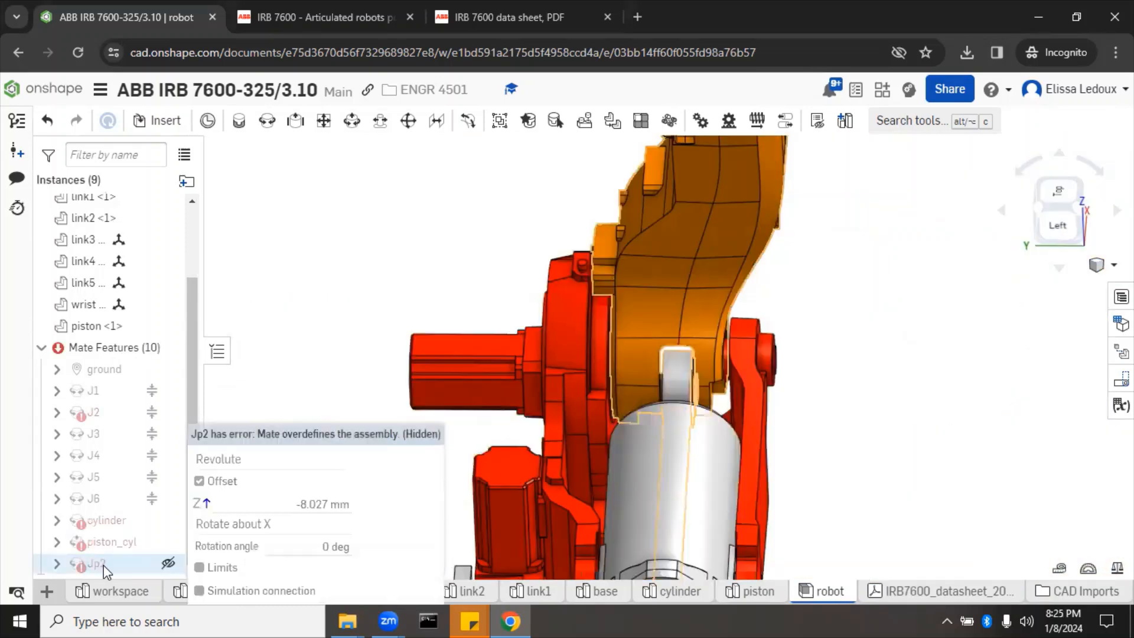
Step: Switch the Jp2 mate type from Revolute to Cylindrical and apply the change
{"action": "double_click", "coordinate": [104, 565]}
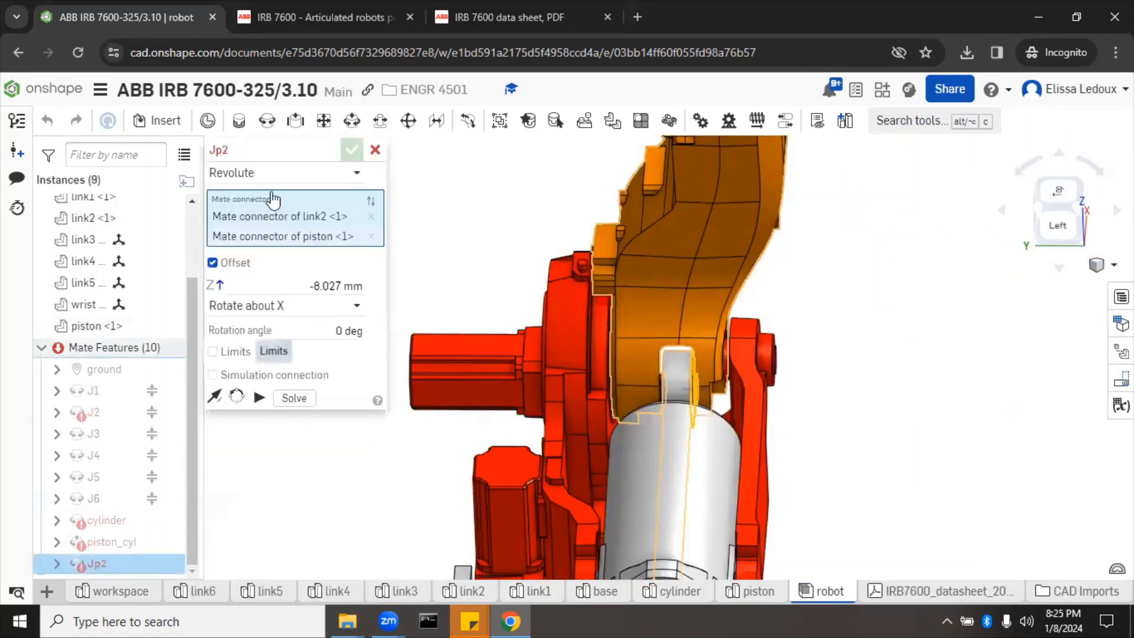
{"action": "left_click", "coordinate": [300, 174]}
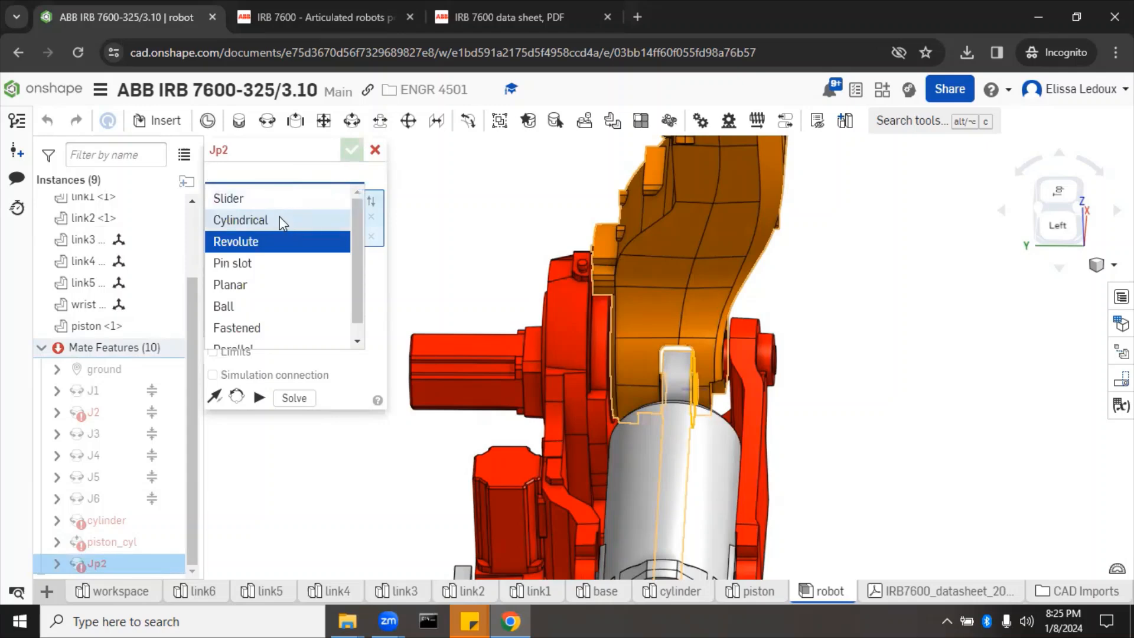
{"action": "left_click", "coordinate": [281, 221]}
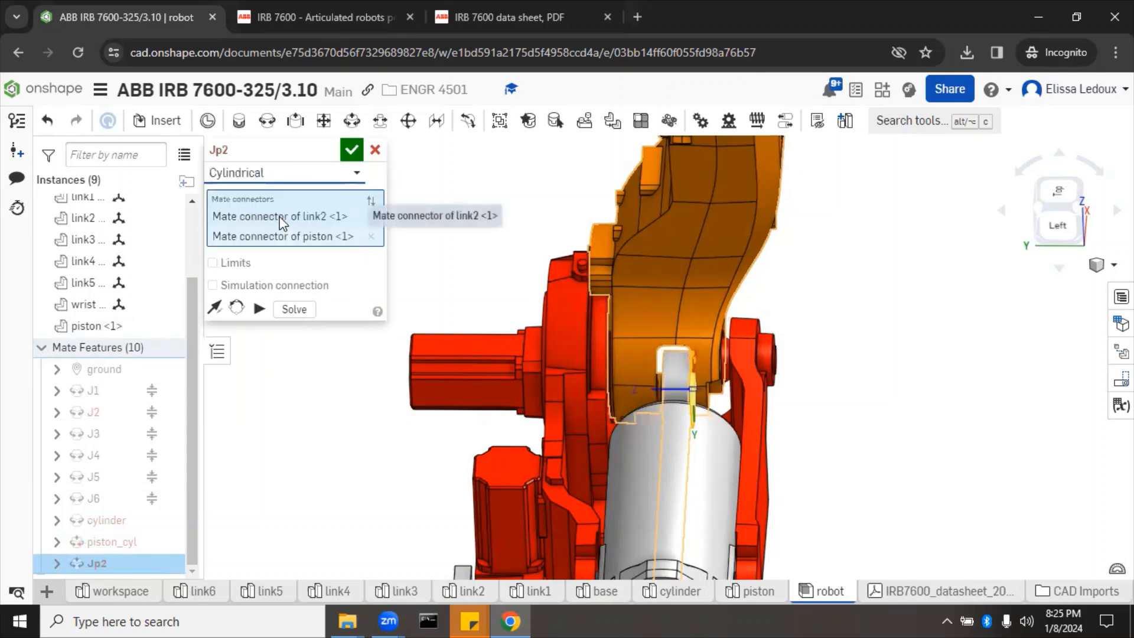
{"action": "left_click", "coordinate": [351, 149]}
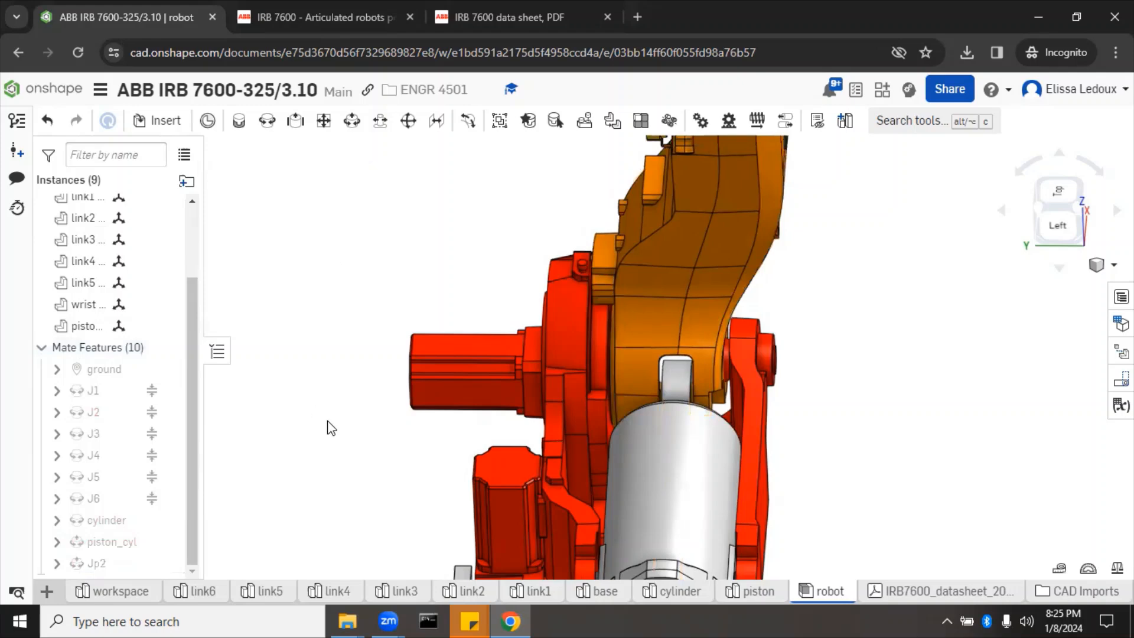
{"action": "scroll", "coordinate": [331, 428], "scroll_direction": "down", "scroll_amount": 5}
{"action": "right_click_drag", "start_coordinate": [744, 346], "coordinate": [691, 363]}
{"action": "scroll", "coordinate": [681, 352], "scroll_direction": "down", "scroll_amount": 5}
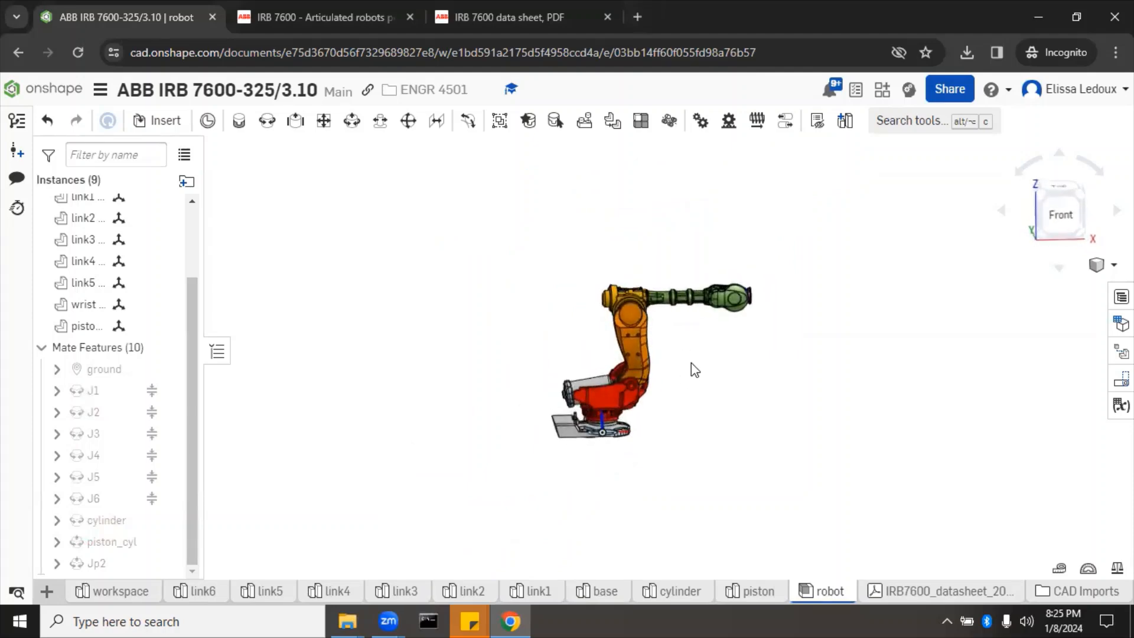
Step: Drag the wrist to swing the arm and check that the mated links follow
{"action": "left_click", "coordinate": [631, 319]}
{"action": "left_click", "coordinate": [837, 368]}
{"action": "right_click_drag", "start_coordinate": [778, 290], "coordinate": [739, 302]}
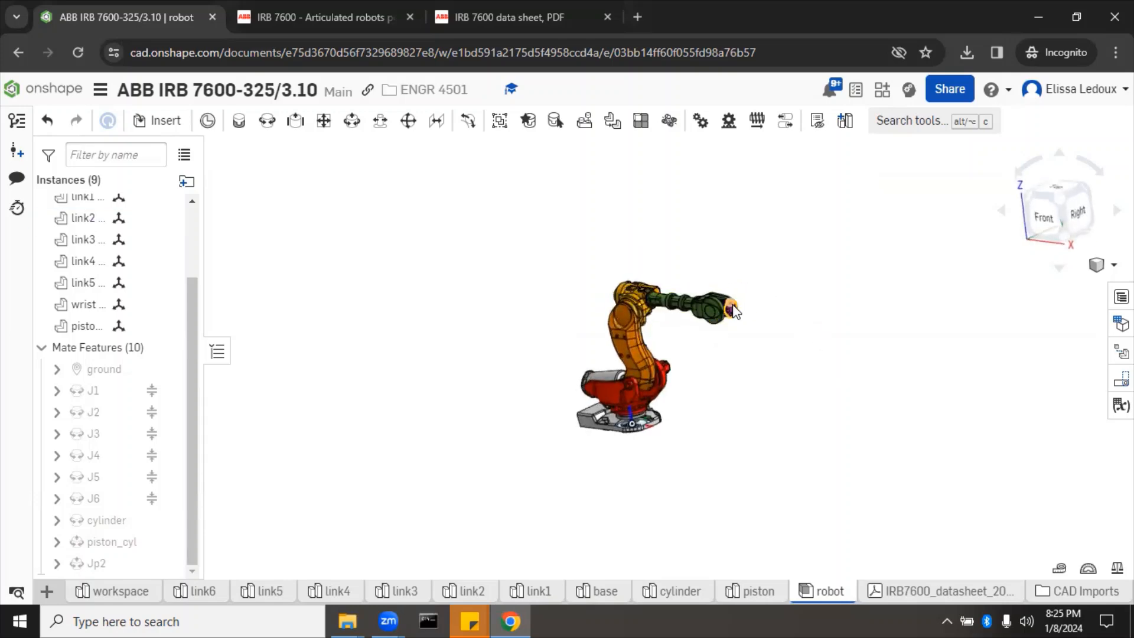
{"action": "left_click", "coordinate": [734, 307]}
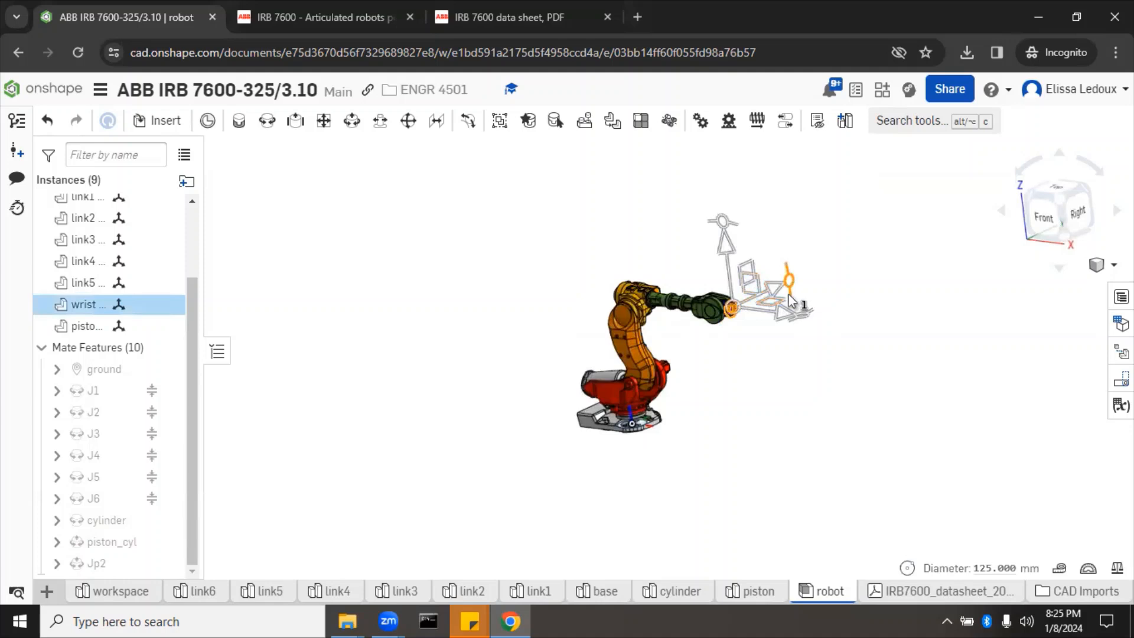
{"action": "mouse_move", "coordinate": [753, 279]}
{"action": "left_mouse_down"}
{"action": "mouse_move", "coordinate": [764, 431]}
{"action": "mouse_move", "coordinate": [768, 327]}
{"action": "mouse_move", "coordinate": [654, 251]}
{"action": "mouse_move", "coordinate": [681, 200]}
{"action": "mouse_move", "coordinate": [741, 262]}
{"action": "mouse_move", "coordinate": [734, 298]}
{"action": "mouse_move", "coordinate": [738, 288]}
{"action": "left_mouse_up"}
{"action": "left_click", "coordinate": [705, 359]}
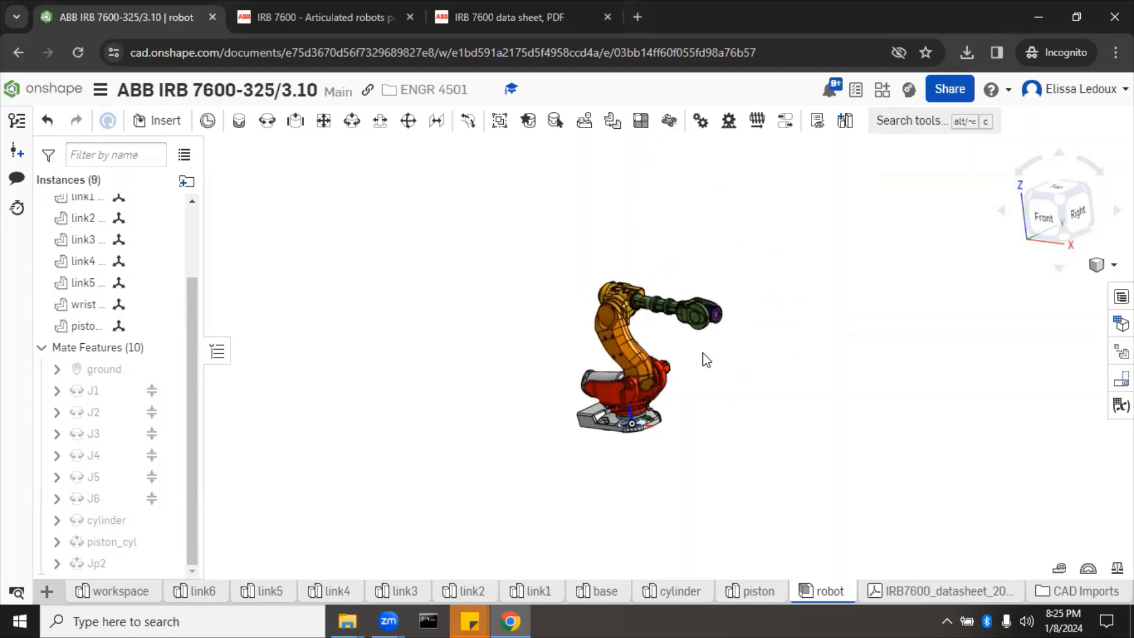
{"action": "scroll", "coordinate": [705, 359], "scroll_direction": "up", "scroll_amount": 6}
{"action": "right_click_drag", "start_coordinate": [703, 353], "coordinate": [728, 346]}
{"action": "scroll", "coordinate": [727, 346], "scroll_direction": "down", "scroll_amount": 4}
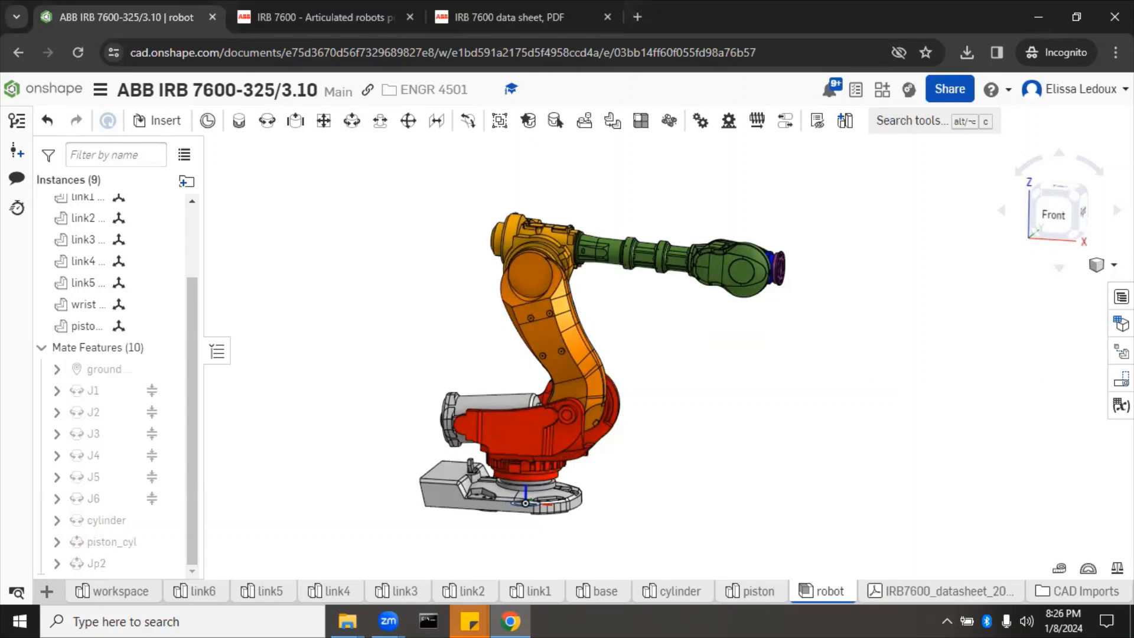
Step: Apply the Home named position to move the robot into its Home pose
{"action": "left_click", "coordinate": [1120, 379]}
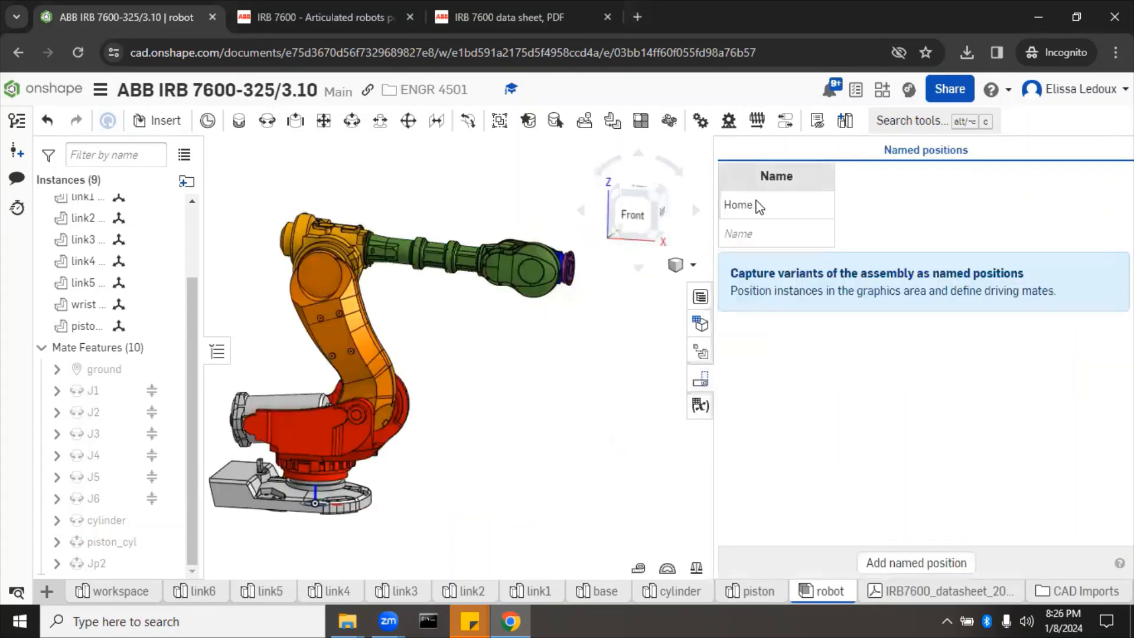
{"action": "right_click", "coordinate": [756, 205]}
{"action": "left_click", "coordinate": [776, 219]}
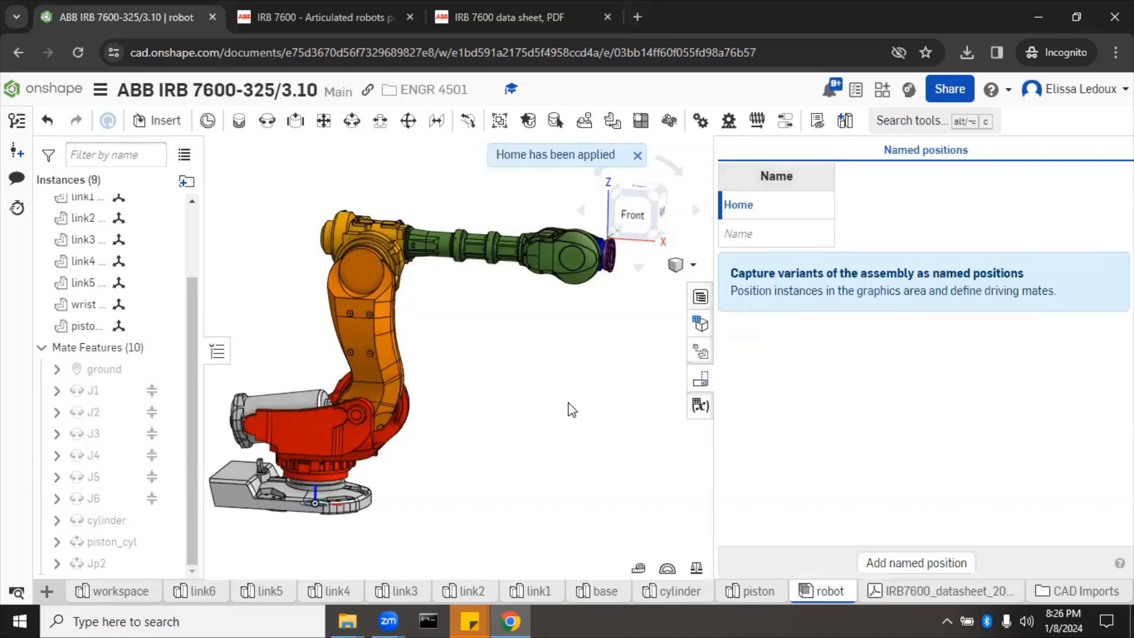
Step: Update the Home named position to store the arm's current pose
{"action": "right_click", "coordinate": [767, 215]}
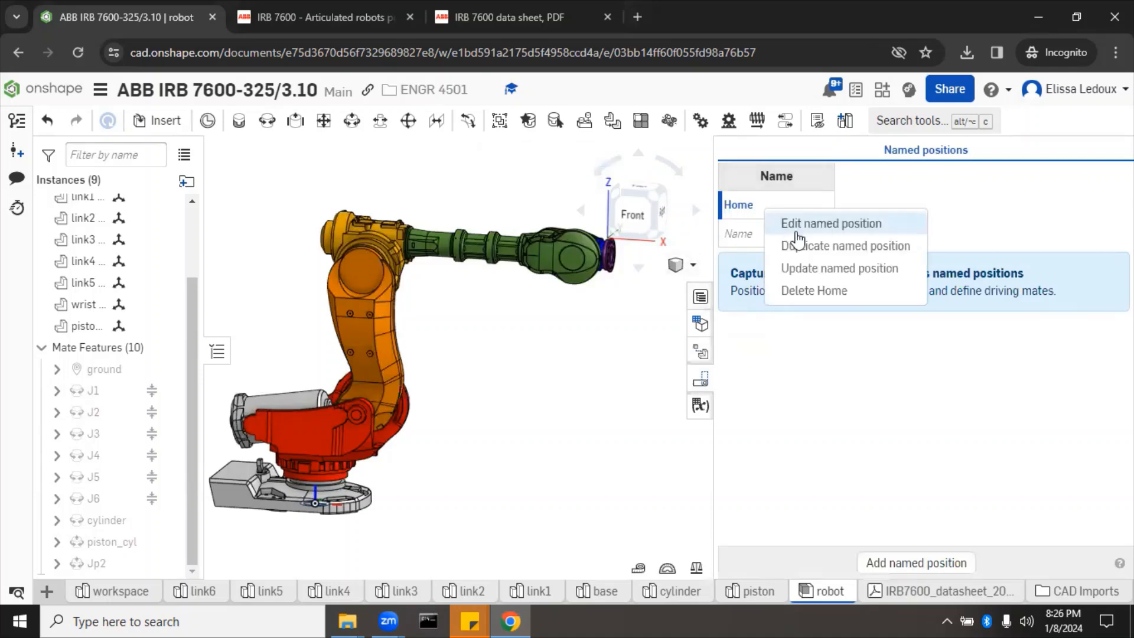
{"action": "left_click", "coordinate": [808, 267]}
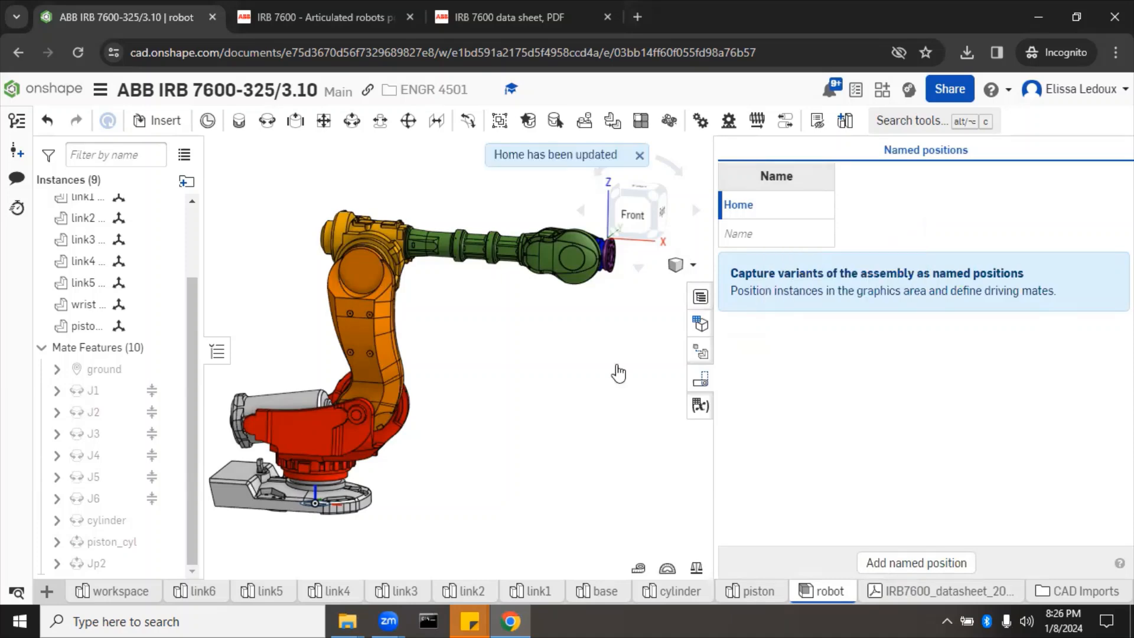
{"action": "left_click", "coordinate": [696, 383]}
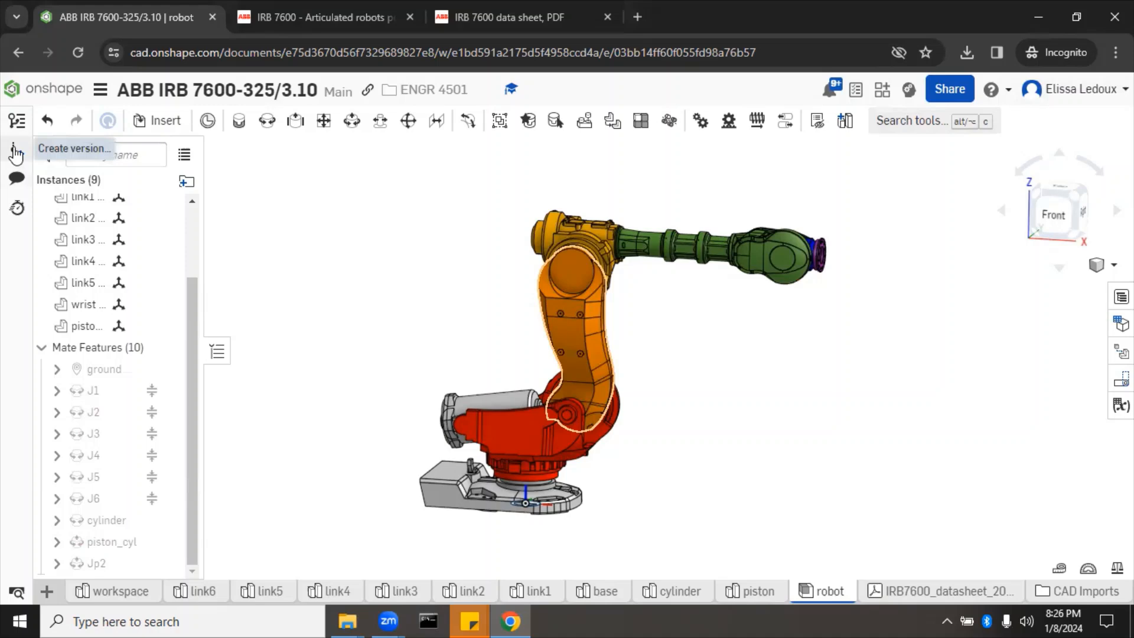
Step: Create a document version named V1 of the fully mated robot assembly
{"action": "left_click", "coordinate": [16, 152]}
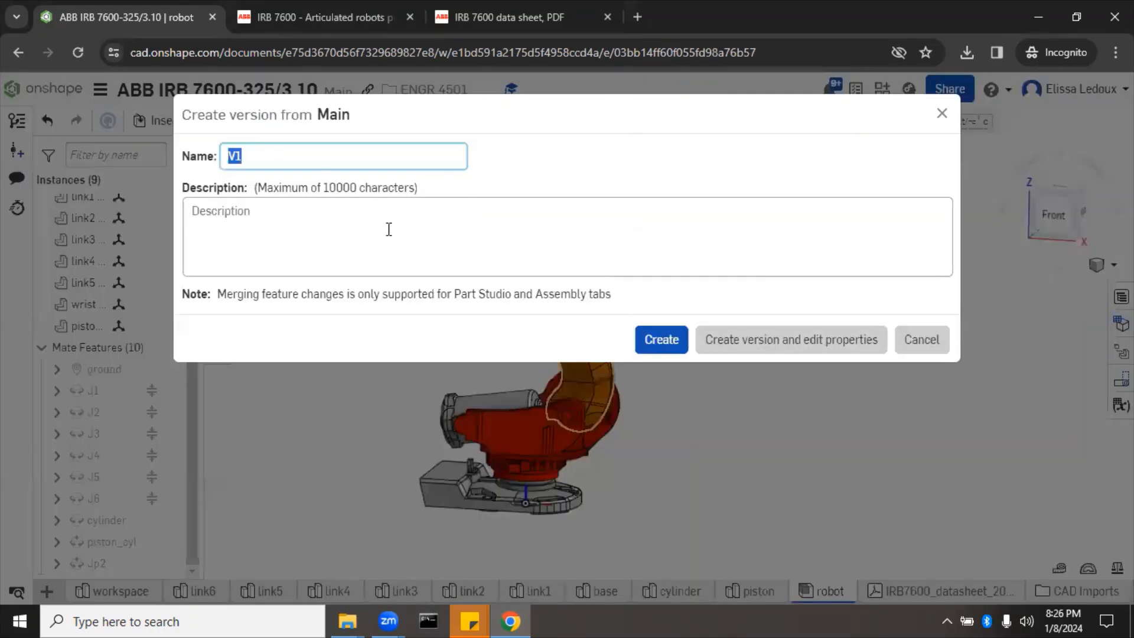
{"action": "left_click", "coordinate": [662, 344]}
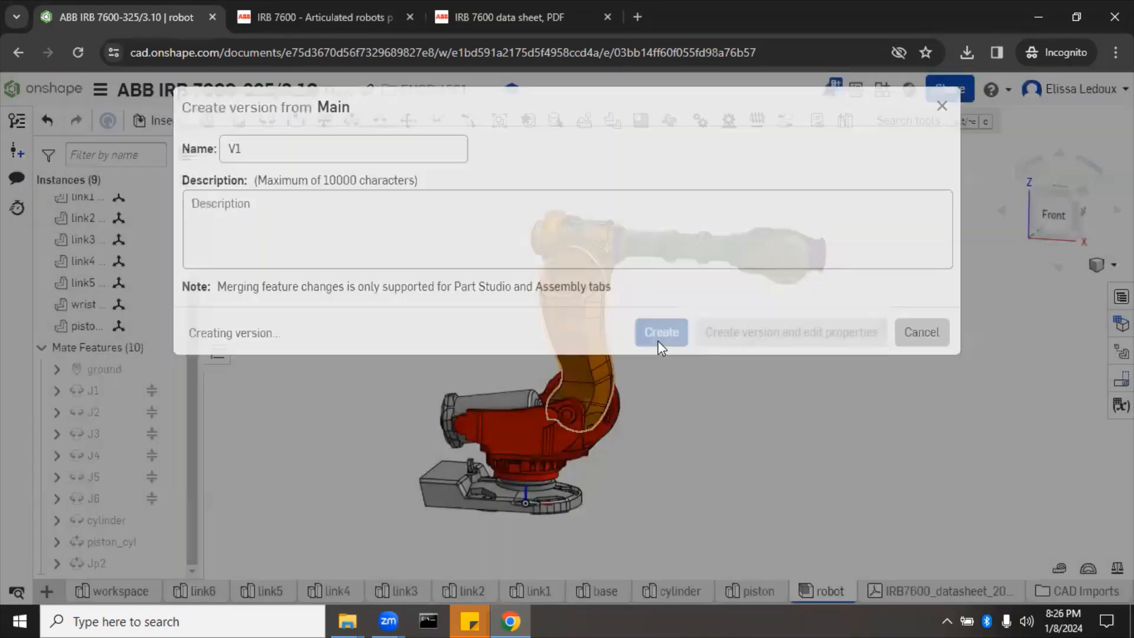